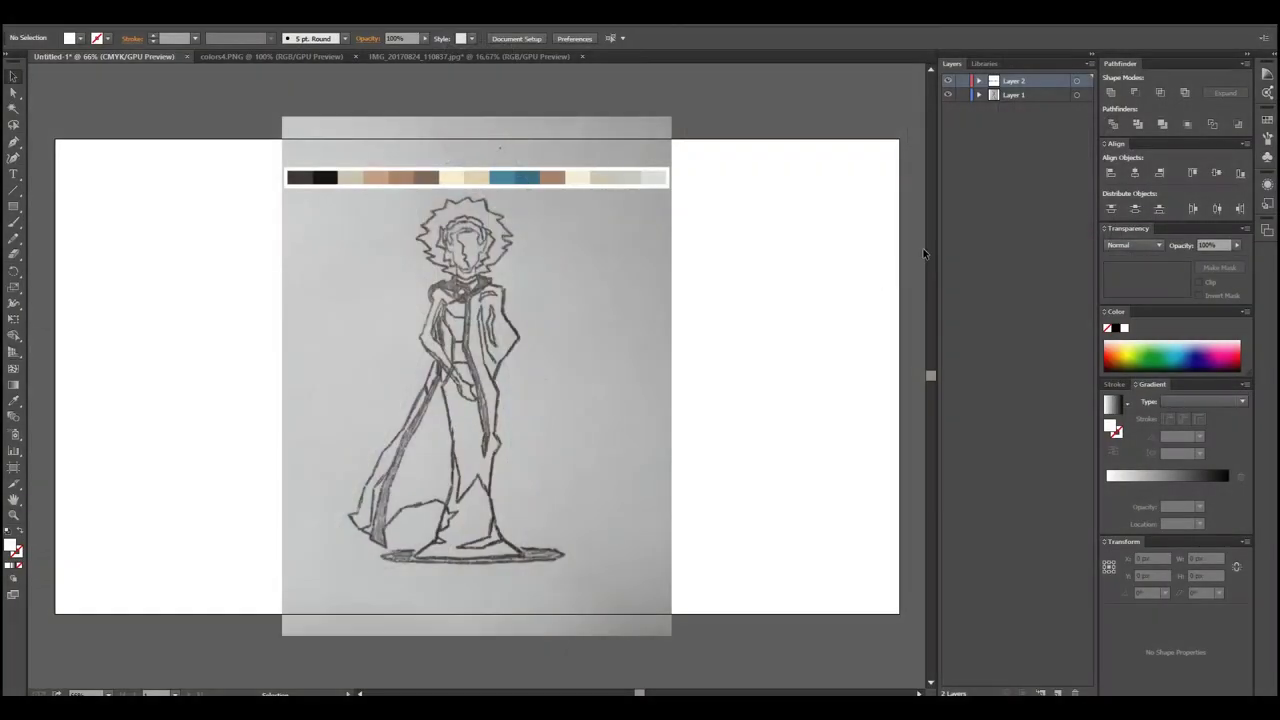
Add Layer 3, zoom to 200% on the head, and trace half the face as a skin-filled path
{"action": "left_click_drag", "start_coordinate": [1022, 90], "coordinate": [1069, 112]}
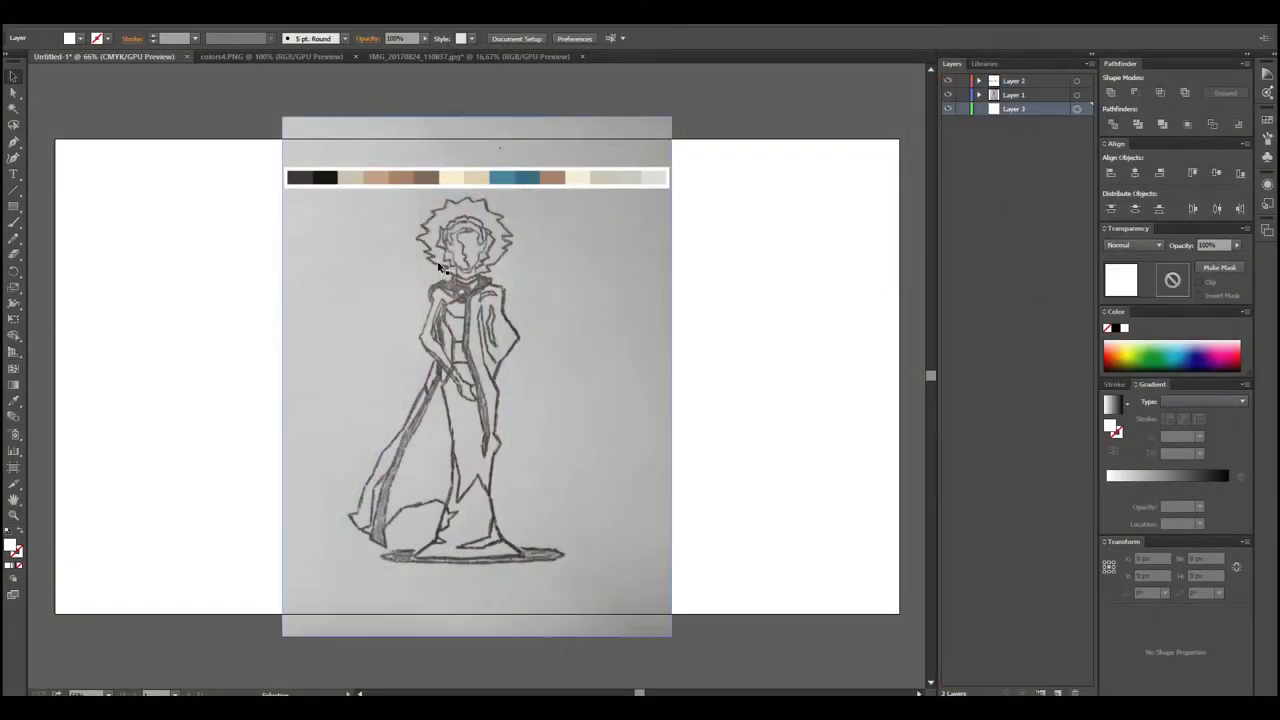
{"action": "key", "text": "ctrl+plus"}
{"action": "key", "text": "ctrl+plus"}
{"action": "left_click", "coordinate": [453, 386]}
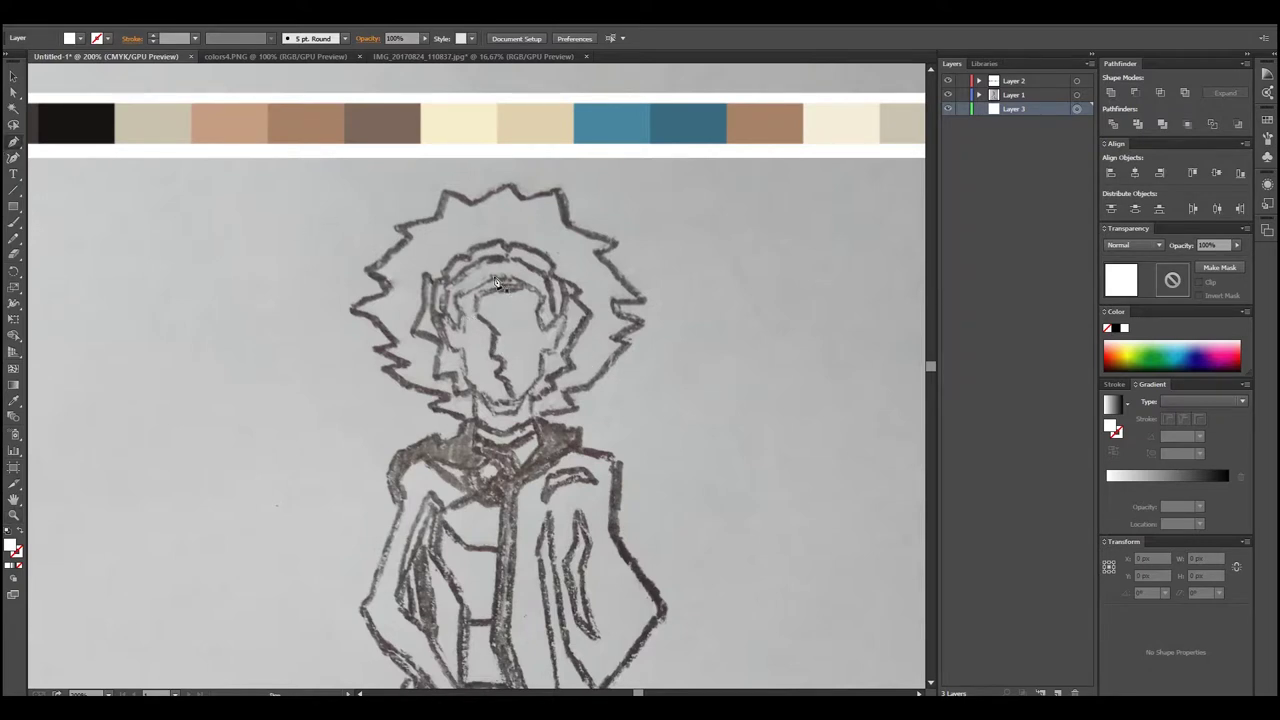
{"action": "mouse_move", "coordinate": [513, 284]}
{"action": "left_mouse_down"}
{"action": "mouse_move", "coordinate": [562, 322]}
{"action": "mouse_move", "coordinate": [527, 401]}
{"action": "left_mouse_up"}
{"action": "left_click", "coordinate": [537, 294]}
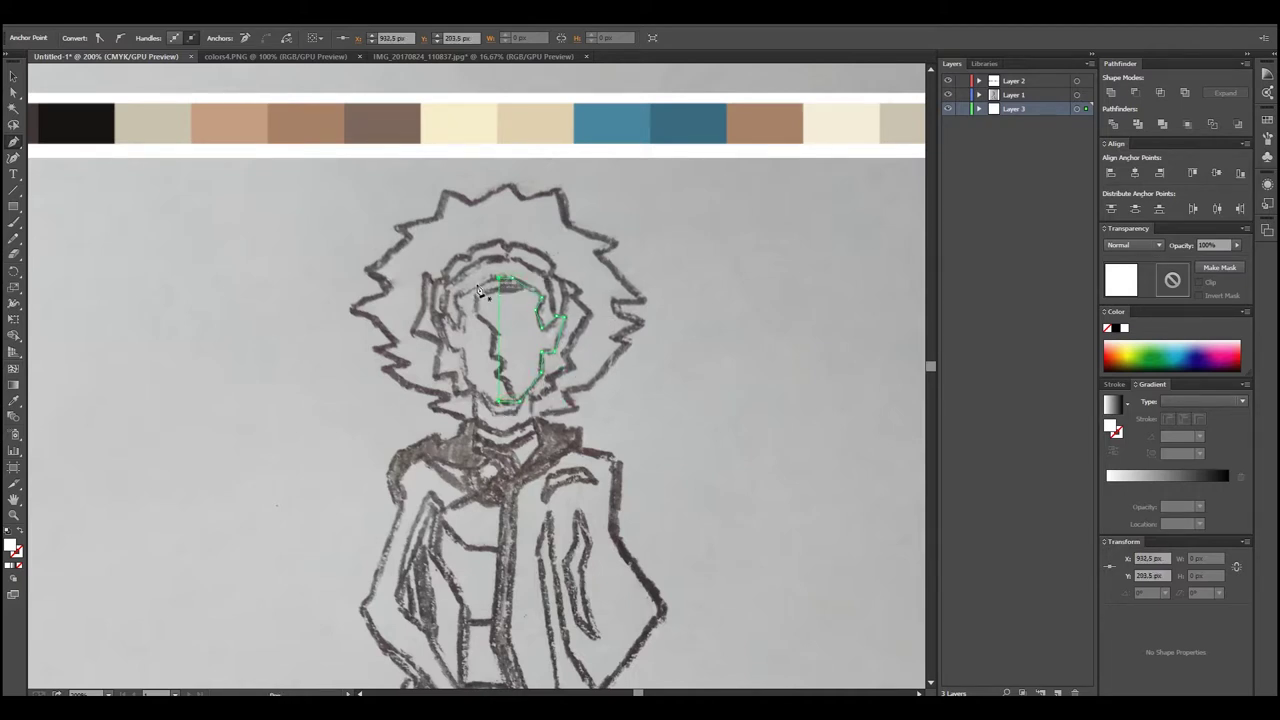
Reflect a copy of the half-face, move it across, and unite both halves into one face
{"action": "left_click", "coordinate": [979, 108]}
{"action": "left_click", "coordinate": [12, 78]}
{"action": "right_click", "coordinate": [543, 311]}
{"action": "mouse_move", "coordinate": [579, 478]}
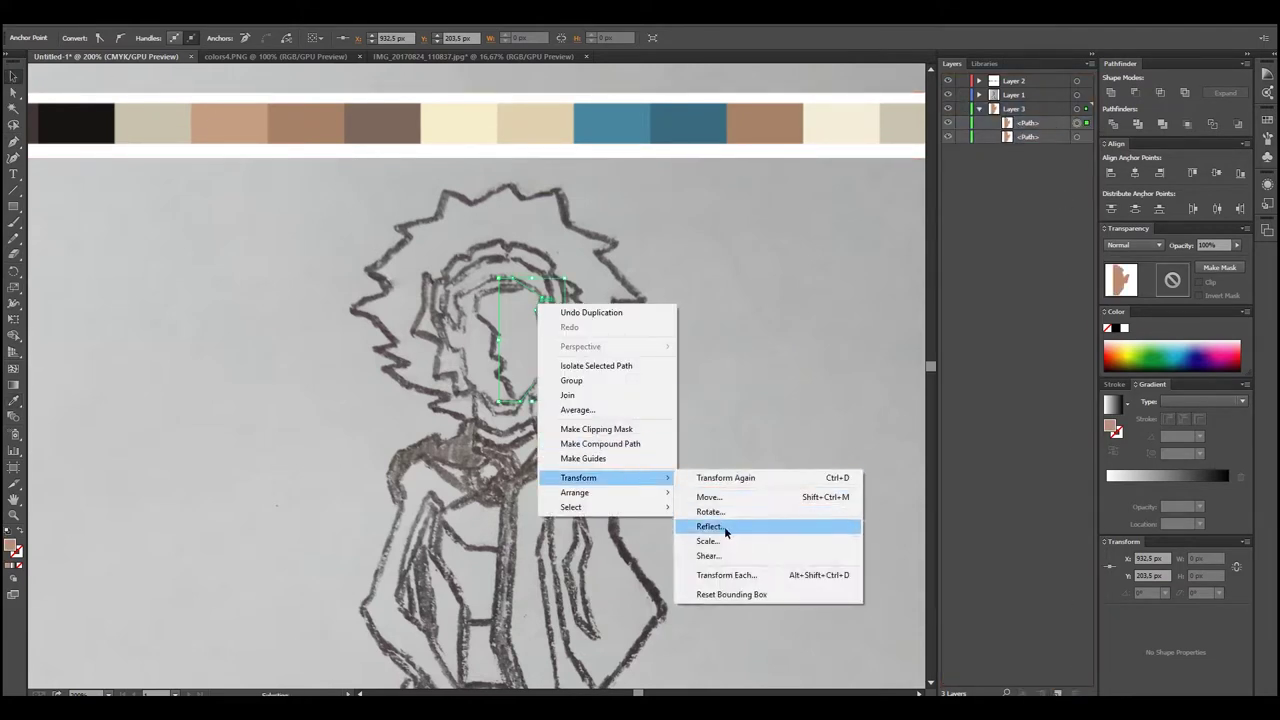
{"action": "left_click", "coordinate": [649, 447]}
{"action": "right_click", "coordinate": [571, 345]}
{"action": "left_click", "coordinate": [730, 569]}
{"action": "left_click", "coordinate": [642, 440]}
{"action": "left_click_drag", "start_coordinate": [503, 321], "coordinate": [438, 321]}
{"action": "left_click", "coordinate": [948, 94]}
{"action": "left_click", "coordinate": [1110, 92]}
{"action": "left_click", "coordinate": [948, 95]}
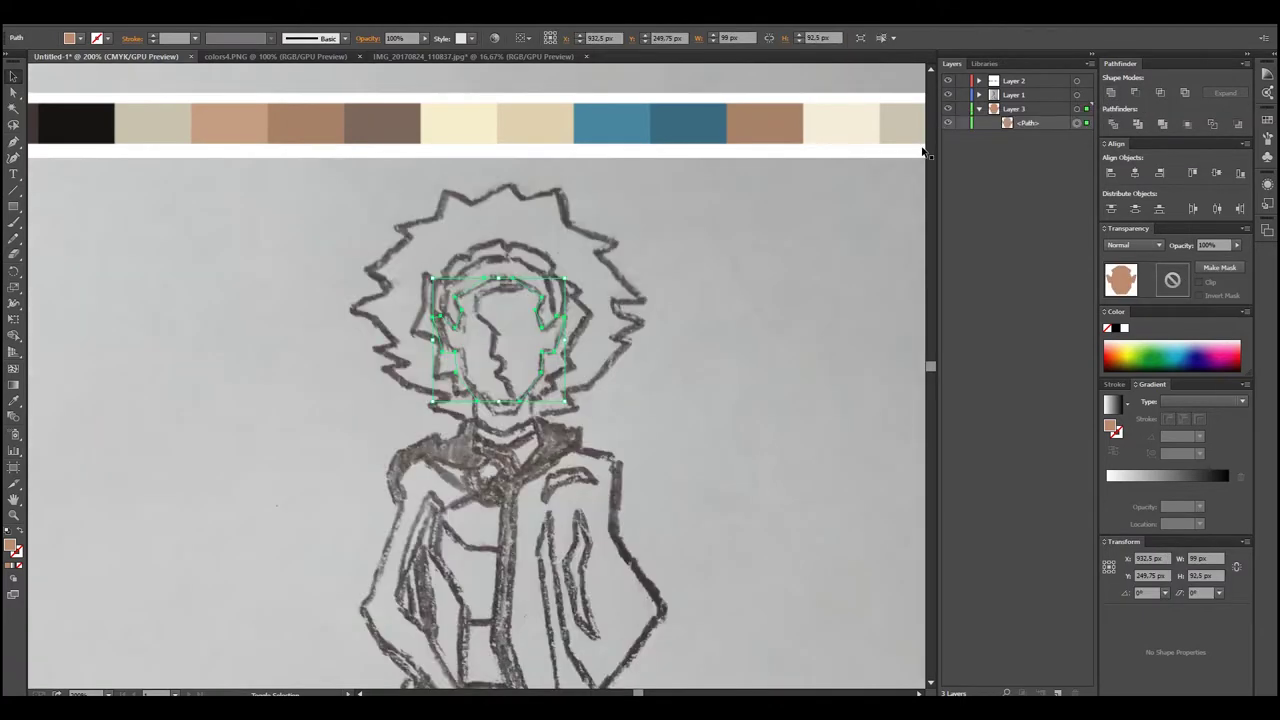
Draw a shading shape over one side of the face and fill it with the darker skin tone
{"action": "left_click", "coordinate": [14, 142]}
{"action": "left_click", "coordinate": [540, 287]}
{"action": "left_click_drag", "start_coordinate": [478, 306], "coordinate": [497, 360]}
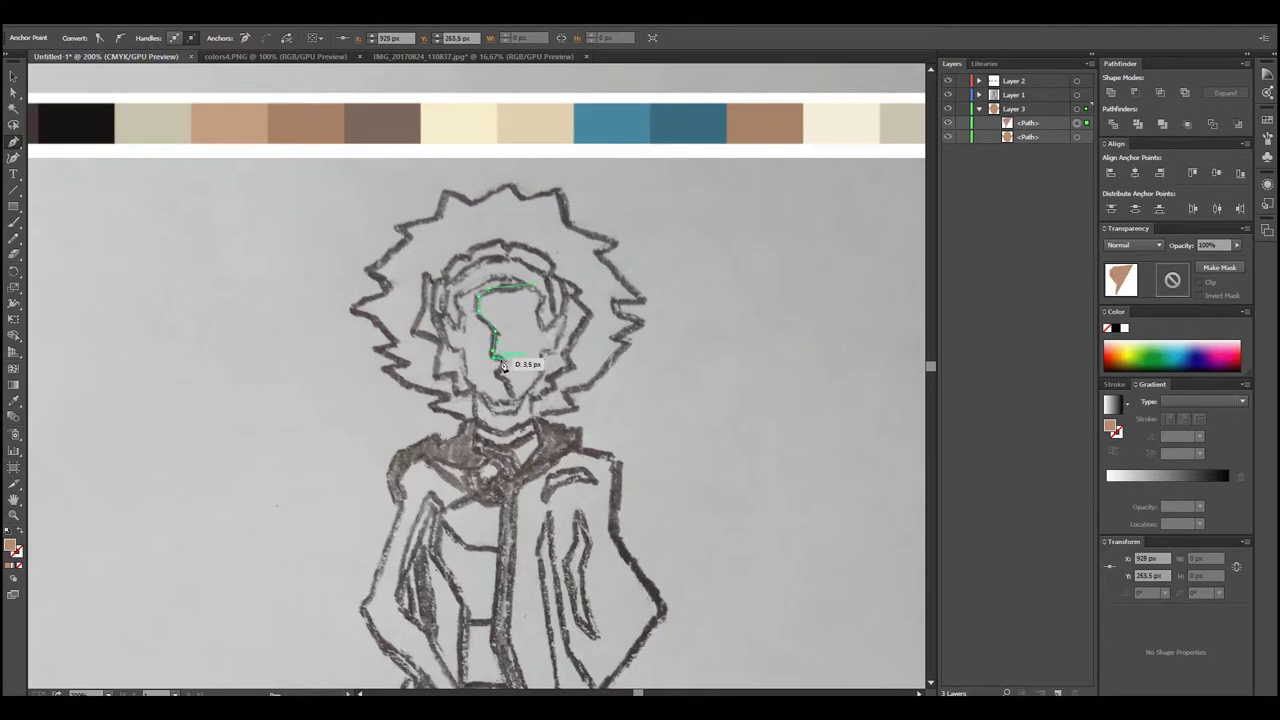
{"action": "left_click", "coordinate": [520, 405]}
{"action": "left_click", "coordinate": [455, 430]}
{"action": "left_click", "coordinate": [374, 344]}
{"action": "left_click", "coordinate": [437, 250]}
{"action": "left_click", "coordinate": [538, 287]}
{"action": "key", "text": "i"}
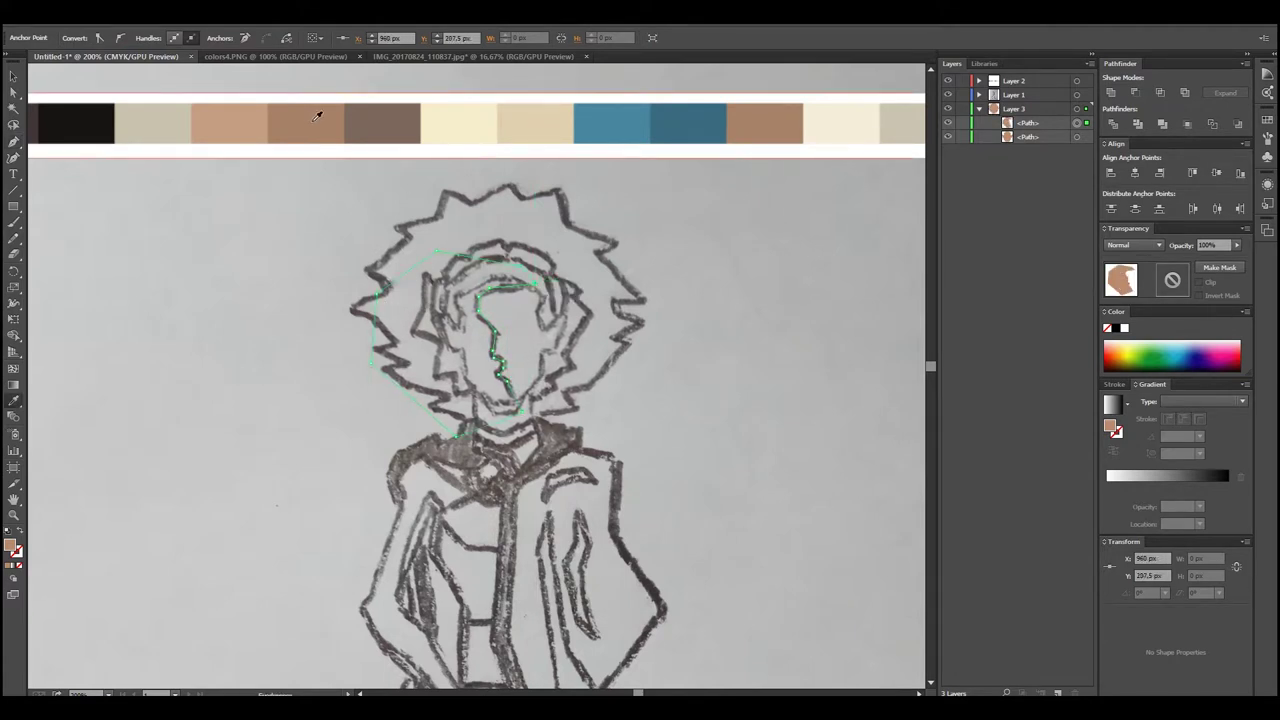
{"action": "left_click", "coordinate": [1000, 100]}
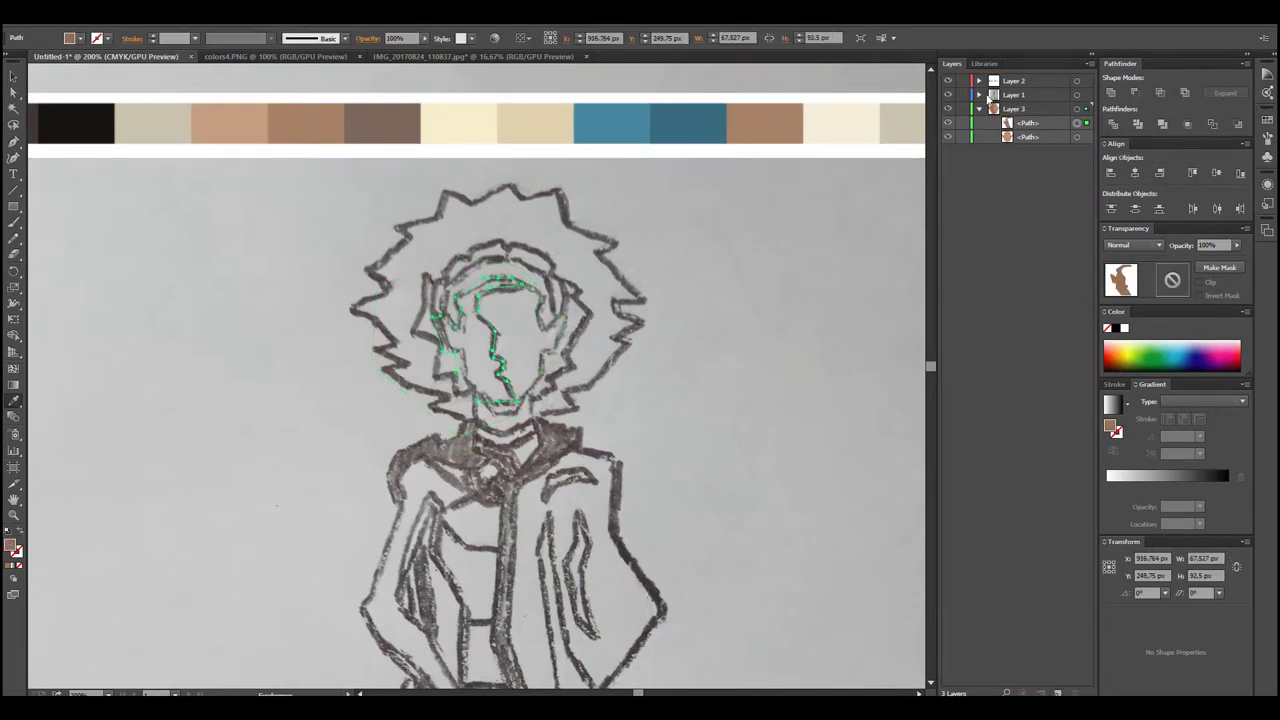
{"action": "left_click", "coordinate": [949, 97]}
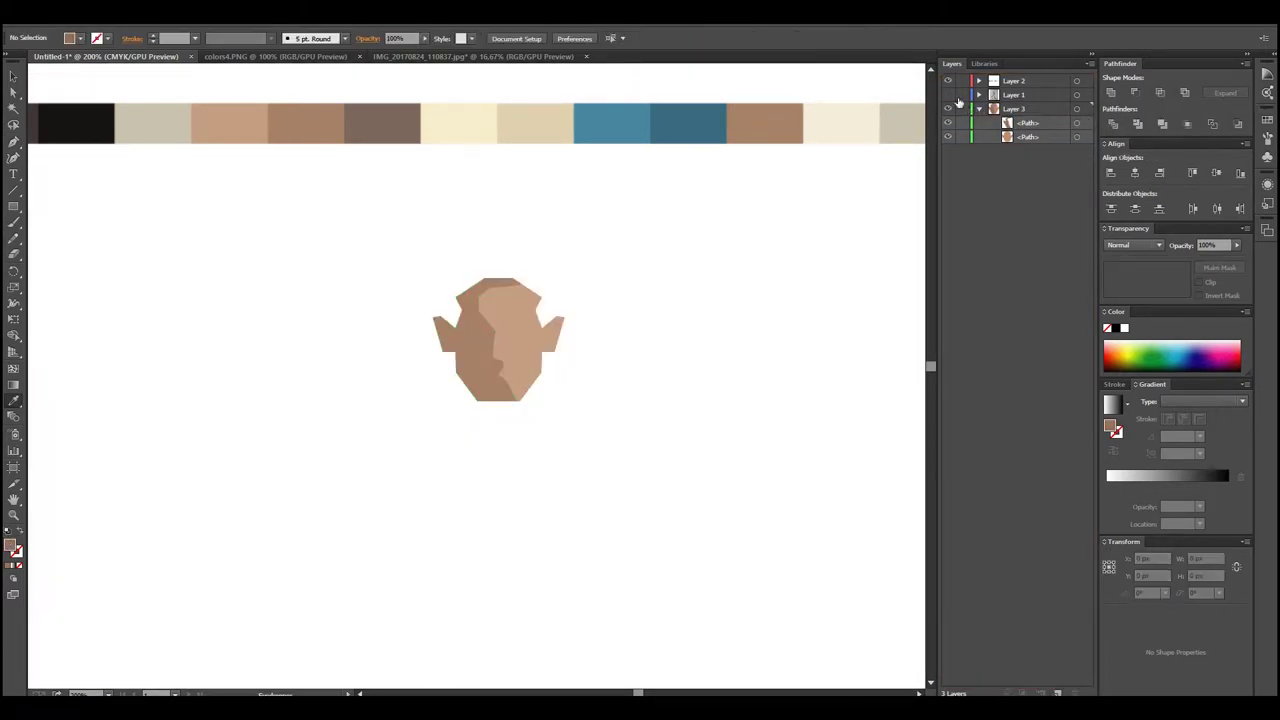
{"action": "left_click", "coordinate": [948, 95]}
Trace the right-side spikes and top of the hair outline
{"action": "key", "text": "p"}
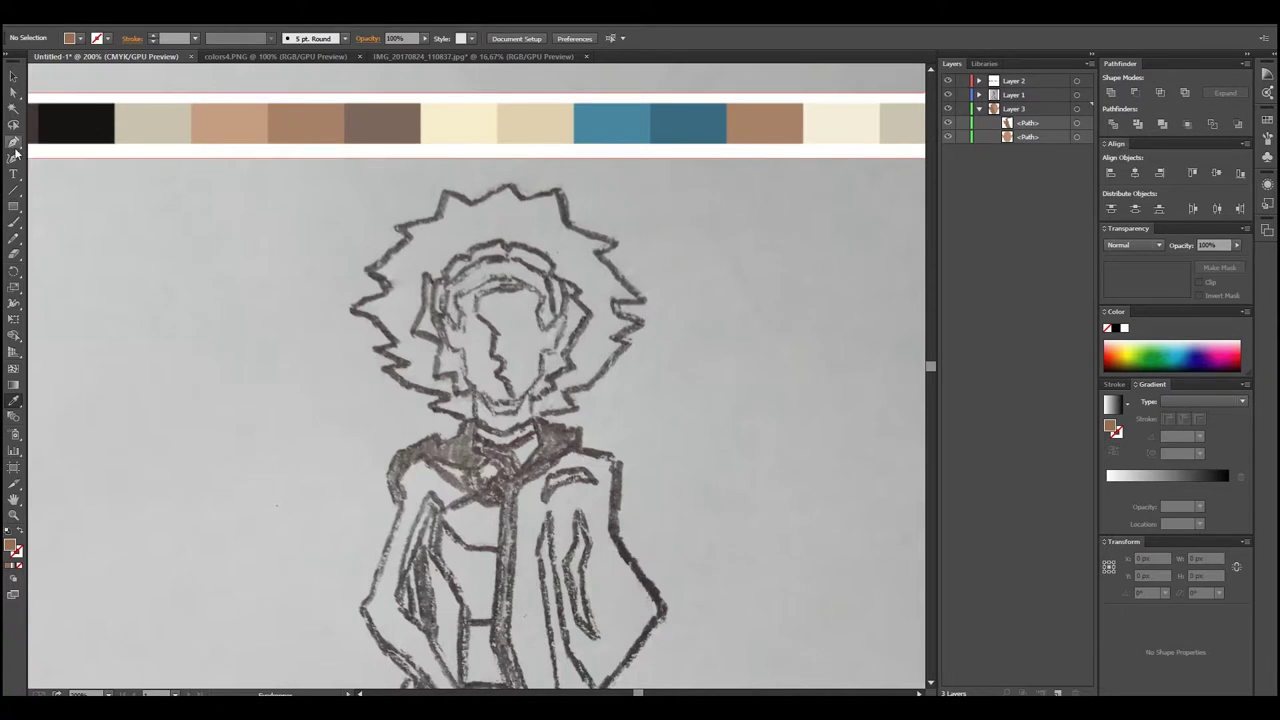
{"action": "left_click", "coordinate": [522, 413]}
{"action": "left_click", "coordinate": [576, 408]}
{"action": "left_click", "coordinate": [588, 385]}
{"action": "left_click", "coordinate": [620, 345]}
{"action": "left_click", "coordinate": [645, 322]}
{"action": "left_click", "coordinate": [612, 318]}
{"action": "left_click", "coordinate": [645, 300]}
{"action": "left_click", "coordinate": [598, 252]}
{"action": "left_click", "coordinate": [568, 226]}
{"action": "left_click", "coordinate": [558, 189]}
{"action": "left_click", "coordinate": [521, 199]}
Trace the hair's left zigzag spikes and curved bottom edge, finishing it with a dark fill
{"action": "left_click", "coordinate": [443, 190]}
{"action": "left_click", "coordinate": [439, 215]}
{"action": "left_click", "coordinate": [399, 233]}
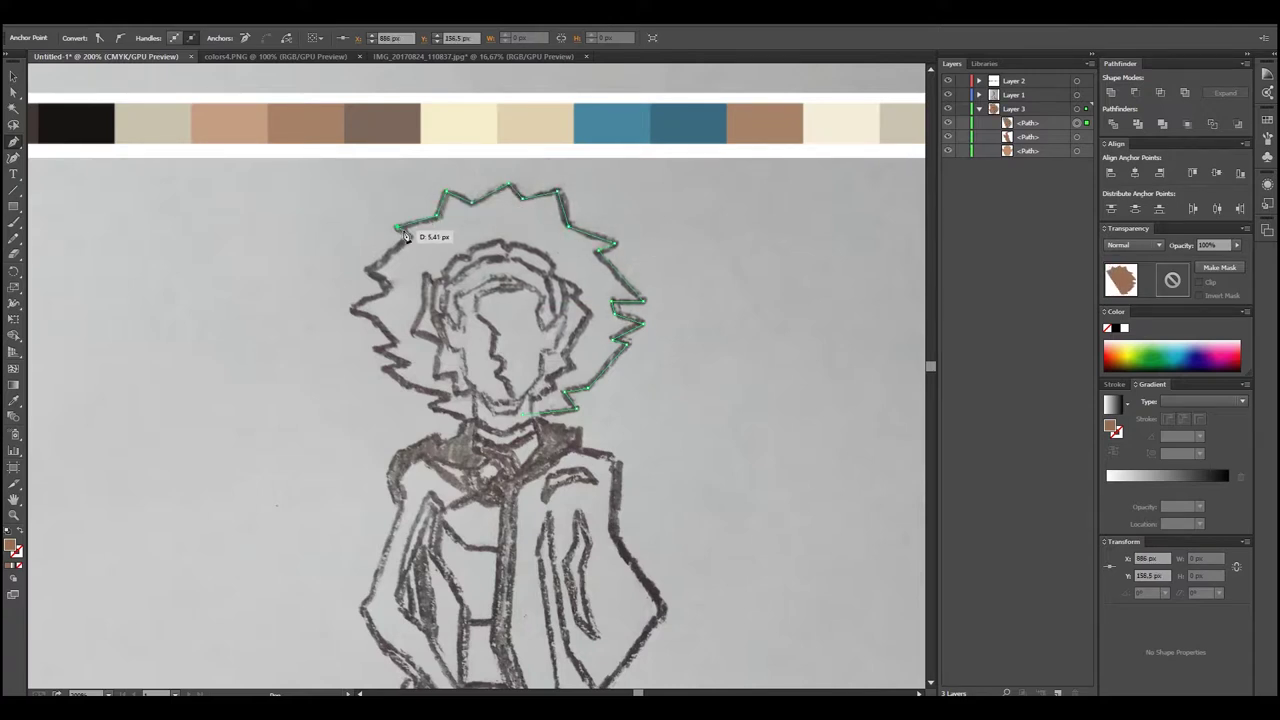
{"action": "left_click", "coordinate": [367, 268]}
{"action": "left_click", "coordinate": [388, 290]}
{"action": "left_click", "coordinate": [353, 310]}
{"action": "left_click", "coordinate": [378, 327]}
{"action": "left_click", "coordinate": [398, 347]}
{"action": "left_click", "coordinate": [374, 346]}
{"action": "left_click", "coordinate": [384, 369]}
{"action": "left_click", "coordinate": [402, 383]}
{"action": "left_click", "coordinate": [430, 398]}
{"action": "left_click_drag", "start_coordinate": [433, 410], "coordinate": [810, 405]}
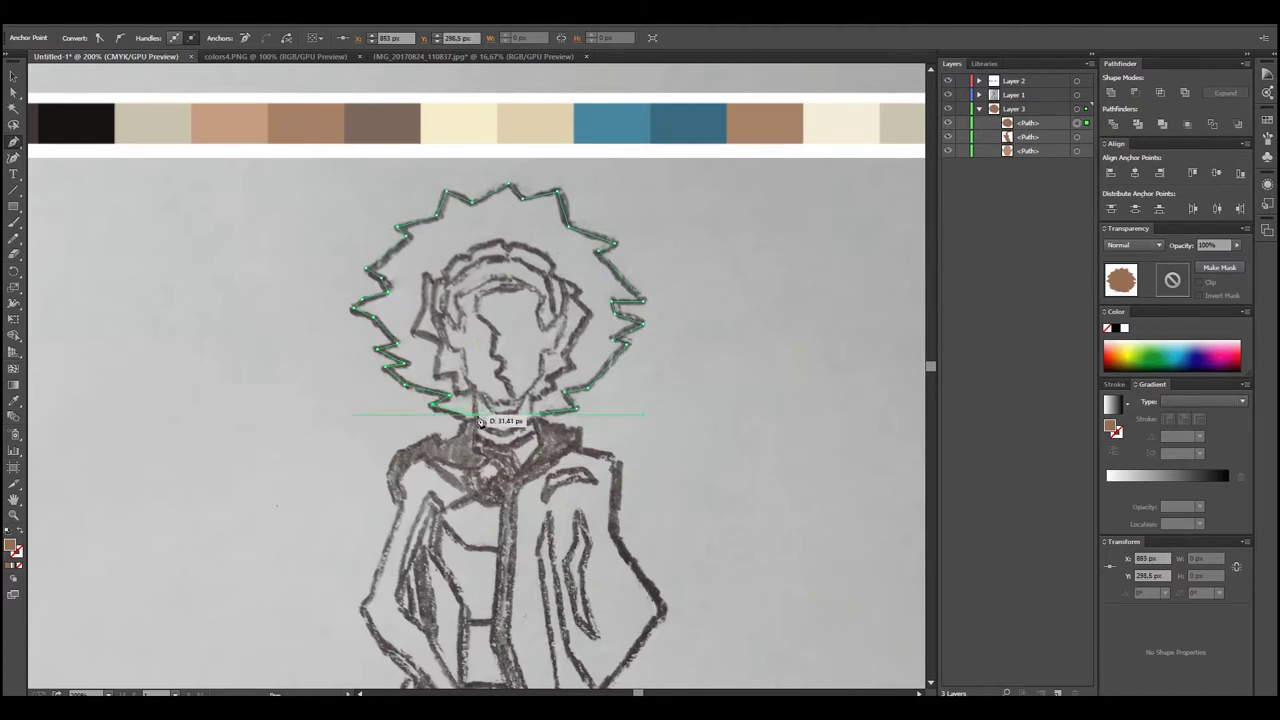
{"action": "left_click", "coordinate": [648, 290]}
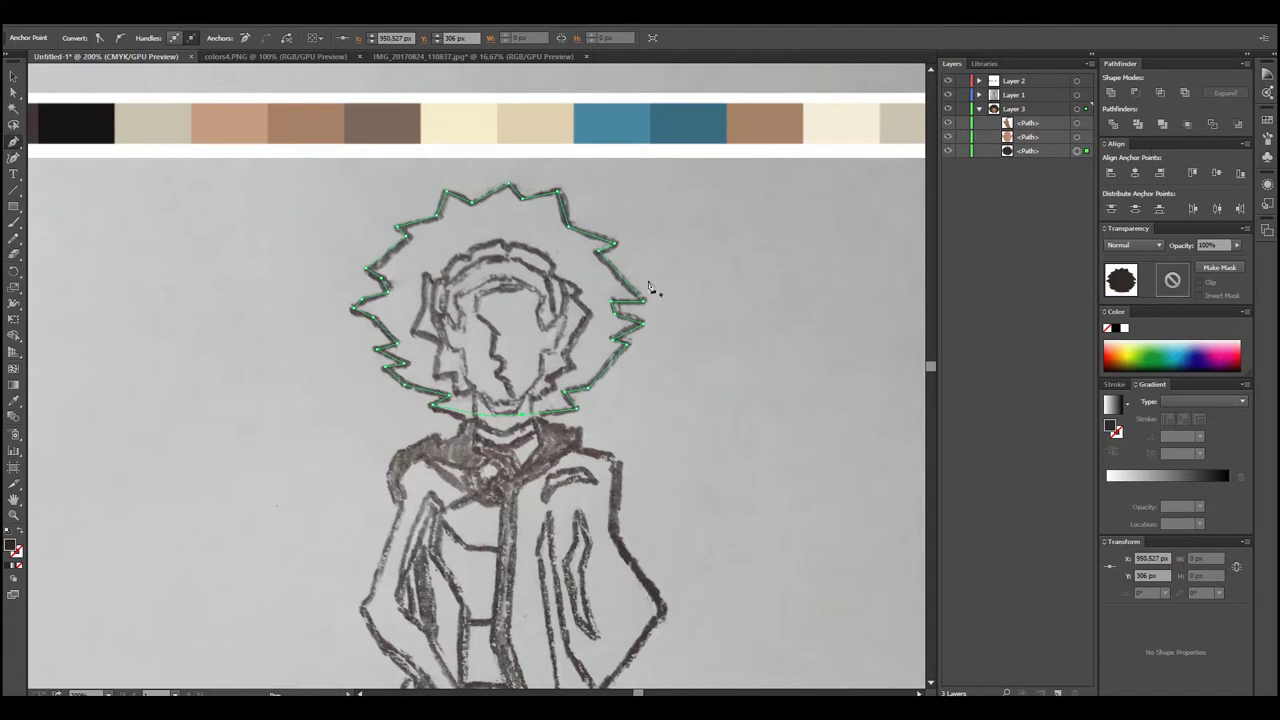
Draw the cream headband arcing over the forehead and move it lower in the stacking order
{"action": "left_click", "coordinate": [556, 326]}
{"action": "left_click_drag", "start_coordinate": [548, 280], "coordinate": [510, 265]}
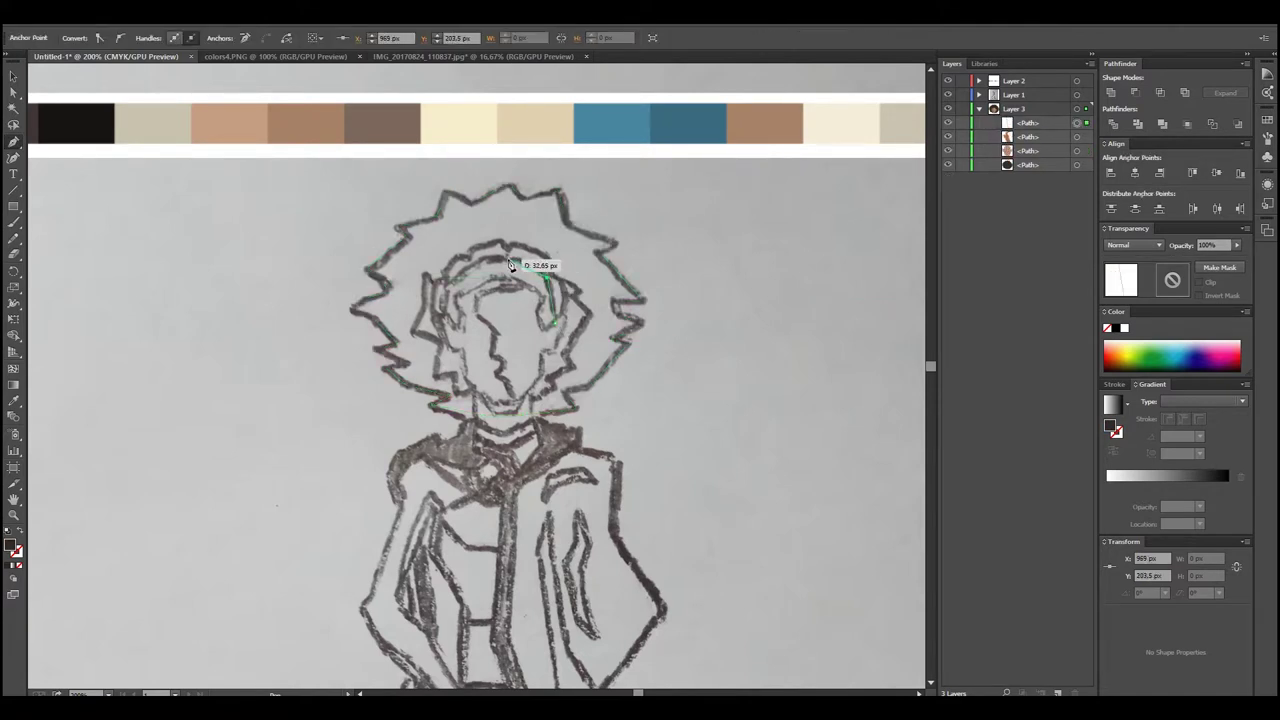
{"action": "mouse_move", "coordinate": [452, 285]}
{"action": "left_mouse_down"}
{"action": "mouse_move", "coordinate": [447, 320]}
{"action": "mouse_move", "coordinate": [438, 284]}
{"action": "left_mouse_up"}
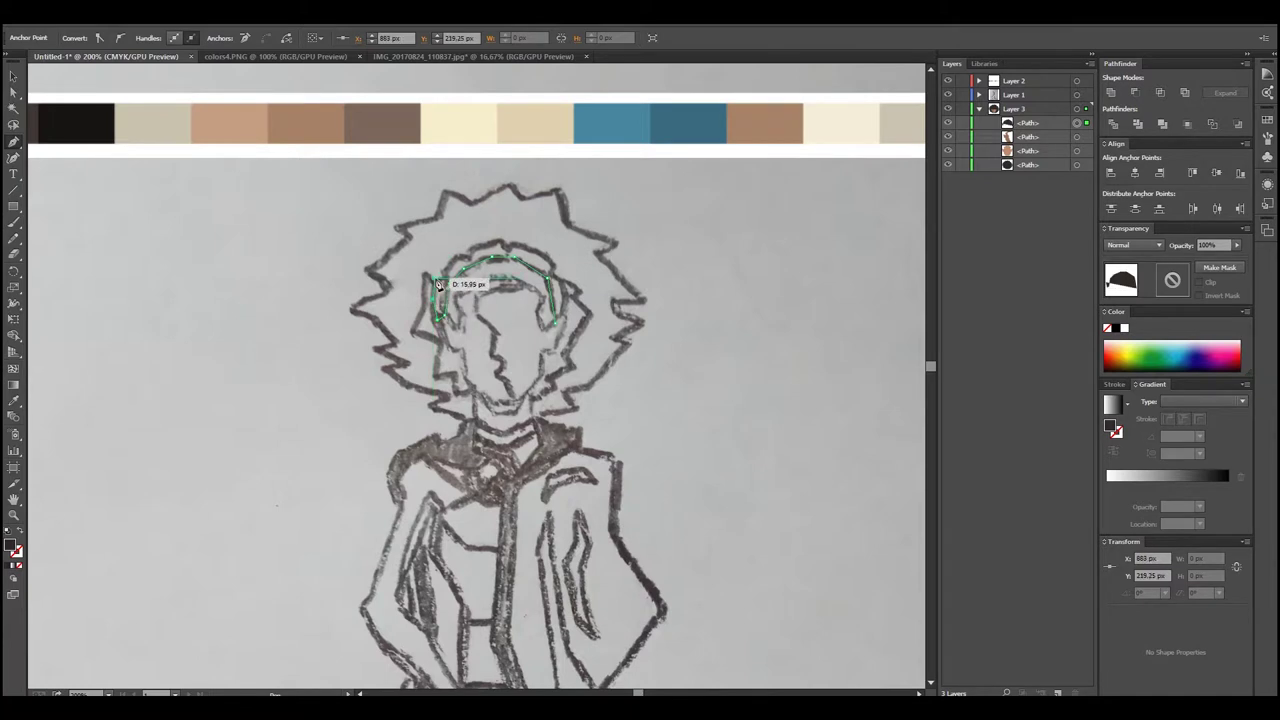
{"action": "left_click_drag", "start_coordinate": [495, 243], "coordinate": [555, 275]}
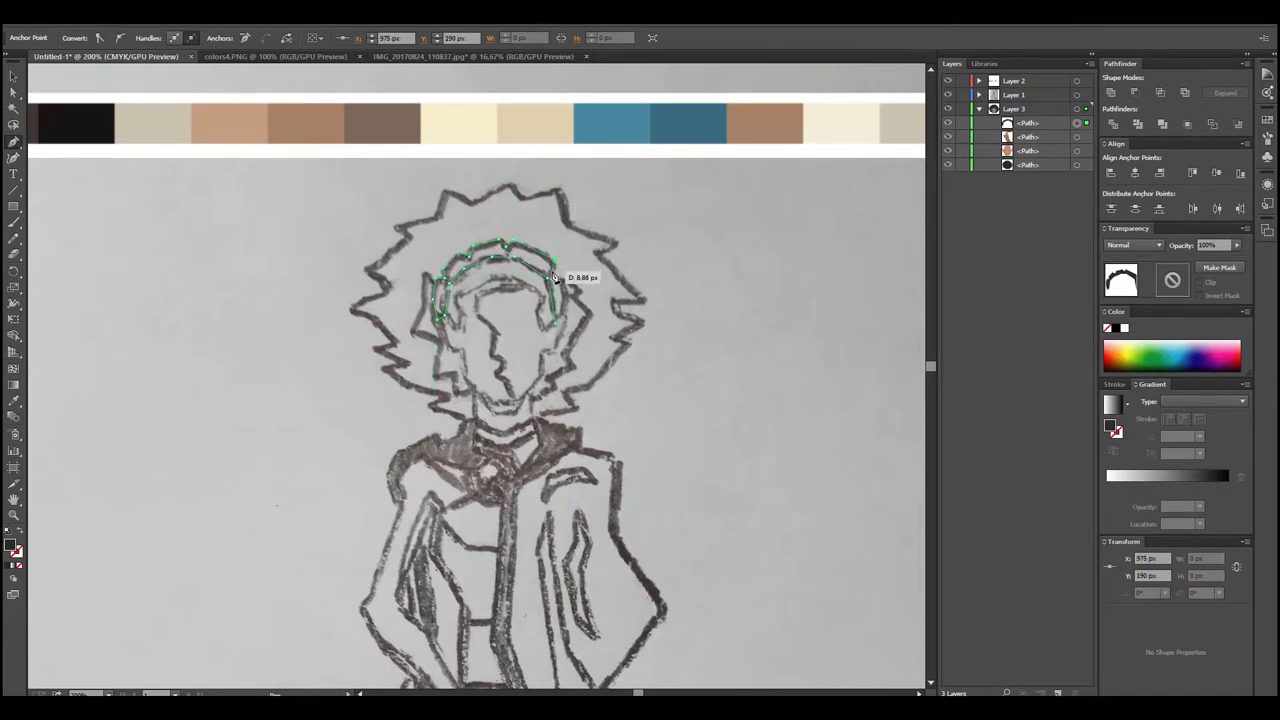
{"action": "left_click_drag", "start_coordinate": [557, 321], "coordinate": [558, 327]}
{"action": "key", "text": "i"}
{"action": "left_click_drag", "start_coordinate": [1030, 122], "coordinate": [1030, 156]}
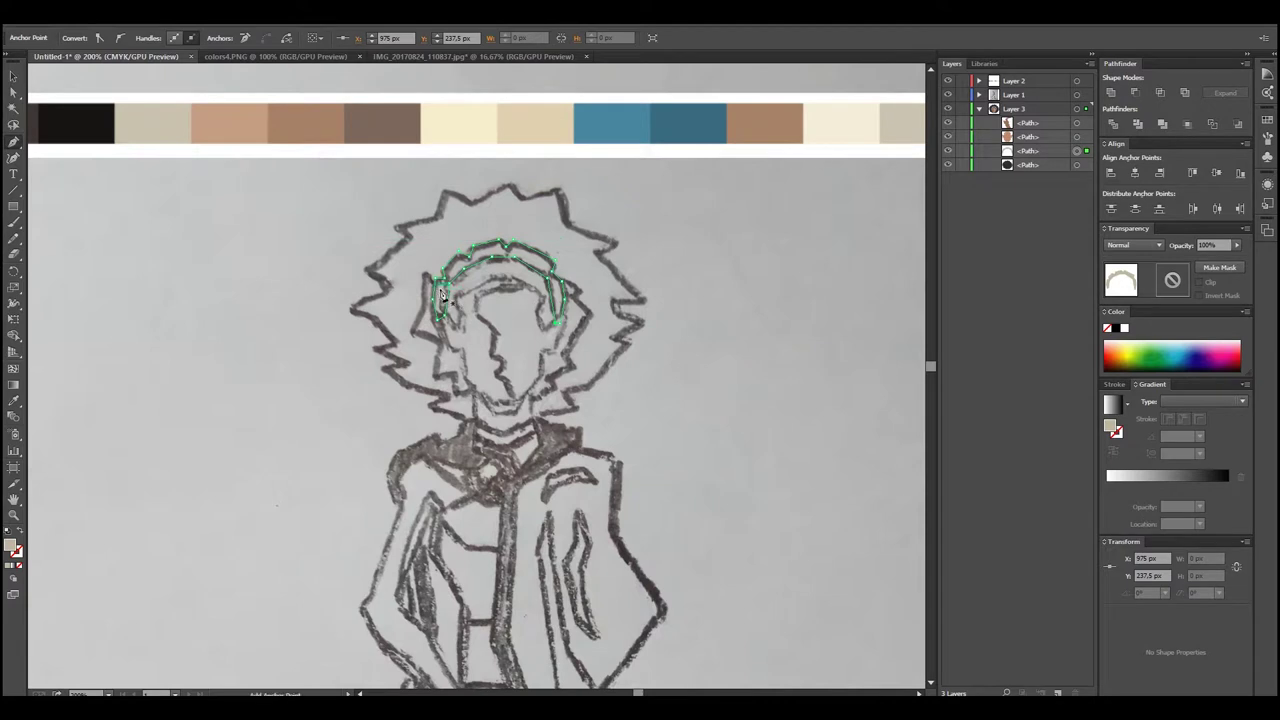
Trace the dark hair framing the face and fill it black
{"action": "left_click", "coordinate": [425, 272]}
{"action": "left_click", "coordinate": [427, 294]}
{"action": "left_click", "coordinate": [415, 329]}
{"action": "left_click_drag", "start_coordinate": [433, 376], "coordinate": [455, 380]}
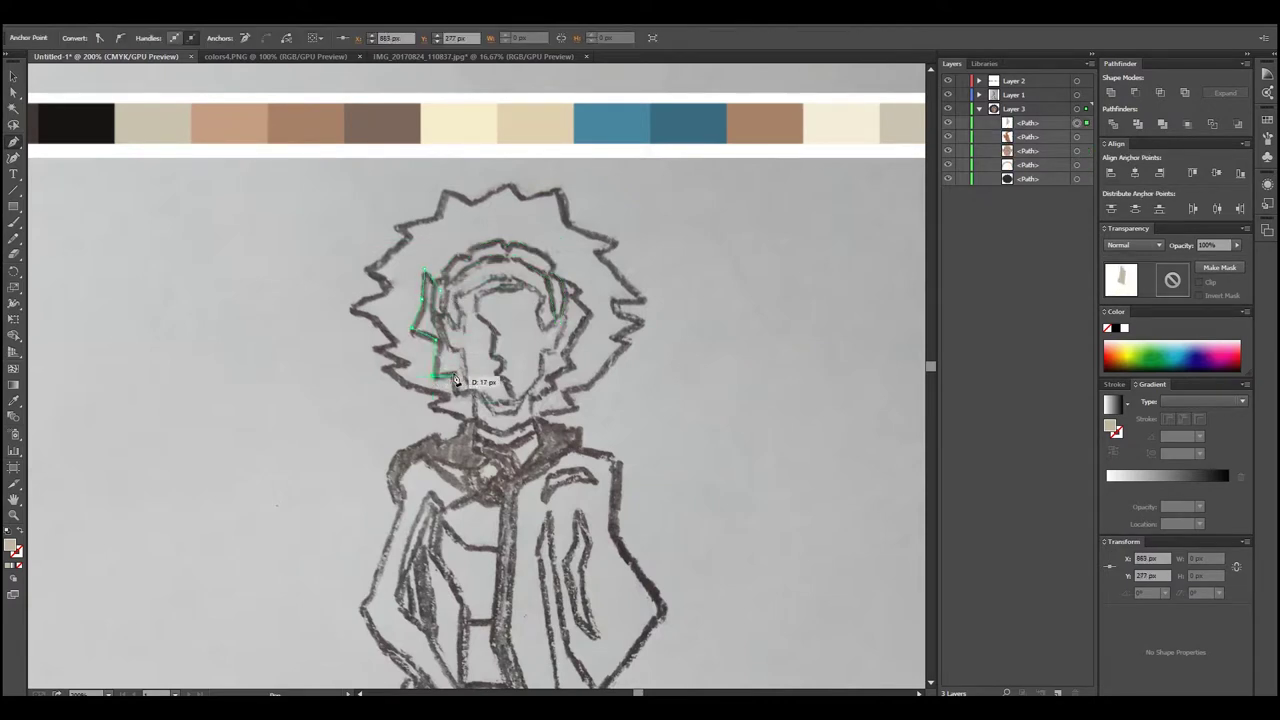
{"action": "left_click", "coordinate": [455, 392]}
{"action": "left_click_drag", "start_coordinate": [540, 390], "coordinate": [560, 382]}
{"action": "left_click", "coordinate": [567, 356]}
{"action": "mouse_move", "coordinate": [588, 313]}
{"action": "left_mouse_down"}
{"action": "mouse_move", "coordinate": [577, 303]}
{"action": "mouse_move", "coordinate": [560, 336]}
{"action": "left_mouse_up"}
{"action": "left_click", "coordinate": [556, 283]}
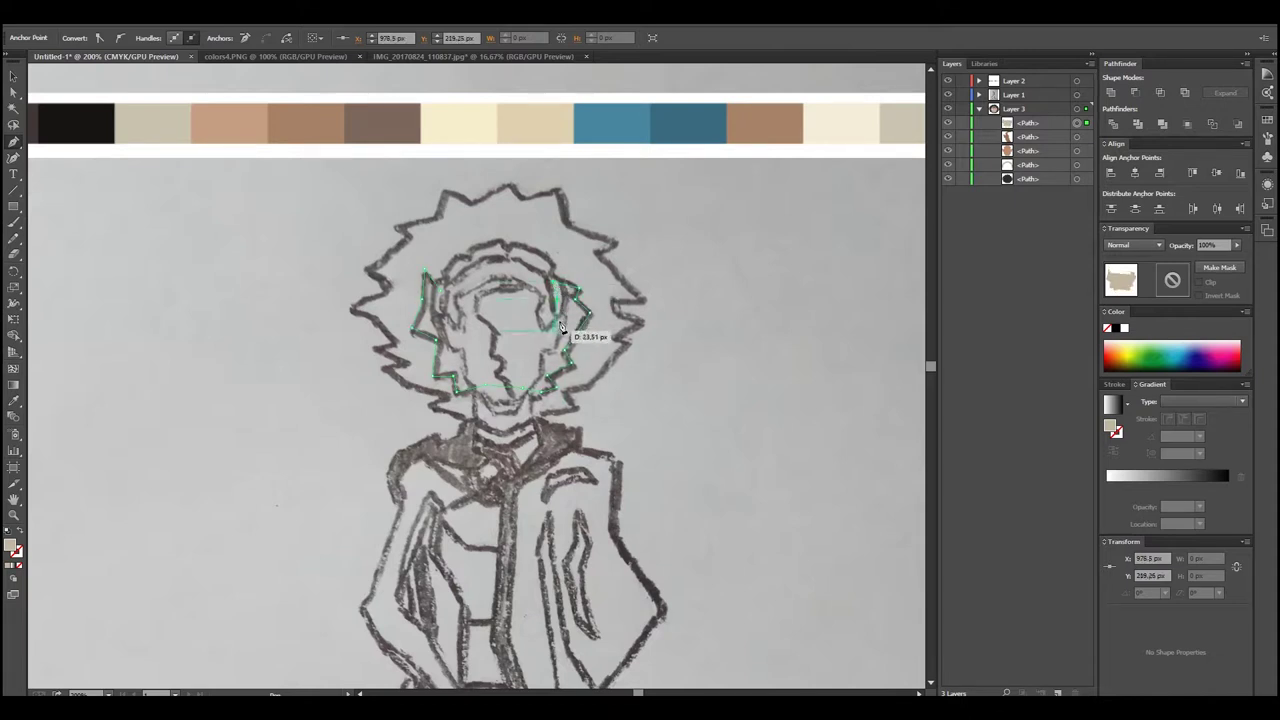
{"action": "left_click_drag", "start_coordinate": [435, 294], "coordinate": [441, 300]}
{"action": "left_click", "coordinate": [1020, 178]}
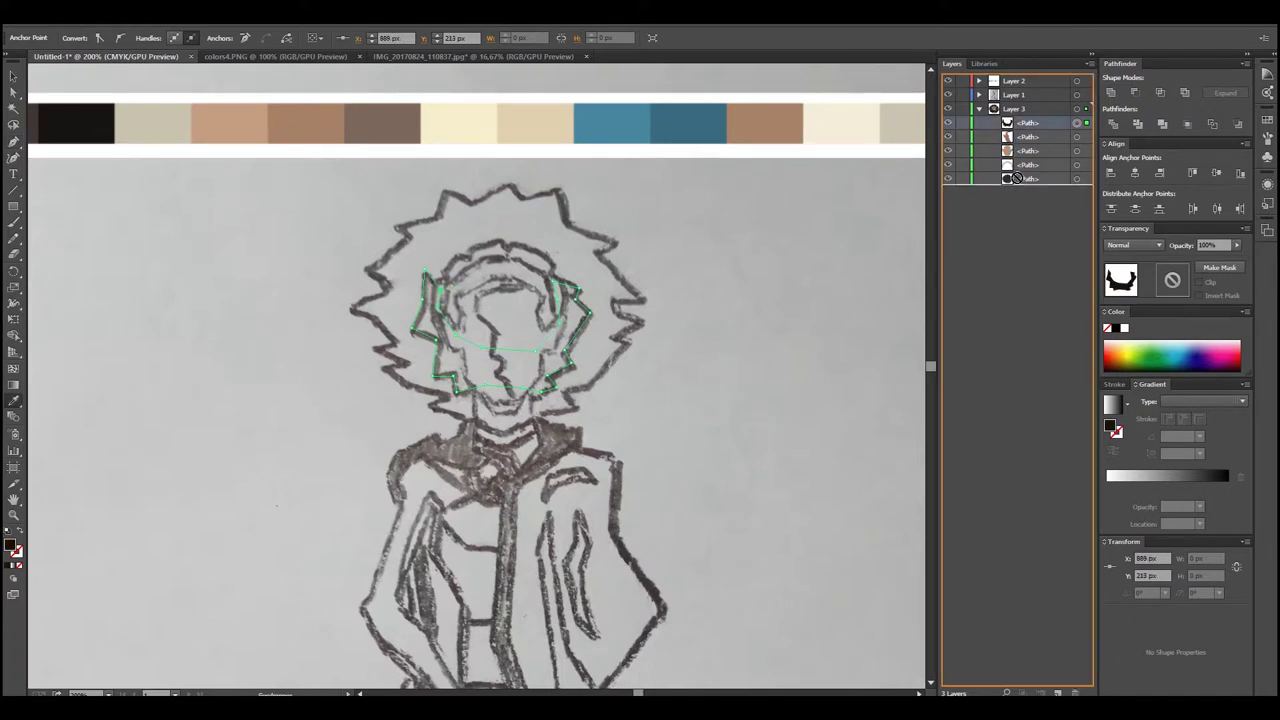
Adjust the framing hair's top-left and right-side anchor points with the sketch hidden
{"action": "left_click", "coordinate": [948, 95]}
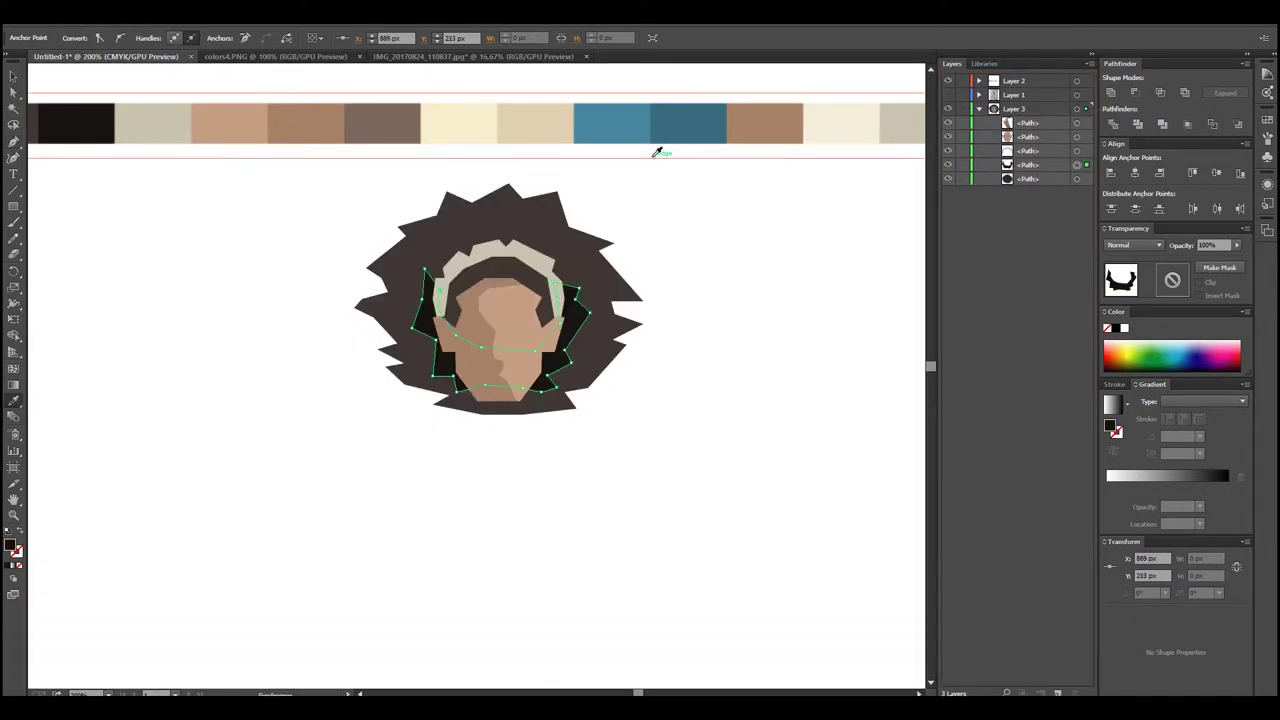
{"action": "left_click", "coordinate": [13, 93]}
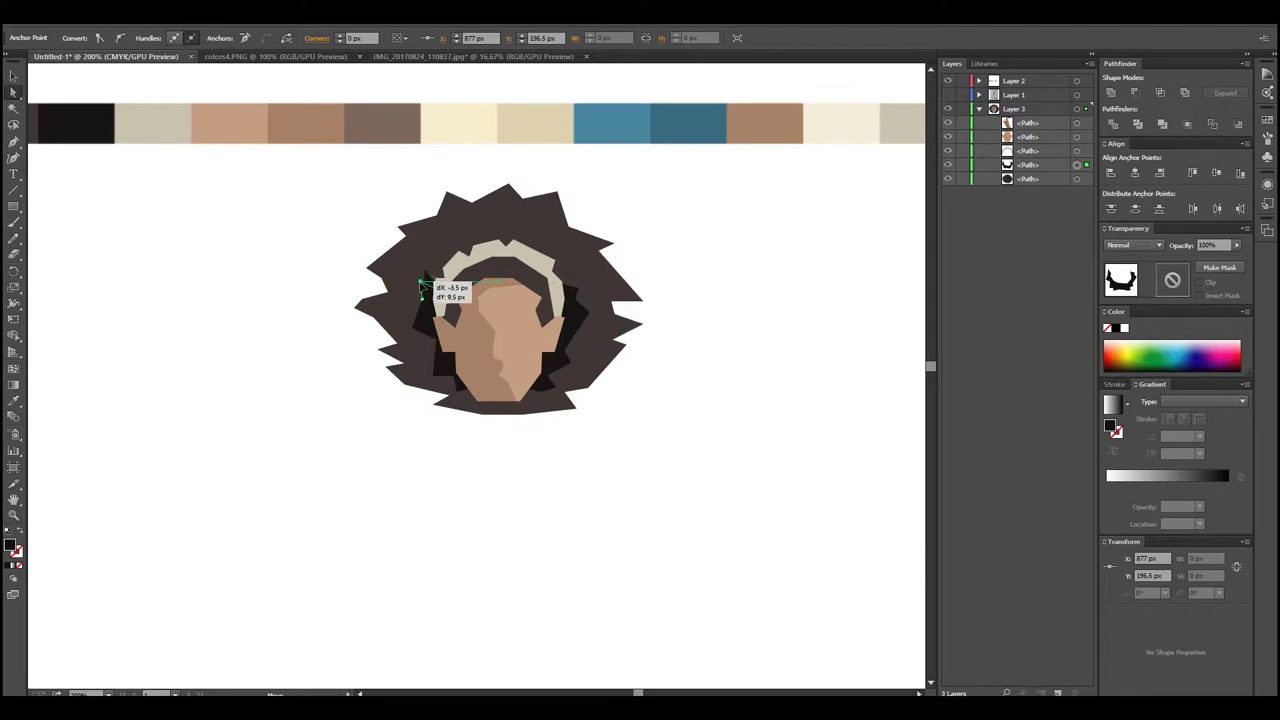
{"action": "left_click_drag", "start_coordinate": [419, 281], "coordinate": [417, 287]}
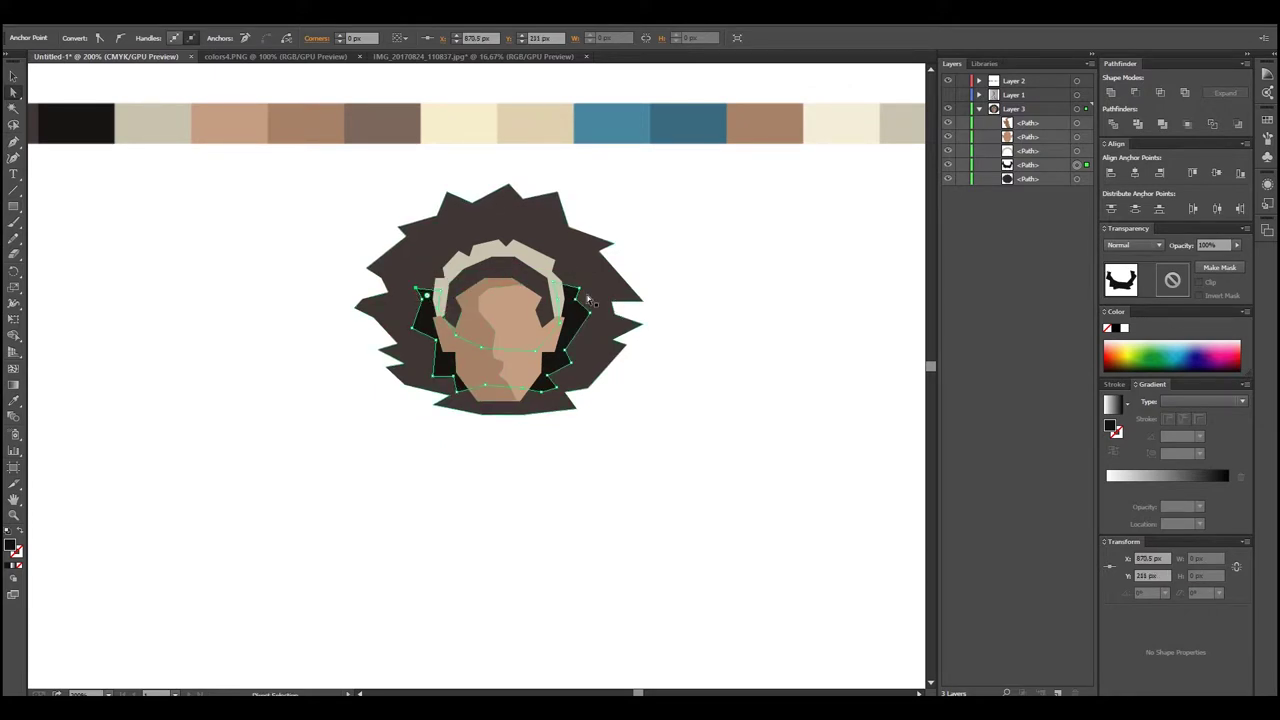
{"action": "left_click_drag", "start_coordinate": [589, 312], "coordinate": [586, 322]}
{"action": "left_click_drag", "start_coordinate": [575, 356], "coordinate": [600, 366]}
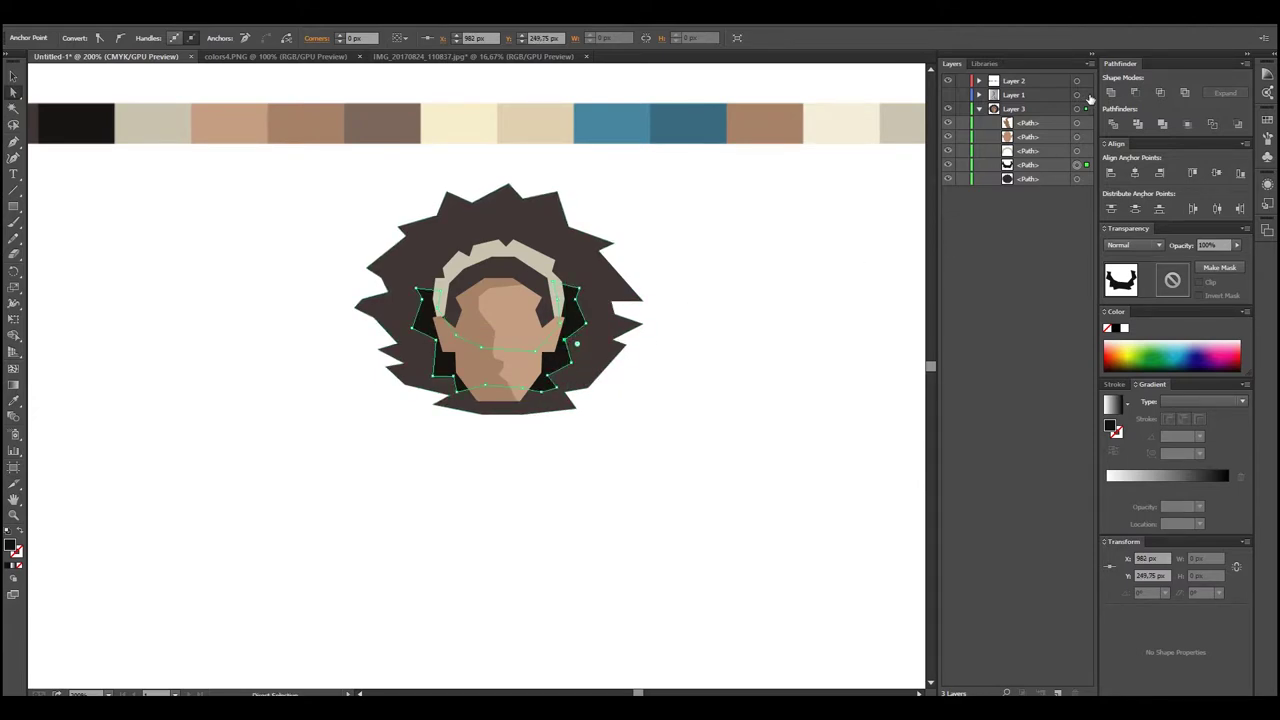
{"action": "key", "text": "ctrl+shift+a"}
{"action": "left_click", "coordinate": [979, 108]}
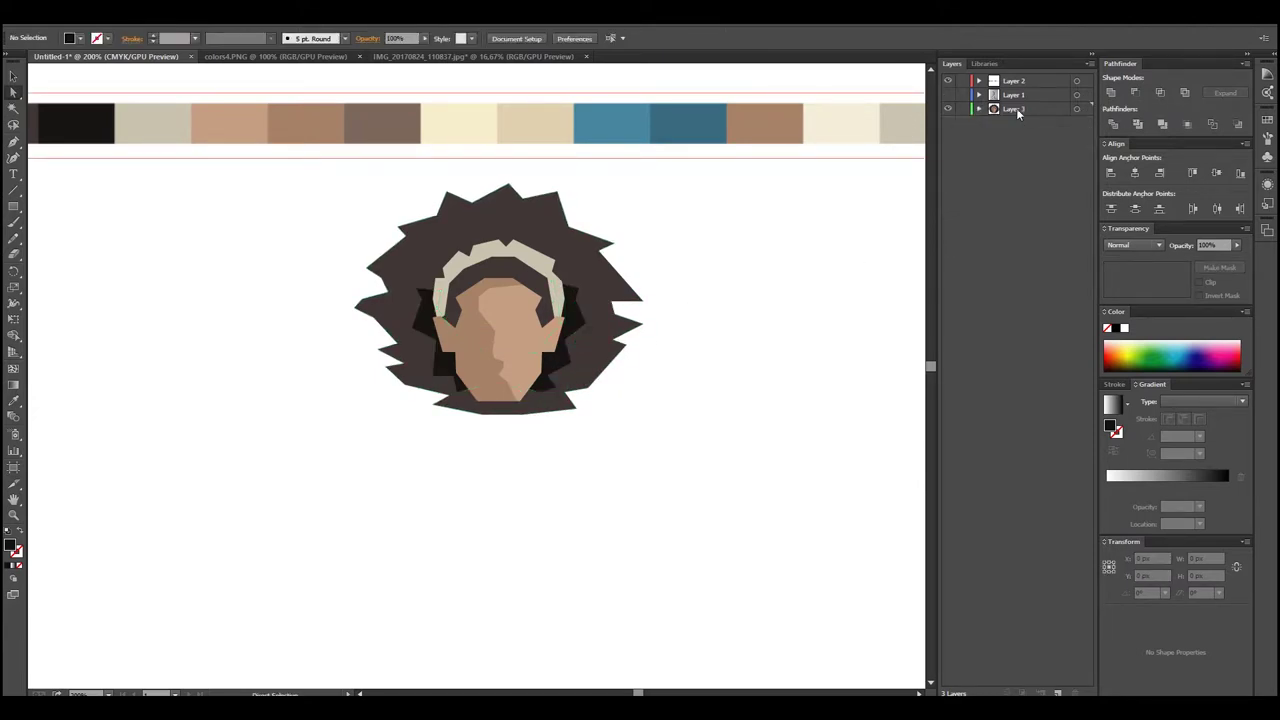
{"action": "left_click", "coordinate": [948, 94]}
{"action": "left_click", "coordinate": [13, 141]}
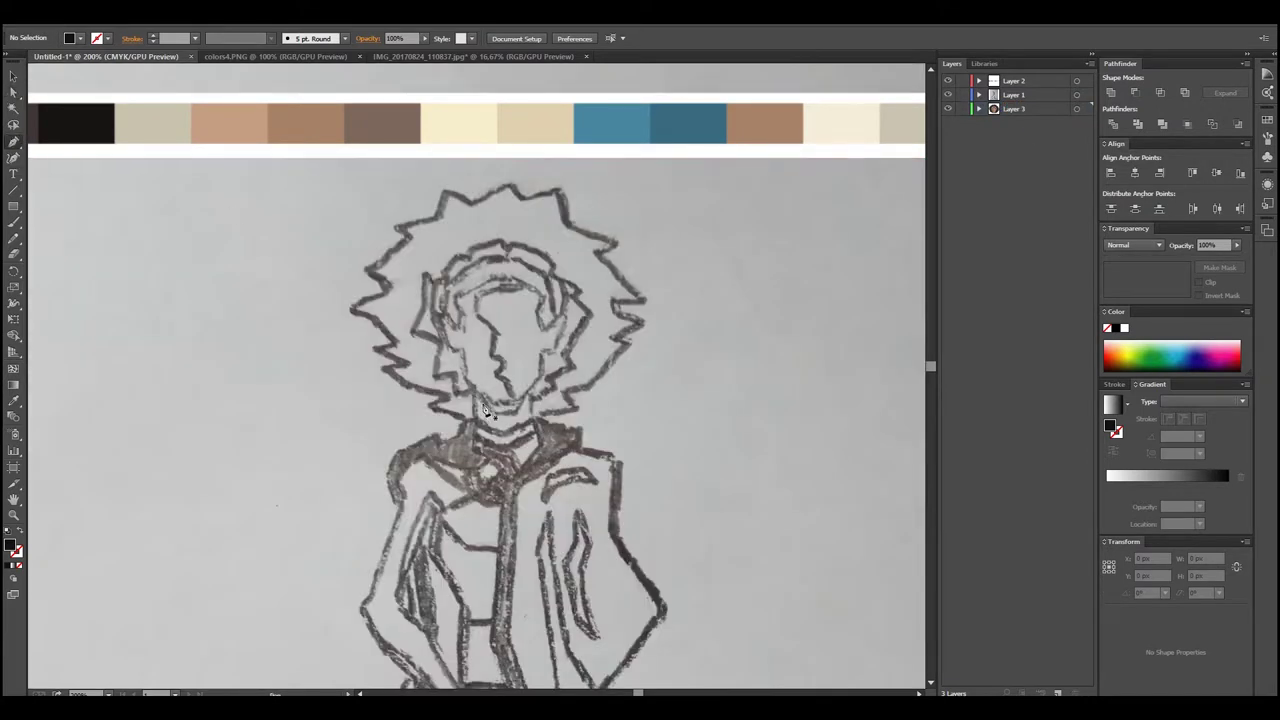
Draw the neck under the chin, fill it skin brown, and send it to the back
{"action": "left_click", "coordinate": [476, 398]}
{"action": "left_click", "coordinate": [478, 430]}
{"action": "mouse_move", "coordinate": [490, 438]}
{"action": "left_mouse_down"}
{"action": "mouse_move", "coordinate": [530, 432]}
{"action": "mouse_move", "coordinate": [530, 395]}
{"action": "left_mouse_up"}
{"action": "left_click", "coordinate": [479, 396]}
{"action": "left_click", "coordinate": [949, 109]}
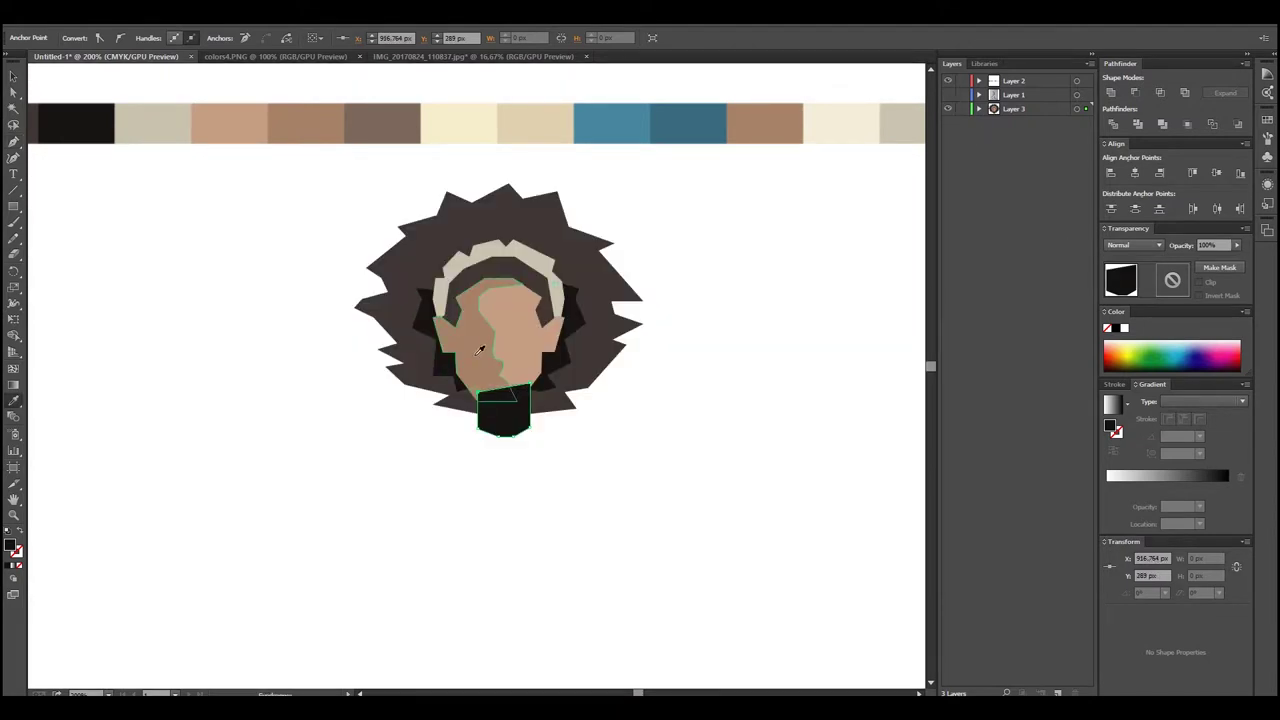
{"action": "left_click", "coordinate": [479, 349]}
{"action": "left_click", "coordinate": [980, 108]}
{"action": "left_click_drag", "start_coordinate": [1028, 122], "coordinate": [1028, 182]}
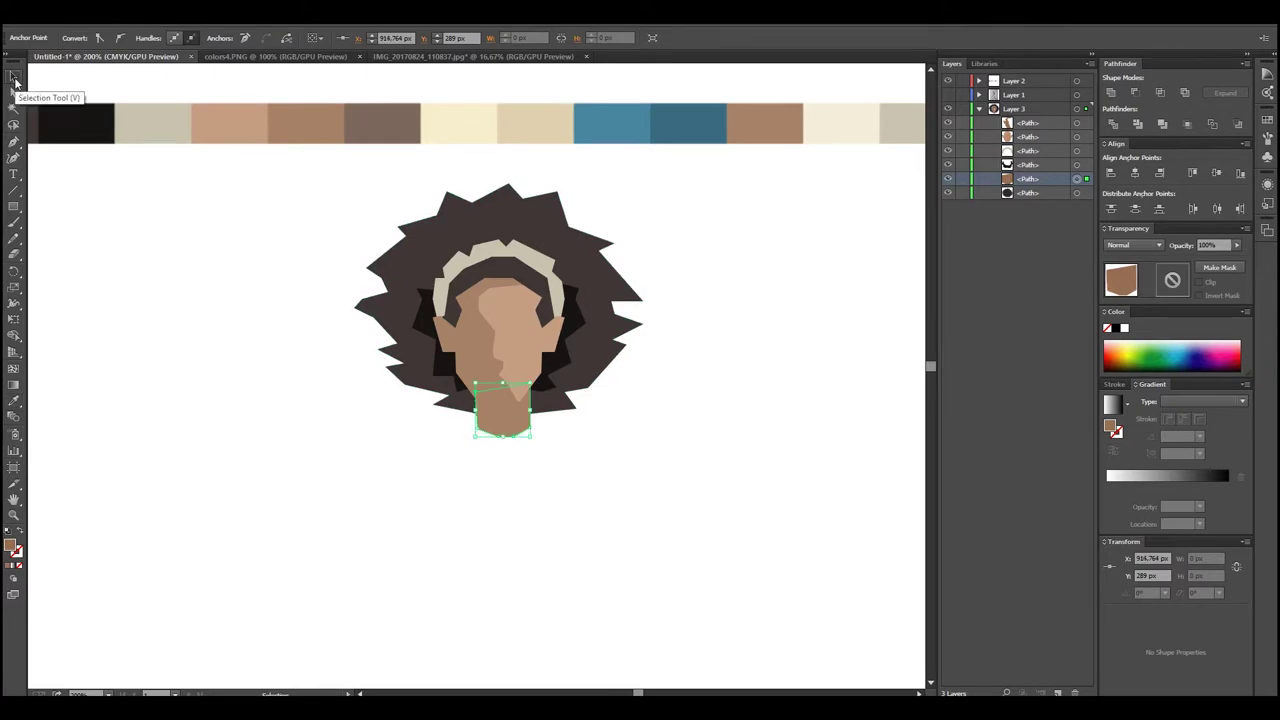
{"action": "mouse_move", "coordinate": [1028, 178]}
{"action": "left_mouse_down"}
{"action": "mouse_move", "coordinate": [1028, 194]}
{"action": "mouse_move", "coordinate": [1040, 180]}
{"action": "left_mouse_up"}
{"action": "key", "text": "Left"}
{"action": "key", "text": "Left"}
{"action": "key", "text": "Left"}
{"action": "left_click", "coordinate": [947, 94]}
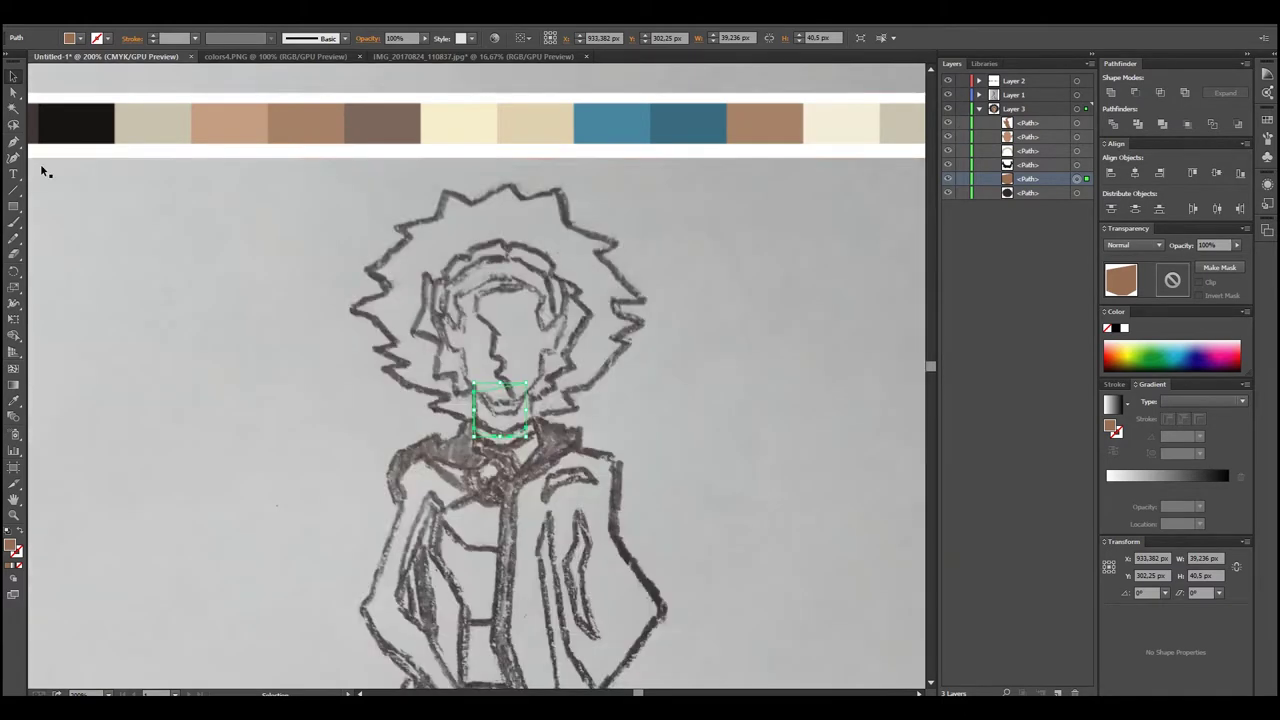
Trace a closed chin outline over the sketch, then hide the sketch
{"action": "left_click", "coordinate": [476, 388]}
{"action": "left_click", "coordinate": [512, 410]}
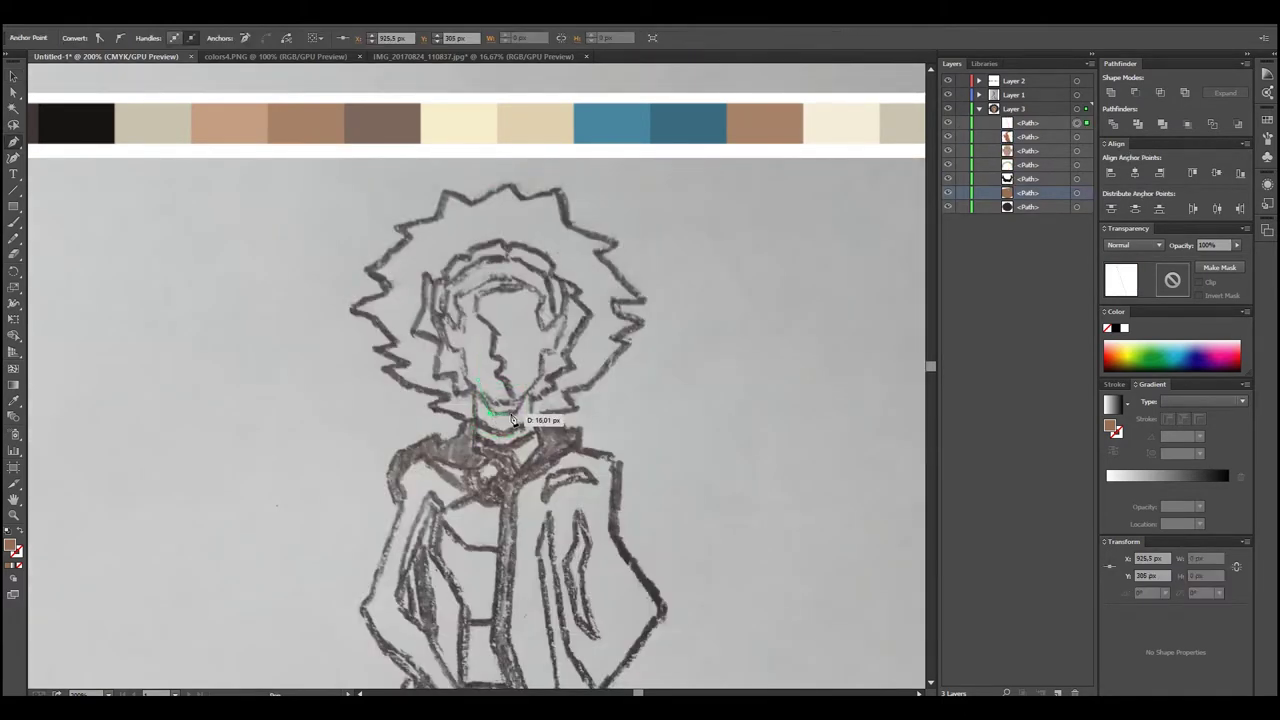
{"action": "left_click", "coordinate": [556, 388]}
{"action": "left_click", "coordinate": [480, 386]}
{"action": "key", "text": "ctrl+shift+a"}
{"action": "left_click", "coordinate": [947, 94]}
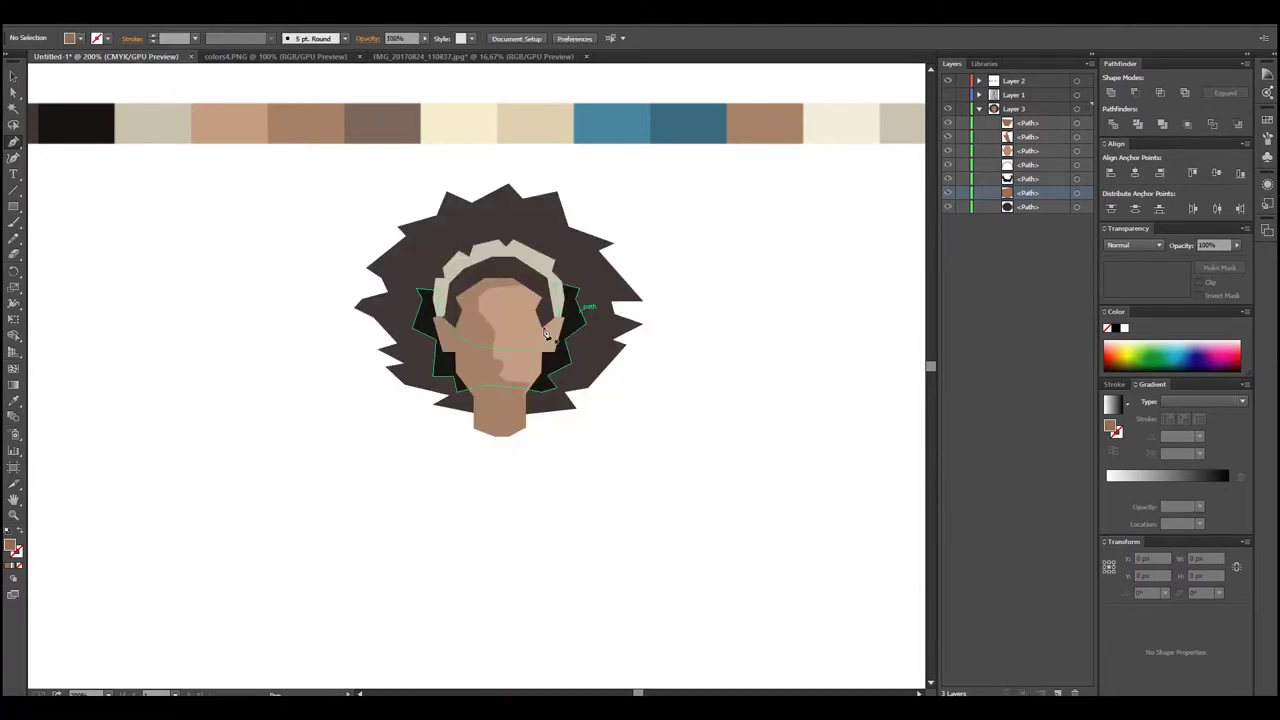
Fill the chin with the dark brown-grey colour and reshape its anchor points
{"action": "left_click", "coordinate": [1076, 192]}
{"action": "left_click", "coordinate": [415, 128]}
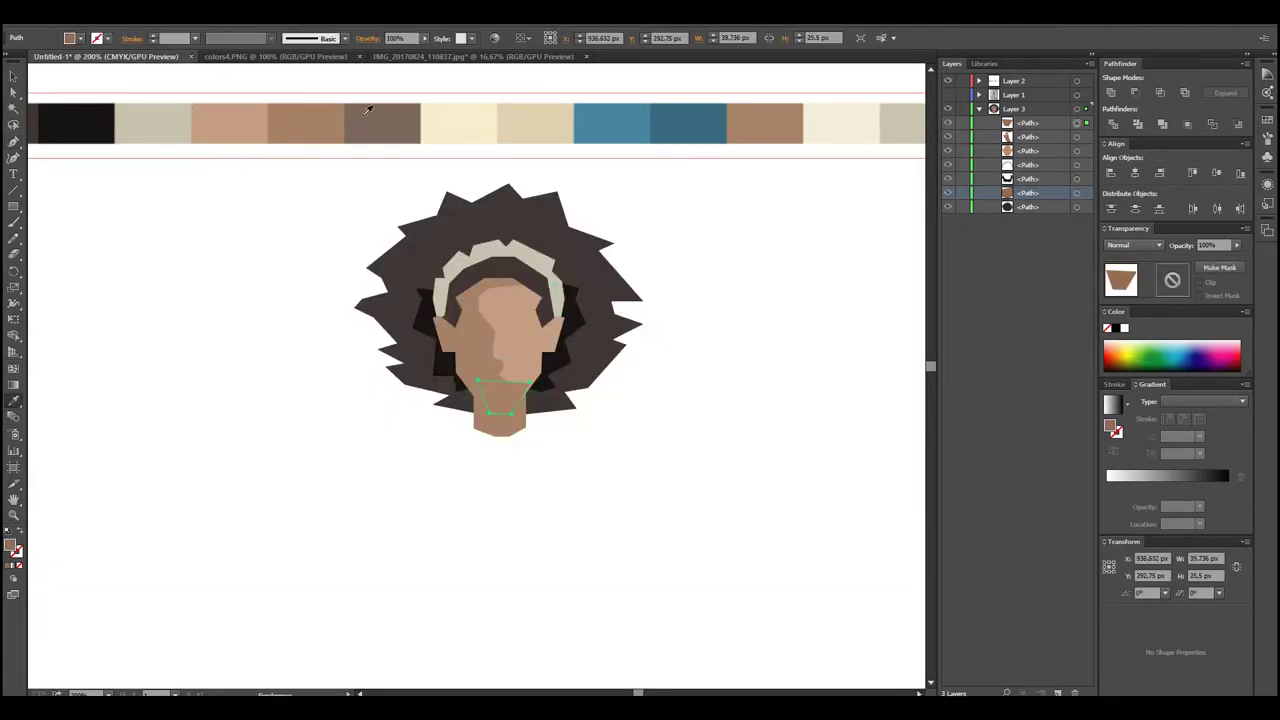
{"action": "left_click", "coordinate": [391, 126]}
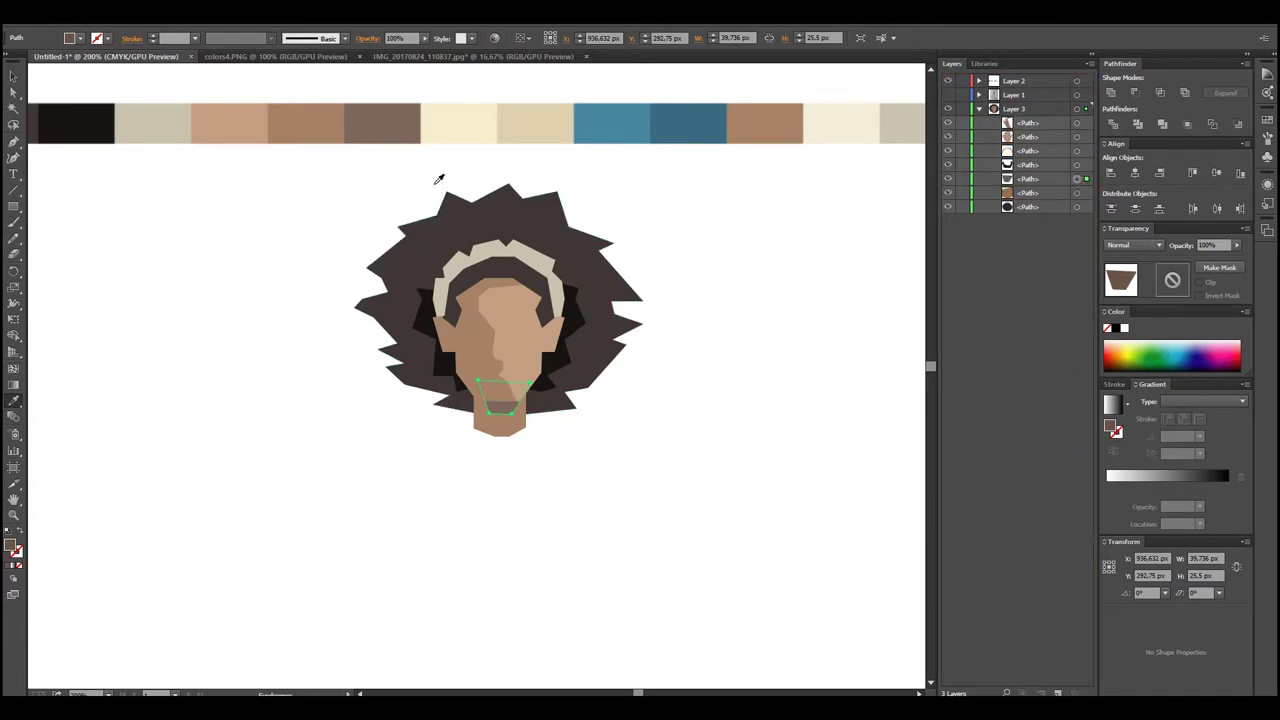
{"action": "key", "text": "a"}
{"action": "left_click_drag", "start_coordinate": [474, 384], "coordinate": [514, 385]}
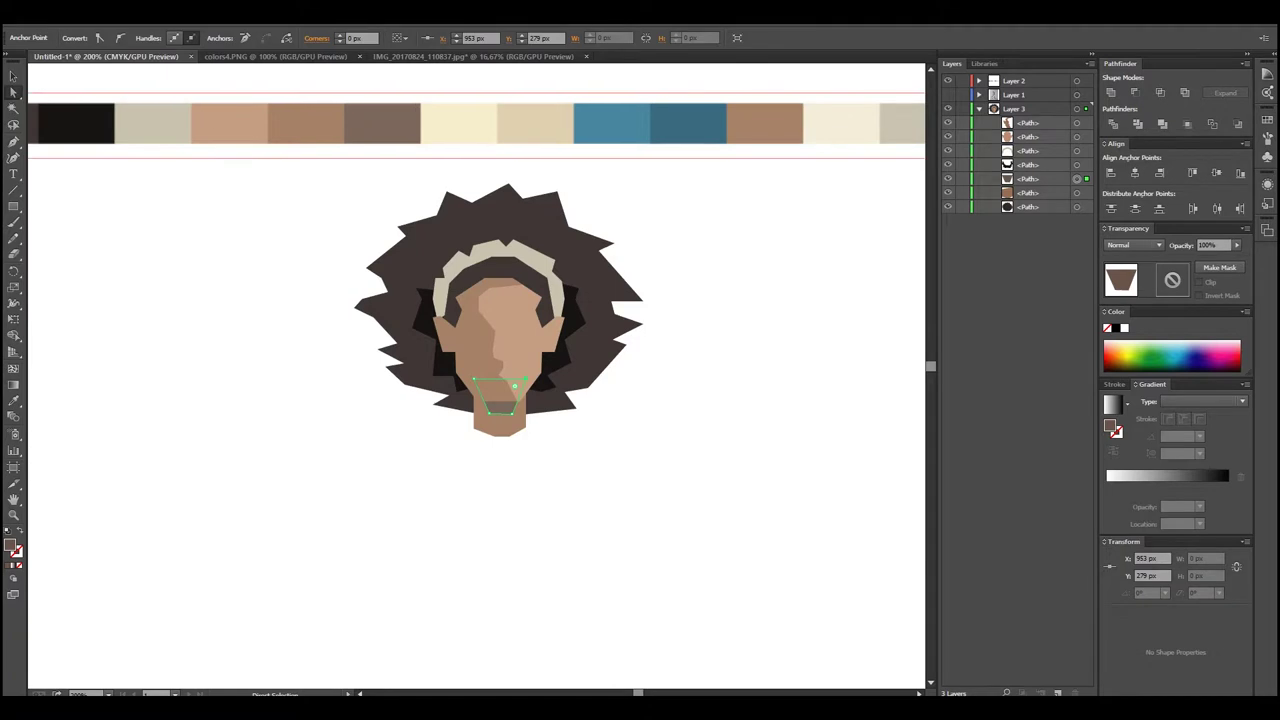
{"action": "left_click", "coordinate": [531, 367]}
{"action": "left_click_drag", "start_coordinate": [490, 404], "coordinate": [502, 416]}
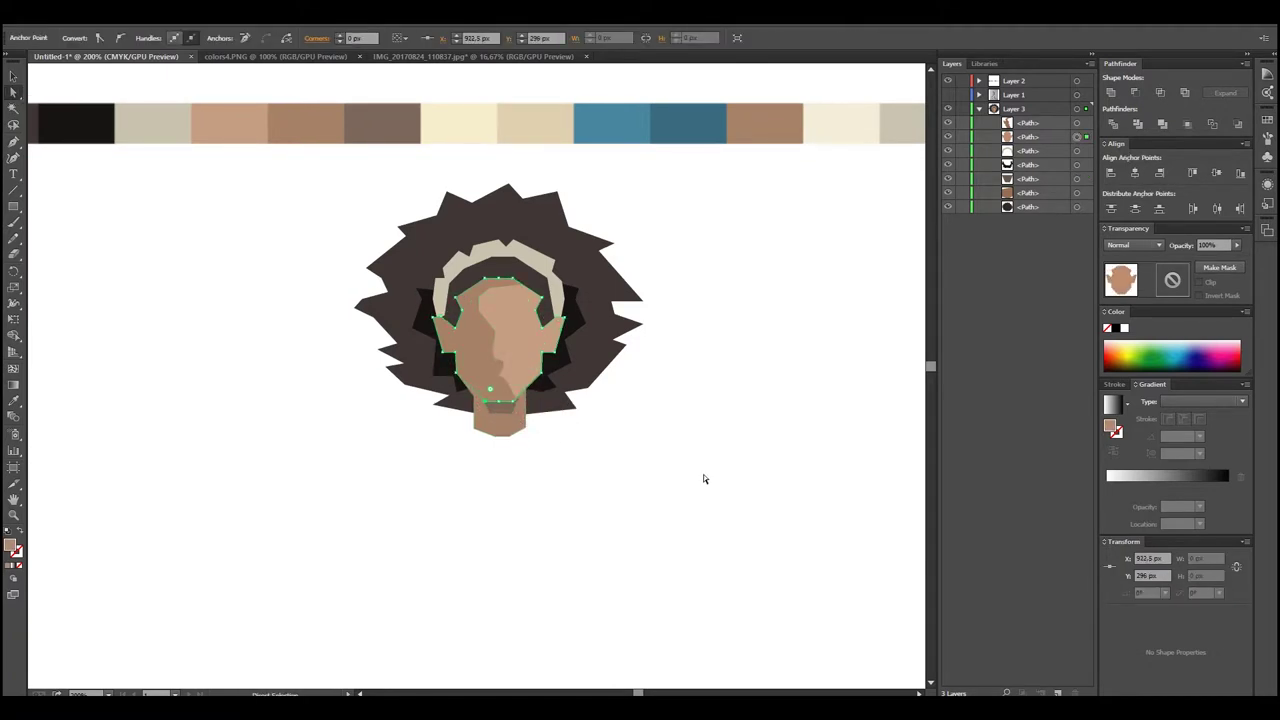
{"action": "left_click", "coordinate": [506, 406]}
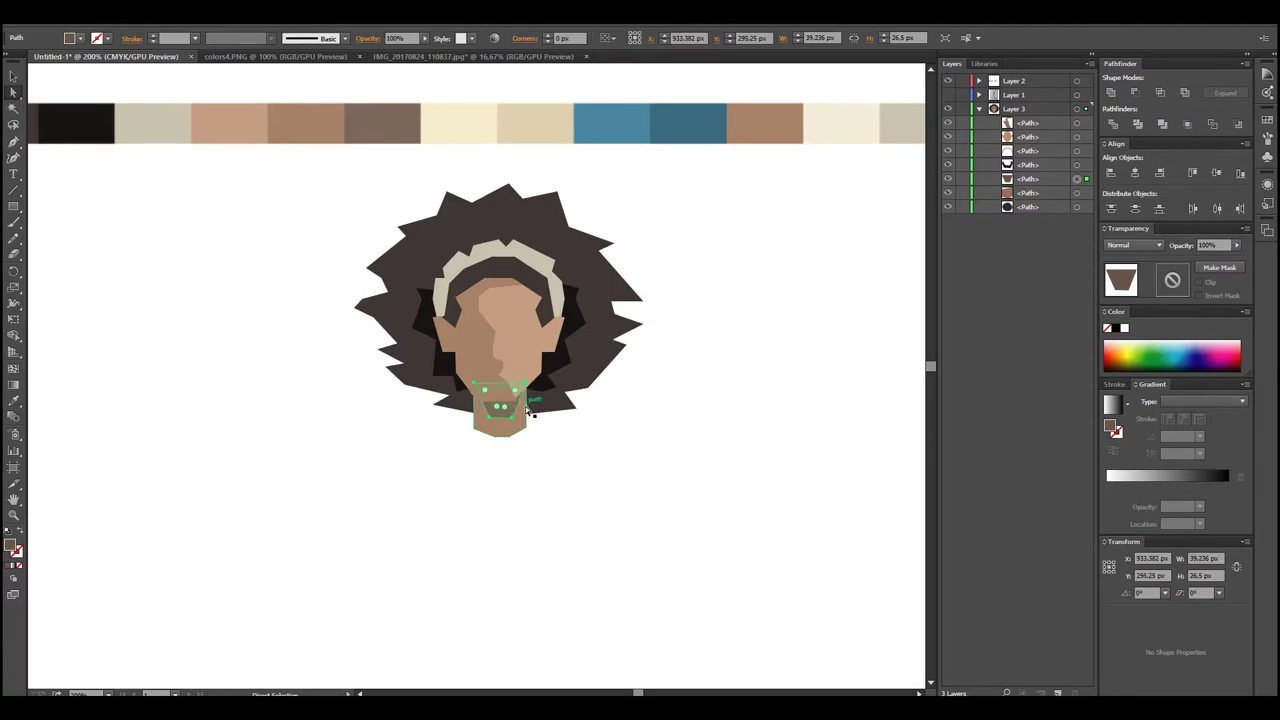
Paste a copy of the face in front and divide it against the chin, then show the sketch
{"action": "left_click", "coordinate": [1077, 136]}
{"action": "key", "text": "ctrl+c"}
{"action": "key", "text": "ctrl+f"}
{"action": "left_click", "coordinate": [1113, 124]}
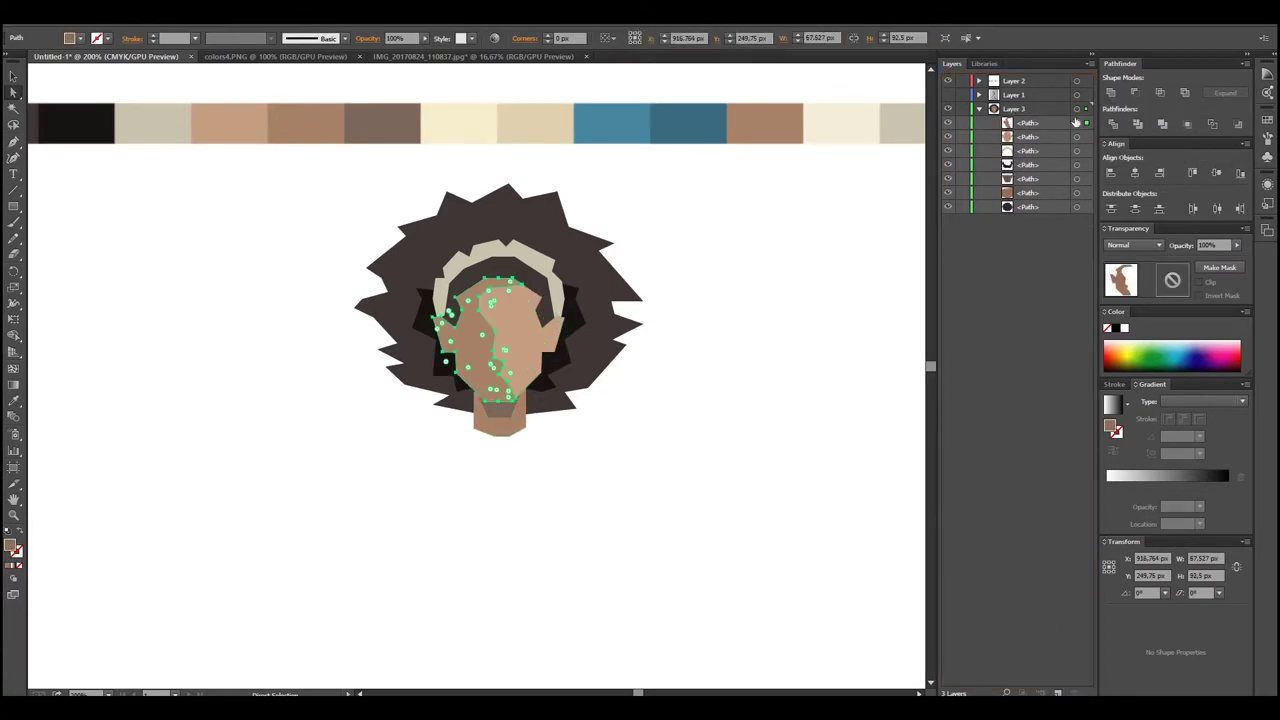
{"action": "left_click", "coordinate": [1078, 81]}
{"action": "left_click", "coordinate": [481, 393]}
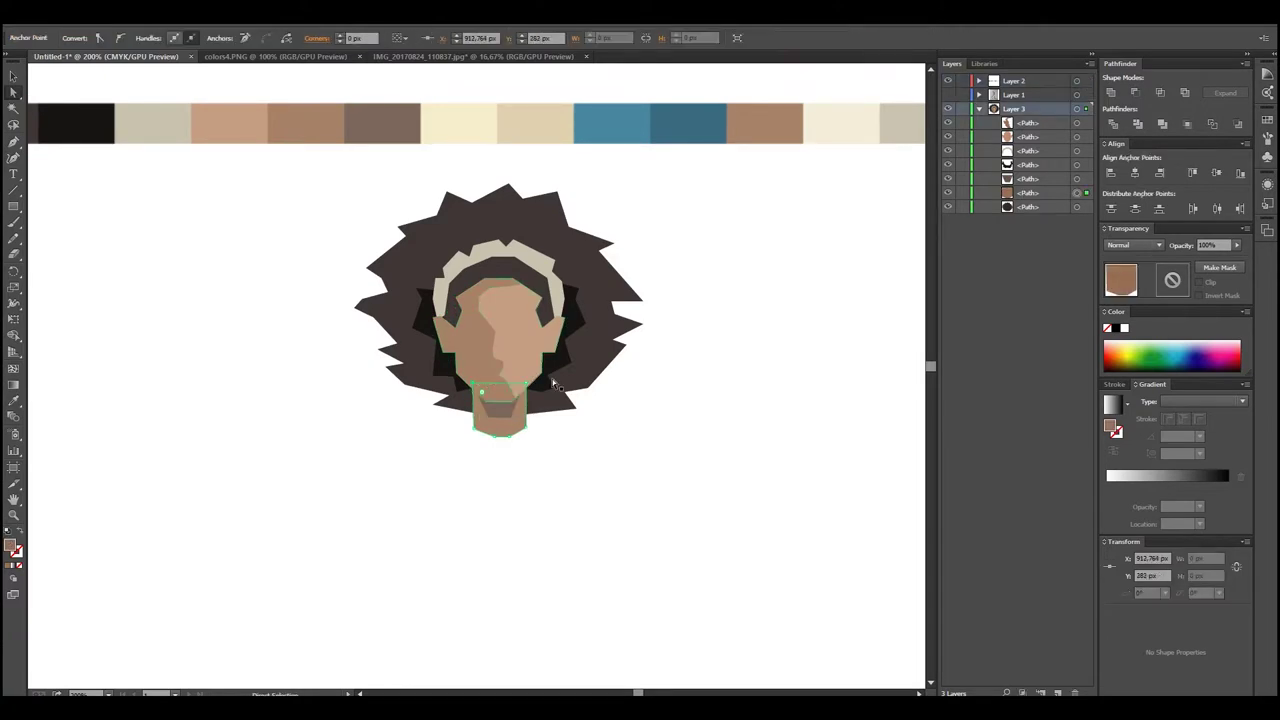
{"action": "key", "text": "ctrl+shift+a"}
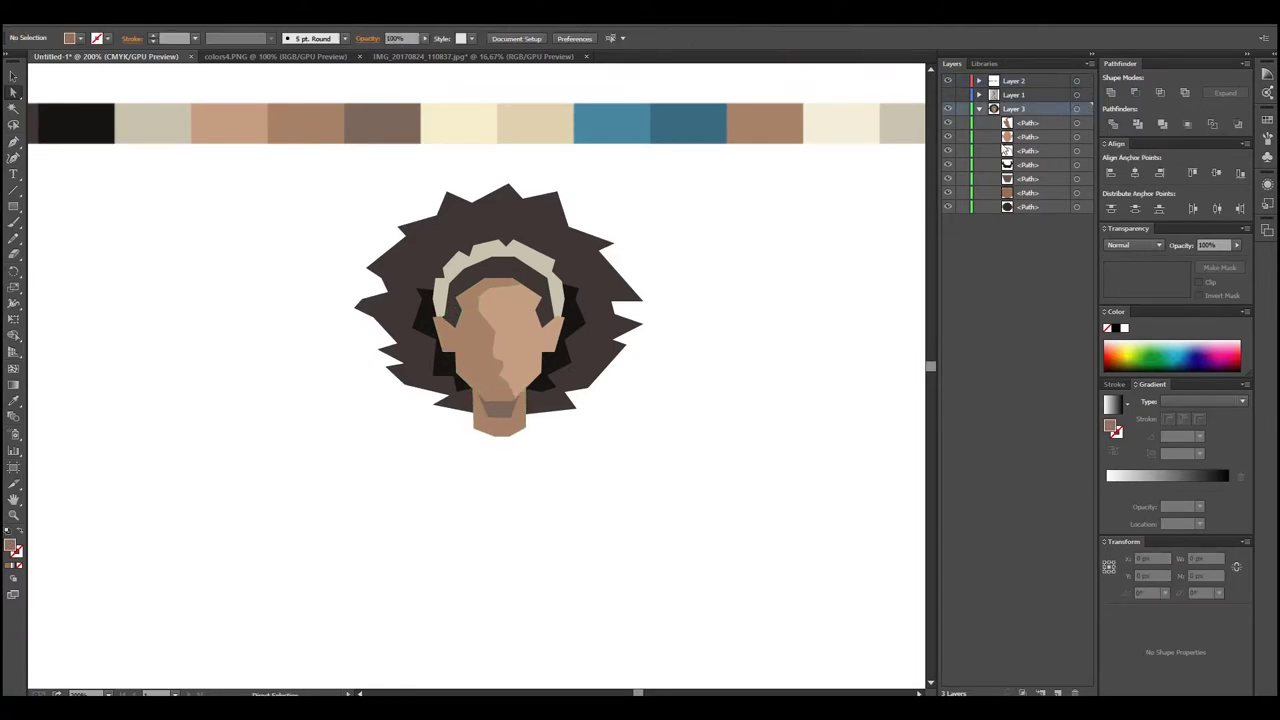
{"action": "left_click", "coordinate": [947, 95]}
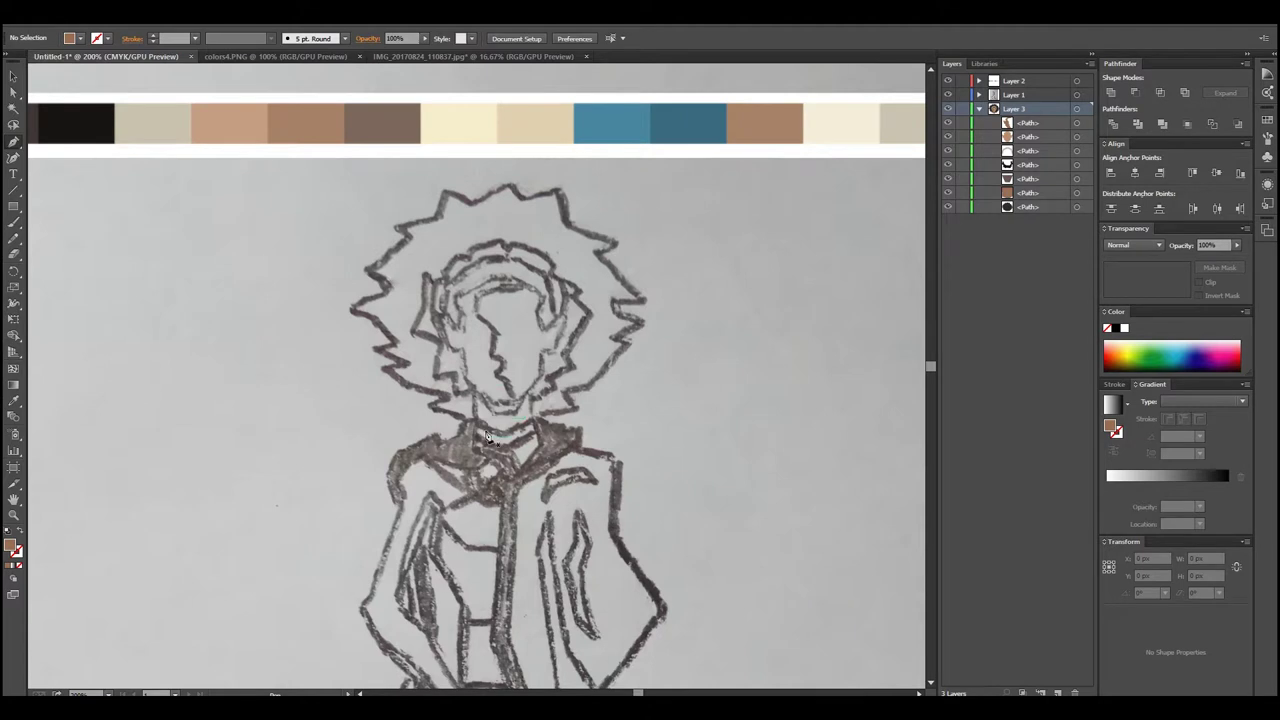
Draw a V-edged collar below the neck and fill it with the dark hair colour
{"action": "left_click", "coordinate": [474, 421]}
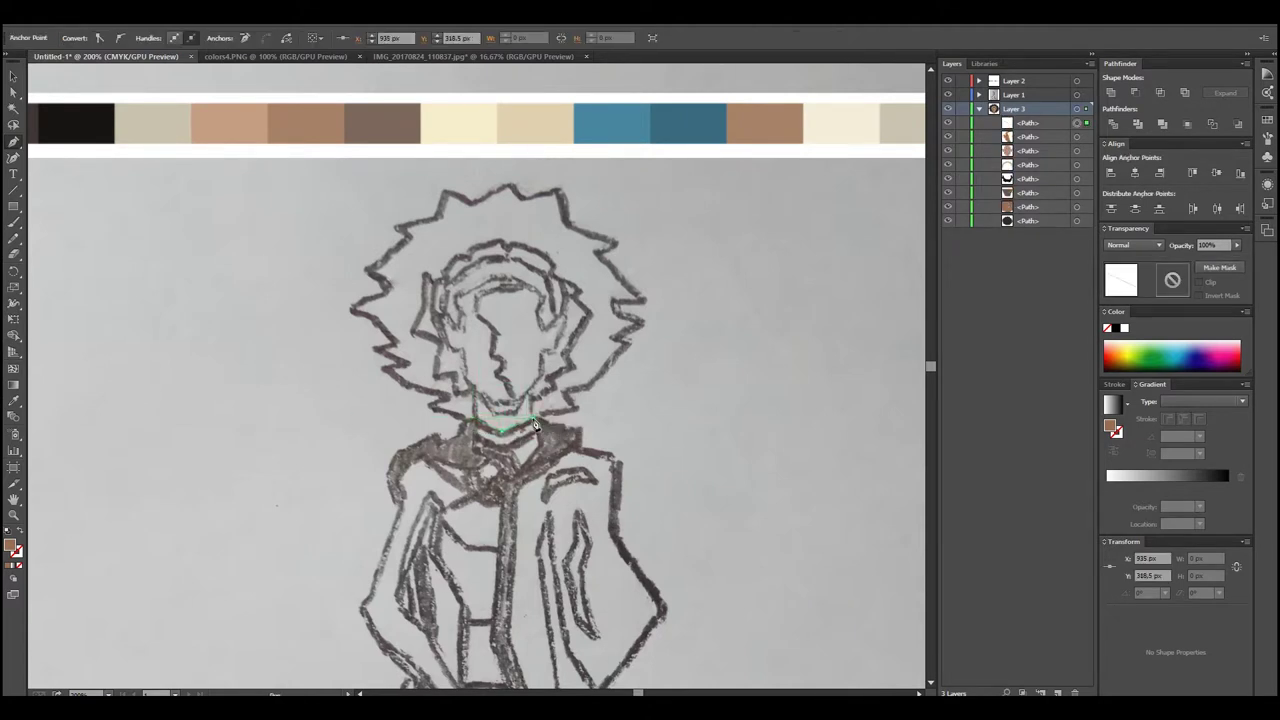
{"action": "left_click", "coordinate": [539, 432]}
{"action": "left_click", "coordinate": [505, 447]}
{"action": "left_click", "coordinate": [475, 418]}
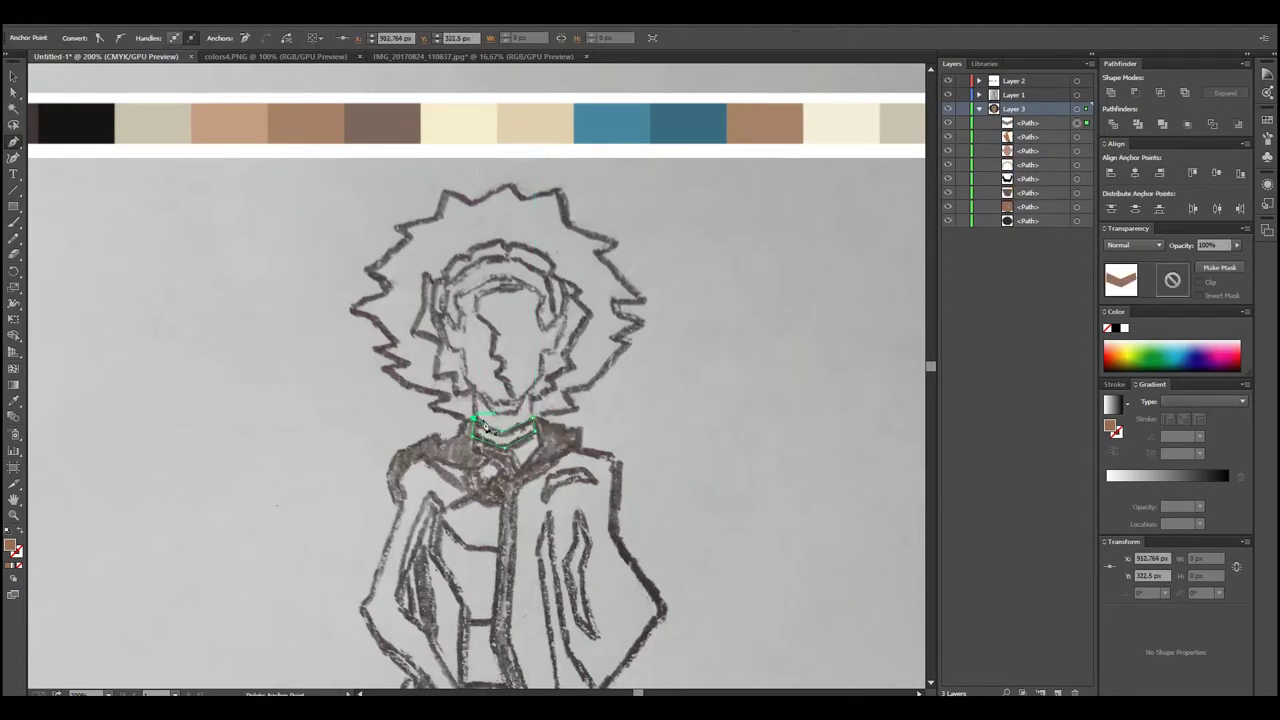
{"action": "left_click", "coordinate": [947, 94]}
{"action": "key", "text": "i"}
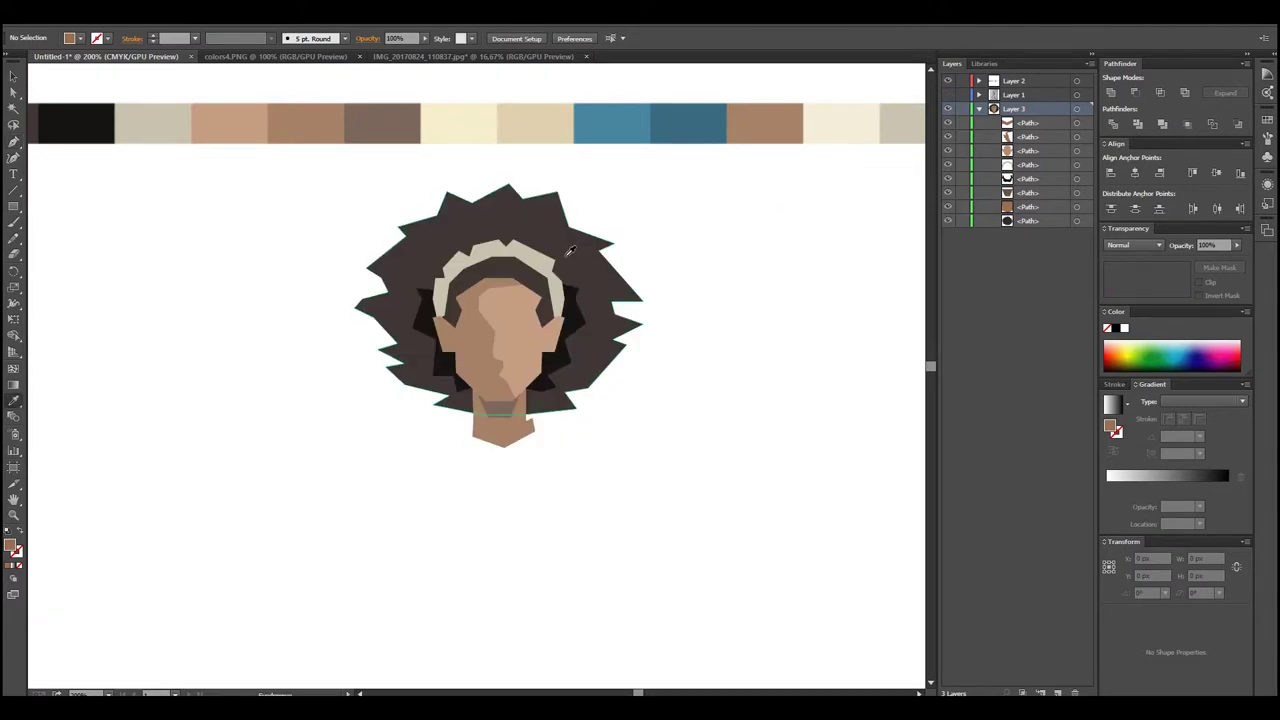
{"action": "left_click", "coordinate": [505, 432], "text": "ctrl"}
{"action": "left_click", "coordinate": [441, 318]}
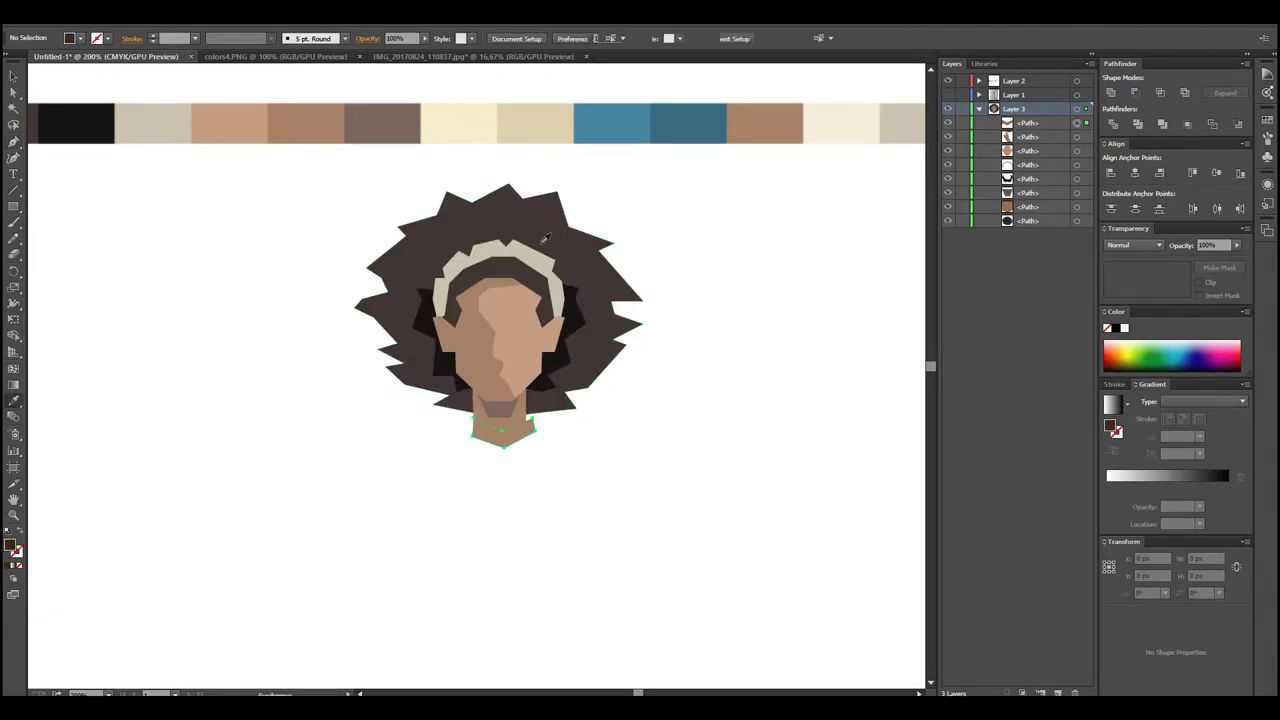
Reposition the collar's anchor points and show the pencil sketch again
{"action": "key", "text": "a"}
{"action": "left_click_drag", "start_coordinate": [534, 431], "coordinate": [529, 440]}
{"action": "left_click", "coordinate": [474, 440]}
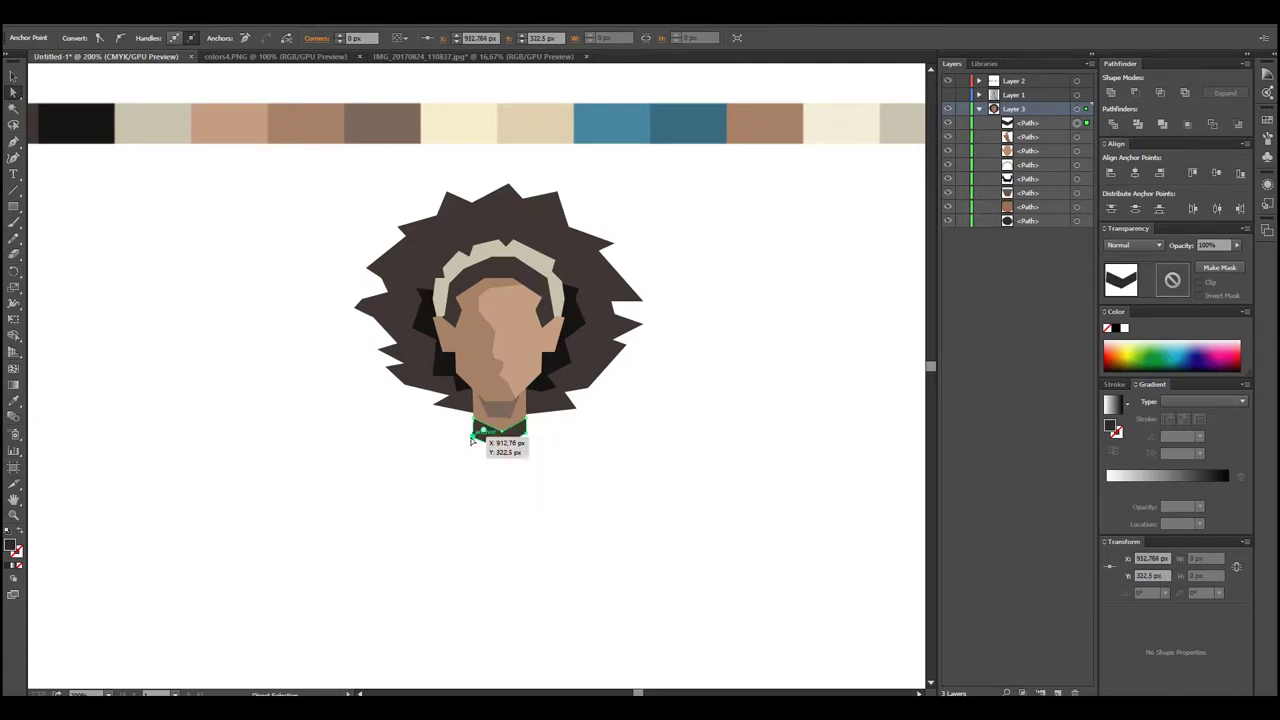
{"action": "left_click", "coordinate": [502, 440]}
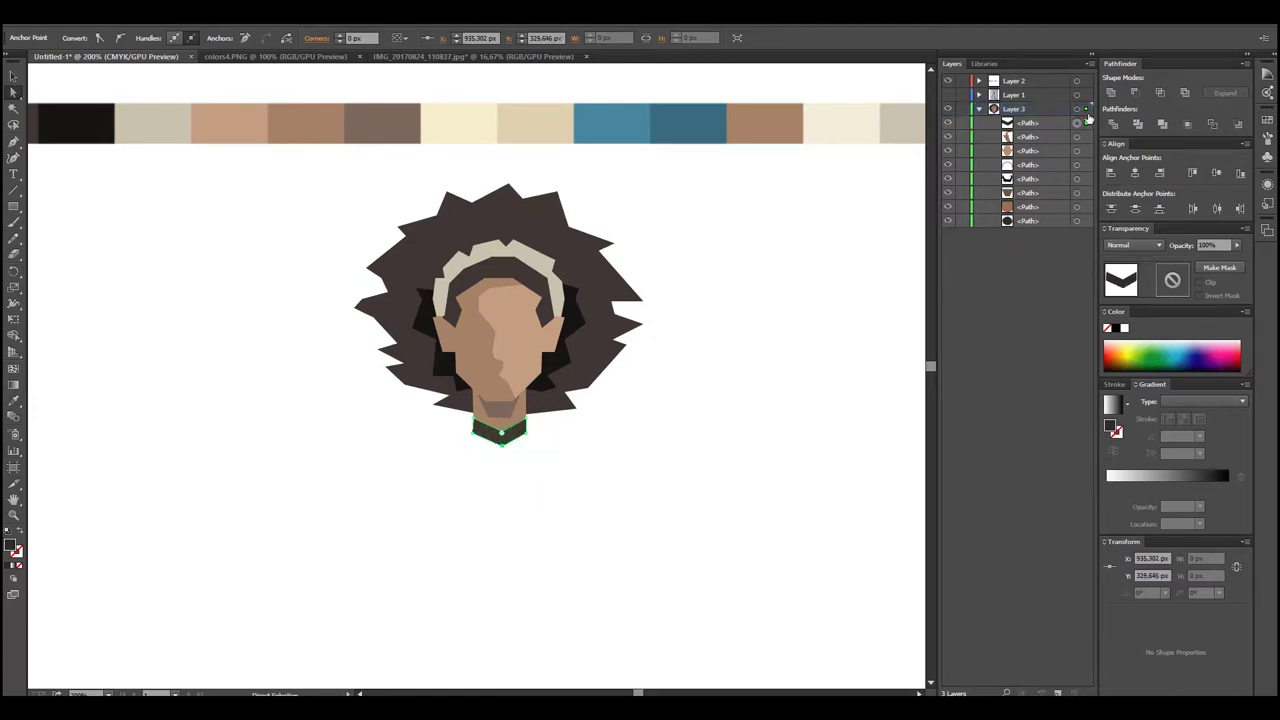
{"action": "left_click", "coordinate": [1087, 82]}
{"action": "left_click", "coordinate": [947, 94]}
{"action": "scroll", "coordinate": [853, 356], "scroll_direction": "down", "scroll_amount": 1}
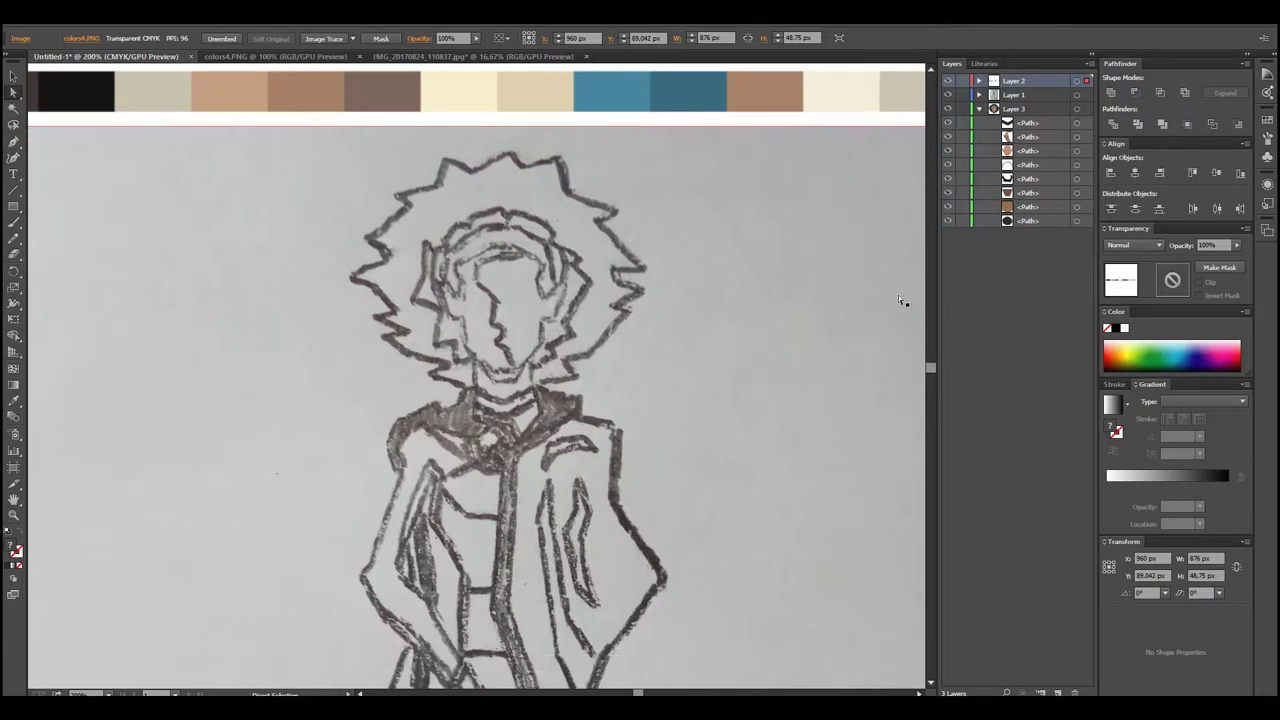
Collapse the head layer and move Layer 4 beneath all other layers, keeping the sketch visible
{"action": "left_click", "coordinate": [979, 108]}
{"action": "type", "text": "head"}
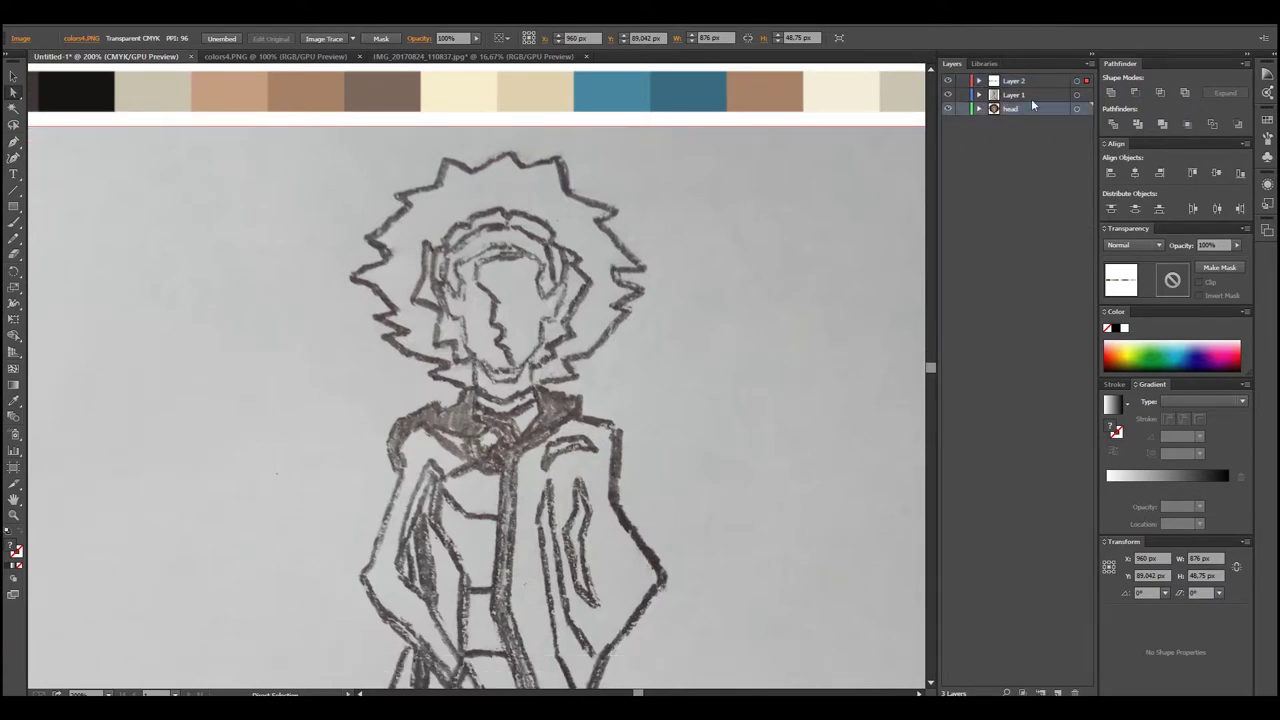
{"action": "left_click_drag", "start_coordinate": [1076, 108], "coordinate": [1064, 124]}
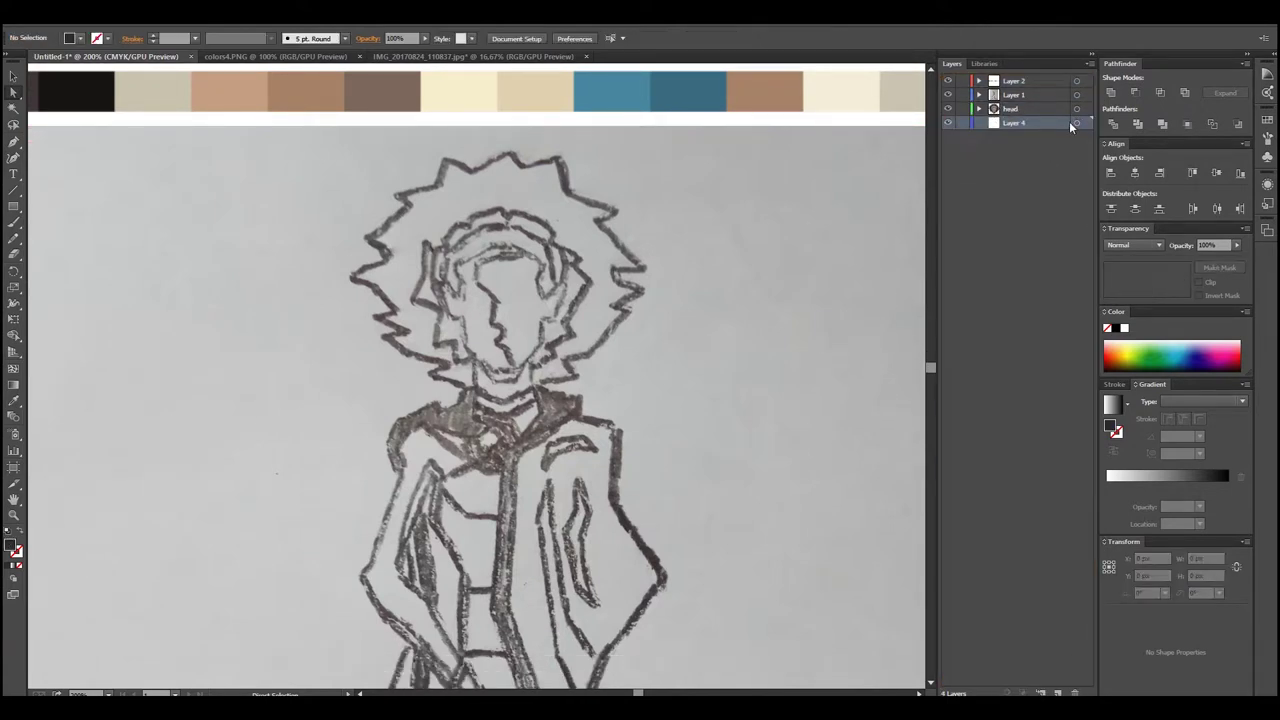
{"action": "left_click", "coordinate": [949, 96]}
{"action": "left_click", "coordinate": [521, 398]}
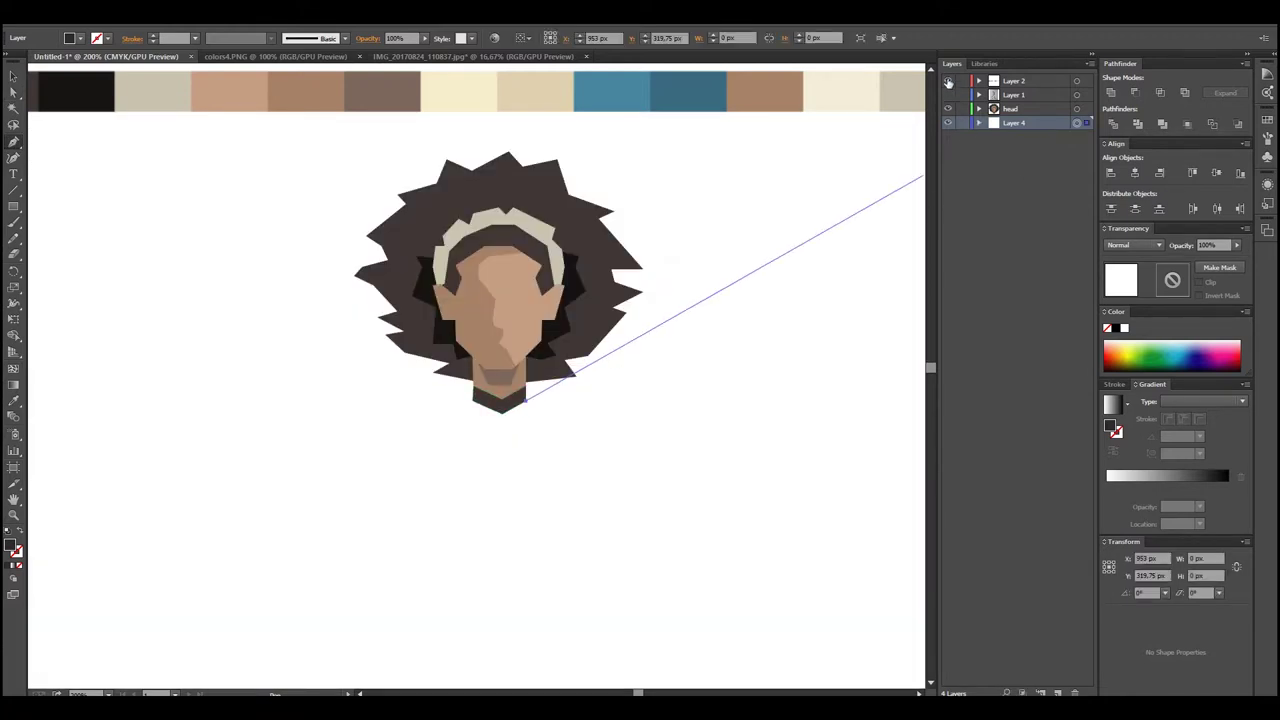
Pen-trace the body outline from the collar down the torso, across the waist and down the left arm
{"action": "left_click", "coordinate": [949, 96]}
{"action": "left_click", "coordinate": [549, 411]}
{"action": "left_click", "coordinate": [553, 487]}
{"action": "left_click", "coordinate": [467, 497]}
{"action": "left_click", "coordinate": [431, 476]}
{"action": "left_click", "coordinate": [398, 563]}
{"action": "left_click", "coordinate": [428, 598]}
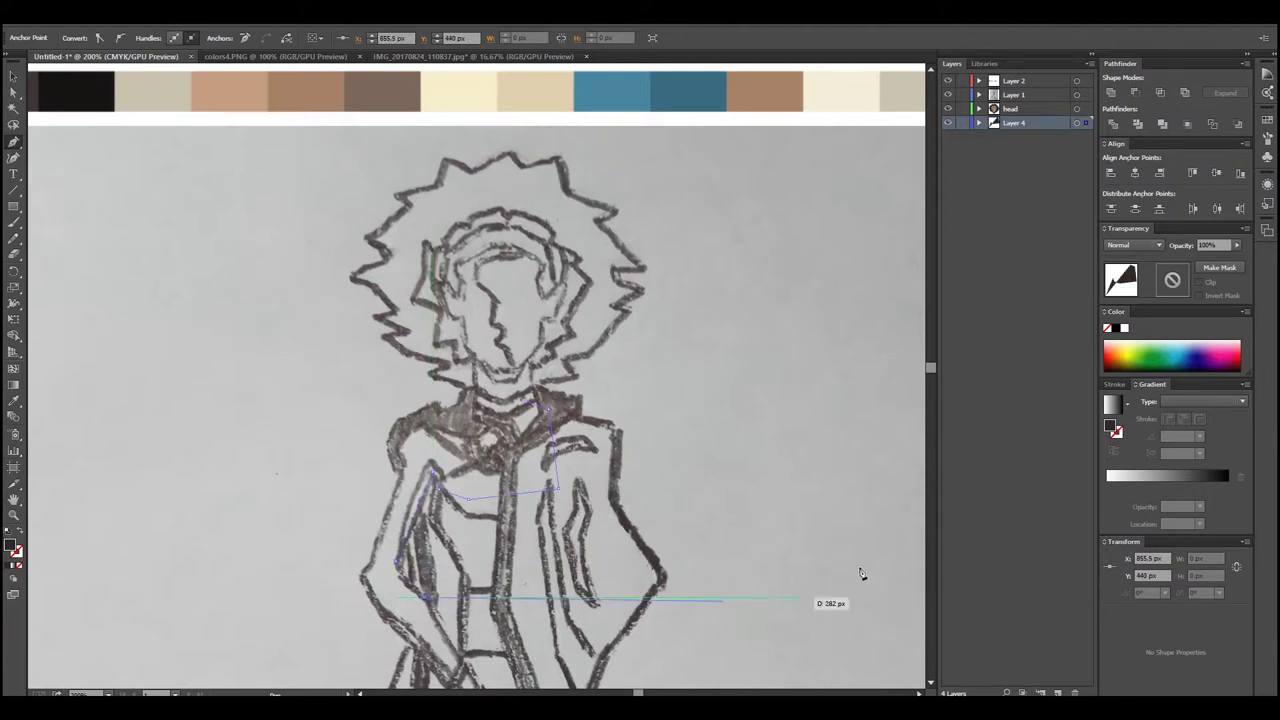
{"action": "scroll", "coordinate": [880, 640], "scroll_direction": "down", "scroll_amount": 4}
Trace around the hand and back up the arm's outer edge to the shoulder and neck
{"action": "left_click", "coordinate": [494, 530]}
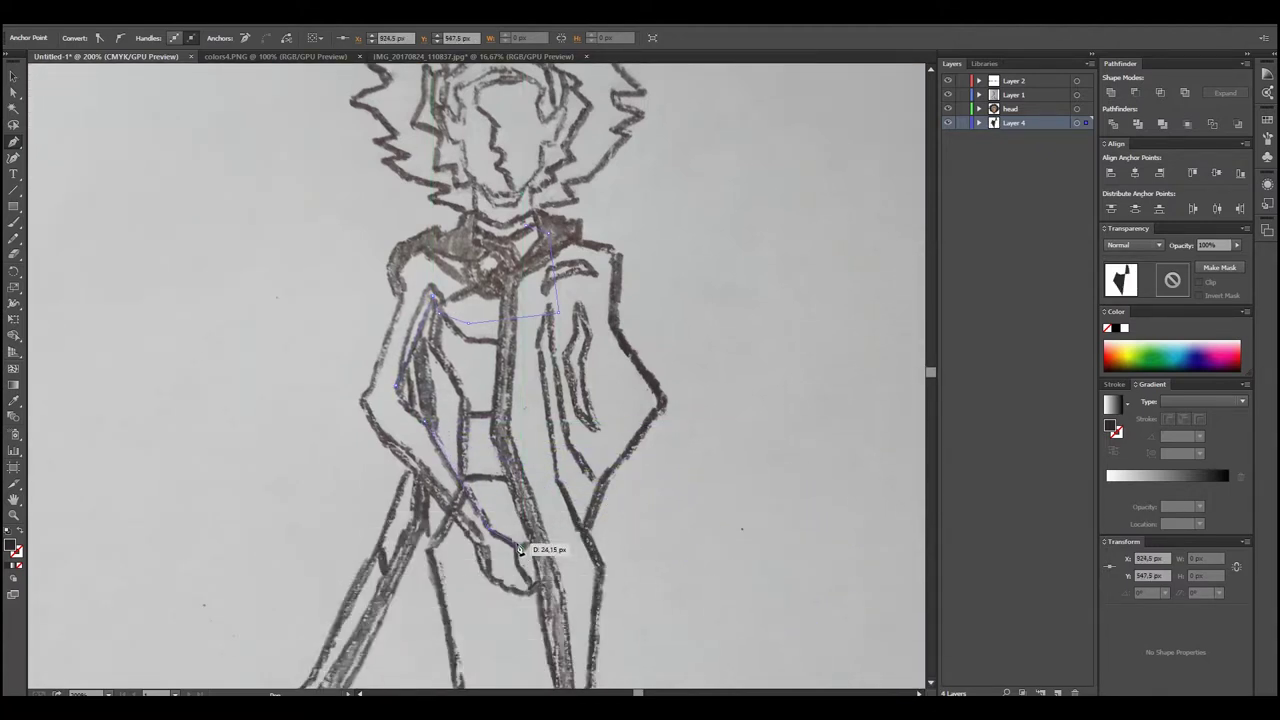
{"action": "left_click", "coordinate": [529, 588]}
{"action": "left_click", "coordinate": [512, 592]}
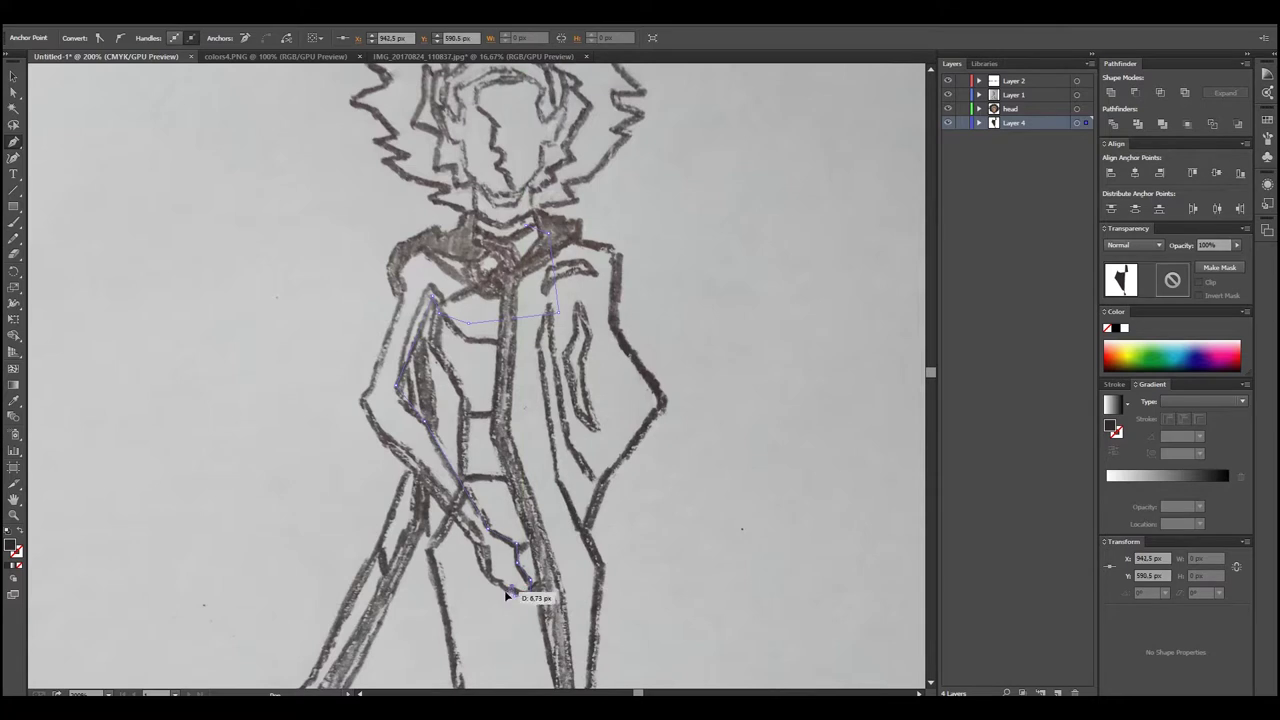
{"action": "left_click", "coordinate": [486, 548]}
{"action": "left_click", "coordinate": [384, 443]}
{"action": "left_click", "coordinate": [364, 400]}
{"action": "left_click", "coordinate": [401, 274]}
{"action": "left_click", "coordinate": [474, 228]}
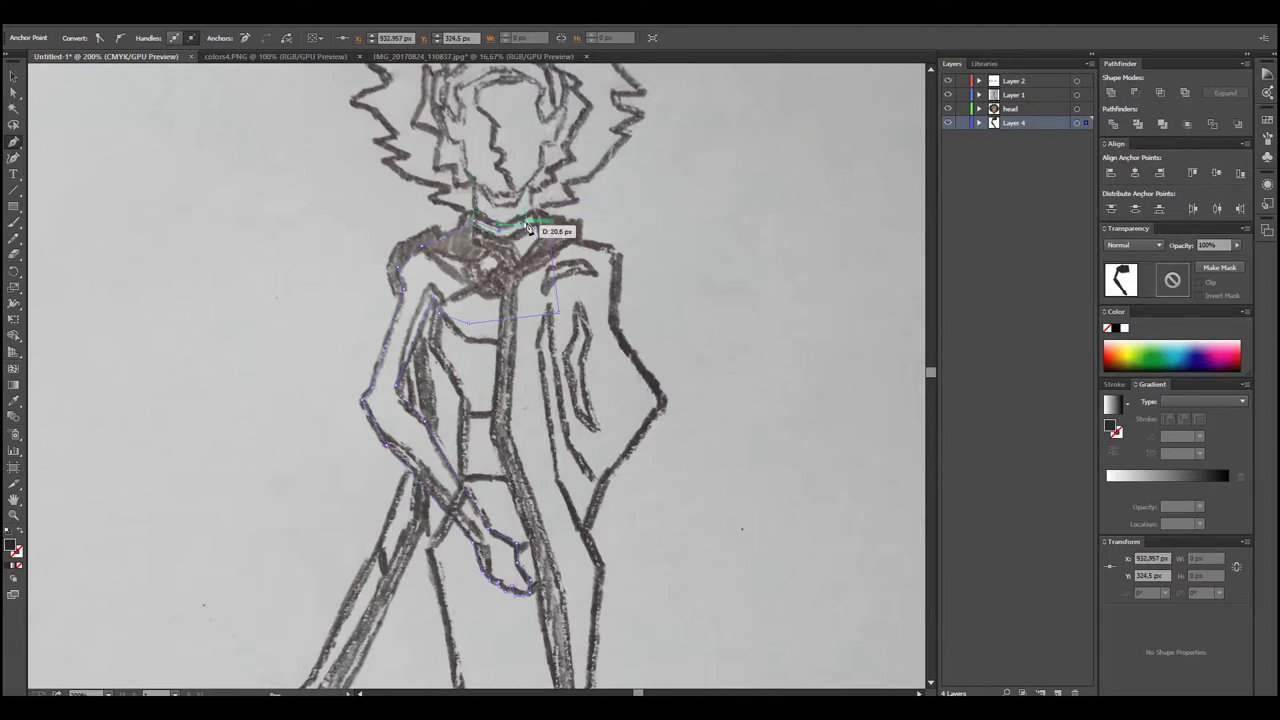
Hide the sketch, fill the body shape with the skin colour, and select a hand point
{"action": "left_click", "coordinate": [1076, 108]}
{"action": "left_click", "coordinate": [948, 94]}
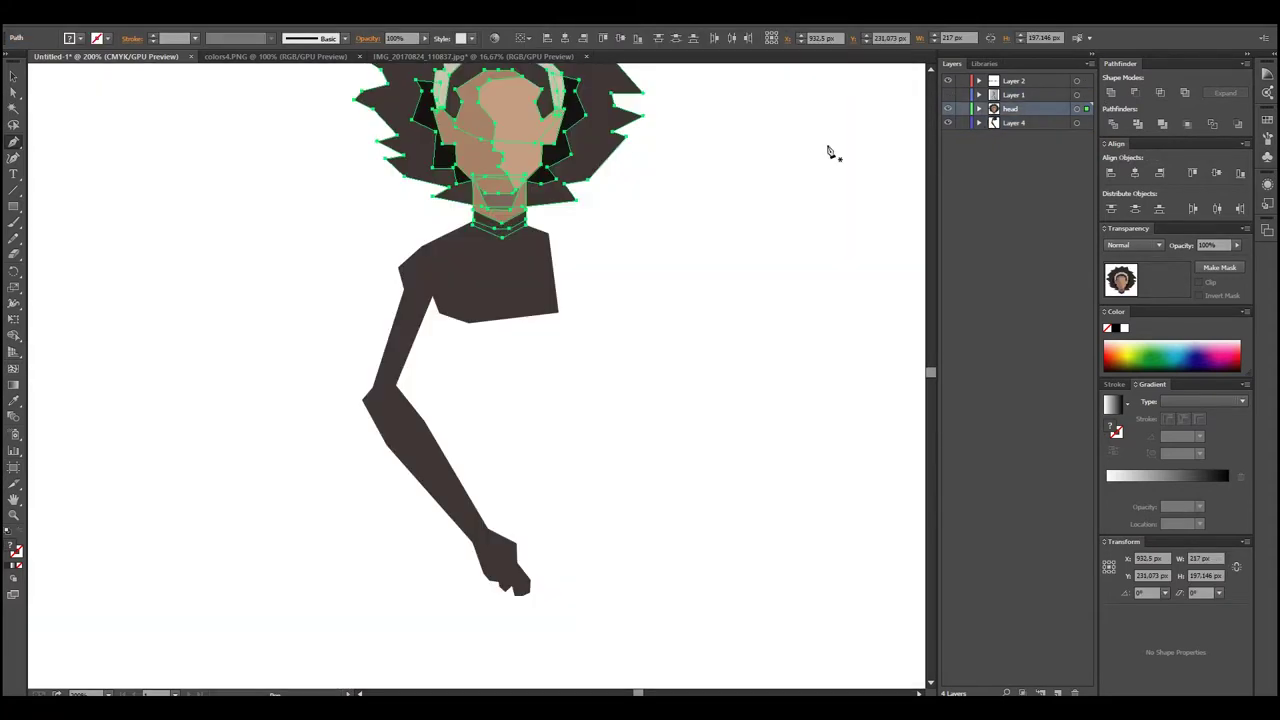
{"action": "left_click", "coordinate": [1076, 122]}
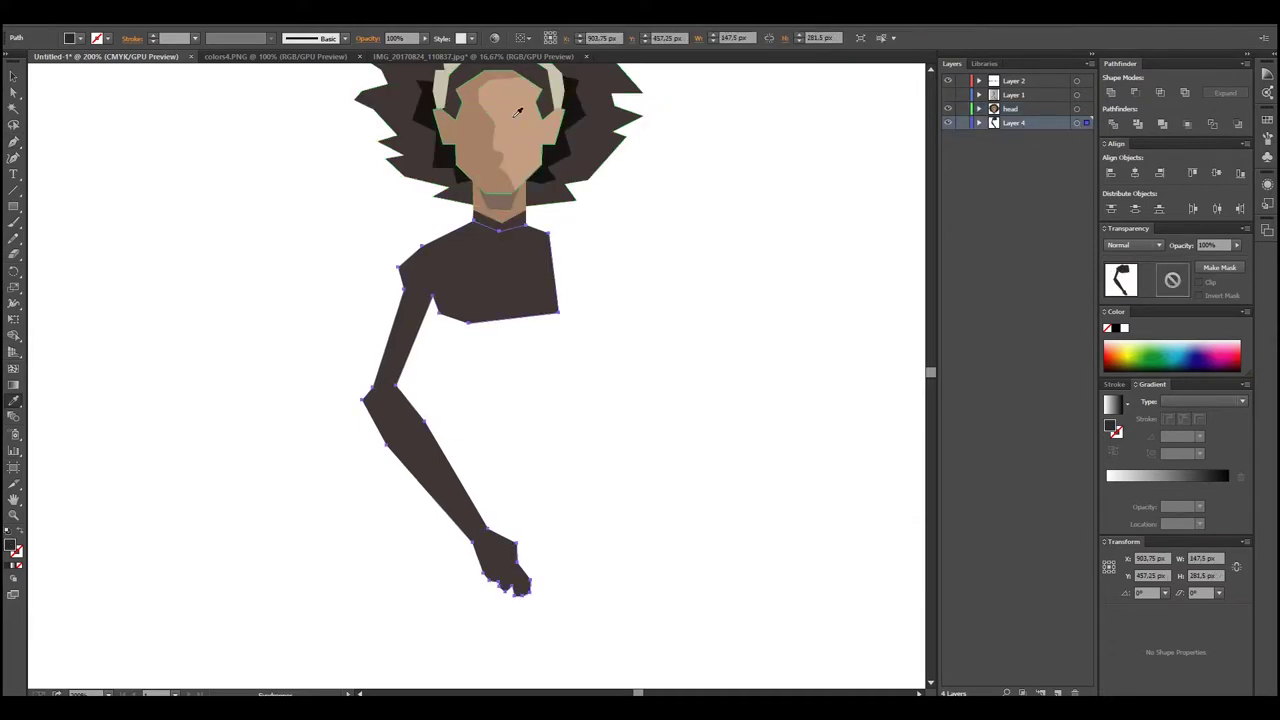
{"action": "left_click", "coordinate": [540, 140]}
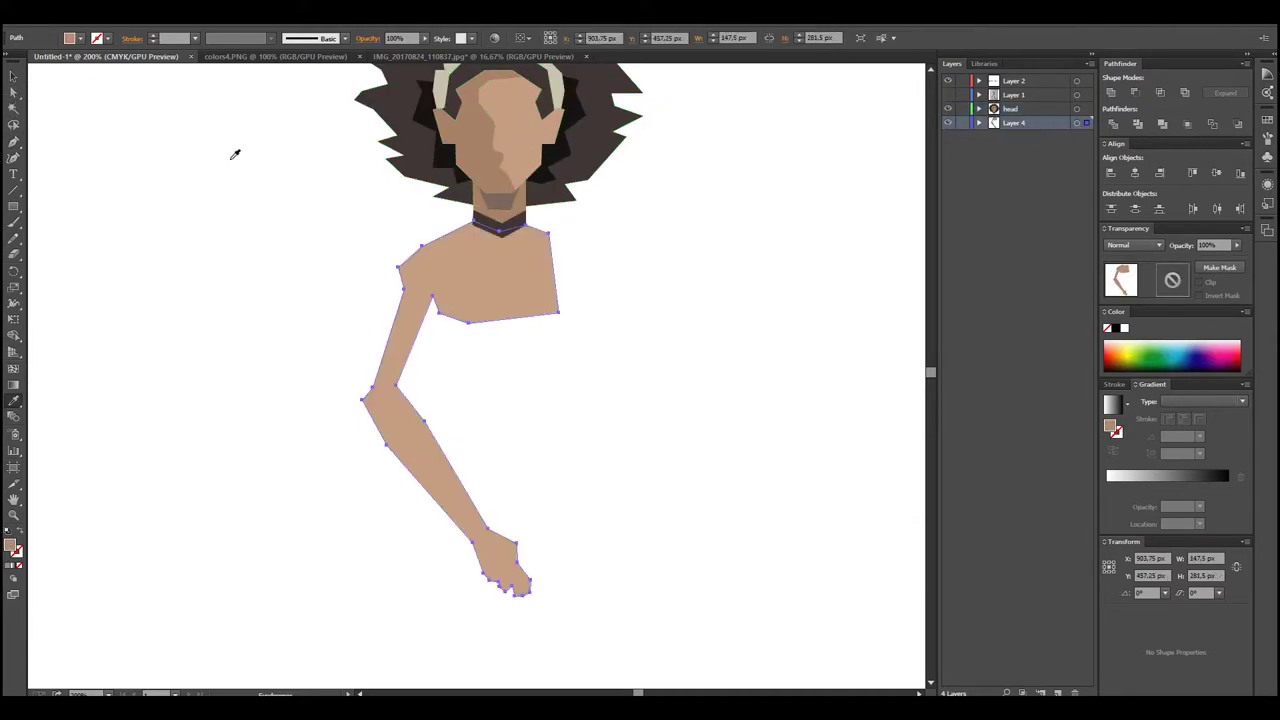
{"action": "left_click", "coordinate": [13, 92]}
{"action": "left_click", "coordinate": [512, 595]}
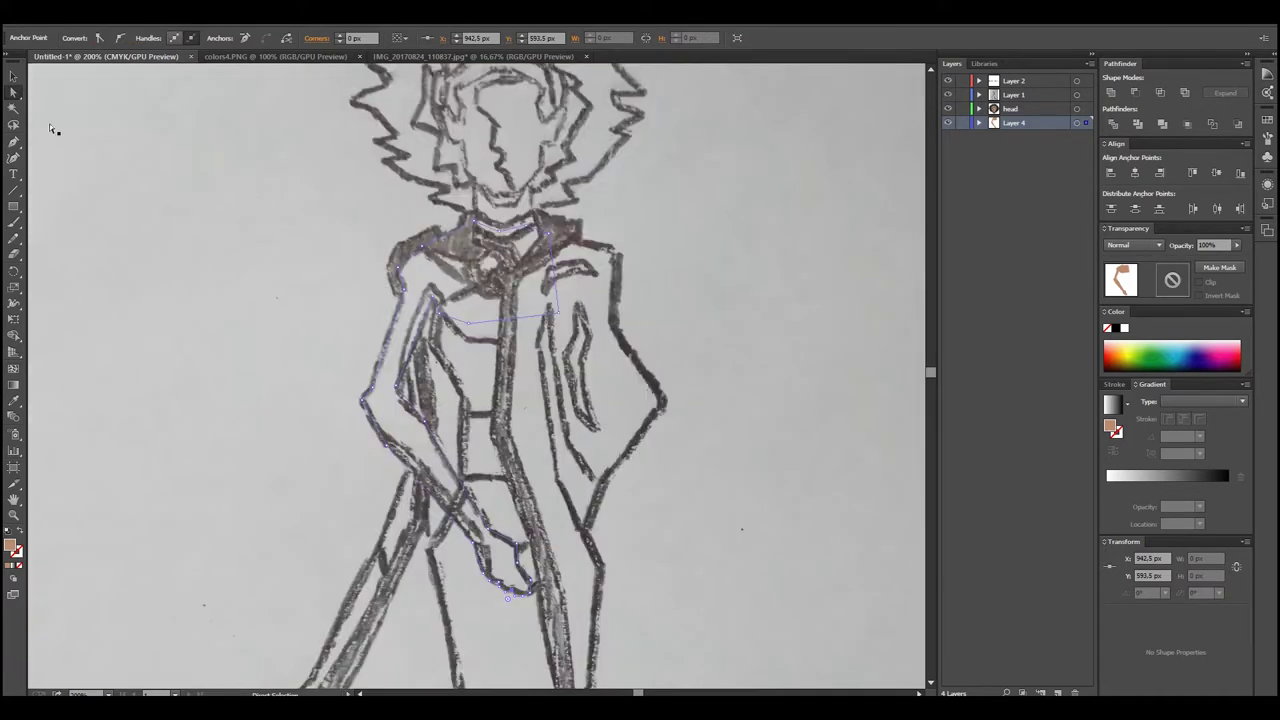
Pen-trace a closed shadow shape along the inner upper arm over the sketch
{"action": "key", "text": "p"}
{"action": "left_click", "coordinate": [431, 284]}
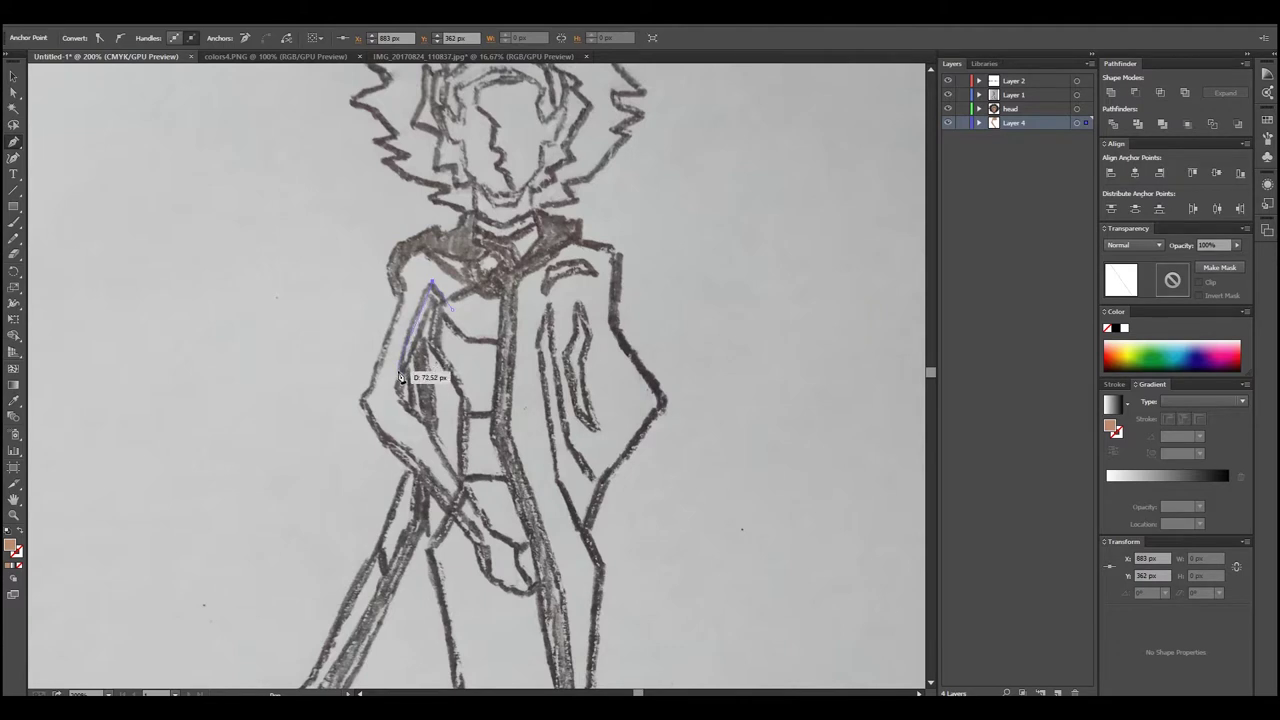
{"action": "key", "text": "ctrl+z"}
{"action": "left_click", "coordinate": [428, 283]}
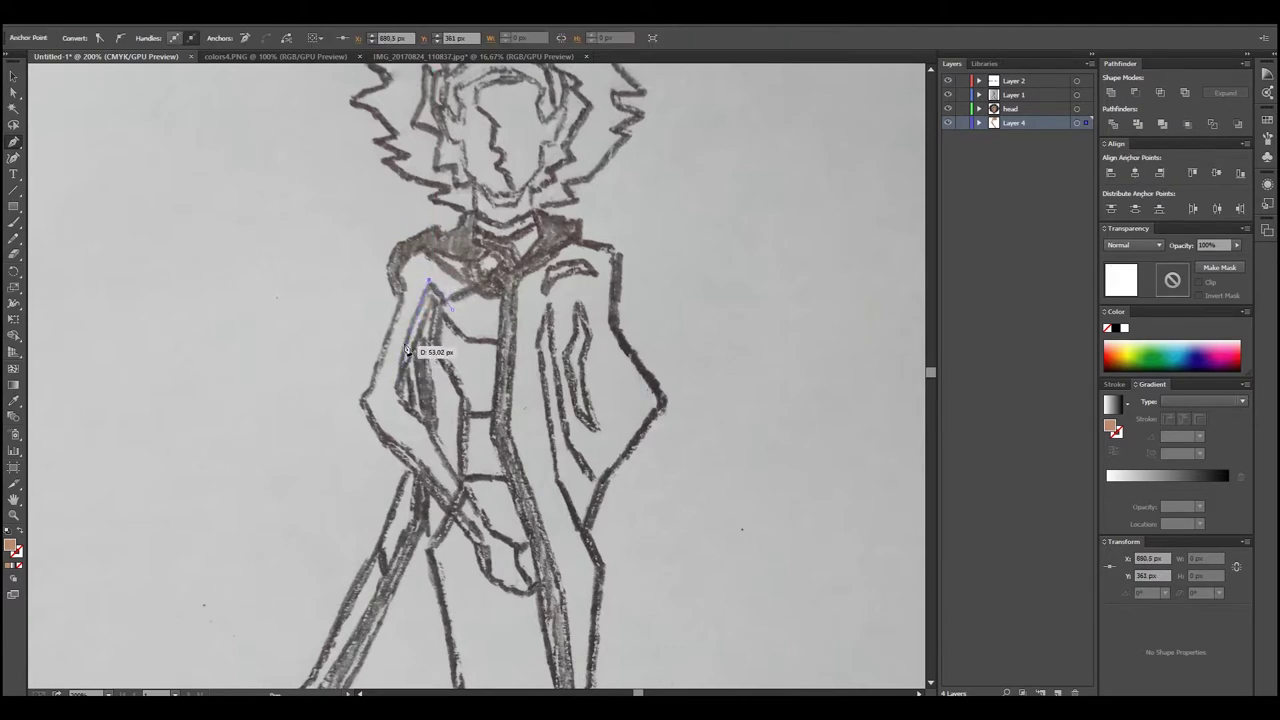
{"action": "left_click", "coordinate": [398, 383]}
{"action": "left_click", "coordinate": [440, 380]}
{"action": "left_click", "coordinate": [452, 310]}
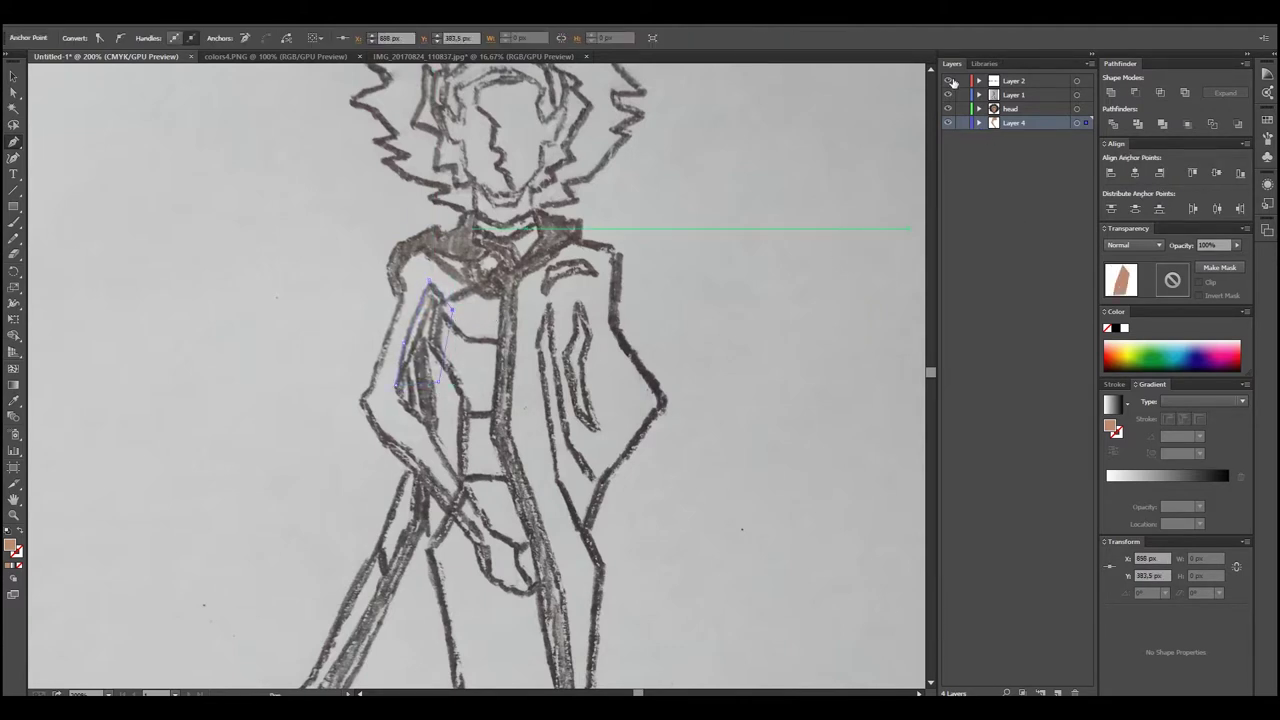
Fill the upper arm shadow with the sampled darker skin brown, then show the sketch again
{"action": "left_click", "coordinate": [948, 94]}
{"action": "key", "text": "i"}
{"action": "left_click", "coordinate": [468, 150]}
{"action": "left_click", "coordinate": [979, 122]}
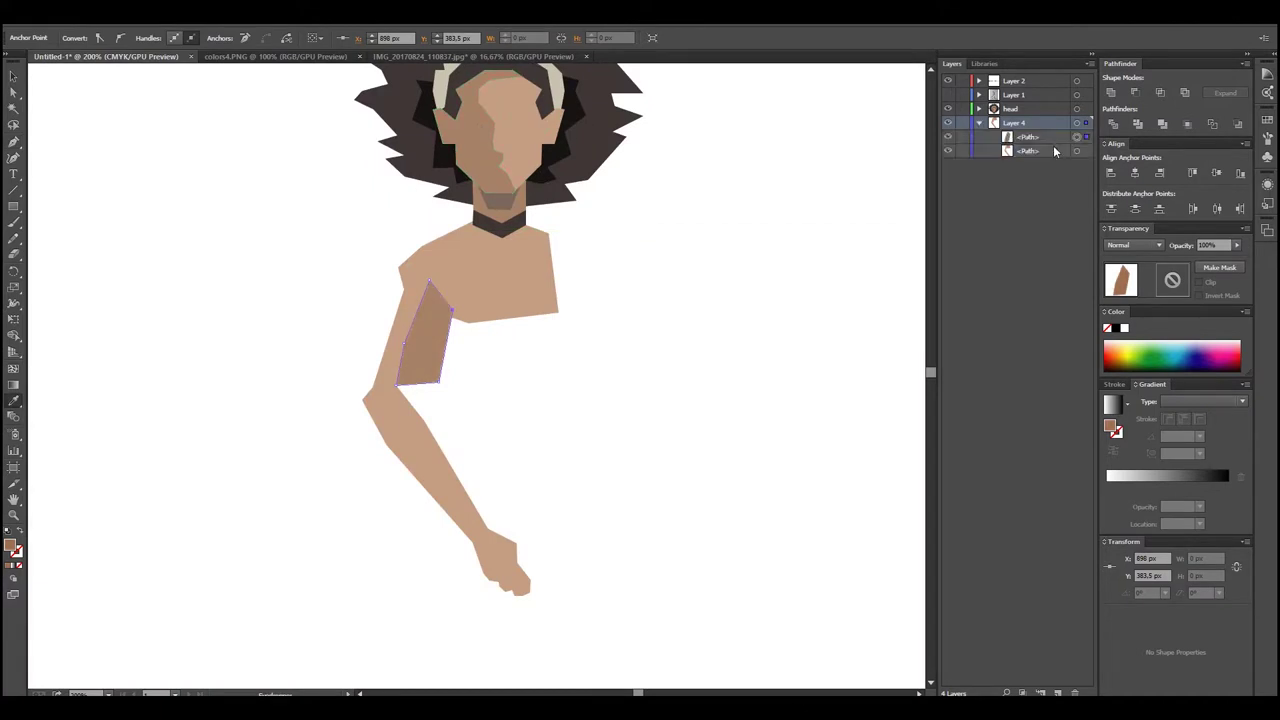
{"action": "left_click", "coordinate": [1136, 93]}
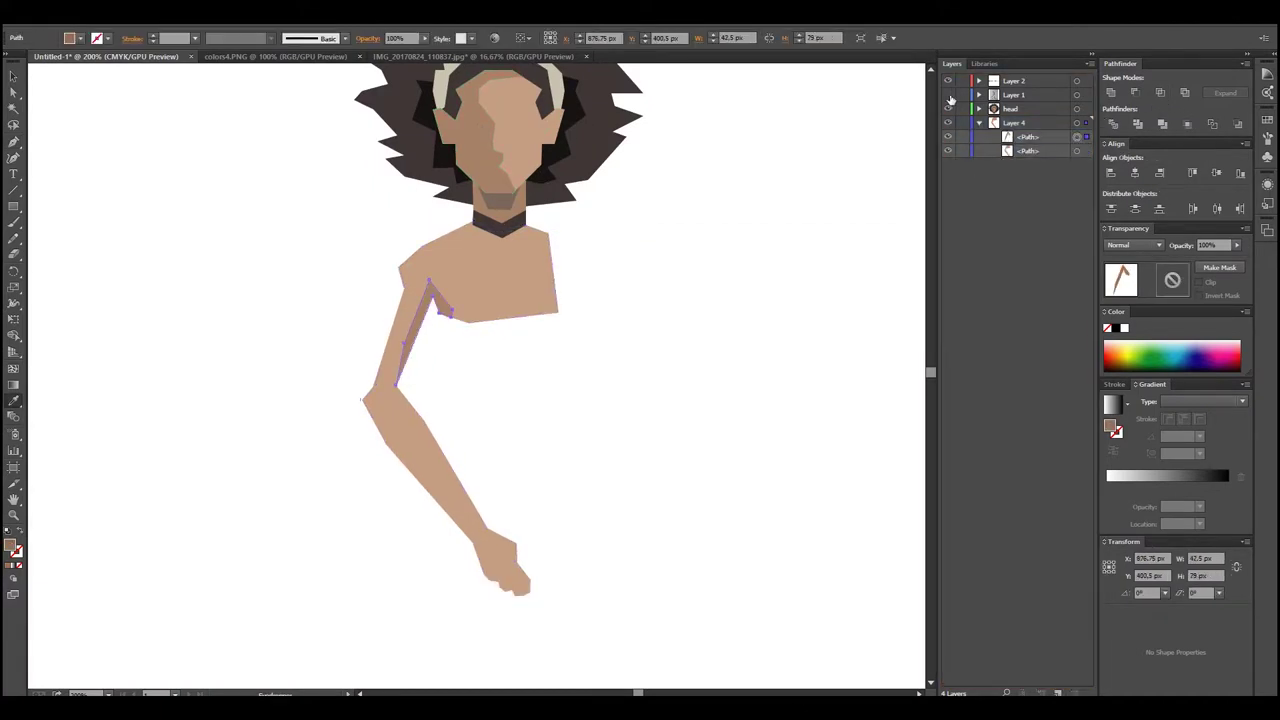
{"action": "left_click", "coordinate": [948, 95]}
Trace a curved forearm shadow shape from the arm's edge down to the wrist
{"action": "left_click", "coordinate": [362, 400]}
{"action": "left_click_drag", "start_coordinate": [432, 480], "coordinate": [490, 573]}
{"action": "left_click", "coordinate": [402, 563]}
{"action": "left_click", "coordinate": [334, 438]}
{"action": "left_click", "coordinate": [362, 400]}
{"action": "key", "text": "ctrl+z"}
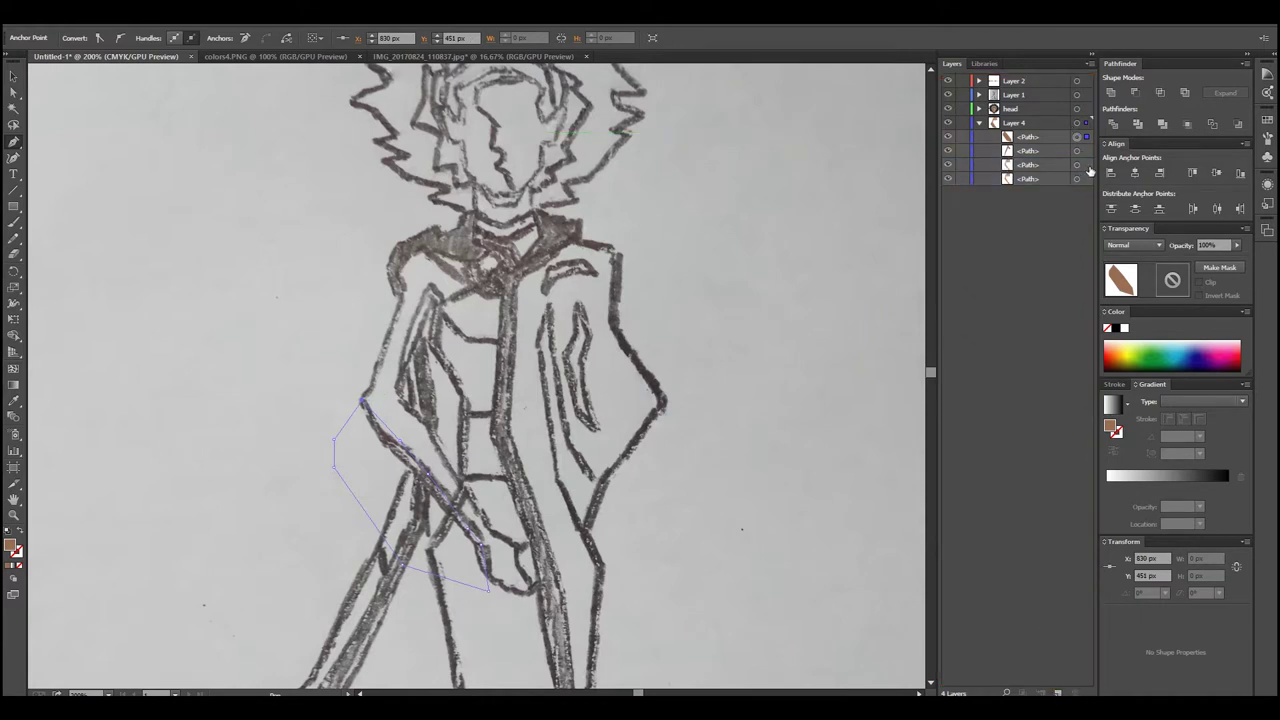
Hide the sketch and nudge a forearm shadow anchor into place with Direct Selection
{"action": "left_click", "coordinate": [948, 94]}
{"action": "key", "text": "a"}
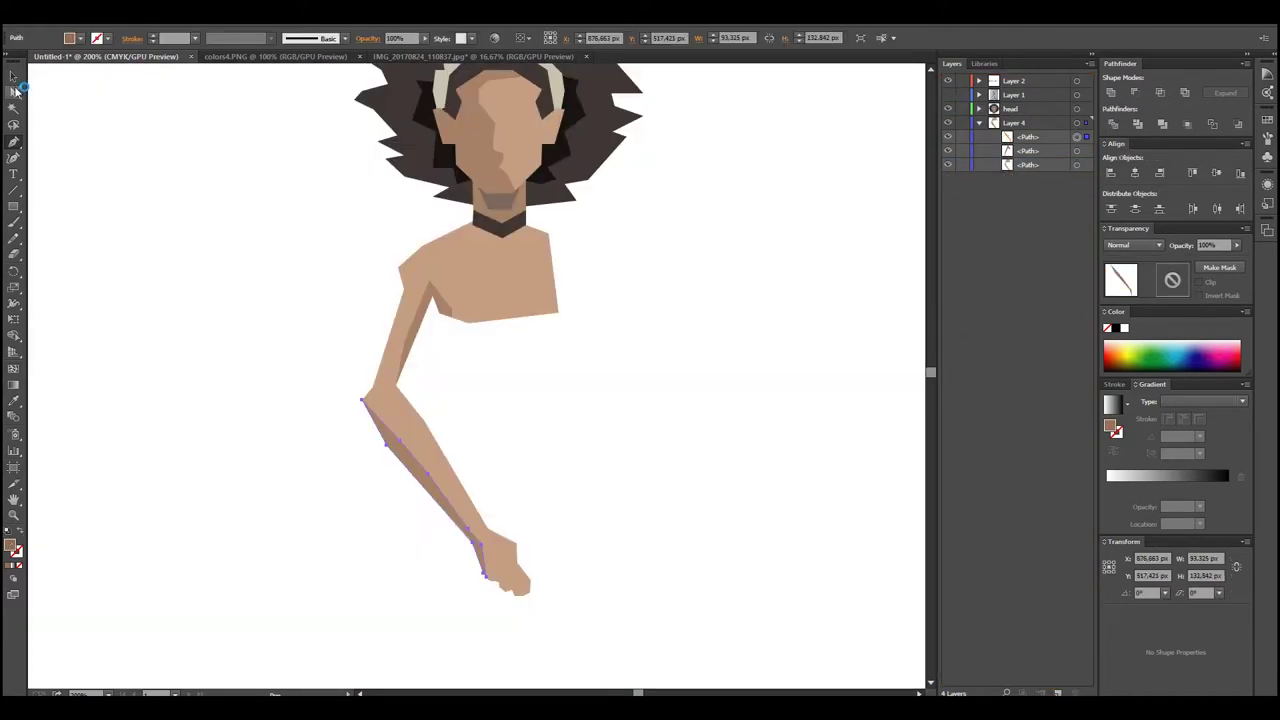
{"action": "left_click", "coordinate": [404, 440]}
{"action": "left_click_drag", "start_coordinate": [404, 440], "coordinate": [405, 442]}
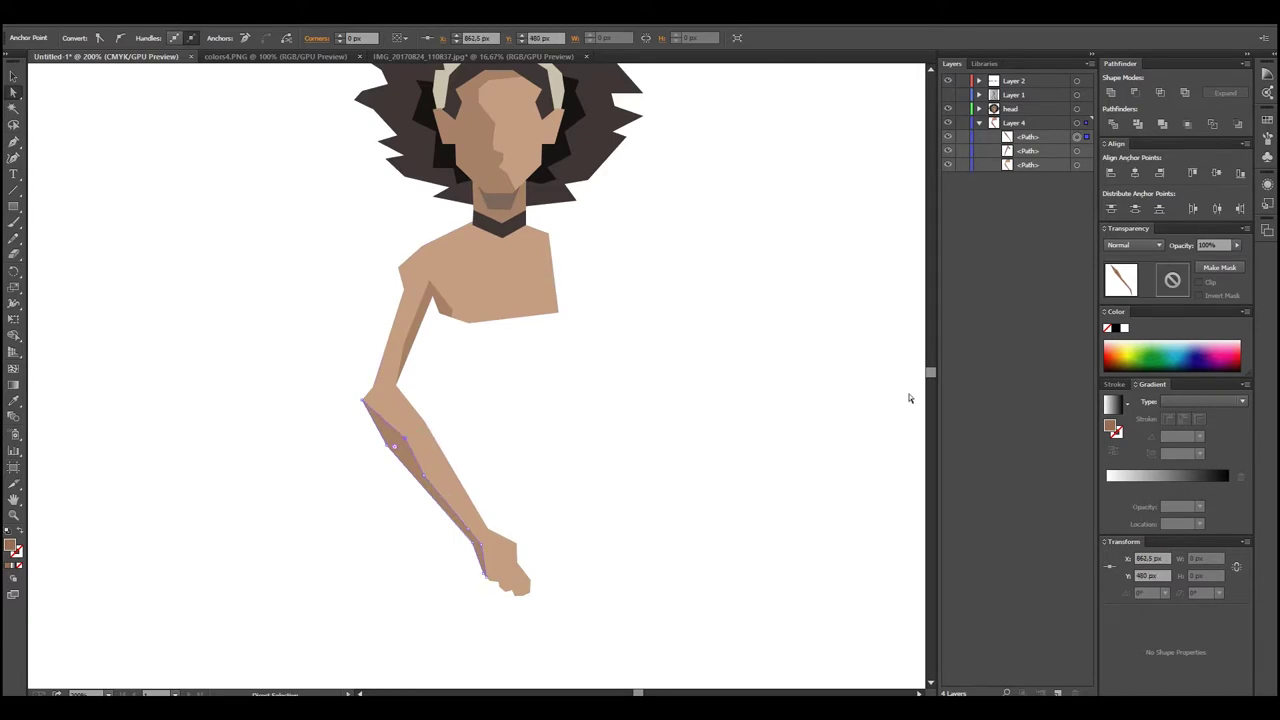
Show the sketch again and begin tracing the chest shadow below the neck
{"action": "left_click", "coordinate": [979, 123]}
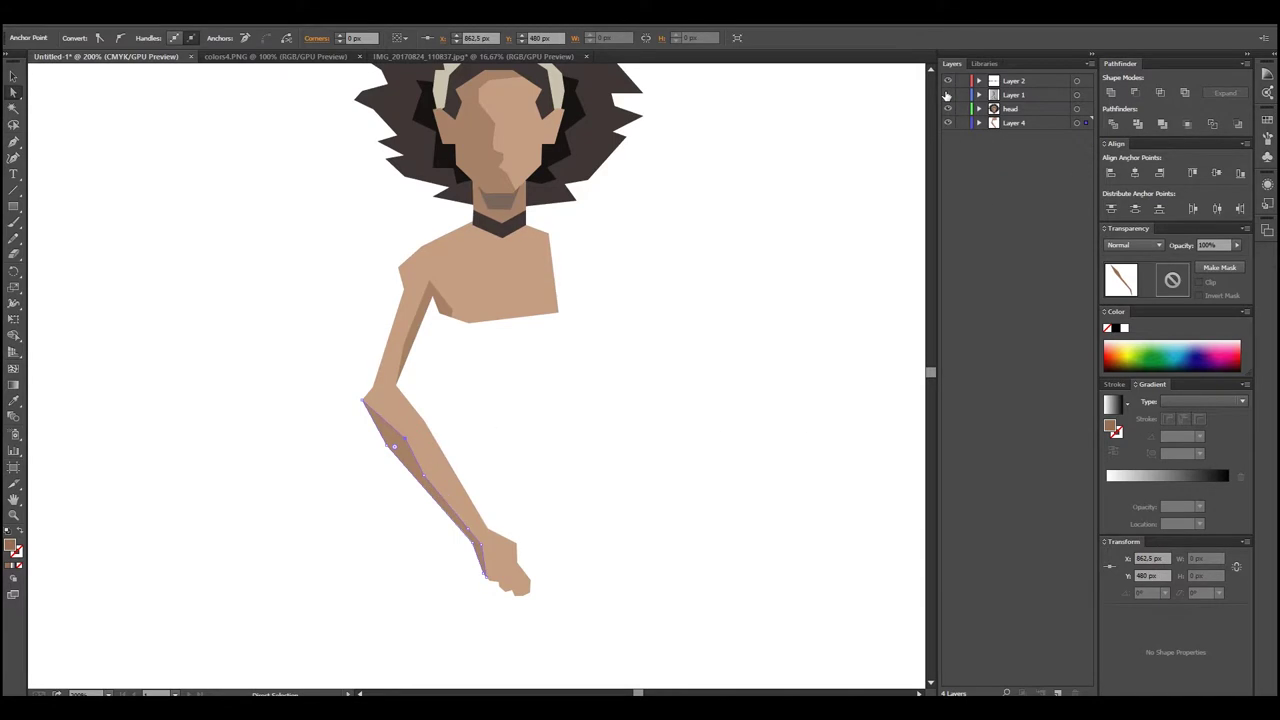
{"action": "left_click", "coordinate": [947, 95]}
{"action": "left_click", "coordinate": [14, 142]}
{"action": "left_click", "coordinate": [422, 247]}
Finish tracing the chest shadow outline across to the left shoulder and select it
{"action": "left_click", "coordinate": [500, 312]}
{"action": "left_click", "coordinate": [615, 246]}
{"action": "left_click", "coordinate": [641, 192]}
{"action": "left_click", "coordinate": [422, 178]}
{"action": "left_click", "coordinate": [422, 247]}
{"action": "left_click", "coordinate": [979, 123]}
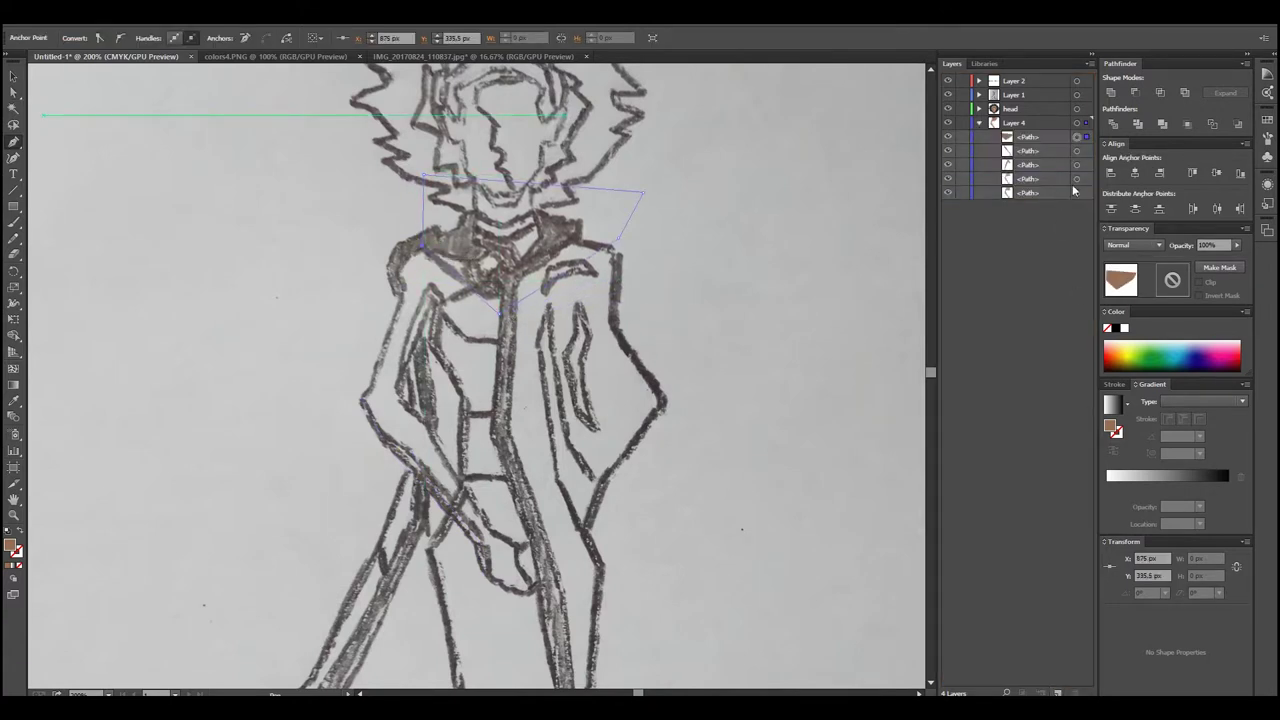
{"action": "left_click", "coordinate": [1028, 136]}
Zoom into the choker and drag the chest shadow's left corner down under it
{"action": "left_click", "coordinate": [949, 94]}
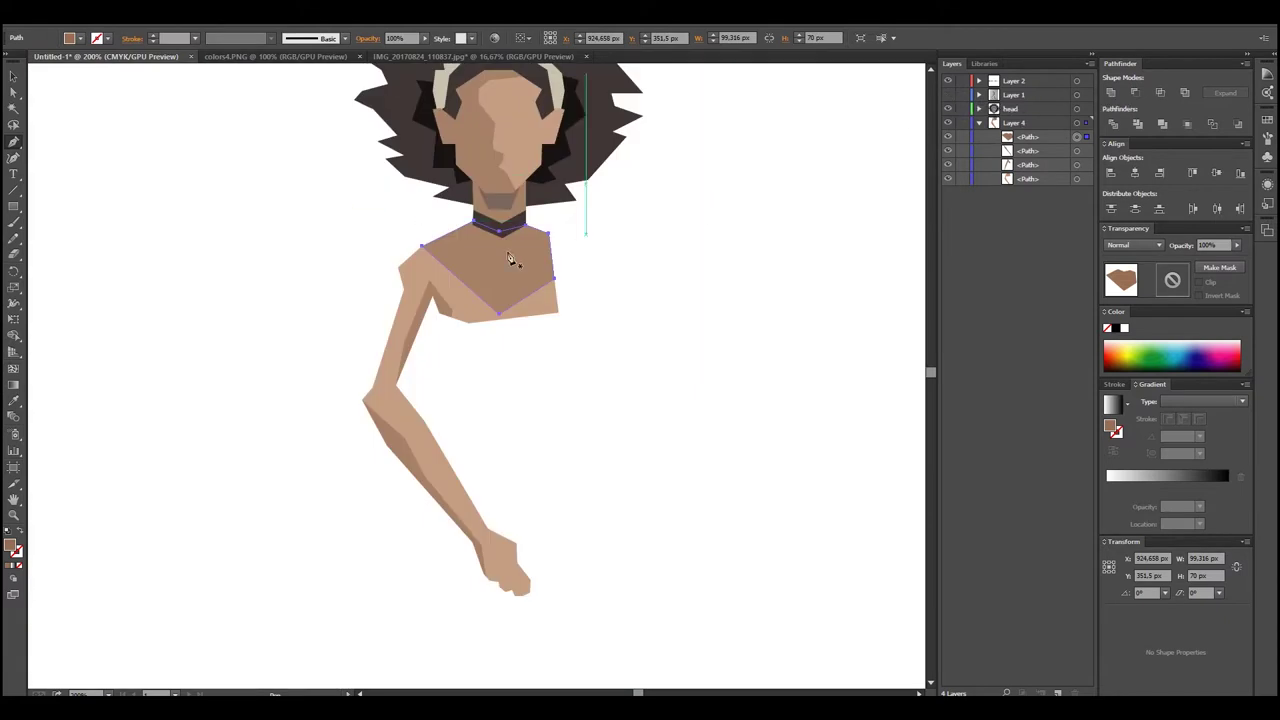
{"action": "key", "text": "z"}
{"action": "left_click", "coordinate": [470, 232]}
{"action": "left_click", "coordinate": [472, 346]}
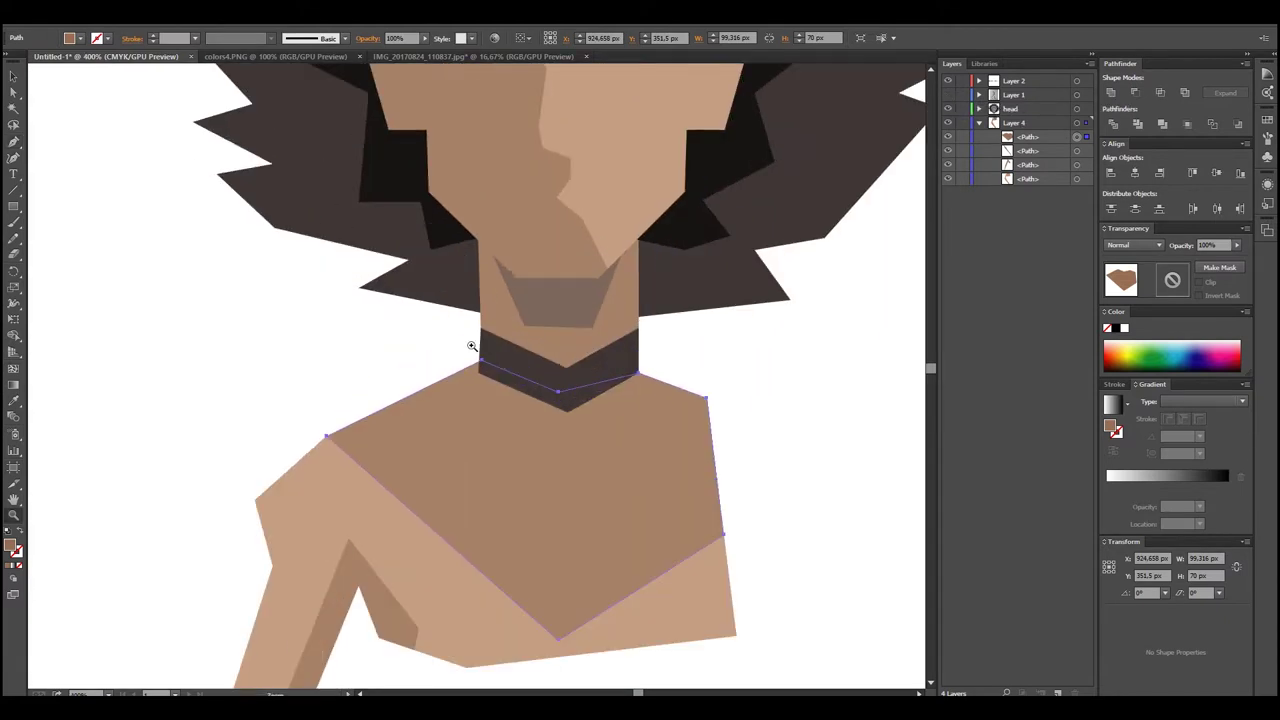
{"action": "left_click", "coordinate": [13, 92]}
{"action": "left_click", "coordinate": [486, 364]}
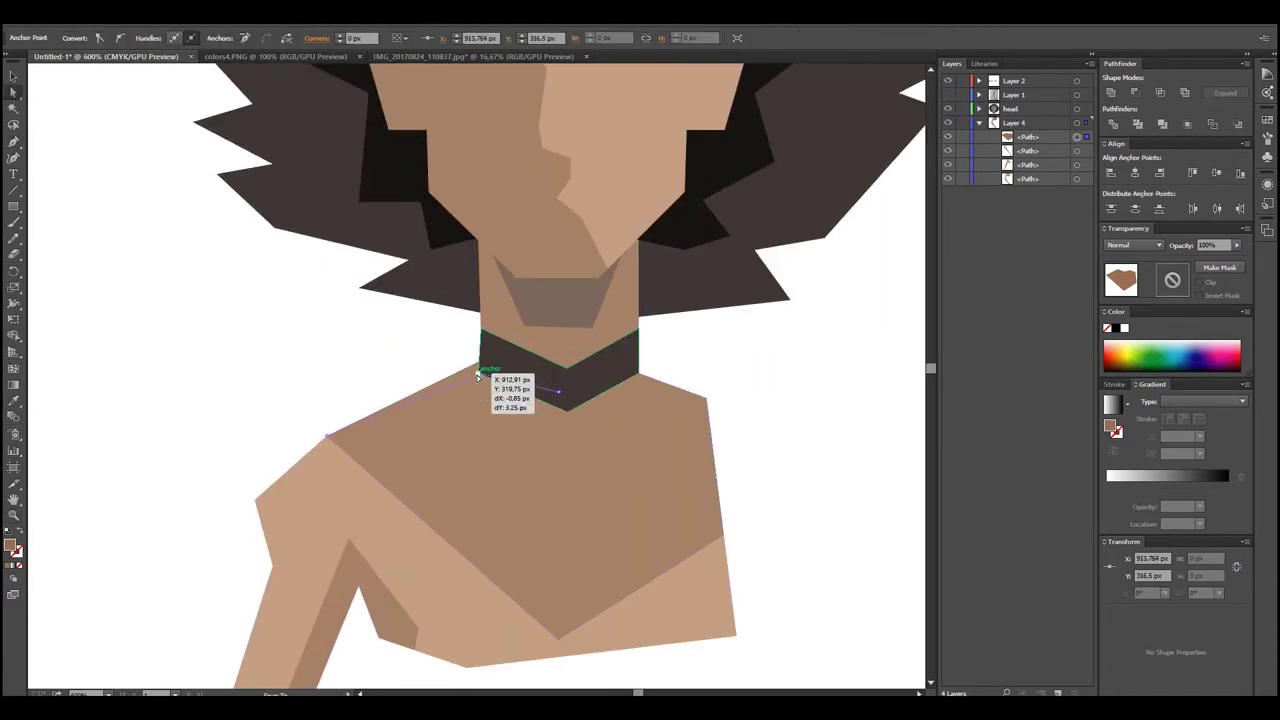
{"action": "left_click_drag", "start_coordinate": [489, 362], "coordinate": [480, 376]}
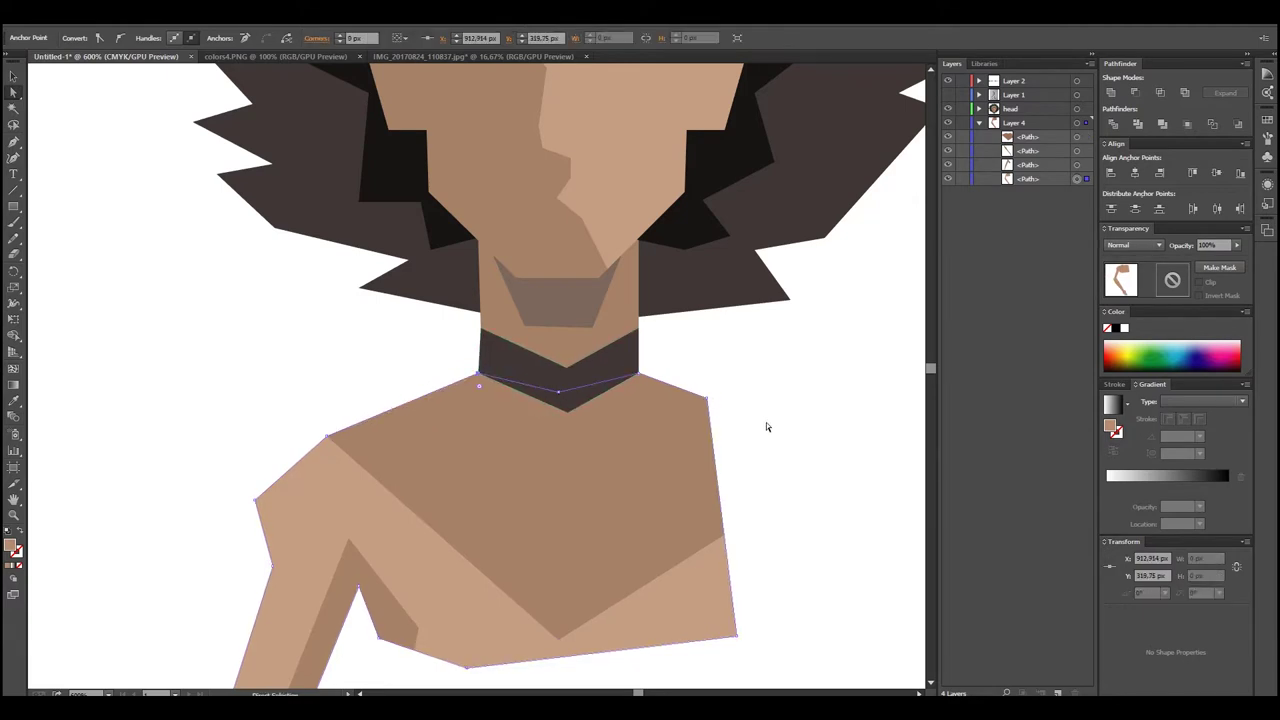
{"action": "scroll", "coordinate": [646, 406], "scroll_direction": "down", "scroll_amount": 5}
{"action": "scroll", "coordinate": [494, 350], "scroll_direction": "up", "scroll_amount": 3}
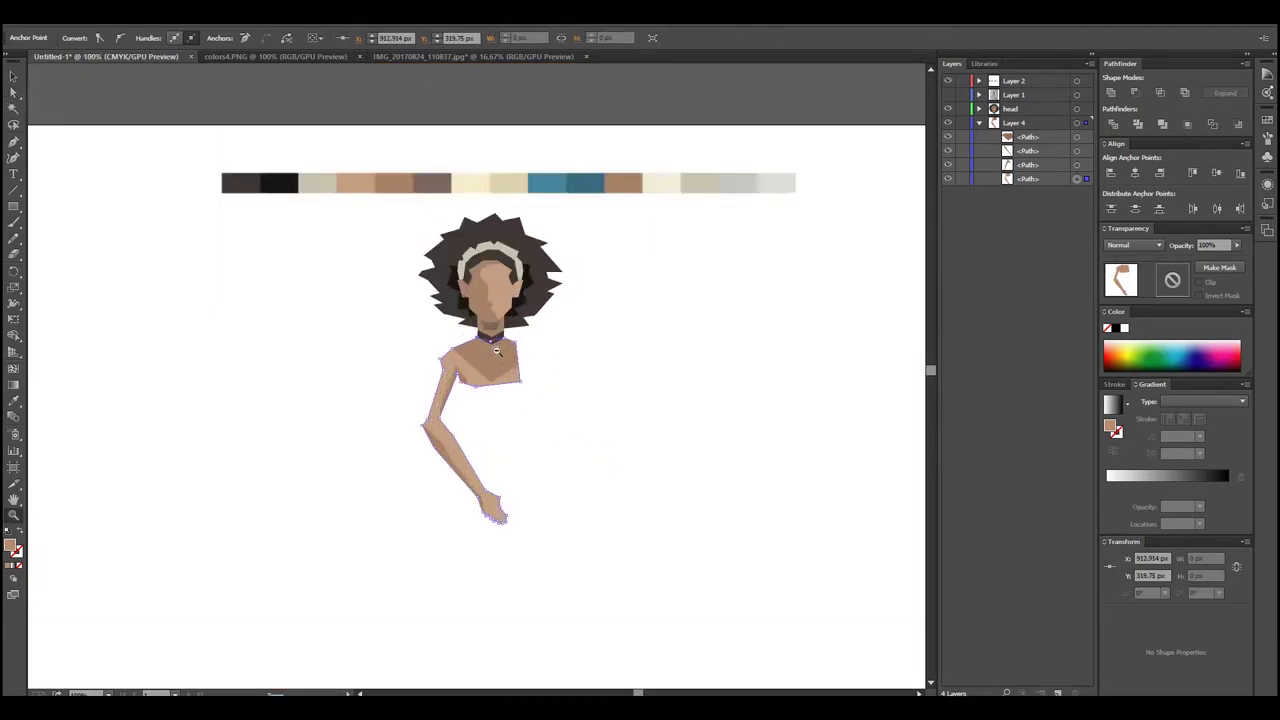
{"action": "key", "text": "ctrl+y"}
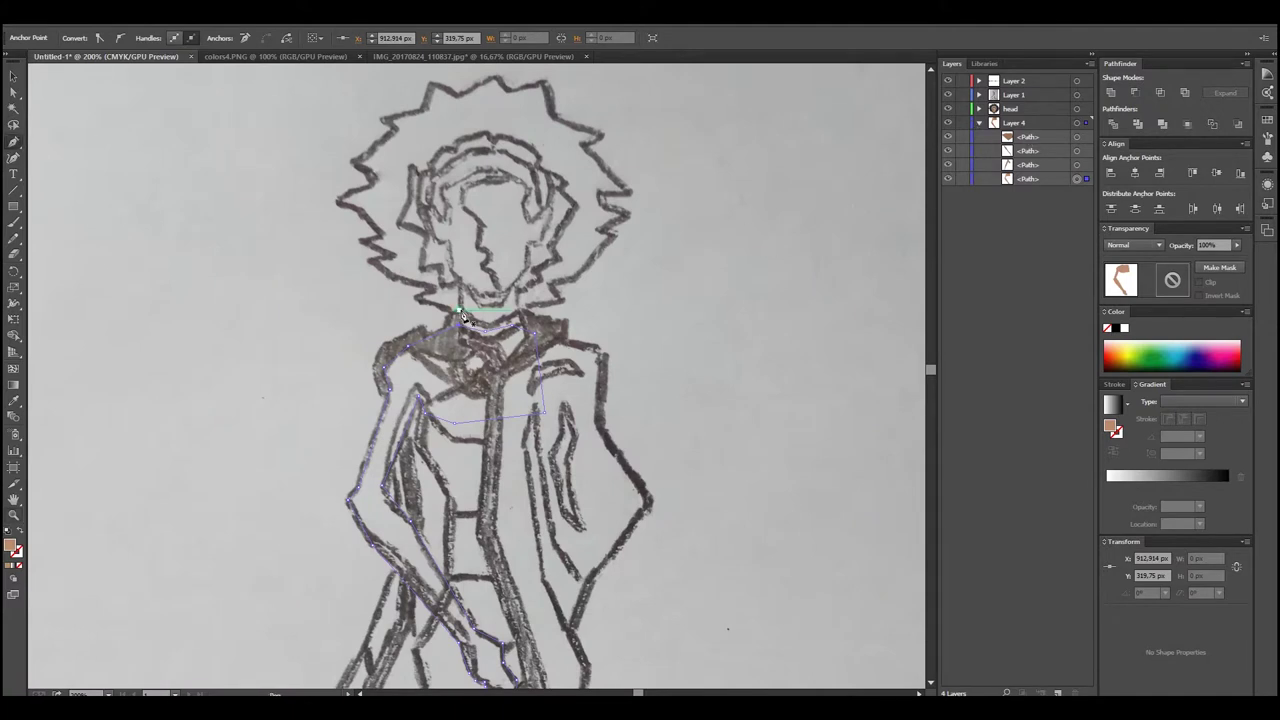
Pen-trace a curved cloak piece from the neck over and down the left shoulder
{"action": "left_click_drag", "start_coordinate": [460, 312], "coordinate": [399, 343]}
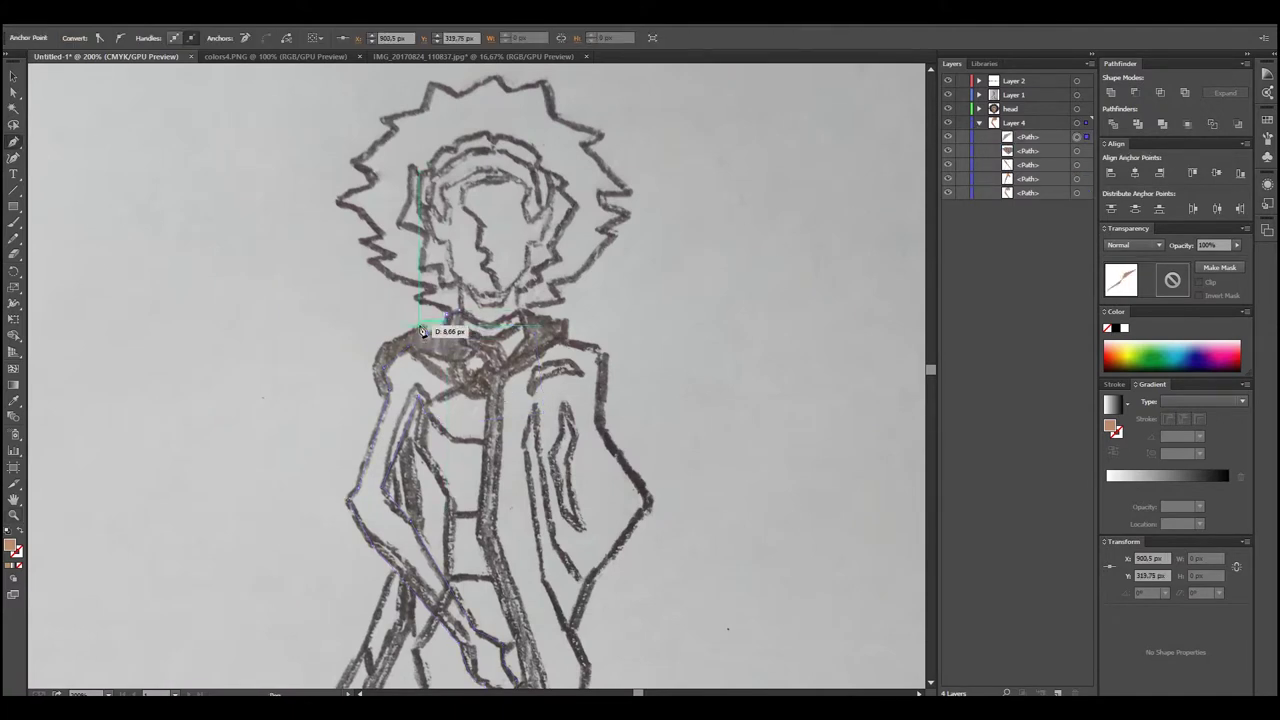
{"action": "left_click_drag", "start_coordinate": [375, 356], "coordinate": [377, 380]}
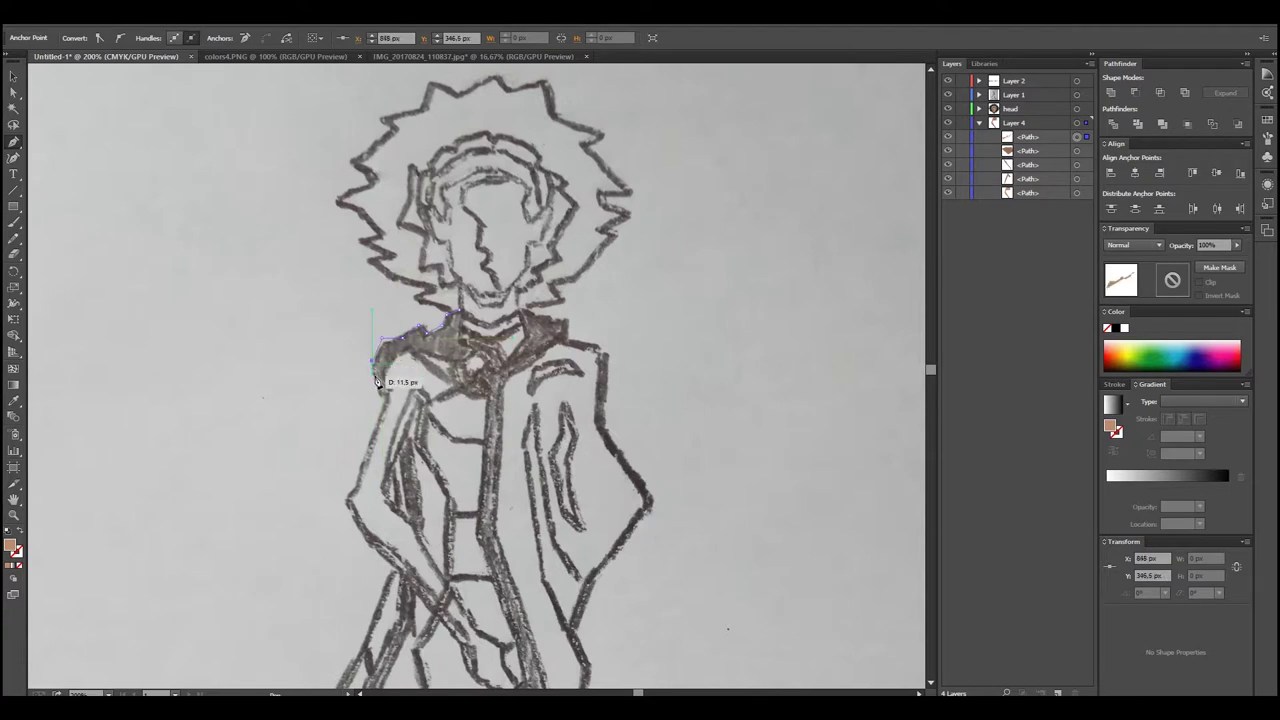
{"action": "left_click_drag", "start_coordinate": [388, 413], "coordinate": [397, 396]}
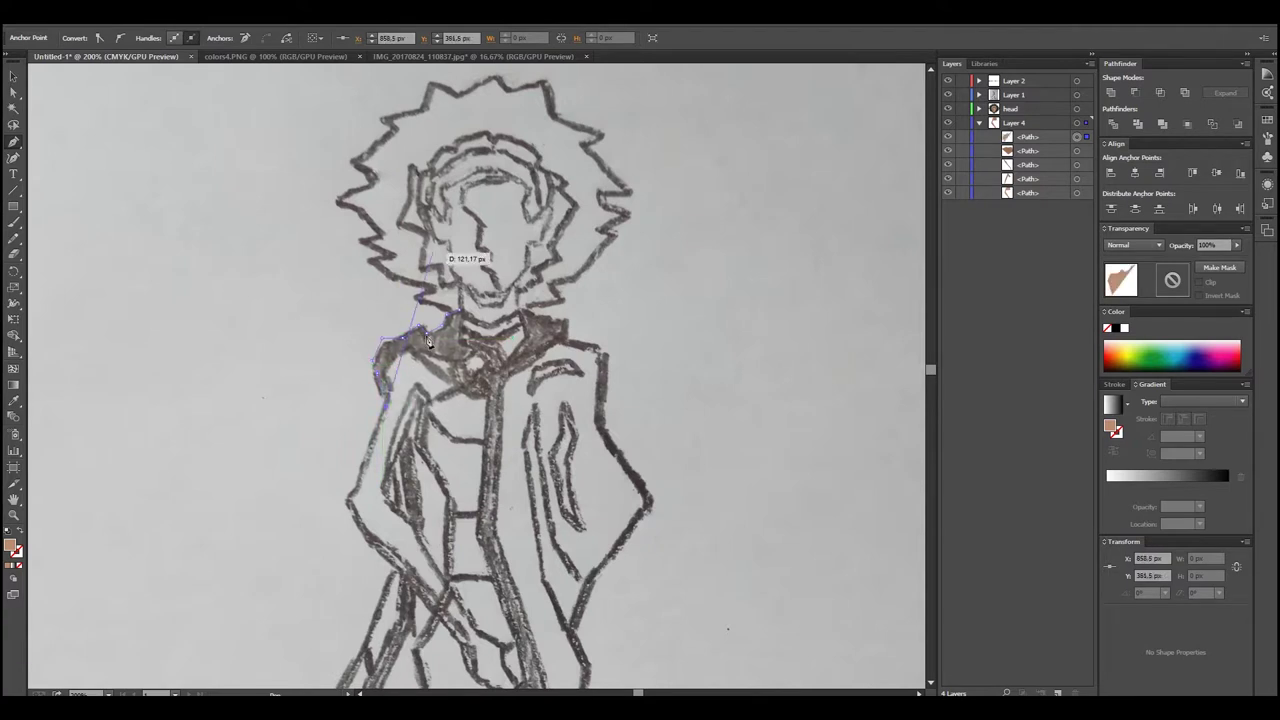
{"action": "left_click_drag", "start_coordinate": [410, 353], "coordinate": [478, 364]}
{"action": "mouse_move", "coordinate": [460, 315]}
{"action": "left_mouse_down"}
{"action": "mouse_move", "coordinate": [1162, 135]}
{"action": "mouse_move", "coordinate": [711, 337]}
{"action": "left_mouse_up"}
Fill the cloak piece with the palette blue, hide the sketch and zoom into the shoulder
{"action": "key", "text": "i"}
{"action": "scroll", "coordinate": [680, 310], "scroll_direction": "up", "scroll_amount": 2}
{"action": "left_click", "coordinate": [613, 118]}
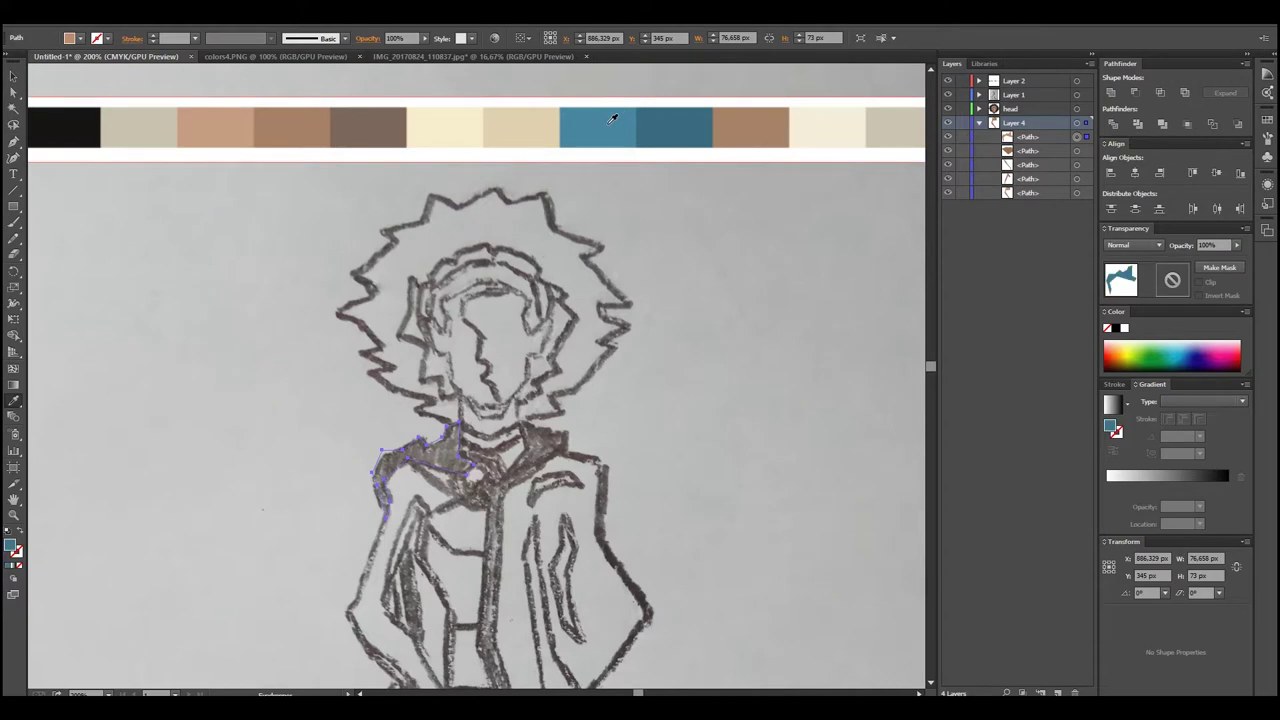
{"action": "left_click", "coordinate": [948, 95]}
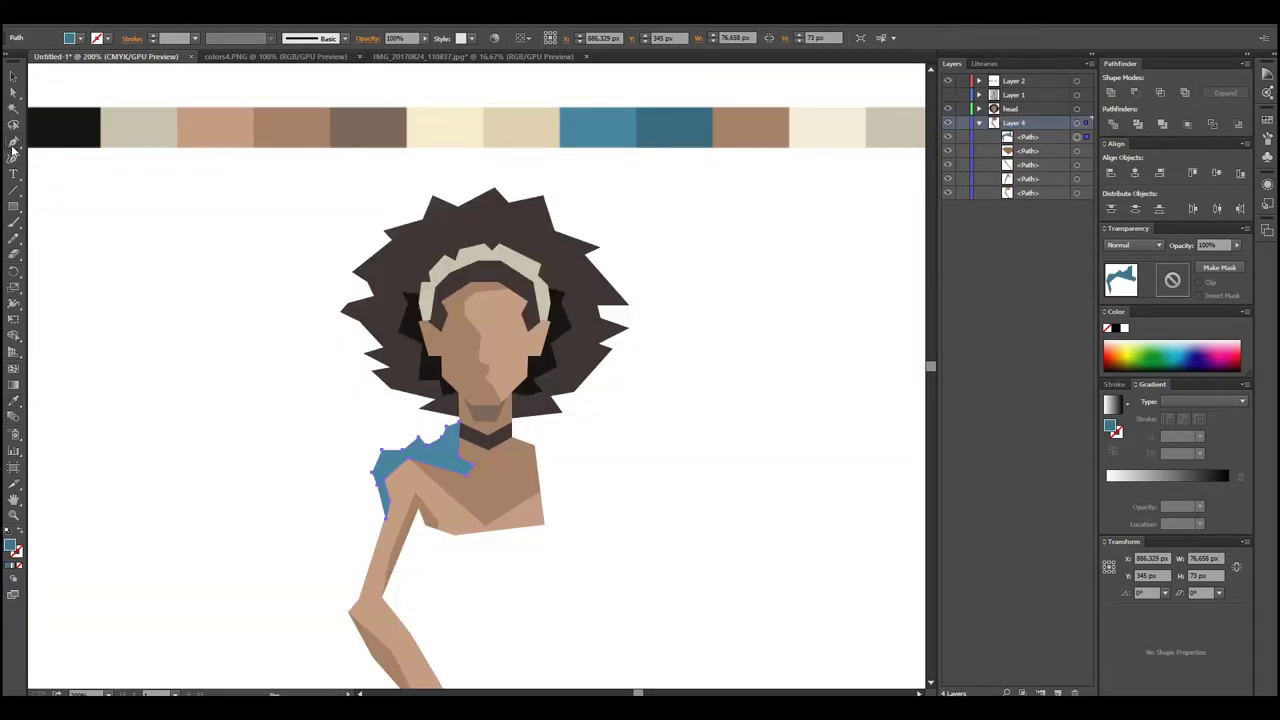
{"action": "key", "text": "z"}
{"action": "left_click", "coordinate": [449, 484]}
{"action": "left_click", "coordinate": [560, 425]}
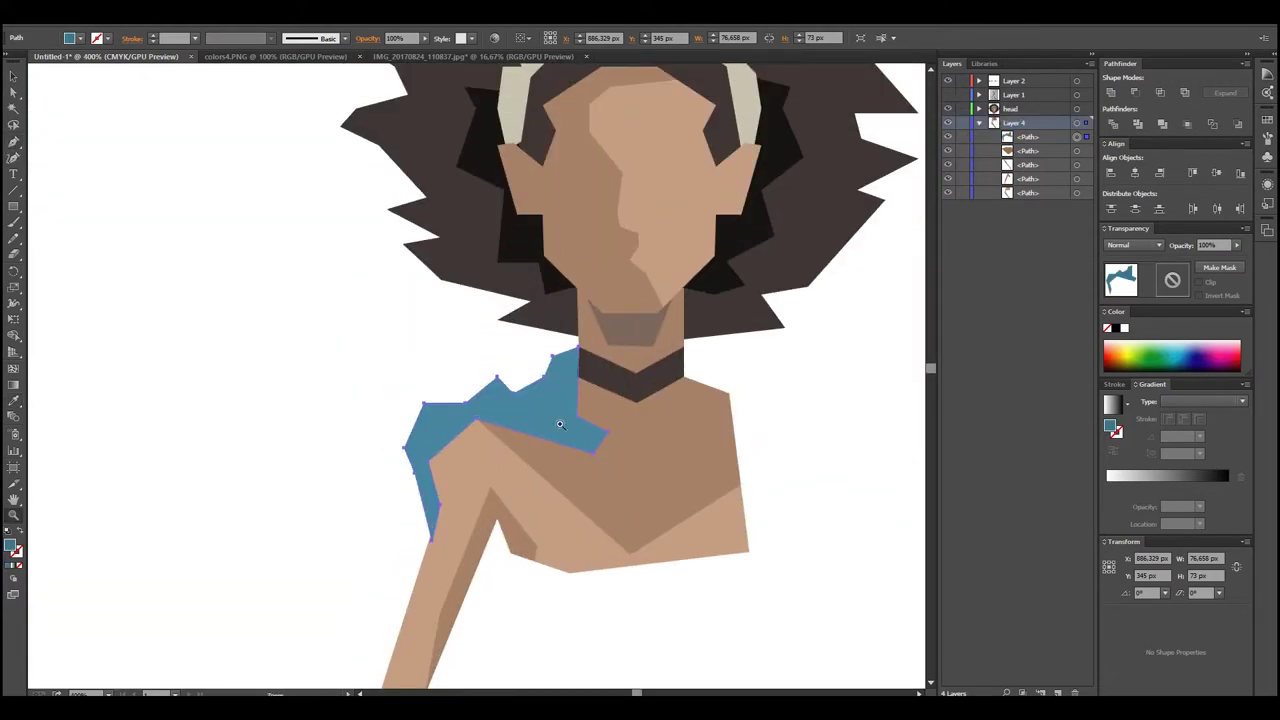
{"action": "left_click", "coordinate": [14, 146]}
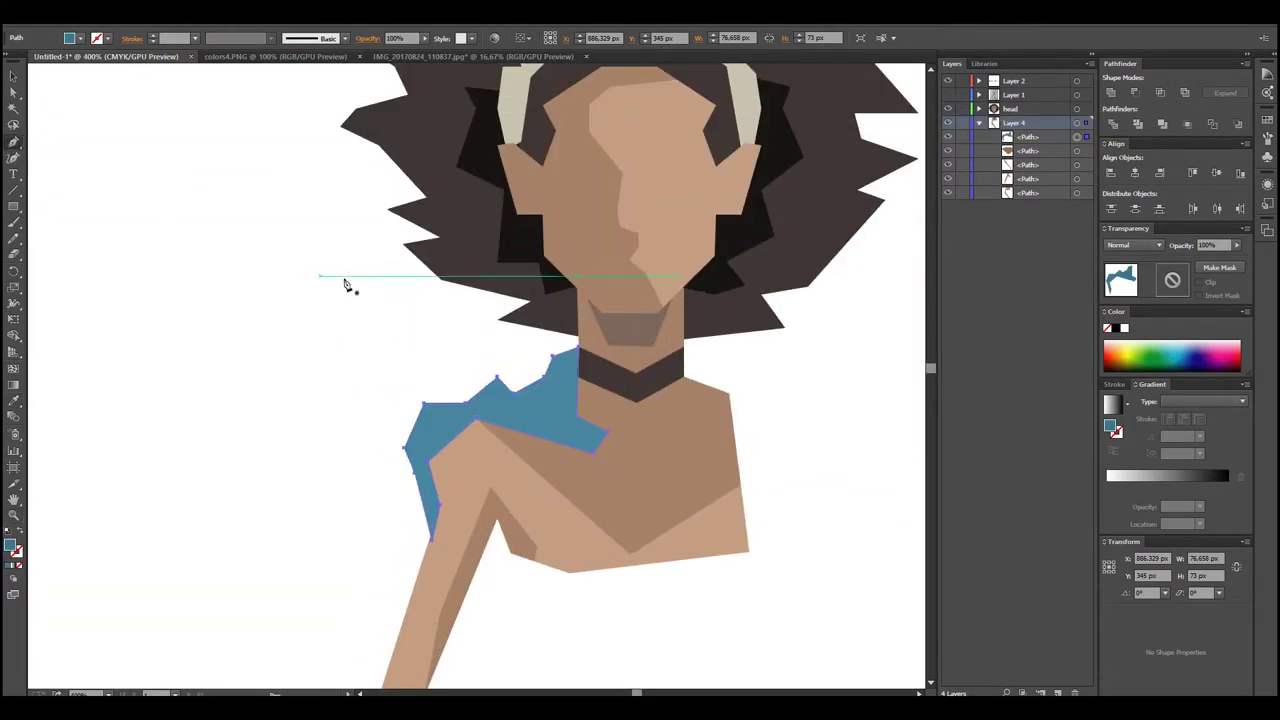
{"action": "left_click", "coordinate": [429, 434]}
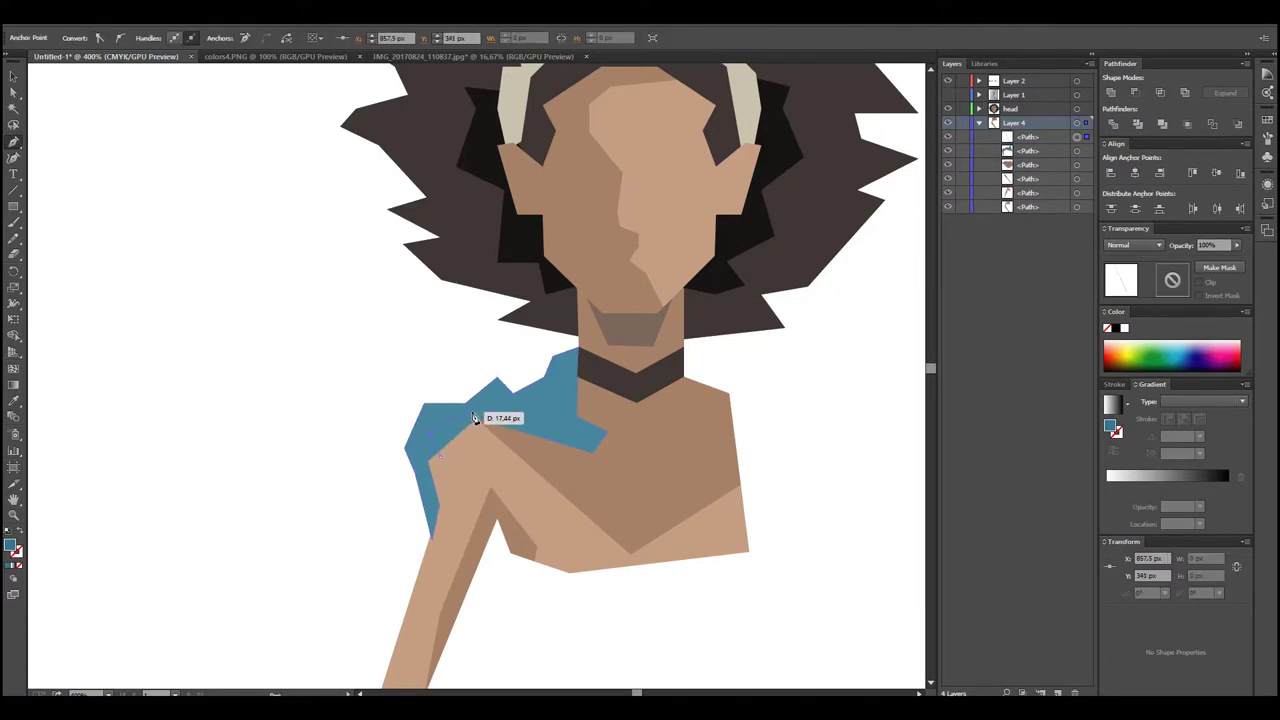
Move the dark blue shoulder facet behind the skin and reshape it with an added anchor
{"action": "scroll", "coordinate": [814, 463], "scroll_direction": "up", "scroll_amount": 5}
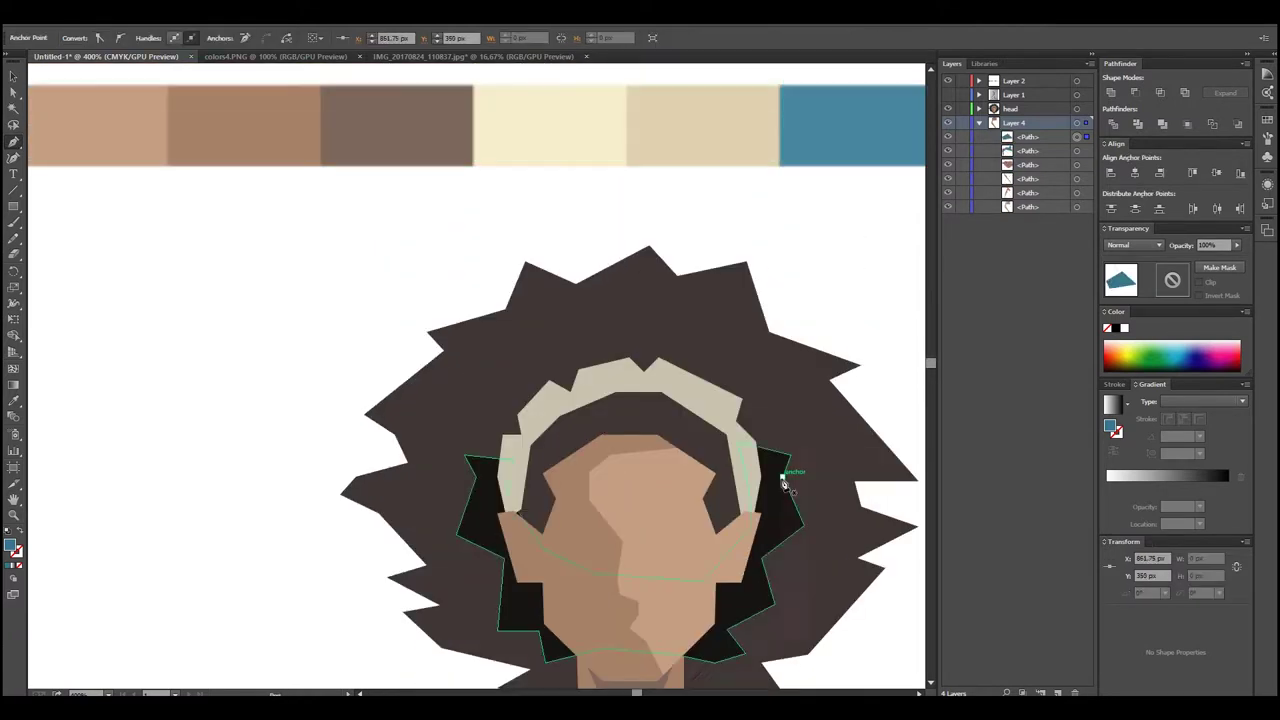
{"action": "scroll", "coordinate": [871, 591], "scroll_direction": "right", "scroll_amount": 2}
{"action": "scroll", "coordinate": [743, 549], "scroll_direction": "down", "scroll_amount": 3}
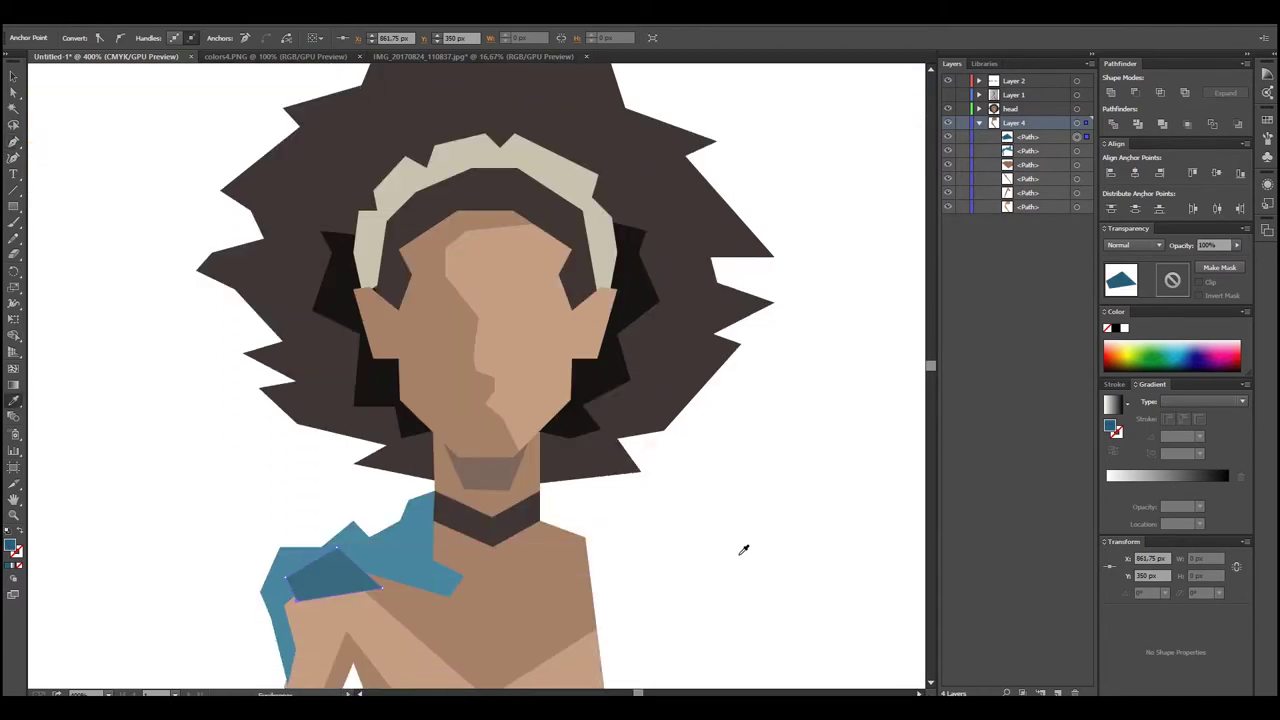
{"action": "scroll", "coordinate": [743, 549], "scroll_direction": "down", "scroll_amount": 1}
{"action": "left_click_drag", "start_coordinate": [1062, 228], "coordinate": [1040, 214]}
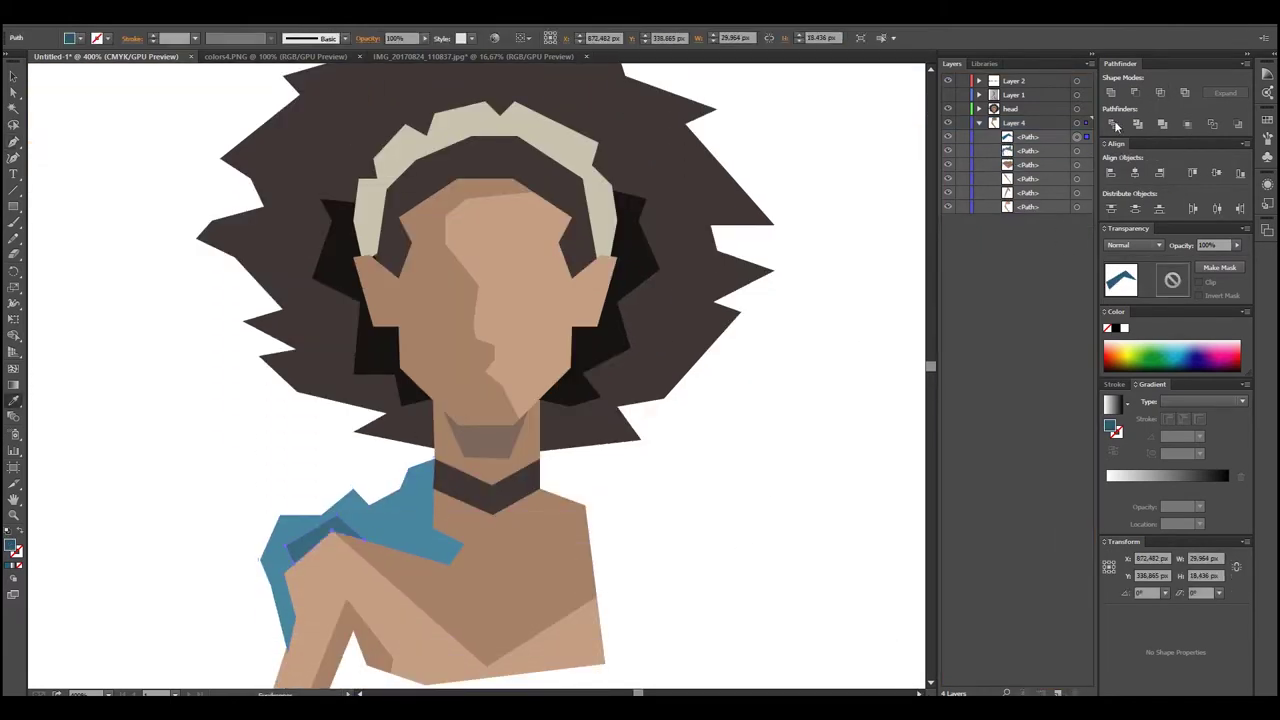
{"action": "left_click_drag", "start_coordinate": [14, 141], "coordinate": [60, 155]}
{"action": "left_click", "coordinate": [316, 543]}
{"action": "mouse_move", "coordinate": [321, 533]}
{"action": "left_mouse_down"}
{"action": "mouse_move", "coordinate": [294, 539]}
{"action": "mouse_move", "coordinate": [289, 562]}
{"action": "mouse_move", "coordinate": [312, 522]}
{"action": "left_mouse_up"}
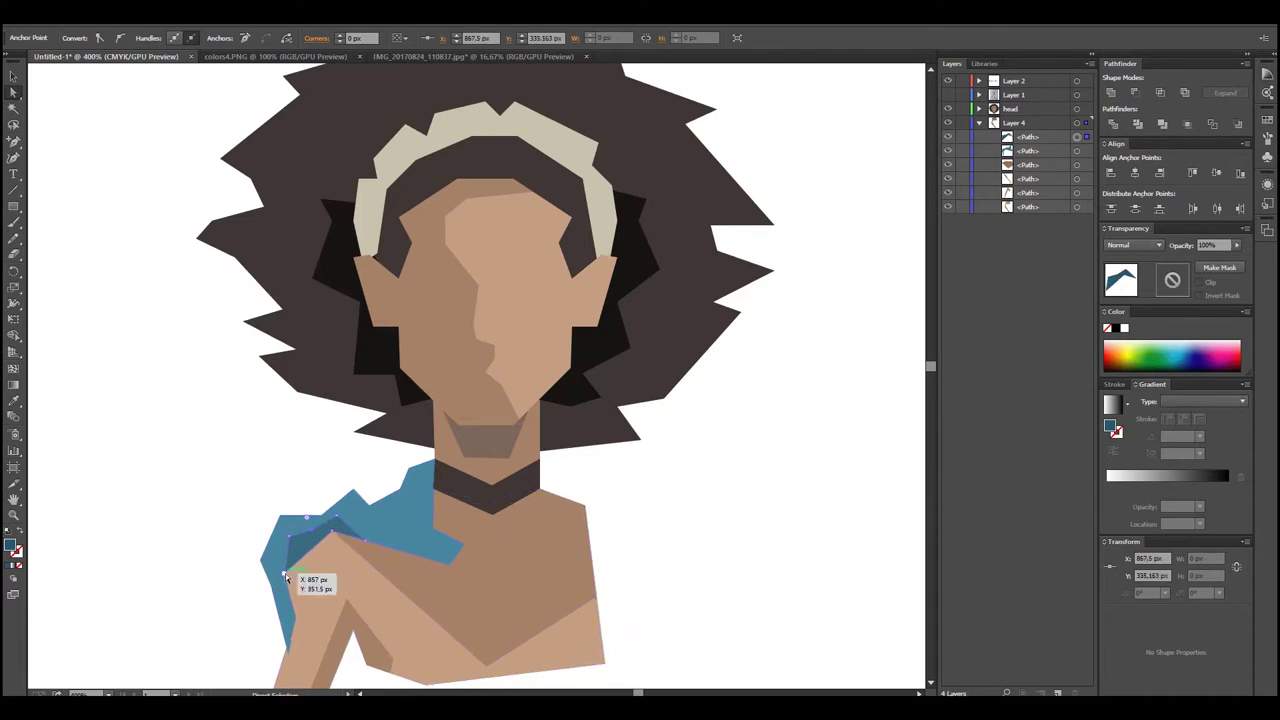
Pull the blue cloak's top corner up and to the left
{"action": "left_click", "coordinate": [352, 580]}
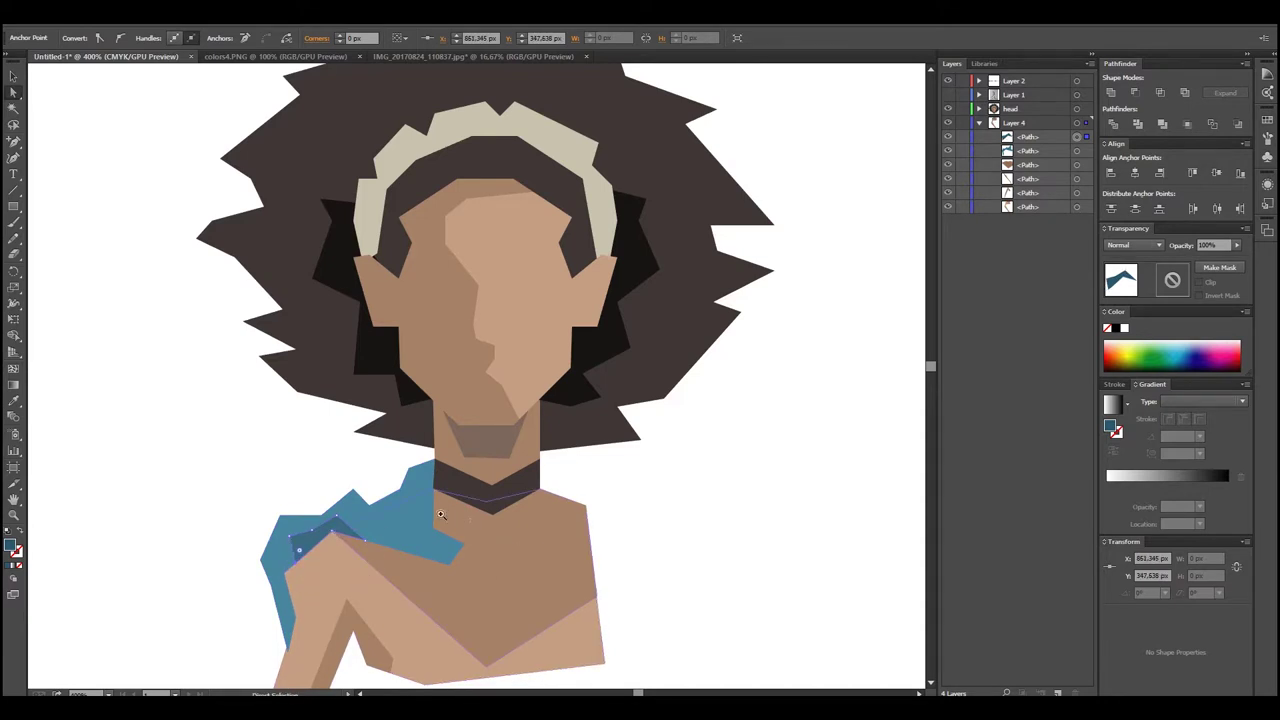
{"action": "scroll", "coordinate": [450, 511], "scroll_direction": "down", "scroll_amount": 5}
{"action": "scroll", "coordinate": [450, 511], "scroll_direction": "up", "scroll_amount": 3}
{"action": "key", "text": "ctrl+shift+a"}
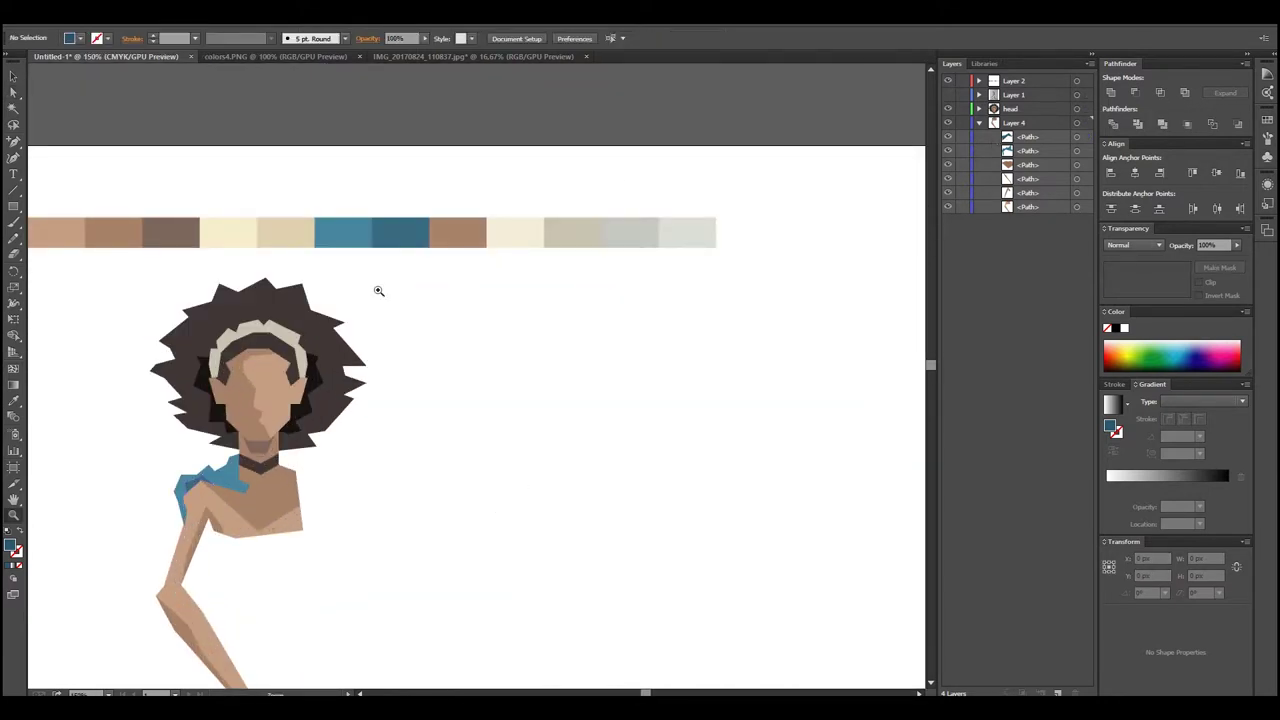
{"action": "scroll", "coordinate": [199, 484], "scroll_direction": "up", "scroll_amount": 4}
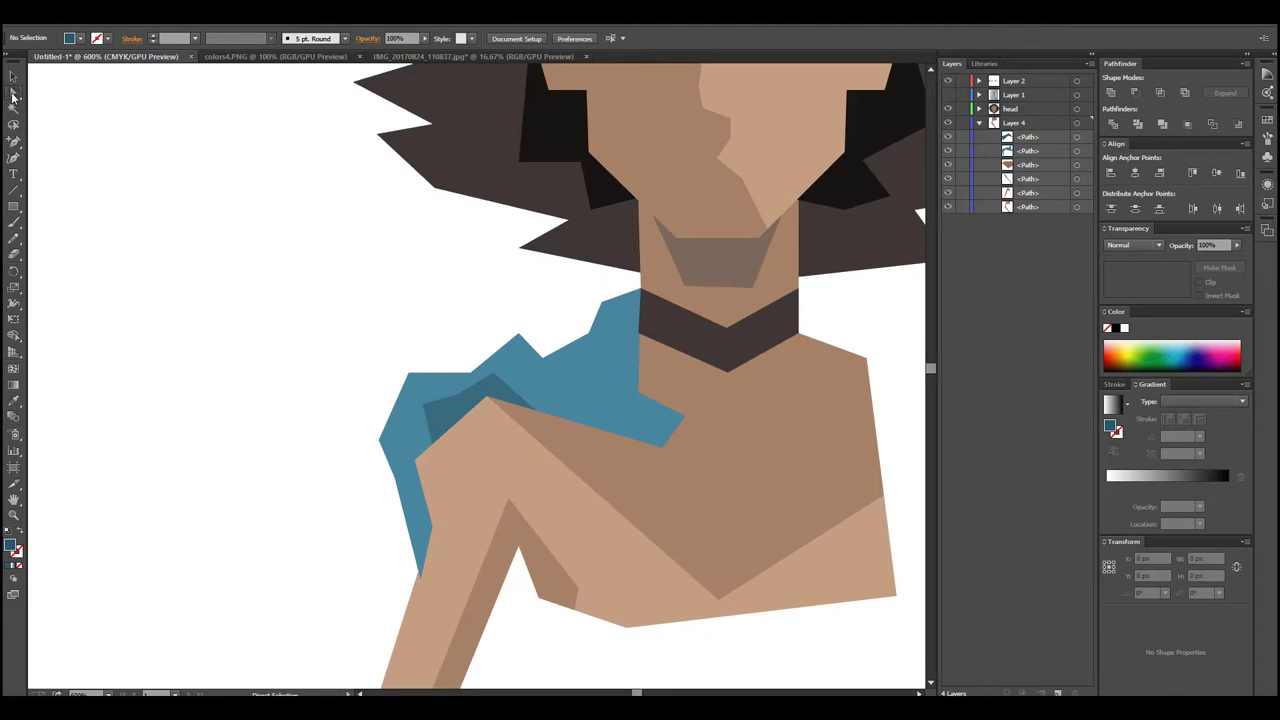
{"action": "left_click_drag", "start_coordinate": [472, 372], "coordinate": [466, 361]}
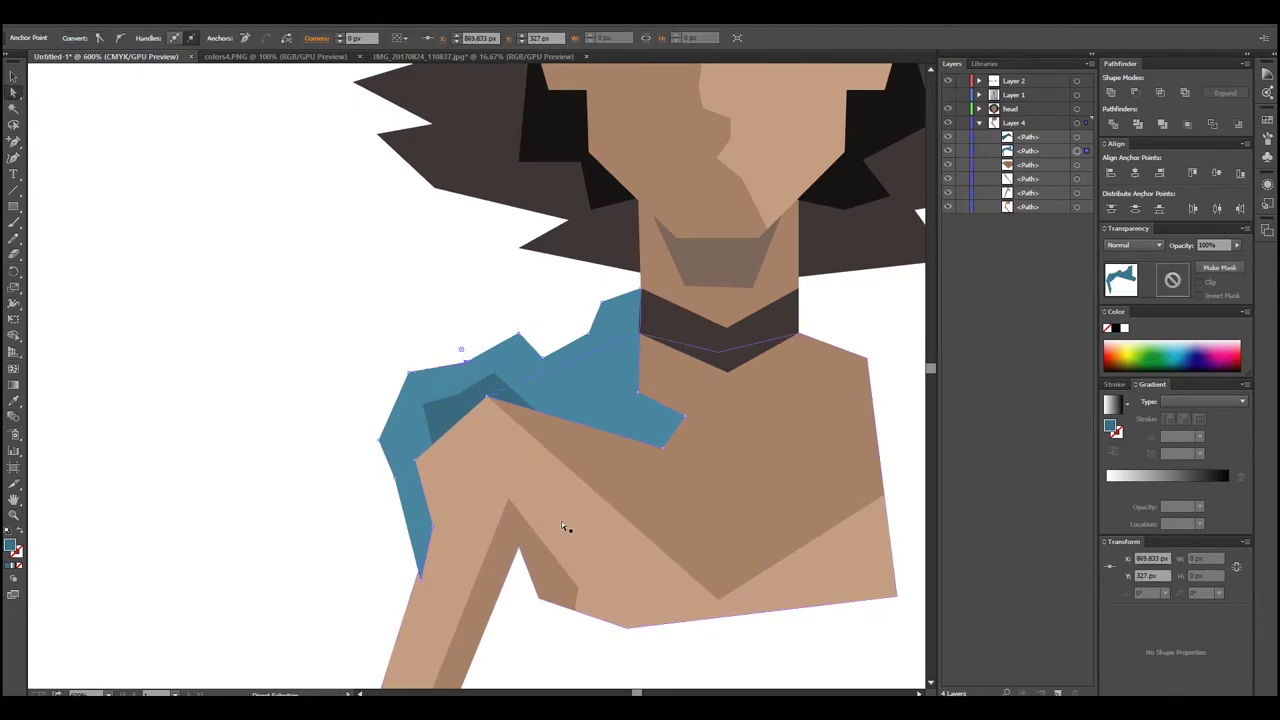
Draw a dark blue fold triangle inside the shoulder cloak and combine it via Pathfinder
{"action": "left_click_drag", "start_coordinate": [13, 142], "coordinate": [50, 141]}
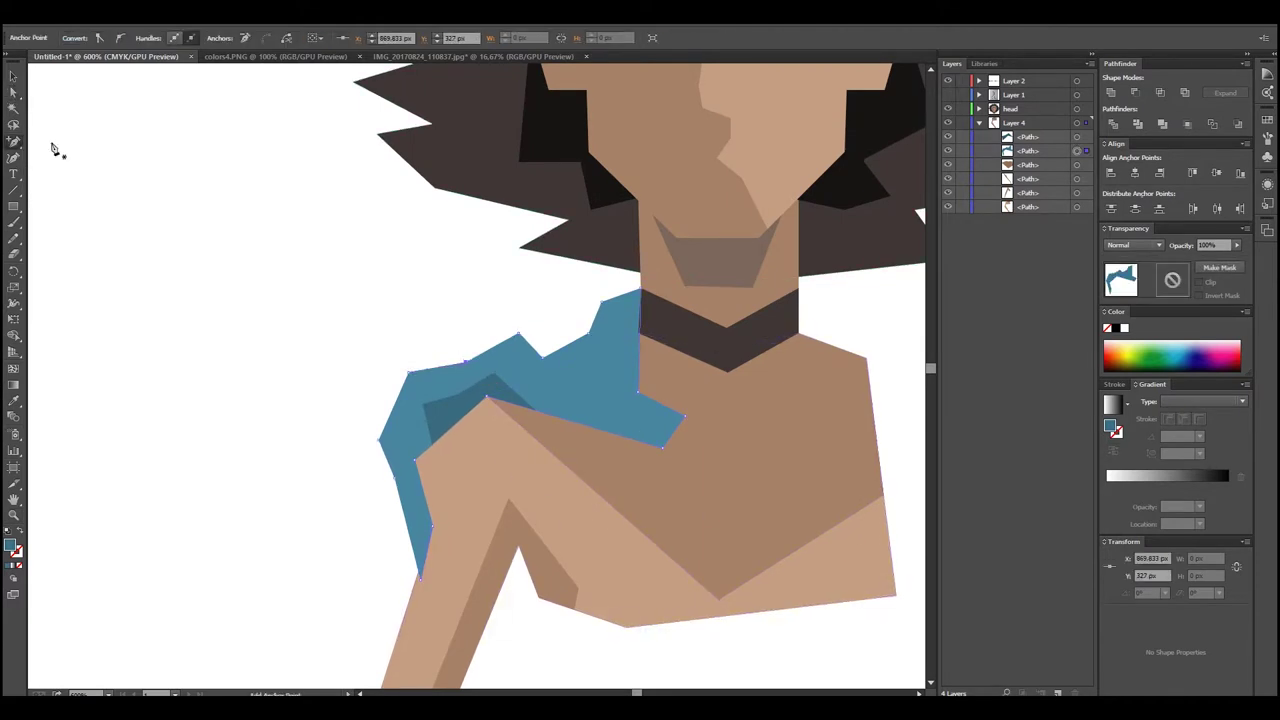
{"action": "left_click", "coordinate": [536, 376], "text": "ctrl"}
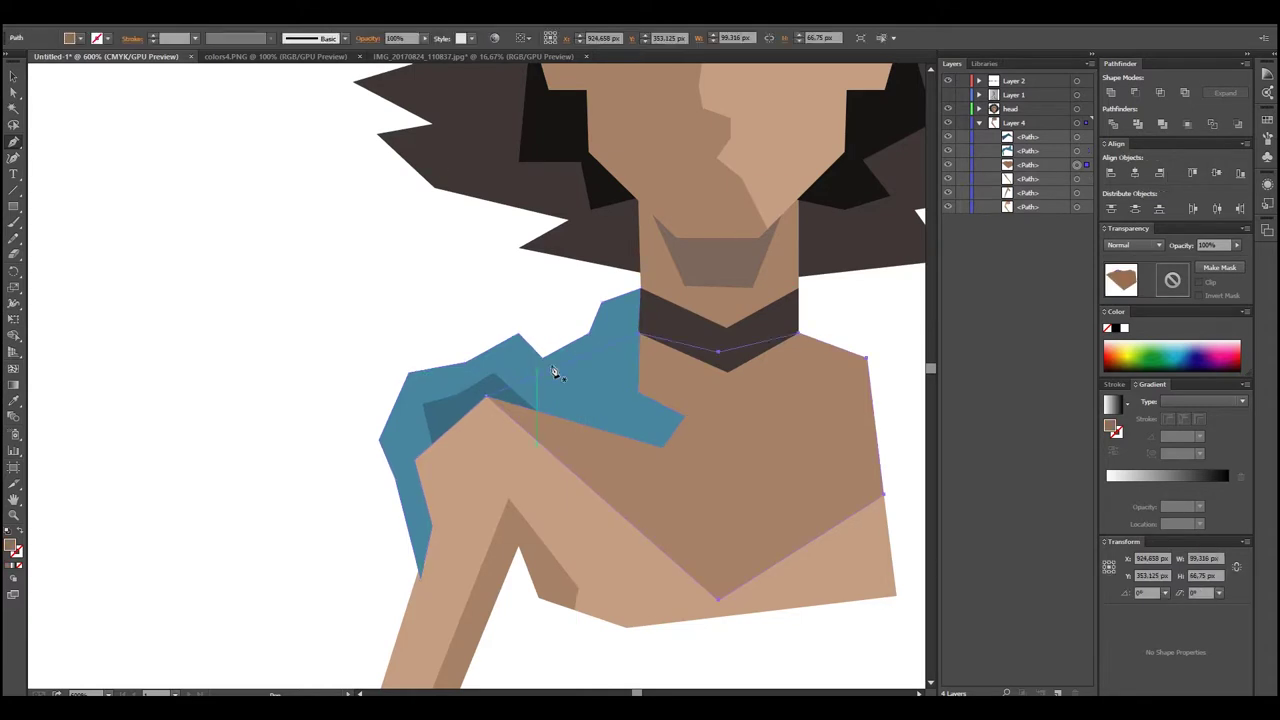
{"action": "left_click_drag", "start_coordinate": [548, 366], "coordinate": [612, 406]}
{"action": "left_click", "coordinate": [604, 407]}
{"action": "left_click", "coordinate": [548, 341]}
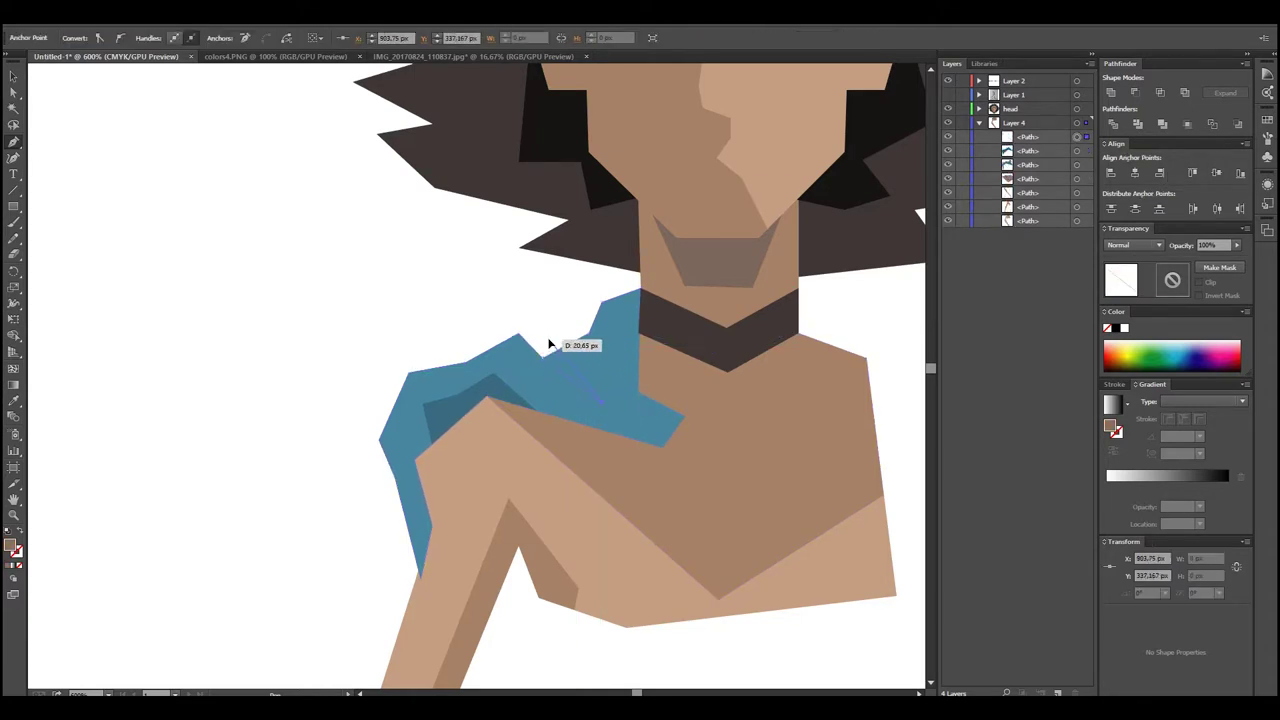
{"action": "key", "text": "i"}
{"action": "left_click", "coordinate": [445, 416]}
{"action": "left_click_drag", "start_coordinate": [1047, 206], "coordinate": [1095, 187]}
{"action": "left_click", "coordinate": [1121, 123]}
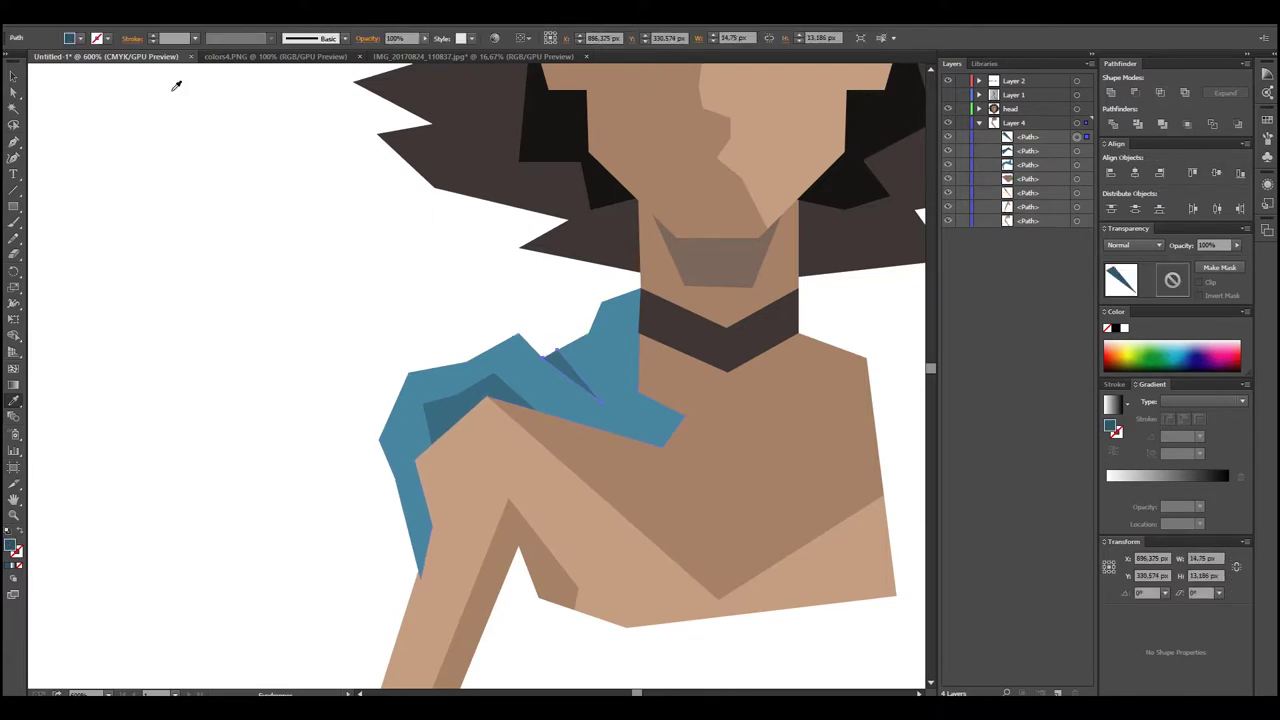
Add another fold shape, merge the shoulder shapes with Pathfinder, and hide the coloured art
{"action": "left_click", "coordinate": [628, 388]}
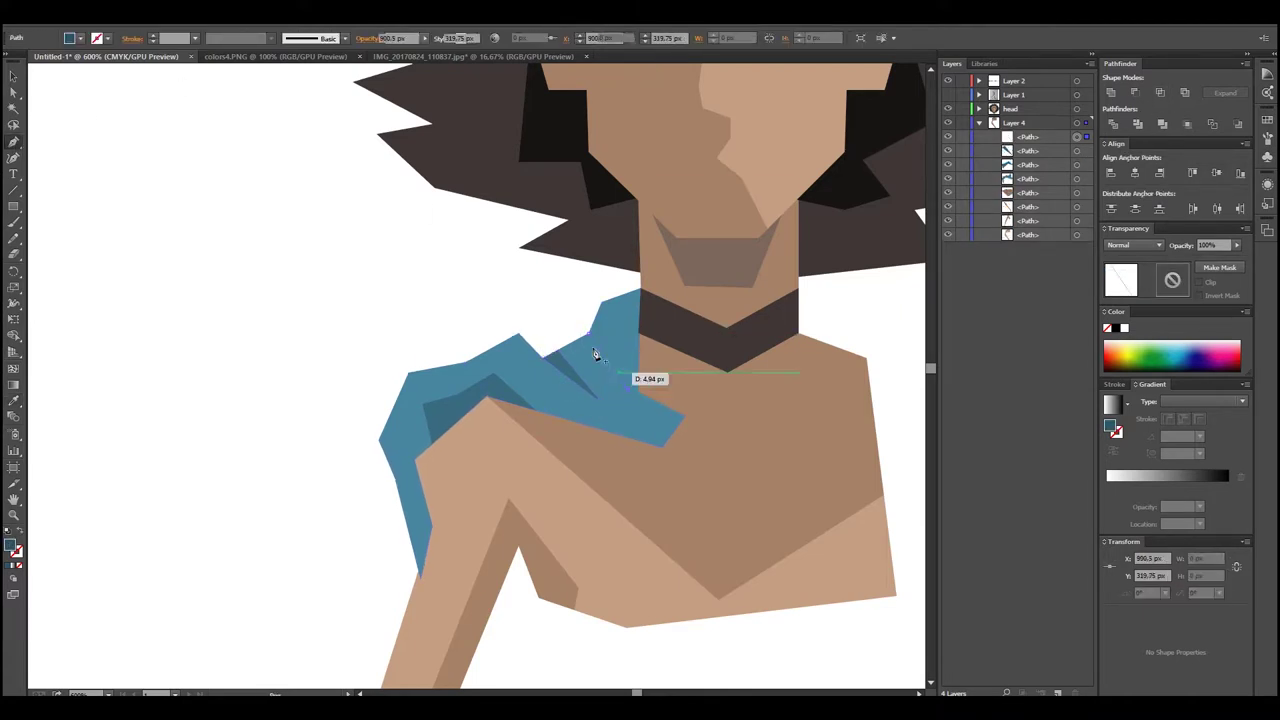
{"action": "left_click", "coordinate": [569, 328]}
{"action": "left_click", "coordinate": [1076, 178], "text": "shift"}
{"action": "left_click", "coordinate": [1137, 123]}
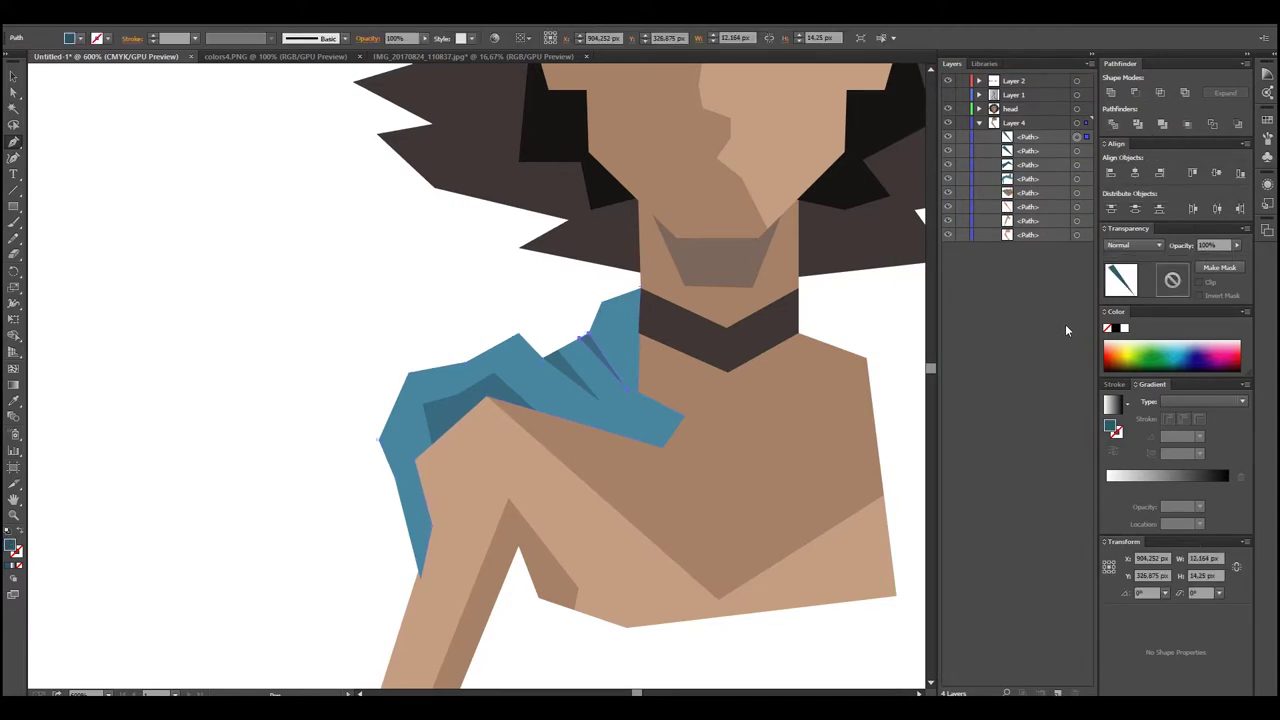
{"action": "left_click_drag", "start_coordinate": [732, 400], "coordinate": [650, 375]}
{"action": "scroll", "coordinate": [855, 235], "scroll_direction": "right", "scroll_amount": 3}
{"action": "left_click", "coordinate": [948, 108]}
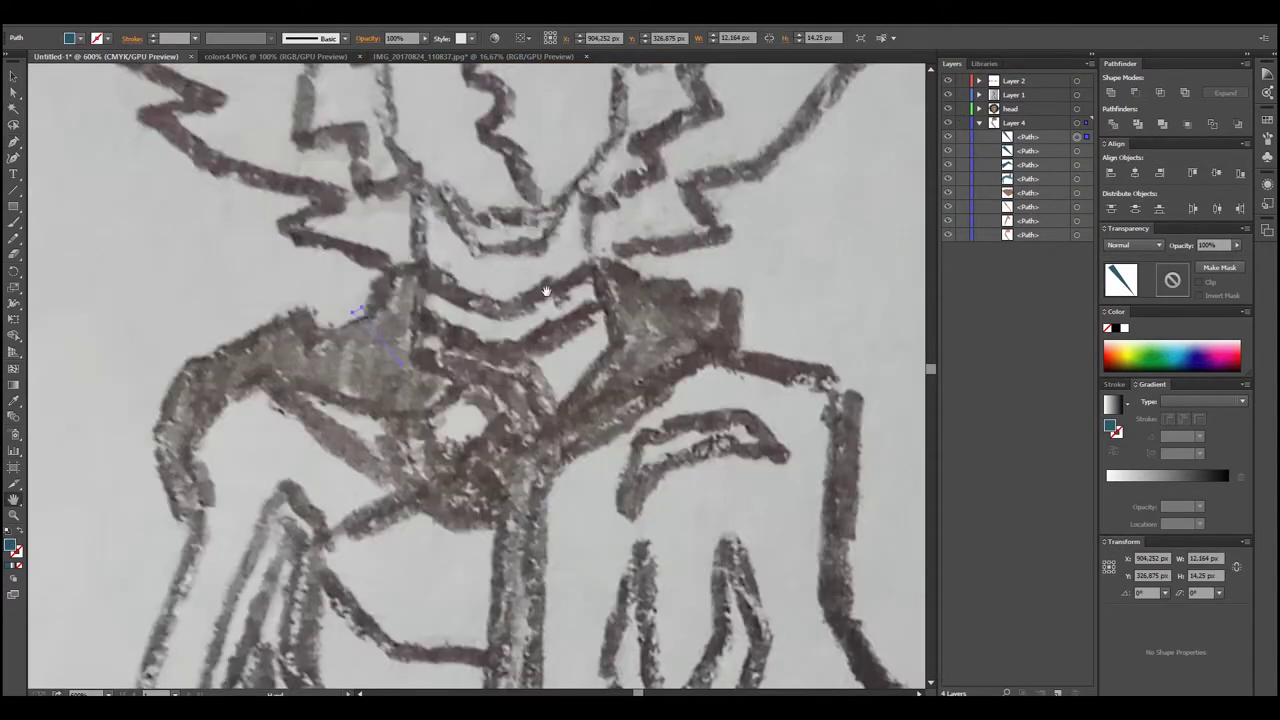
Trace the right cloak from the shoulder with a curved point down to the front edge
{"action": "left_click", "coordinate": [572, 239]}
{"action": "mouse_move", "coordinate": [641, 277]}
{"action": "left_mouse_down"}
{"action": "mouse_move", "coordinate": [752, 289]}
{"action": "mouse_move", "coordinate": [786, 369]}
{"action": "mouse_move", "coordinate": [706, 377]}
{"action": "left_mouse_up"}
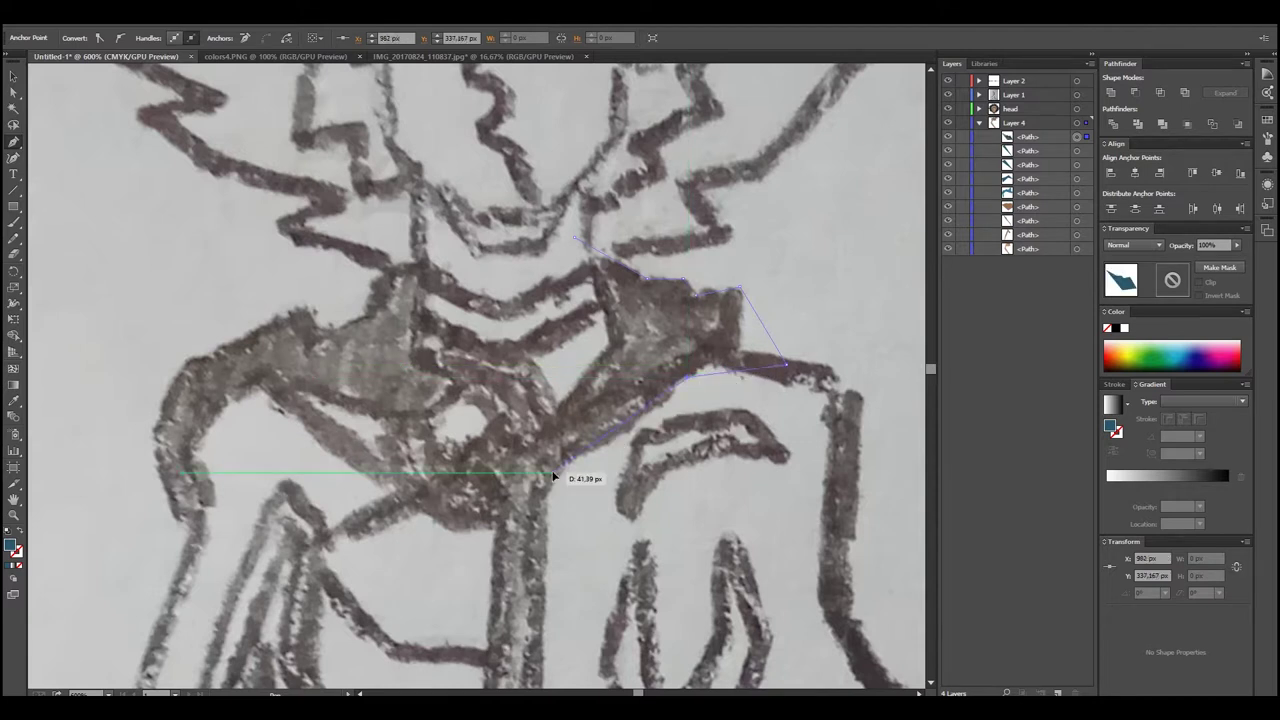
{"action": "scroll", "coordinate": [560, 470], "scroll_direction": "down", "scroll_amount": 10}
{"action": "scroll", "coordinate": [553, 465], "scroll_direction": "down", "scroll_amount": 5}
{"action": "scroll", "coordinate": [563, 477], "scroll_direction": "down", "scroll_amount": 5}
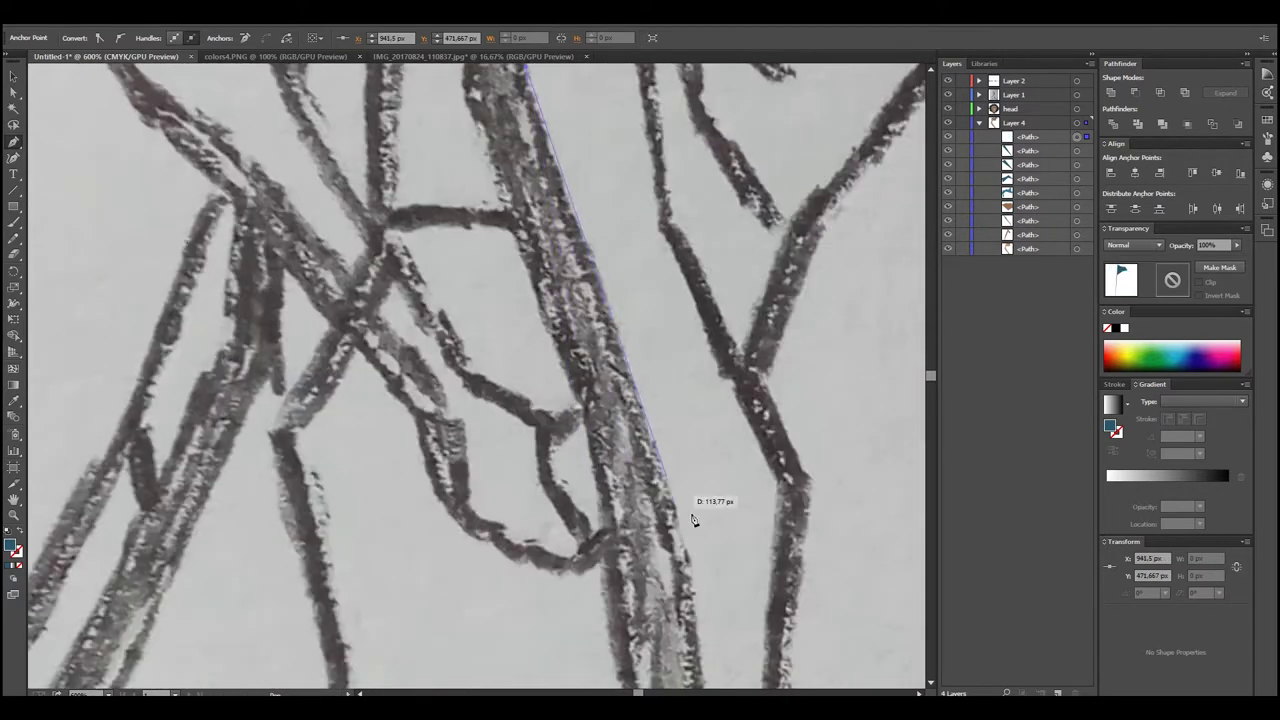
{"action": "scroll", "coordinate": [698, 547], "scroll_direction": "down", "scroll_amount": 5}
{"action": "left_click", "coordinate": [720, 503]}
Close the right cloak panel higher up the front edge and show the coloured artwork again
{"action": "scroll", "coordinate": [725, 520], "scroll_direction": "down", "scroll_amount": 2}
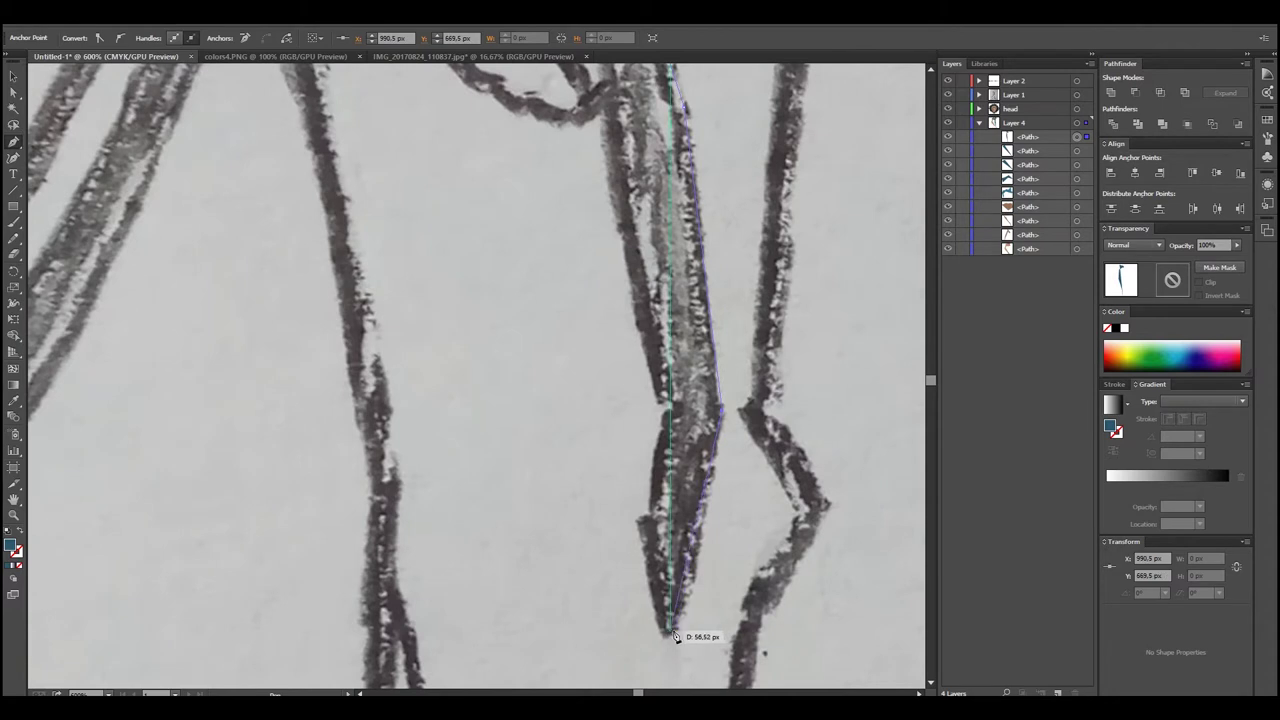
{"action": "scroll", "coordinate": [665, 430], "scroll_direction": "up", "scroll_amount": 3}
{"action": "left_click", "coordinate": [614, 345]}
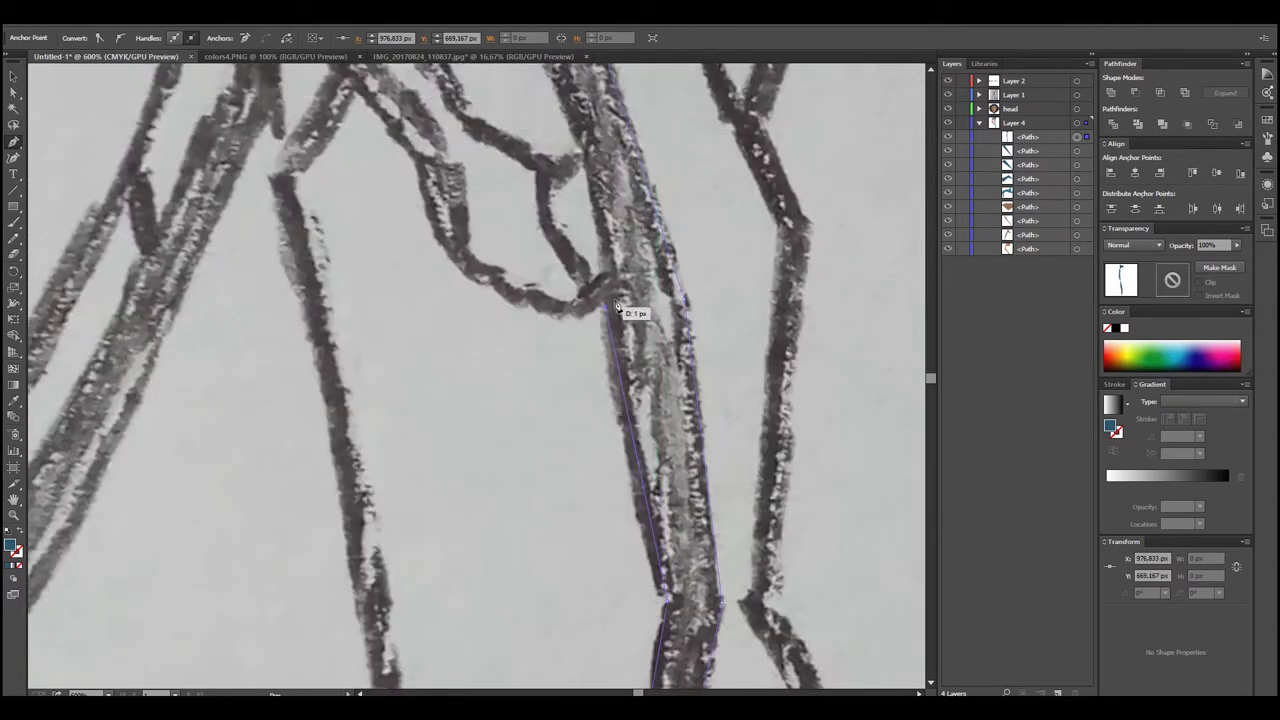
{"action": "scroll", "coordinate": [600, 300], "scroll_direction": "up", "scroll_amount": 2}
{"action": "scroll", "coordinate": [600, 287], "scroll_direction": "up", "scroll_amount": 2}
{"action": "scroll", "coordinate": [560, 270], "scroll_direction": "up", "scroll_amount": 2}
{"action": "scroll", "coordinate": [466, 230], "scroll_direction": "up", "scroll_amount": 1}
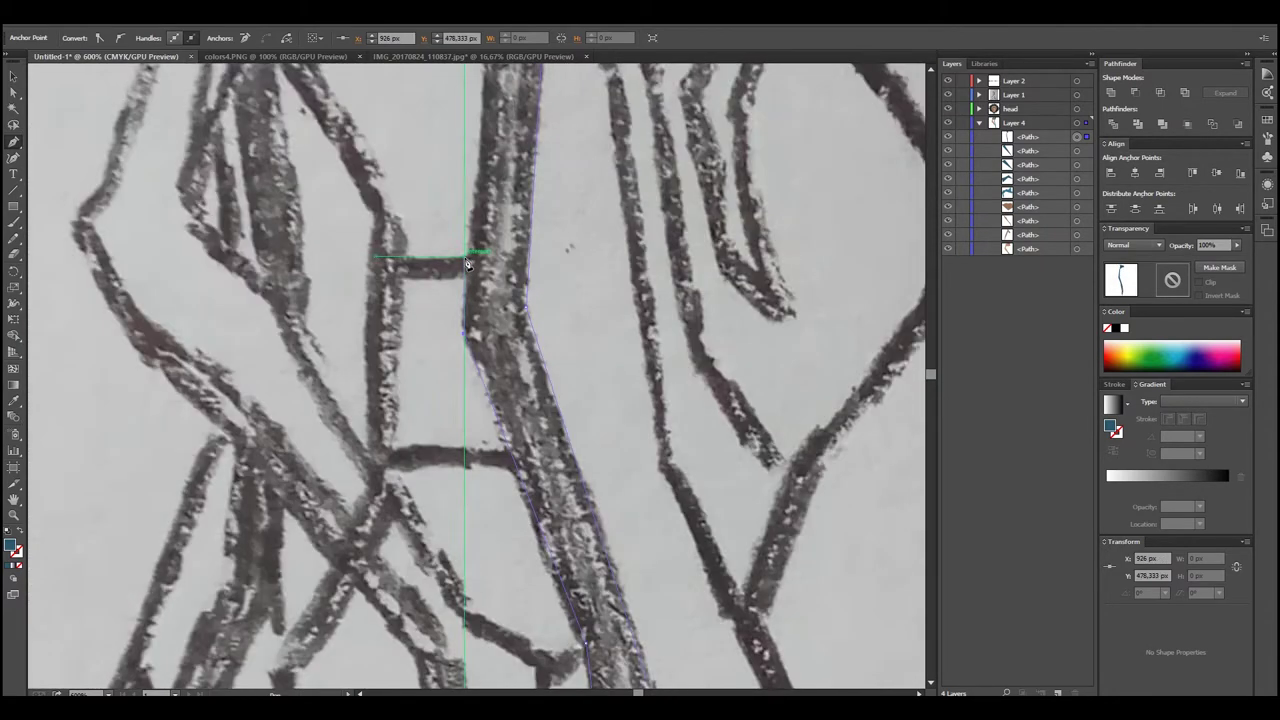
{"action": "scroll", "coordinate": [466, 268], "scroll_direction": "up", "scroll_amount": 2}
{"action": "scroll", "coordinate": [466, 268], "scroll_direction": "up", "scroll_amount": 1}
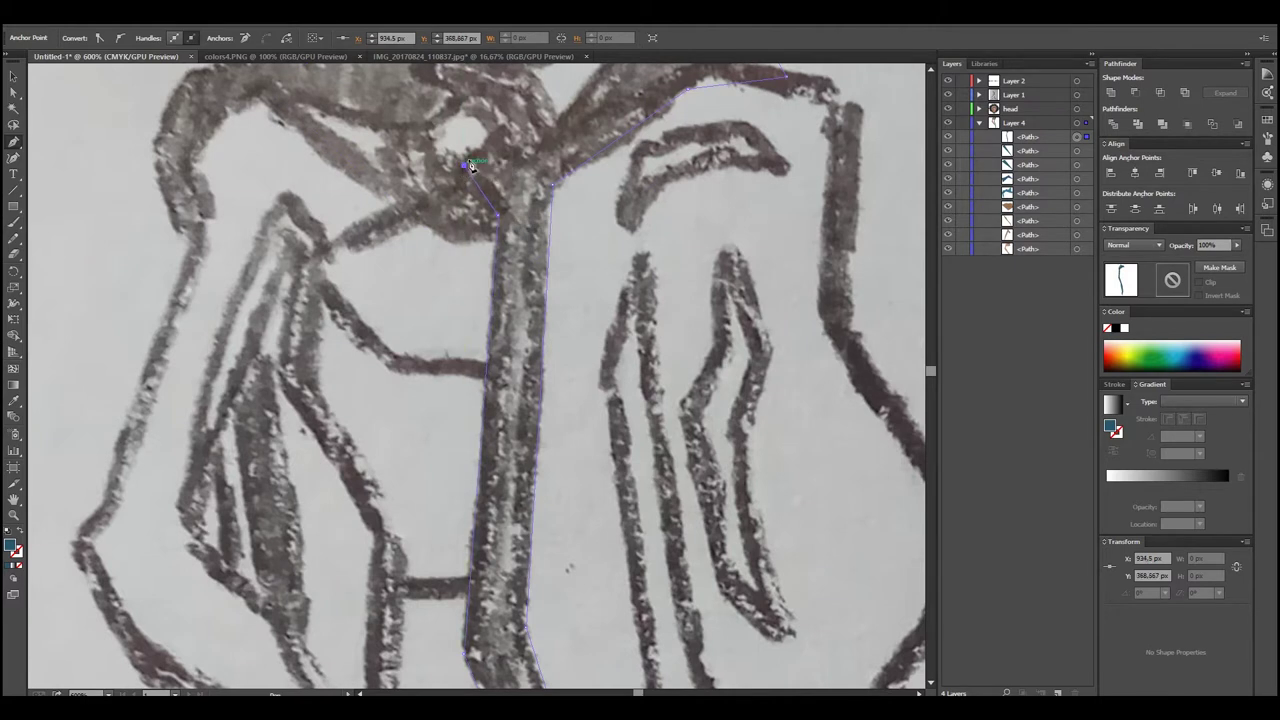
{"action": "scroll", "coordinate": [580, 172], "scroll_direction": "up", "scroll_amount": 3}
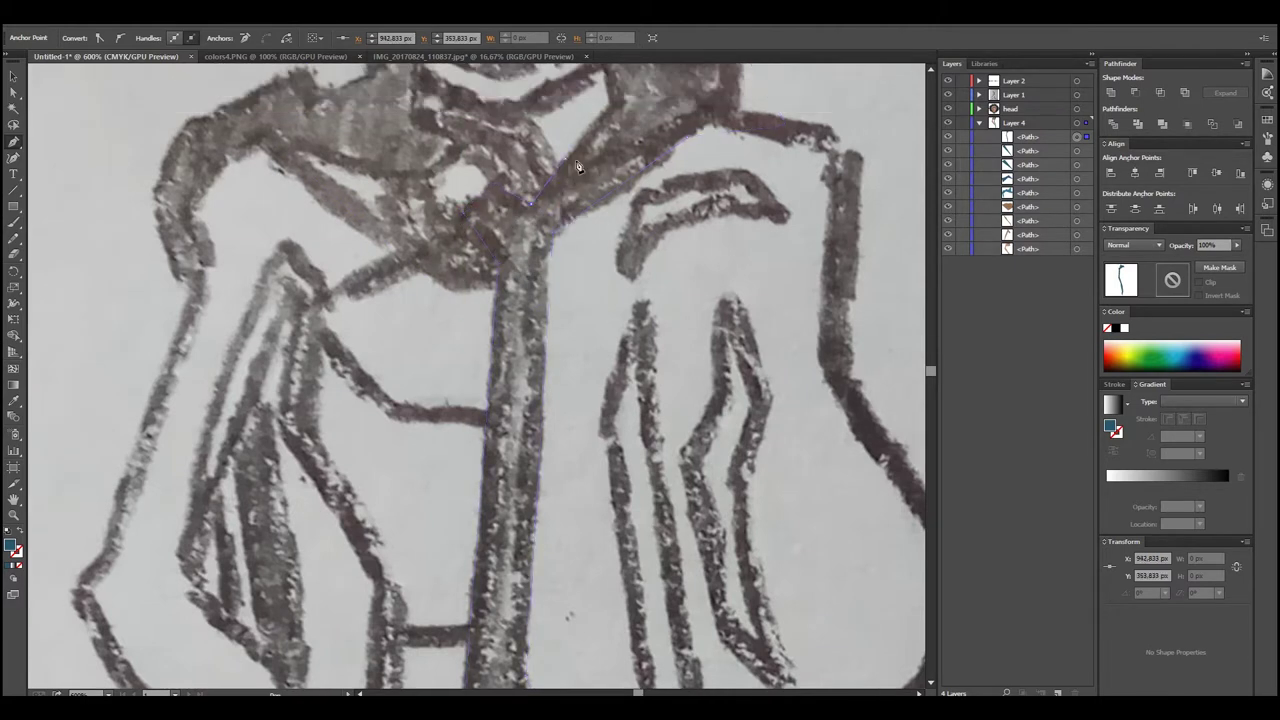
{"action": "scroll", "coordinate": [567, 165], "scroll_direction": "up", "scroll_amount": 5}
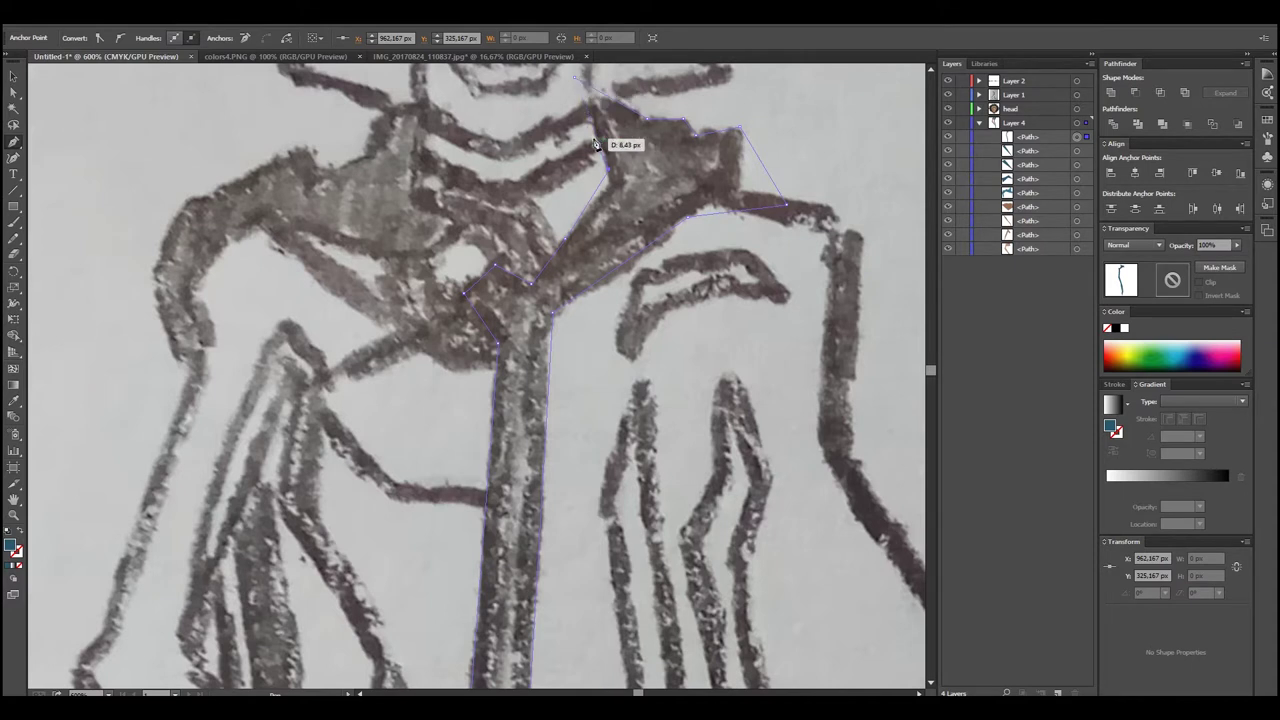
{"action": "left_click", "coordinate": [950, 97]}
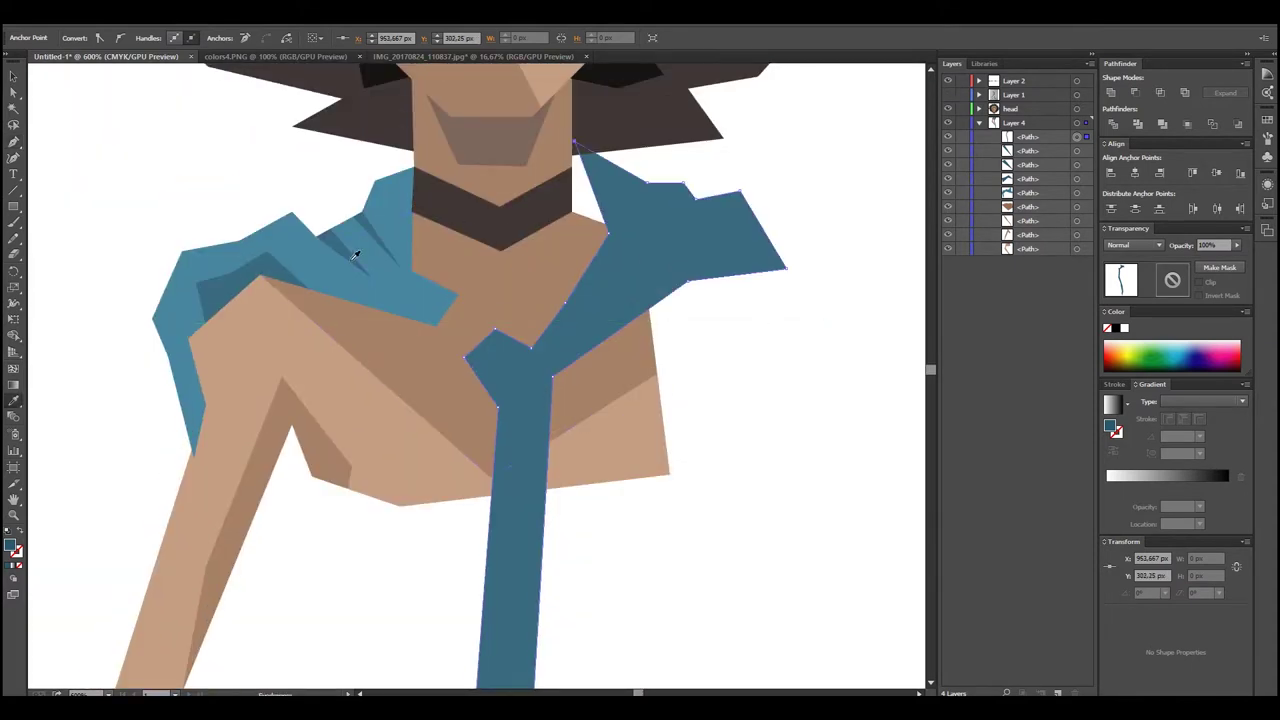
Move the cloak's top points at the neck and left shoulder up to meet the neck
{"action": "scroll", "coordinate": [829, 457], "scroll_direction": "up", "scroll_amount": 3}
{"action": "scroll", "coordinate": [829, 457], "scroll_direction": "up", "scroll_amount": 2}
{"action": "left_click", "coordinate": [600, 280]}
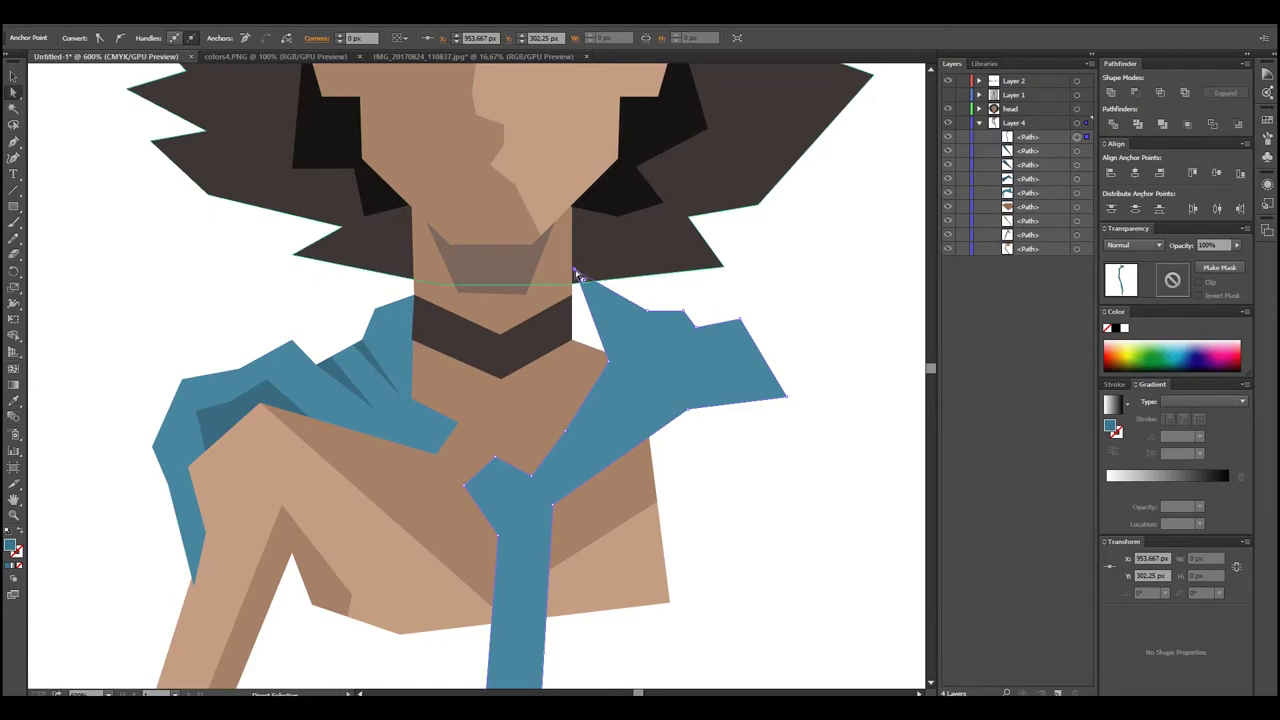
{"action": "left_click_drag", "start_coordinate": [578, 271], "coordinate": [566, 287]}
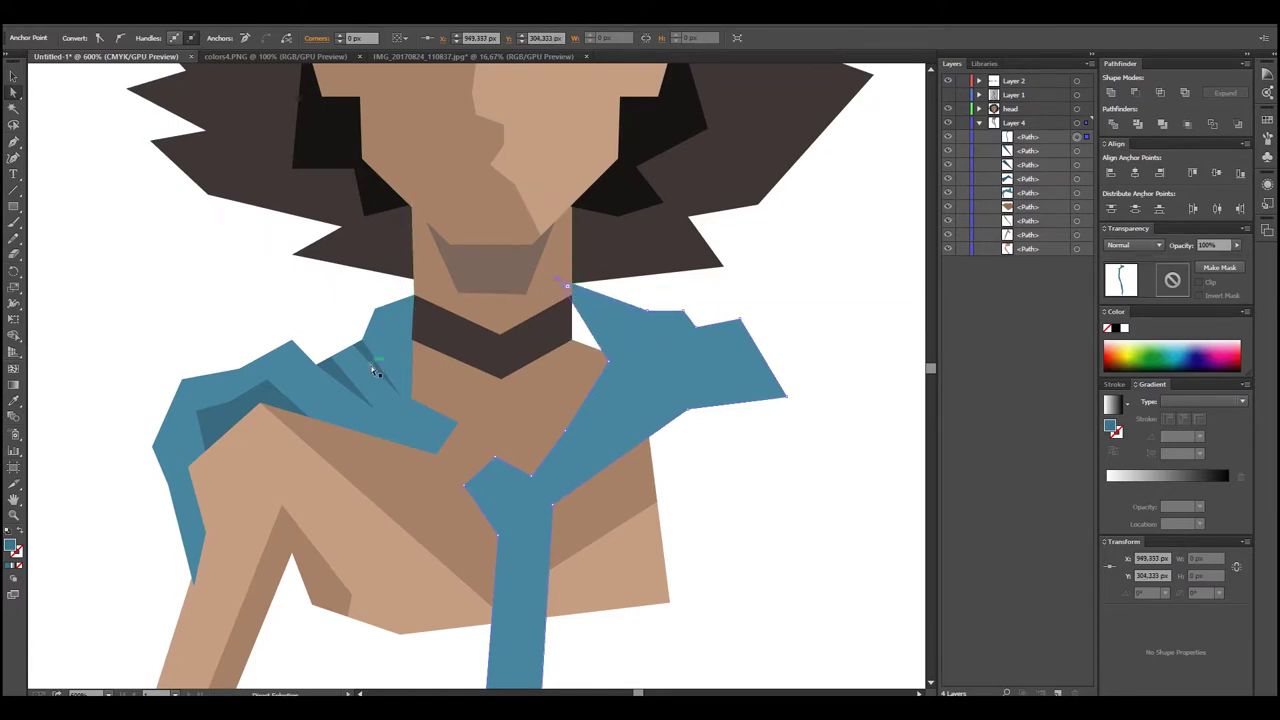
{"action": "left_click", "coordinate": [408, 315]}
{"action": "left_click_drag", "start_coordinate": [413, 297], "coordinate": [412, 283]}
Draw a closed darker blue shadow shape over the right side of the collar
{"action": "key", "text": "p"}
{"action": "left_click", "coordinate": [584, 292]}
{"action": "left_click", "coordinate": [629, 347]}
{"action": "left_click", "coordinate": [567, 374]}
{"action": "left_click", "coordinate": [504, 320]}
{"action": "left_click", "coordinate": [532, 291]}
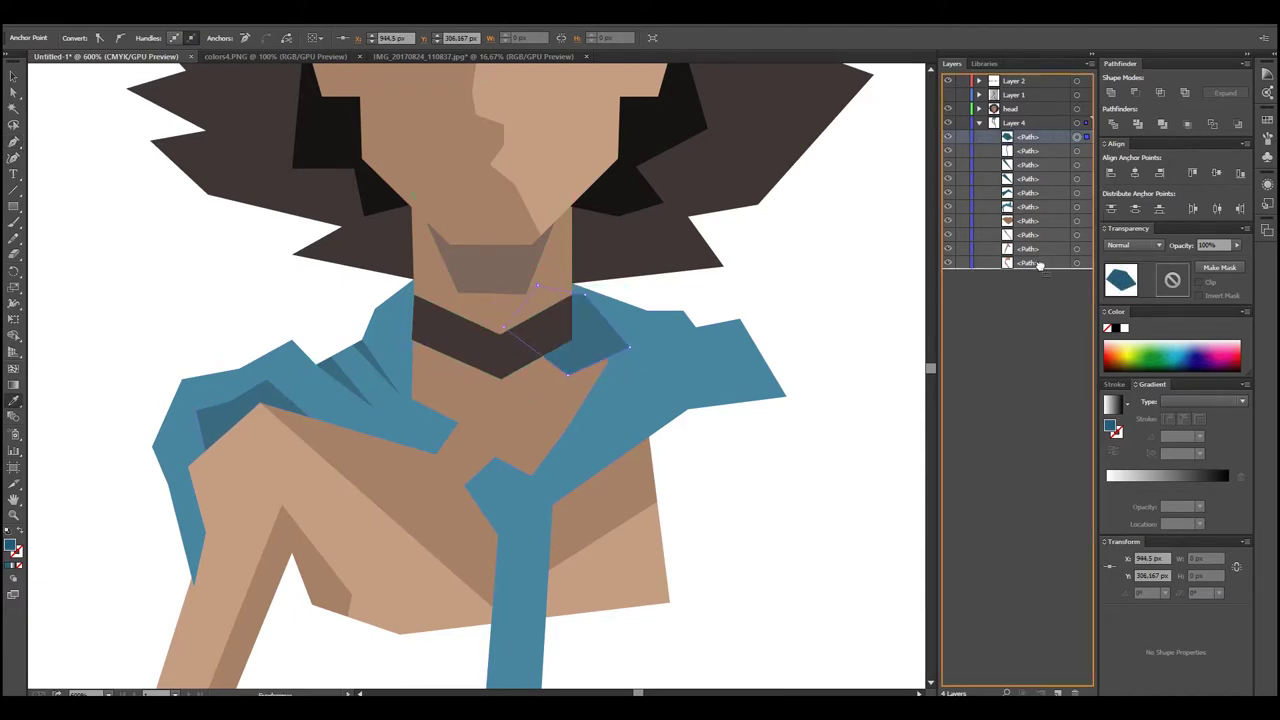
Send the first shadow behind the shoulder and outline a second right-collar shadow along the neck
{"action": "left_click_drag", "start_coordinate": [1038, 264], "coordinate": [1038, 265]}
{"action": "key", "text": "p"}
{"action": "left_click", "coordinate": [607, 358]}
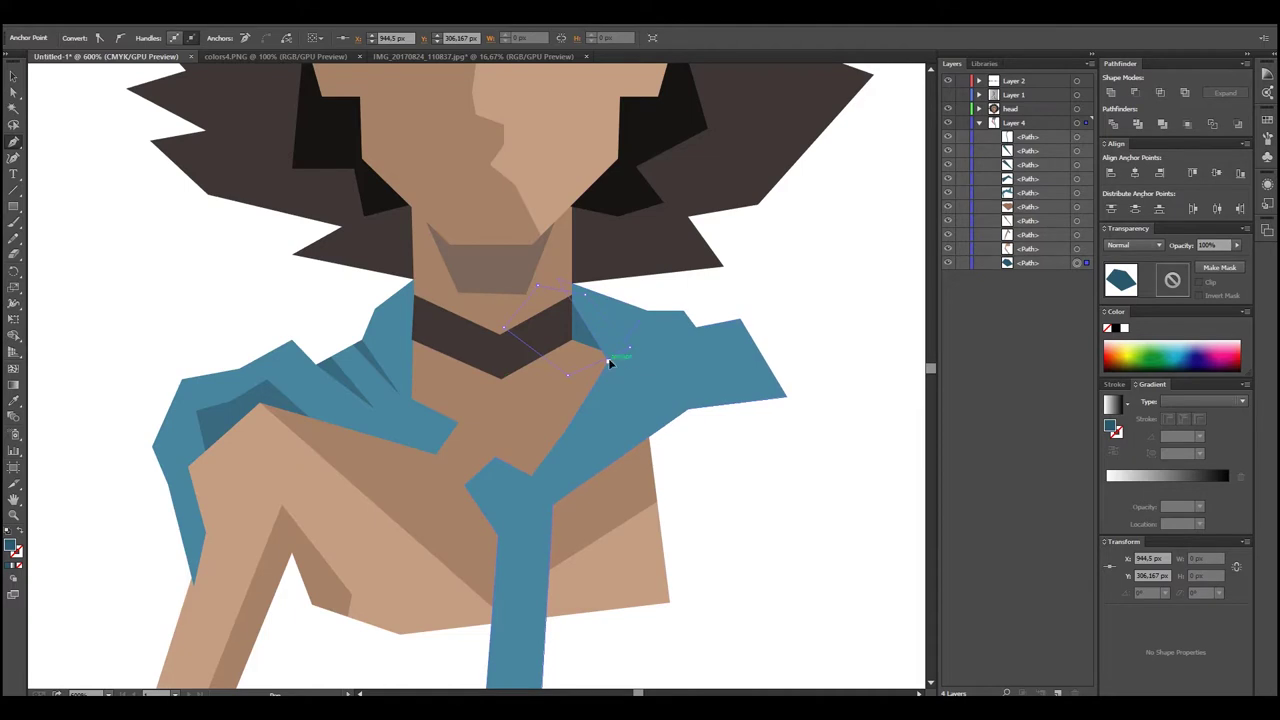
{"action": "left_click", "coordinate": [647, 306]}
{"action": "left_click", "coordinate": [643, 241]}
{"action": "left_click", "coordinate": [608, 241]}
{"action": "left_click", "coordinate": [516, 242]}
{"action": "left_click", "coordinate": [491, 277]}
{"action": "left_click", "coordinate": [544, 367]}
{"action": "left_click", "coordinate": [607, 358]}
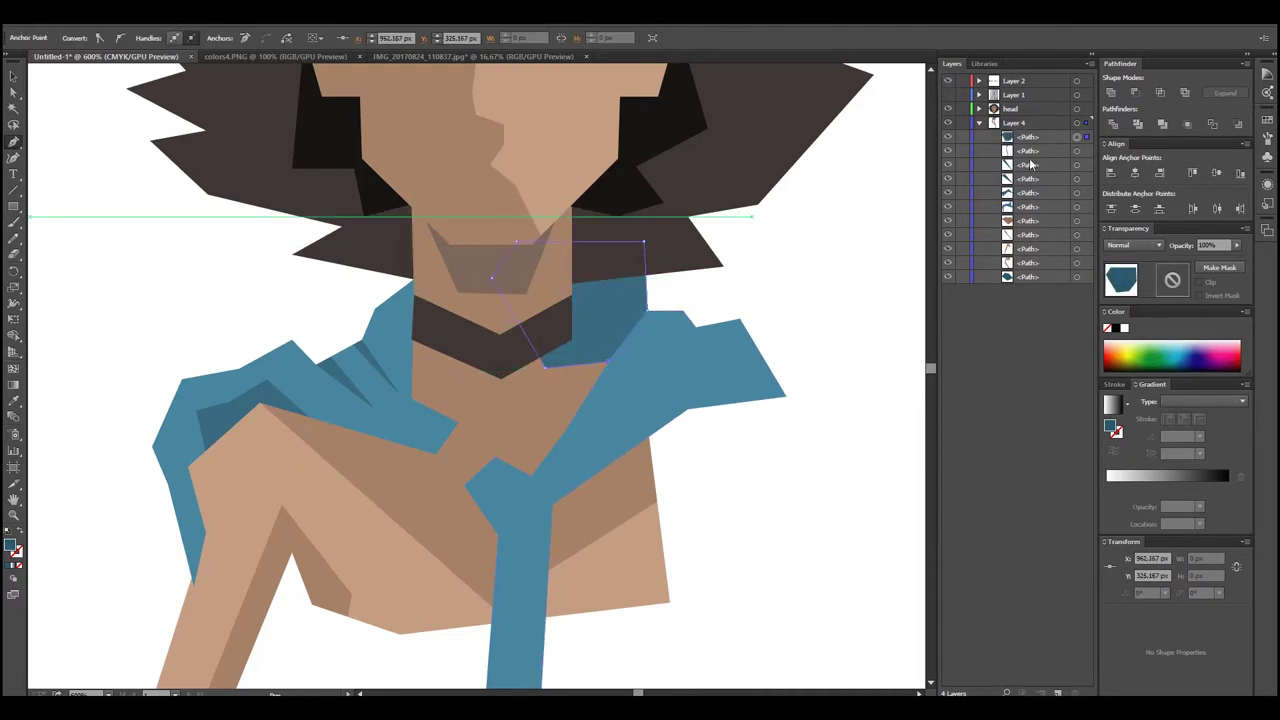
Reorder the collar shadow in the stack and adjust a point on the right cloak panel
{"action": "mouse_move", "coordinate": [1050, 150]}
{"action": "left_mouse_down"}
{"action": "mouse_move", "coordinate": [1074, 311]}
{"action": "mouse_move", "coordinate": [1050, 220]}
{"action": "left_mouse_up"}
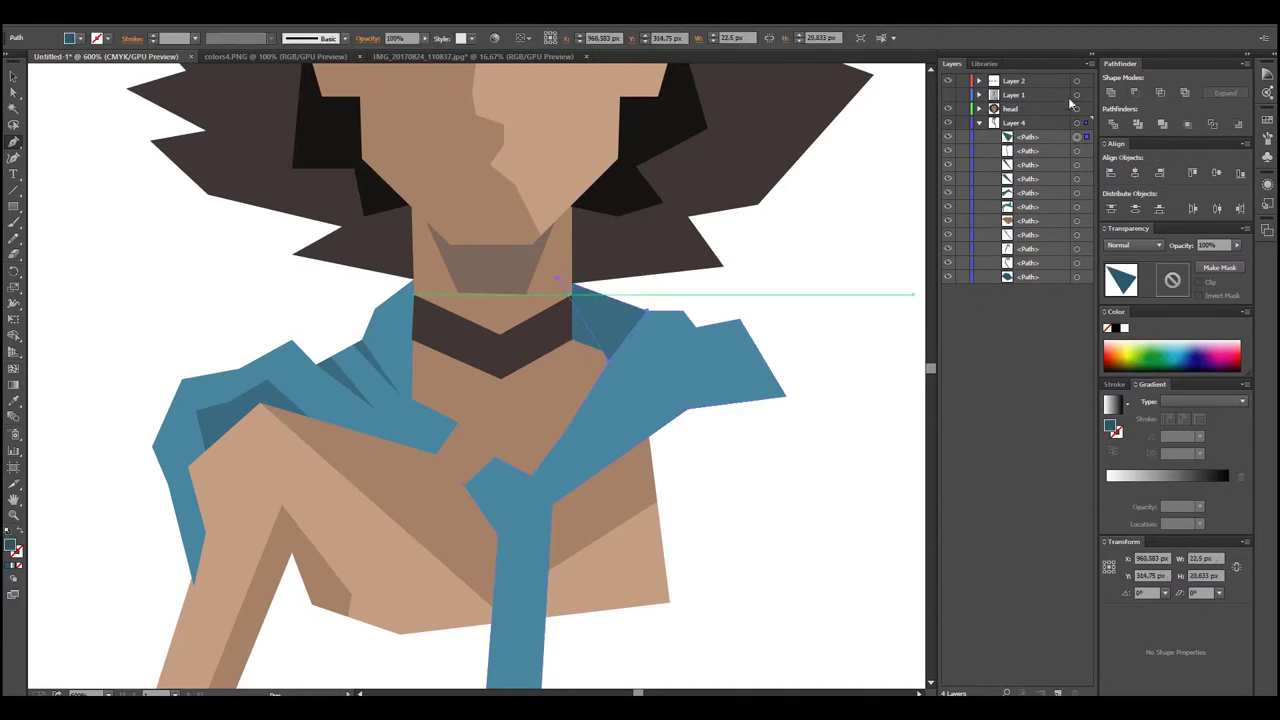
{"action": "left_click", "coordinate": [643, 306]}
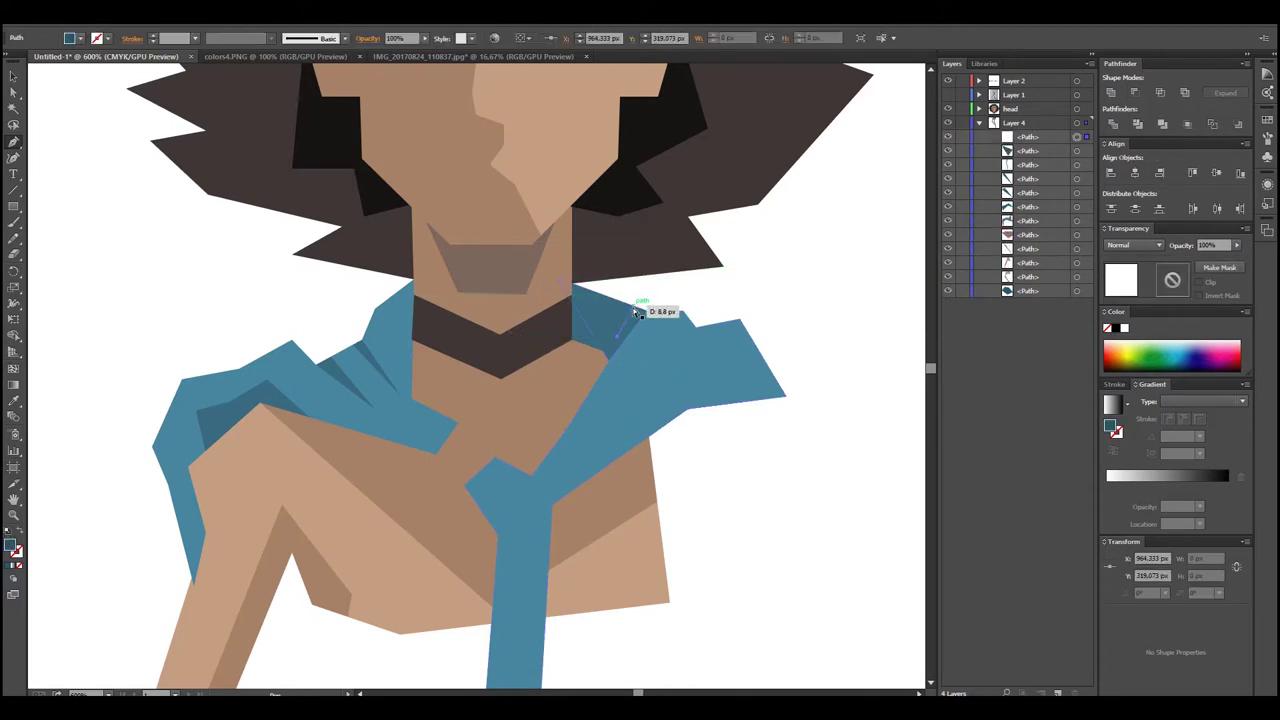
{"action": "left_click", "coordinate": [87, 110]}
{"action": "left_click_drag", "start_coordinate": [608, 361], "coordinate": [601, 355]}
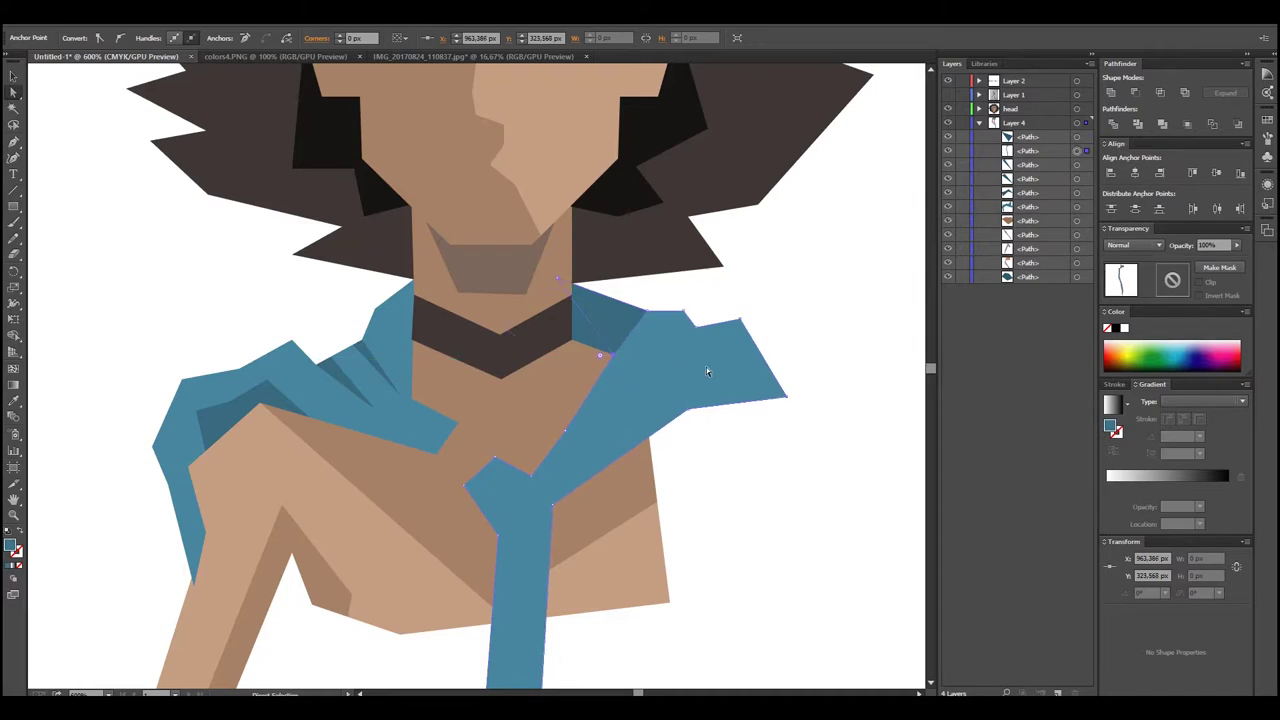
Draw a thin curved fold line across the cloak's right shoulder
{"action": "key", "text": "p"}
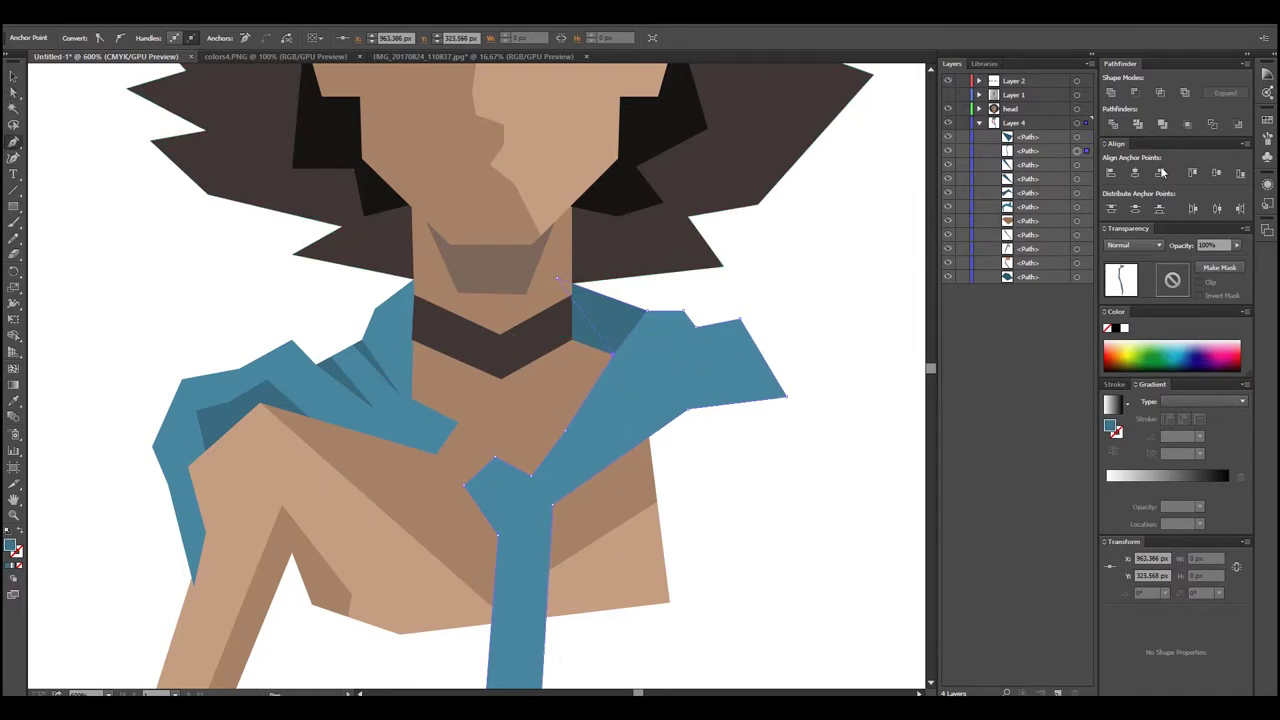
{"action": "left_click", "coordinate": [650, 354]}
{"action": "mouse_move", "coordinate": [659, 370]}
{"action": "left_mouse_down"}
{"action": "mouse_move", "coordinate": [697, 348]}
{"action": "mouse_move", "coordinate": [708, 316]}
{"action": "left_mouse_up"}
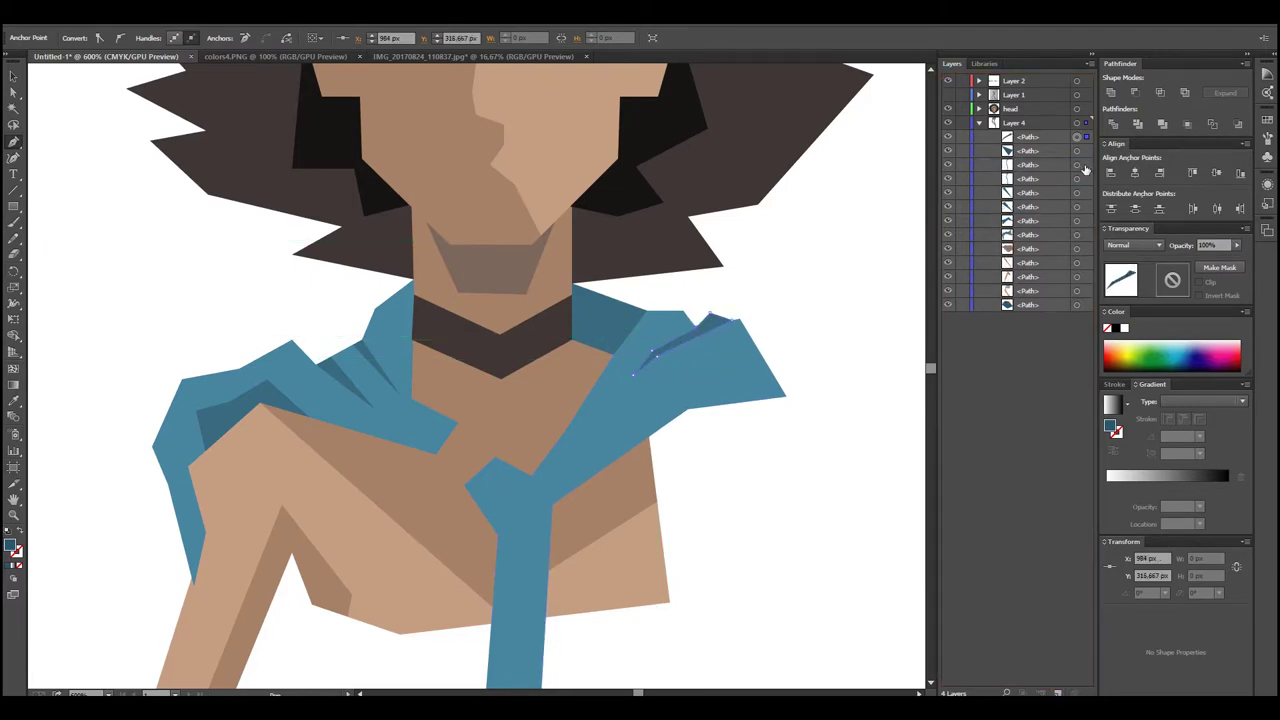
{"action": "key", "text": "Escape"}
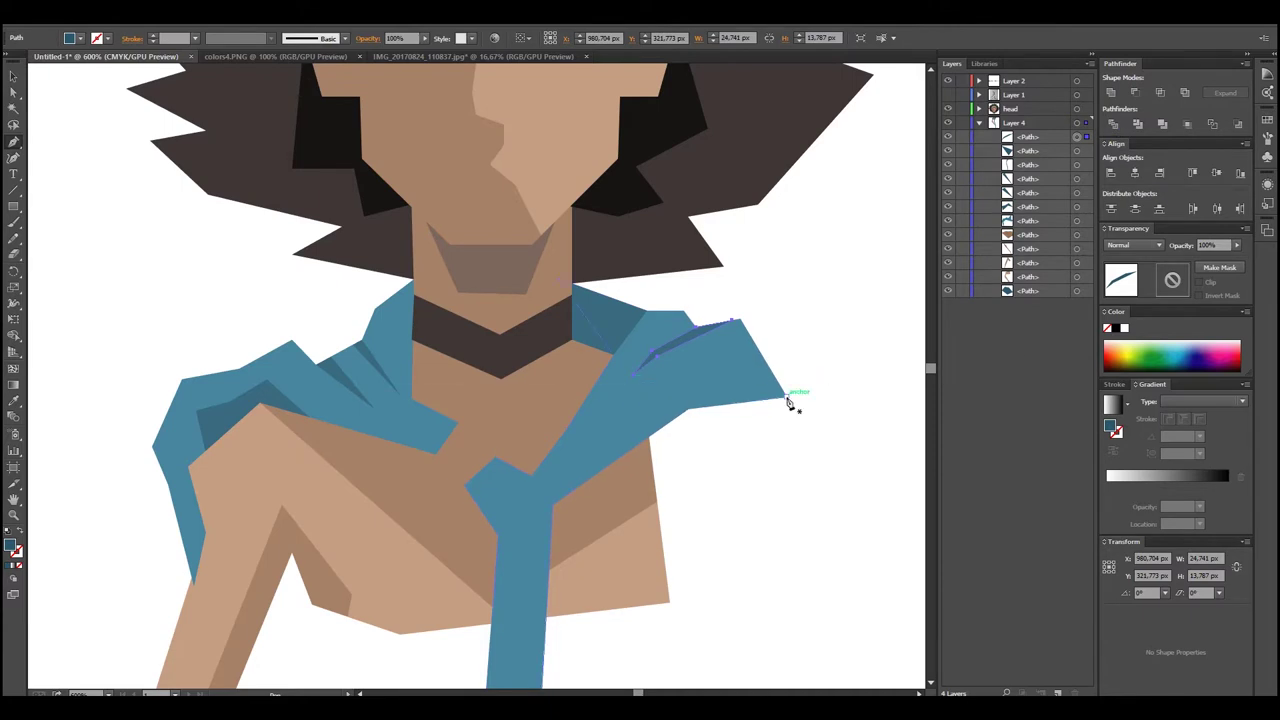
Draw a dark shading polygon below the collar, then undo it
{"action": "left_click_drag", "start_coordinate": [787, 400], "coordinate": [551, 503]}
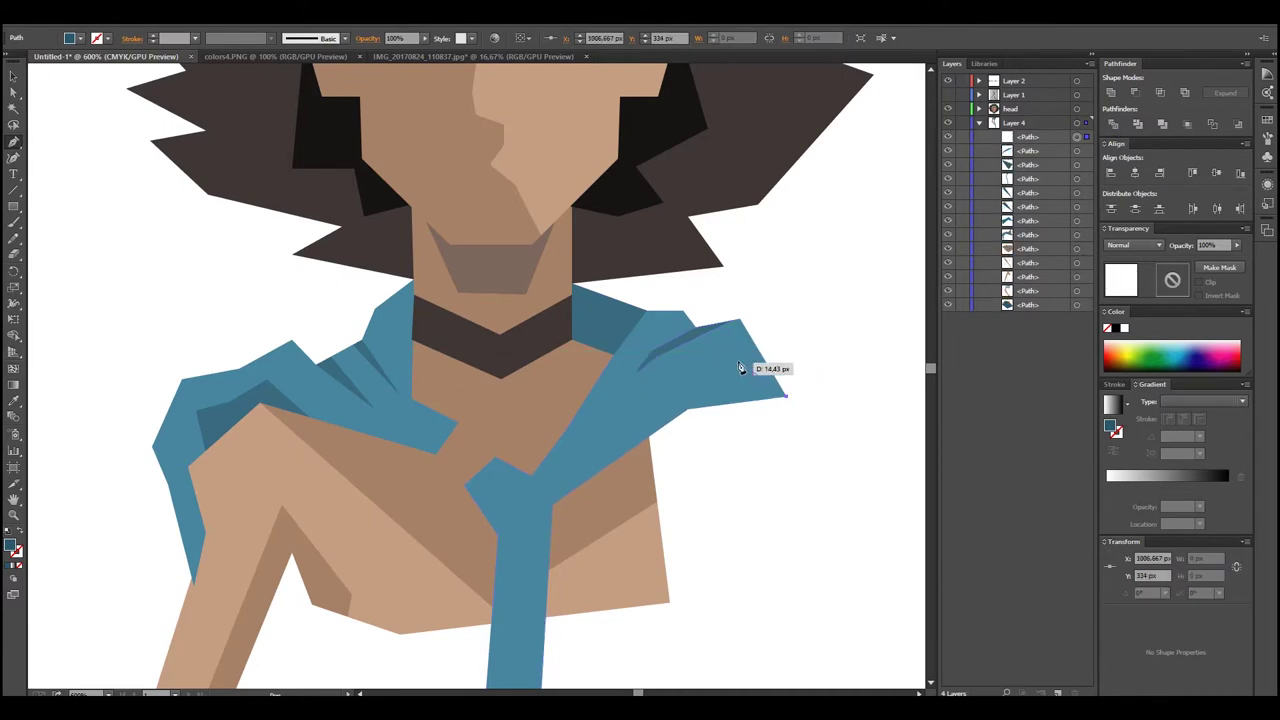
{"action": "left_click", "coordinate": [545, 505]}
{"action": "left_click", "coordinate": [555, 565]}
{"action": "left_click", "coordinate": [745, 487]}
{"action": "left_click", "coordinate": [787, 400]}
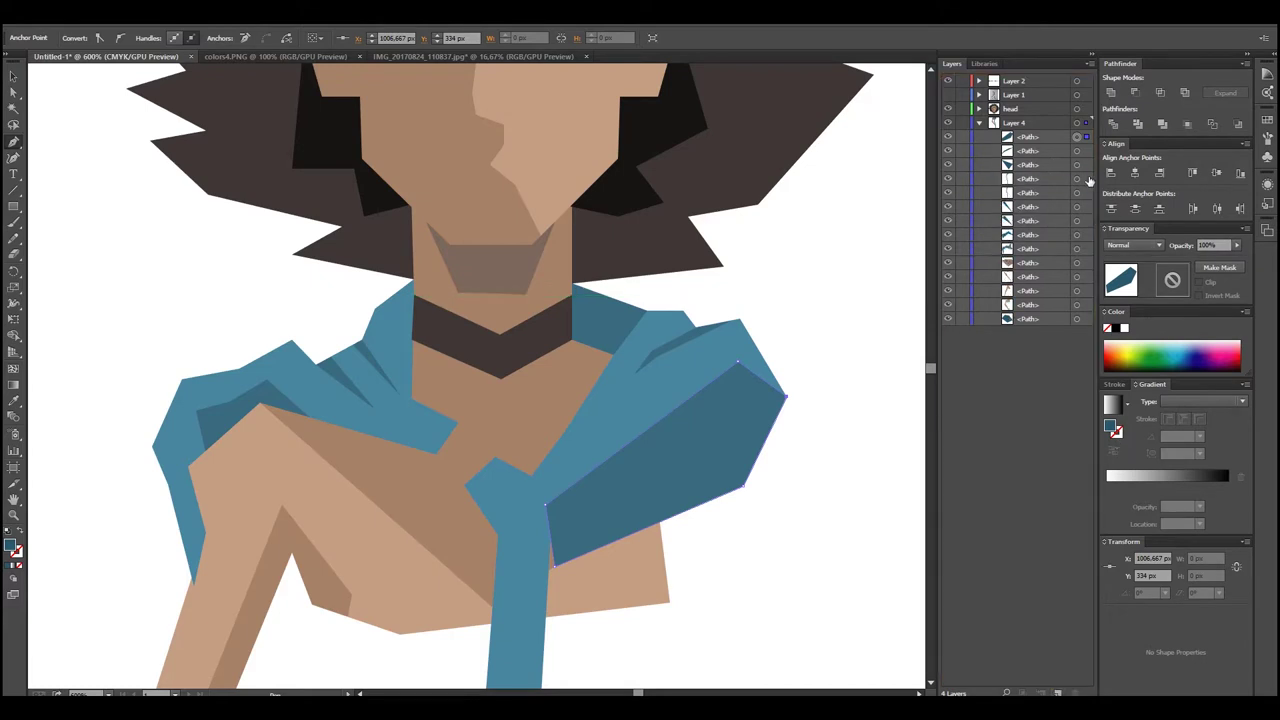
{"action": "key", "text": "ctrl+z"}
{"action": "scroll", "coordinate": [838, 505], "scroll_direction": "down", "scroll_amount": 2}
{"action": "scroll", "coordinate": [838, 505], "scroll_direction": "down", "scroll_amount": 1}
{"action": "left_click", "coordinate": [13, 91]}
{"action": "left_click", "coordinate": [532, 409]}
{"action": "scroll", "coordinate": [614, 471], "scroll_direction": "down", "scroll_amount": 2}
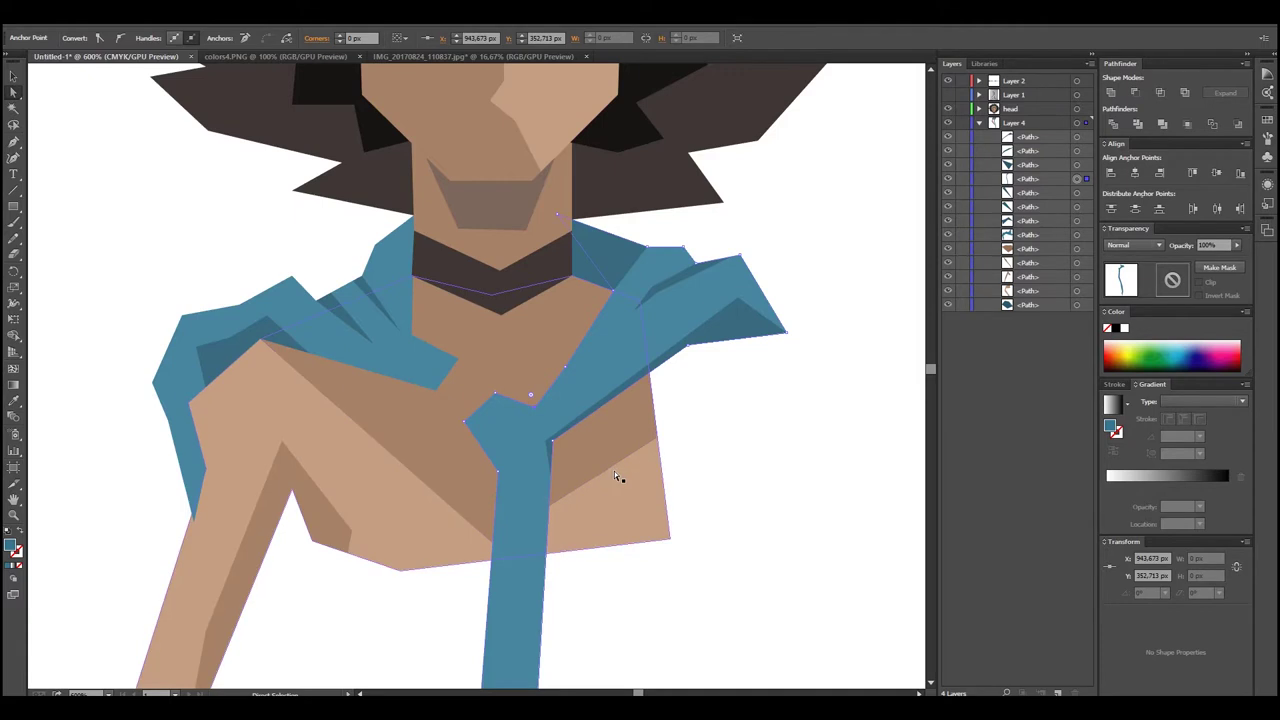
{"action": "scroll", "coordinate": [604, 456], "scroll_direction": "down", "scroll_amount": 3}
{"action": "scroll", "coordinate": [596, 437], "scroll_direction": "down", "scroll_amount": 2}
{"action": "scroll", "coordinate": [661, 436], "scroll_direction": "down", "scroll_amount": 3}
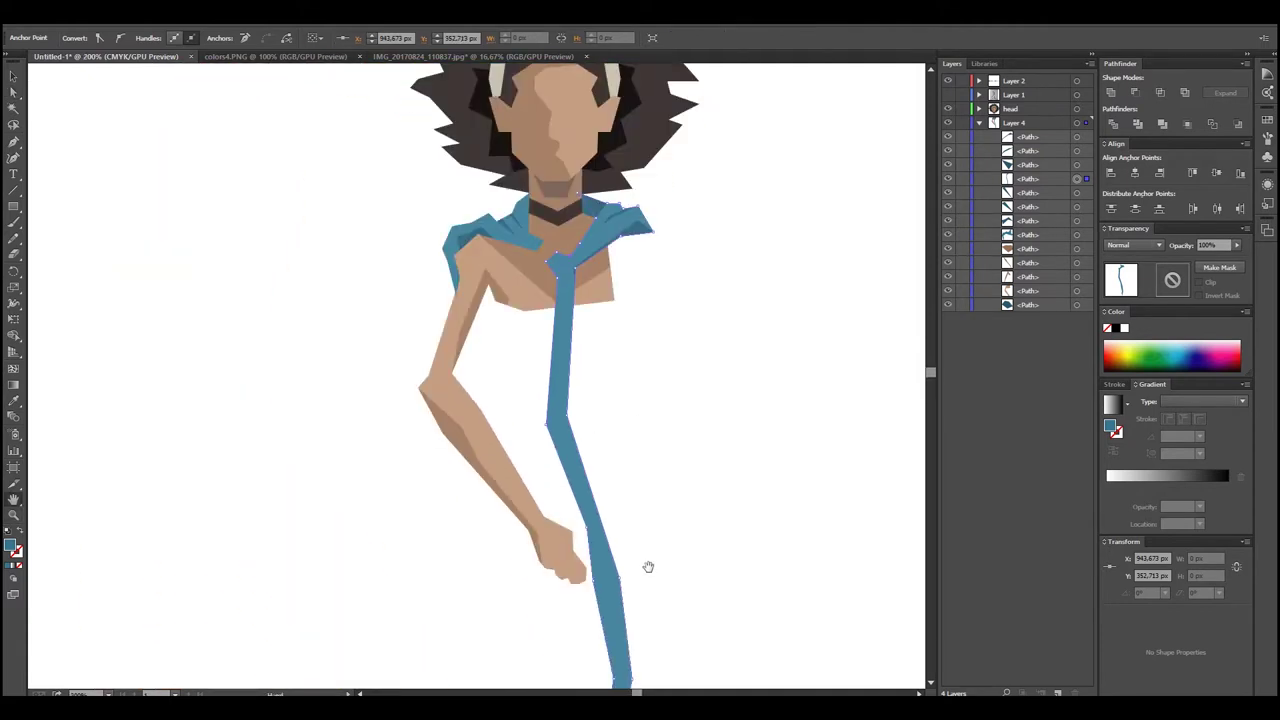
{"action": "left_click_drag", "start_coordinate": [648, 567], "coordinate": [612, 274]}
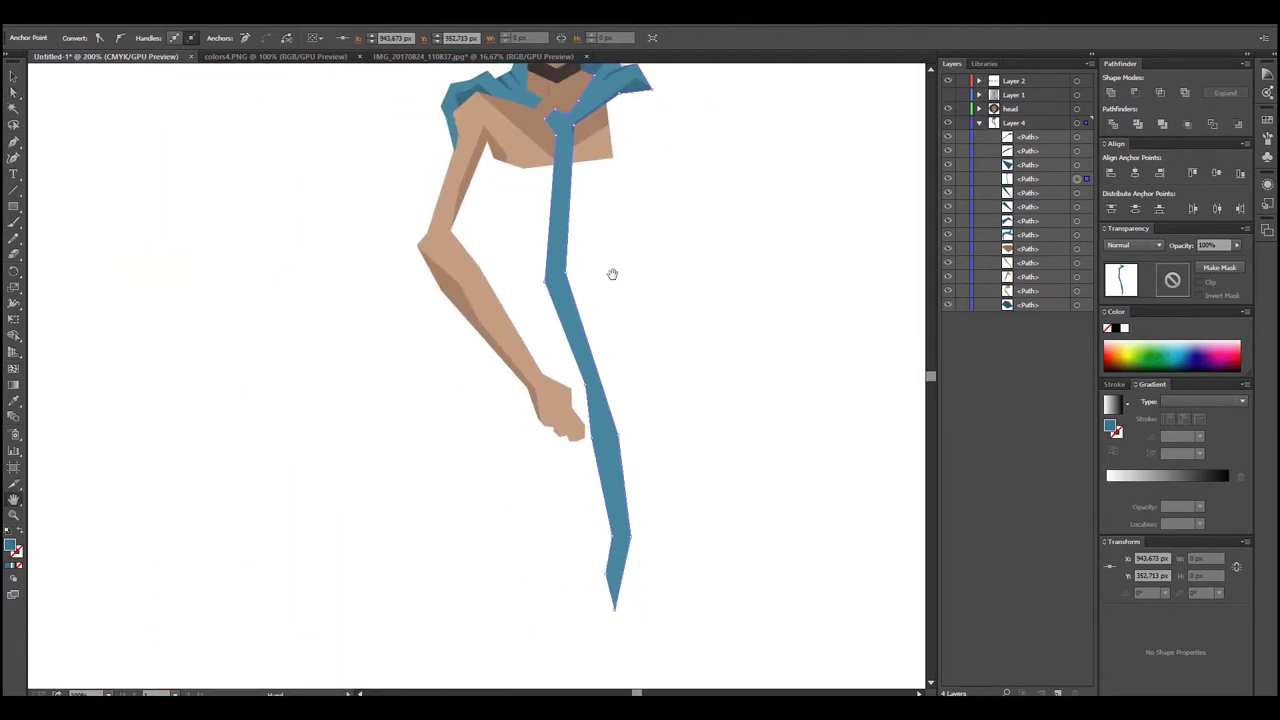
{"action": "left_click", "coordinate": [546, 214]}
{"action": "left_click", "coordinate": [590, 385]}
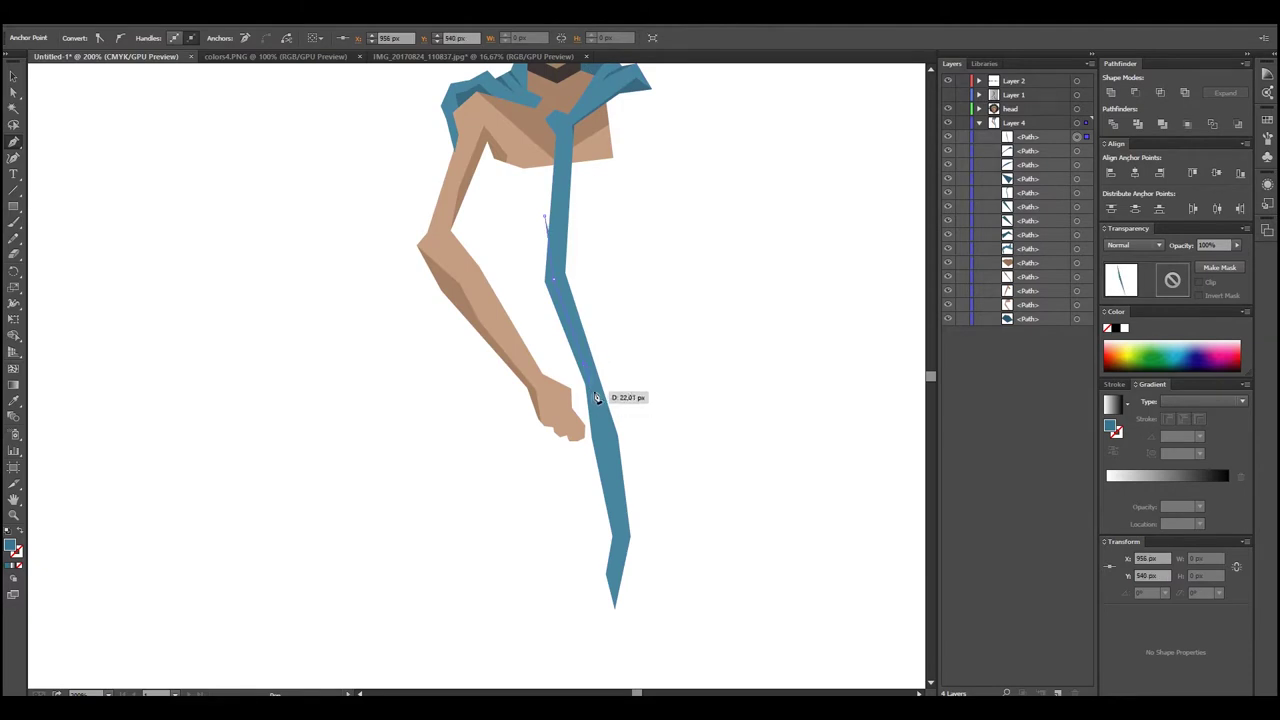
{"action": "left_click", "coordinate": [609, 476]}
{"action": "left_click", "coordinate": [619, 531]}
{"action": "left_click", "coordinate": [622, 597]}
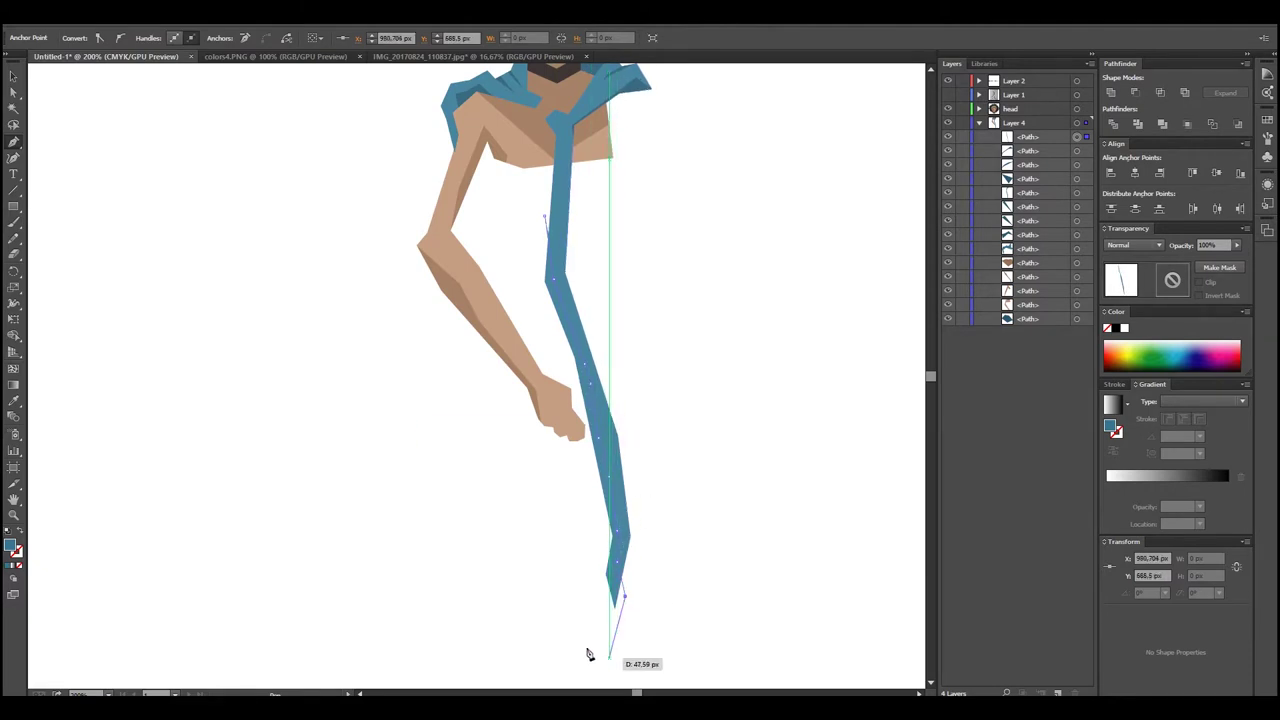
{"action": "left_click", "coordinate": [613, 643]}
{"action": "left_click", "coordinate": [515, 573]}
{"action": "left_click", "coordinate": [522, 466]}
{"action": "left_click", "coordinate": [497, 228]}
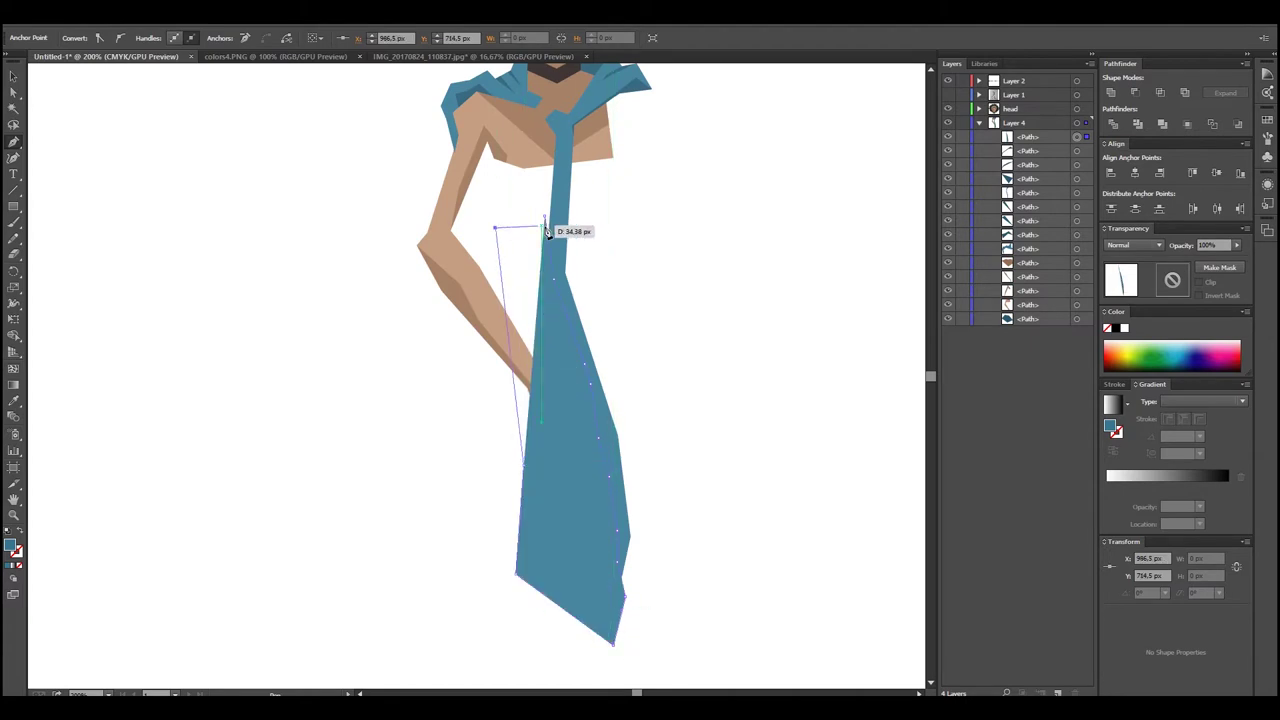
{"action": "left_click", "coordinate": [545, 215]}
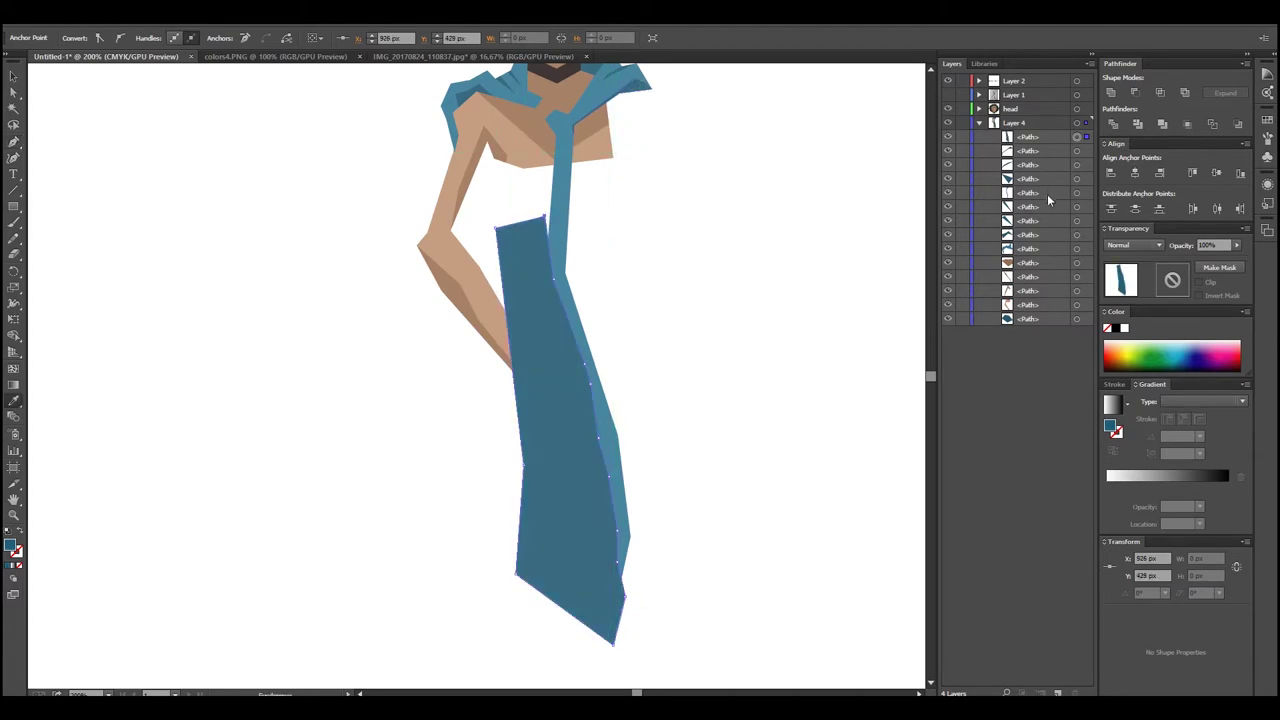
{"action": "key", "text": "ctrl+z"}
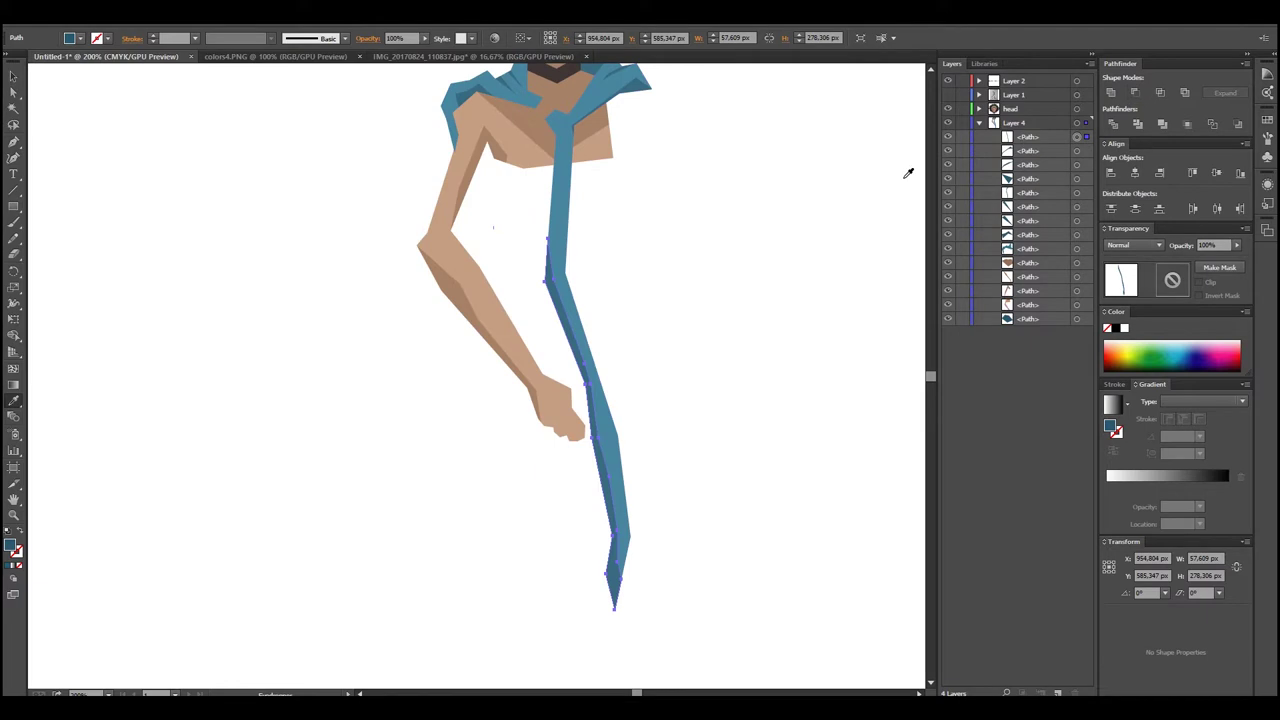
Show the pencil sketch and draw an ellipse circle at the figure's chest
{"action": "scroll", "coordinate": [492, 393], "scroll_direction": "up", "scroll_amount": 2}
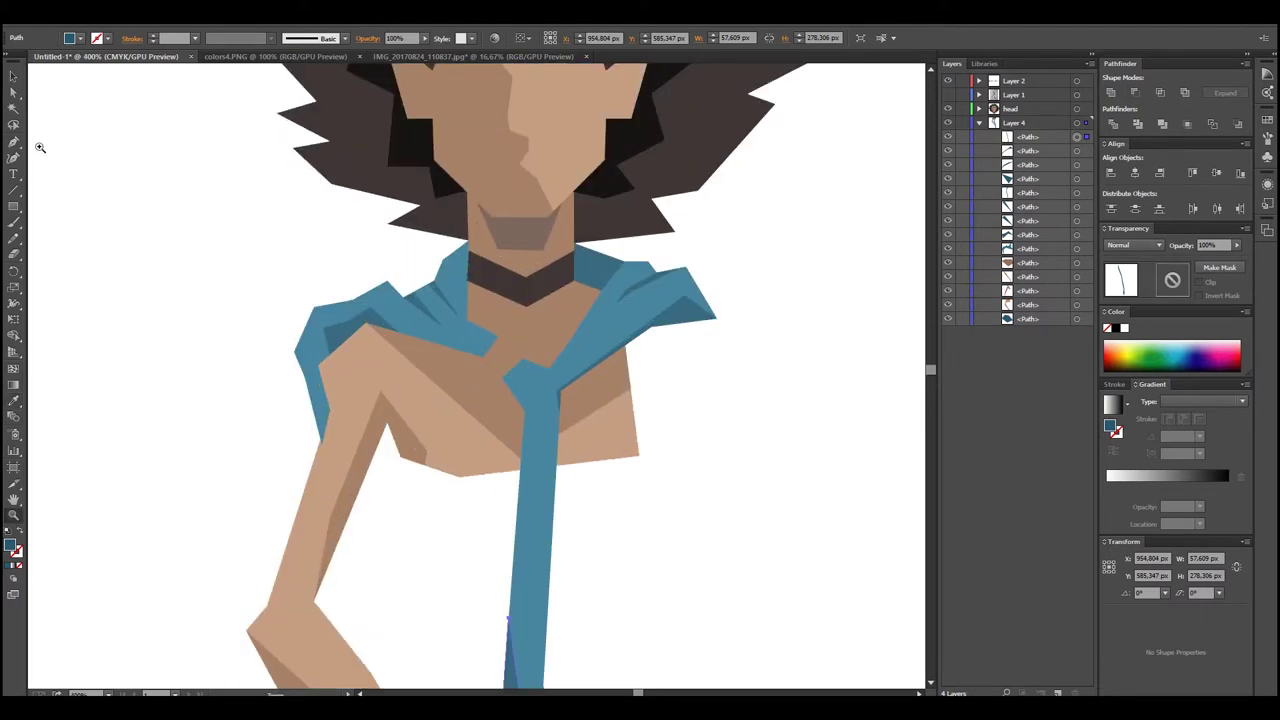
{"action": "left_click_drag", "start_coordinate": [13, 206], "coordinate": [69, 244]}
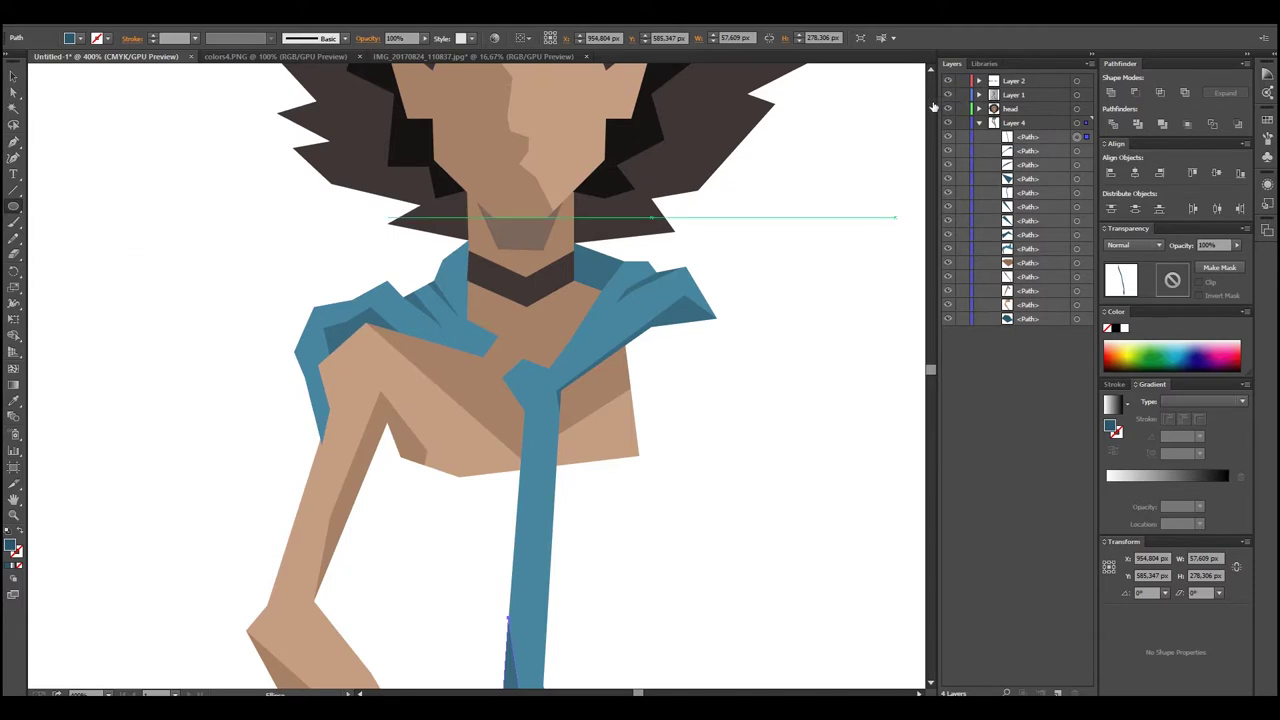
{"action": "left_click", "coordinate": [947, 94]}
{"action": "mouse_move", "coordinate": [503, 302]}
{"action": "left_mouse_down"}
{"action": "mouse_move", "coordinate": [580, 390]}
{"action": "mouse_move", "coordinate": [571, 398]}
{"action": "left_mouse_up"}
{"action": "scroll", "coordinate": [816, 428], "scroll_direction": "up", "scroll_amount": 5}
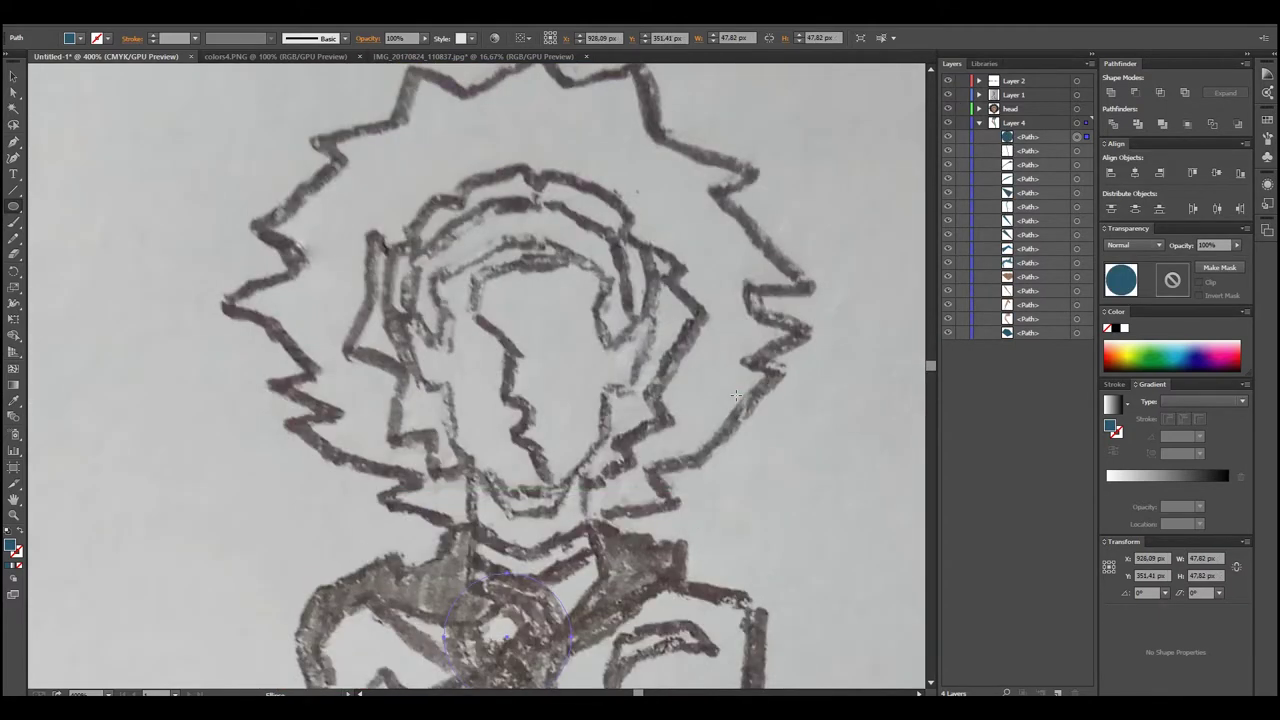
{"action": "scroll", "coordinate": [816, 428], "scroll_direction": "up", "scroll_amount": 5}
{"action": "scroll", "coordinate": [467, 458], "scroll_direction": "down", "scroll_amount": 3}
{"action": "mouse_move", "coordinate": [736, 540]}
{"action": "left_mouse_down"}
{"action": "mouse_move", "coordinate": [548, 443]}
{"action": "mouse_move", "coordinate": [720, 457]}
{"action": "mouse_move", "coordinate": [693, 453]}
{"action": "left_mouse_up"}
Fill the chest circle with the palette's cream colour, hide the sketch, and shrink it
{"action": "key", "text": "i"}
{"action": "left_click", "coordinate": [702, 242]}
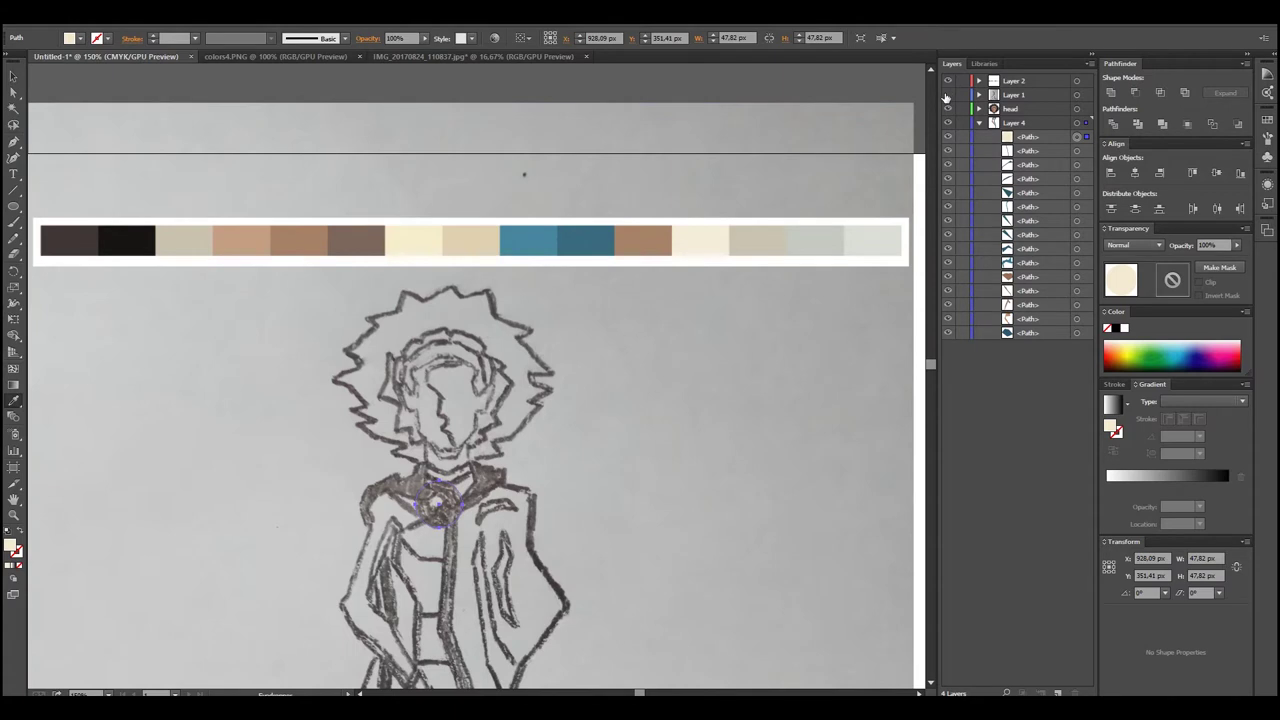
{"action": "key", "text": "ctrl+shift+w"}
{"action": "left_click", "coordinate": [425, 511]}
{"action": "left_click", "coordinate": [443, 406]}
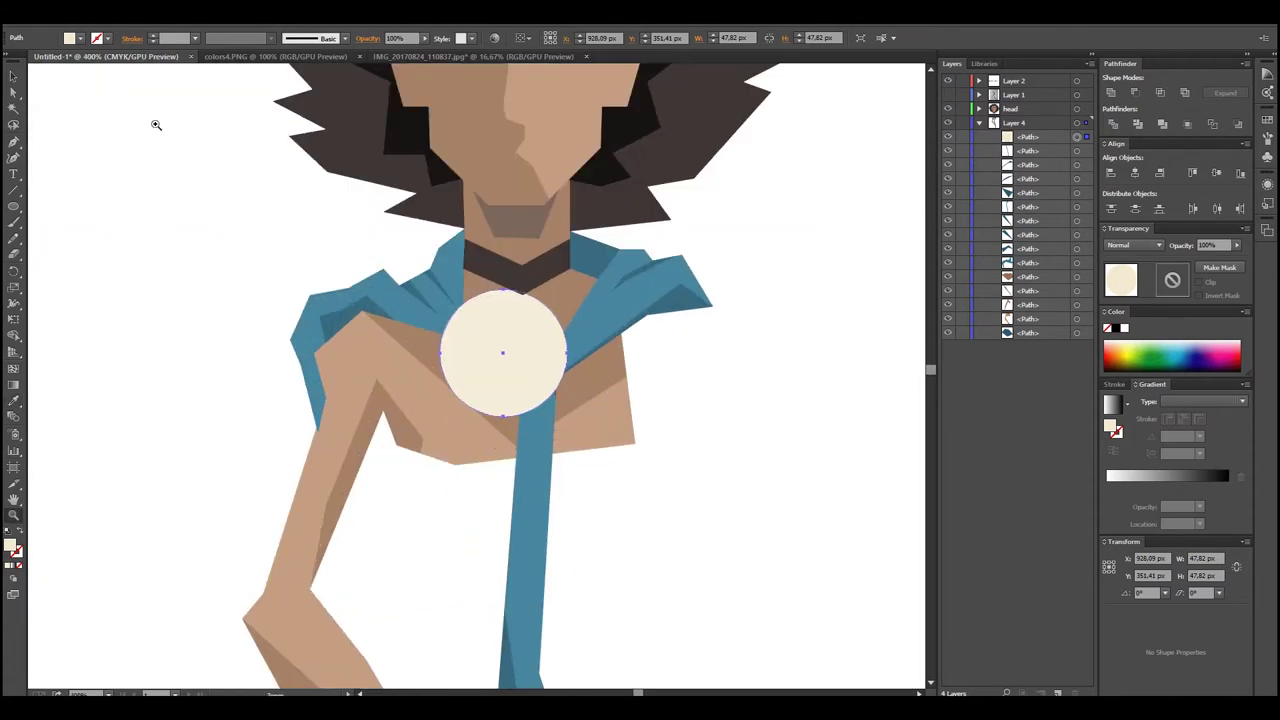
{"action": "left_click_drag", "start_coordinate": [563, 428], "coordinate": [555, 404]}
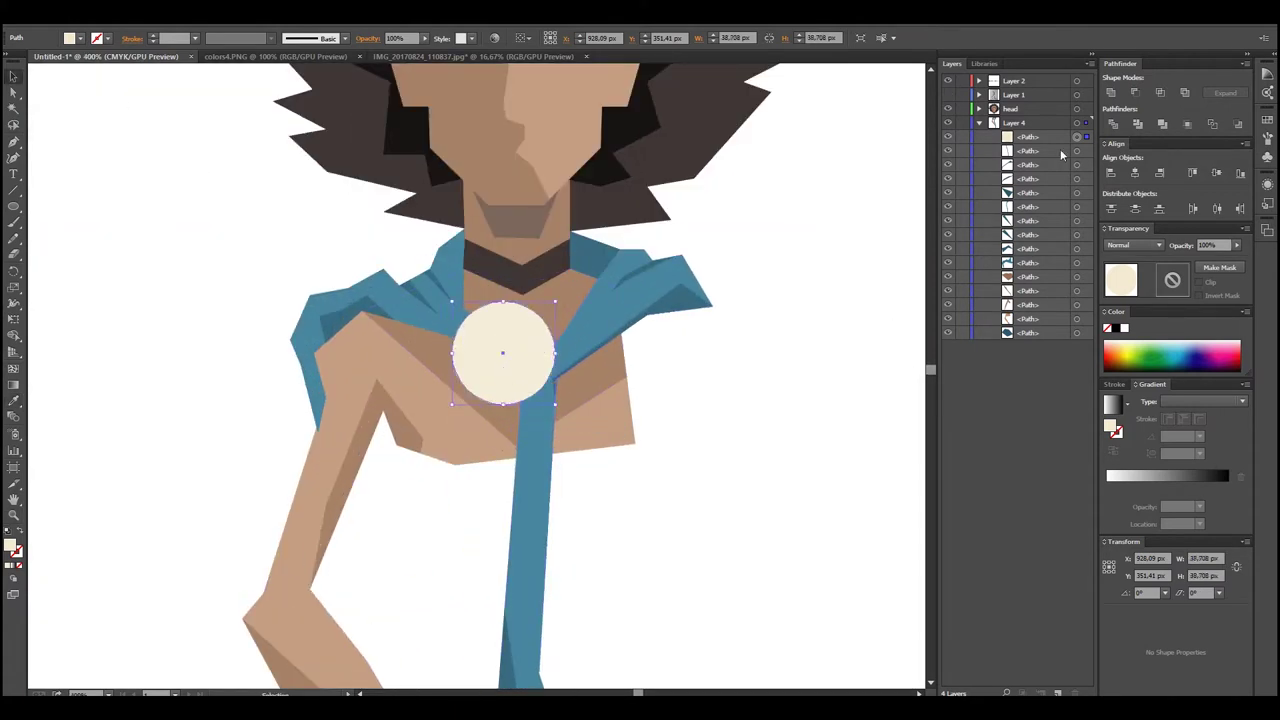
Tuck the circle behind the blue cloak strip and add a smaller centred copy inside
{"action": "left_click_drag", "start_coordinate": [1031, 272], "coordinate": [1030, 269]}
{"action": "left_click_drag", "start_coordinate": [590, 410], "coordinate": [577, 401]}
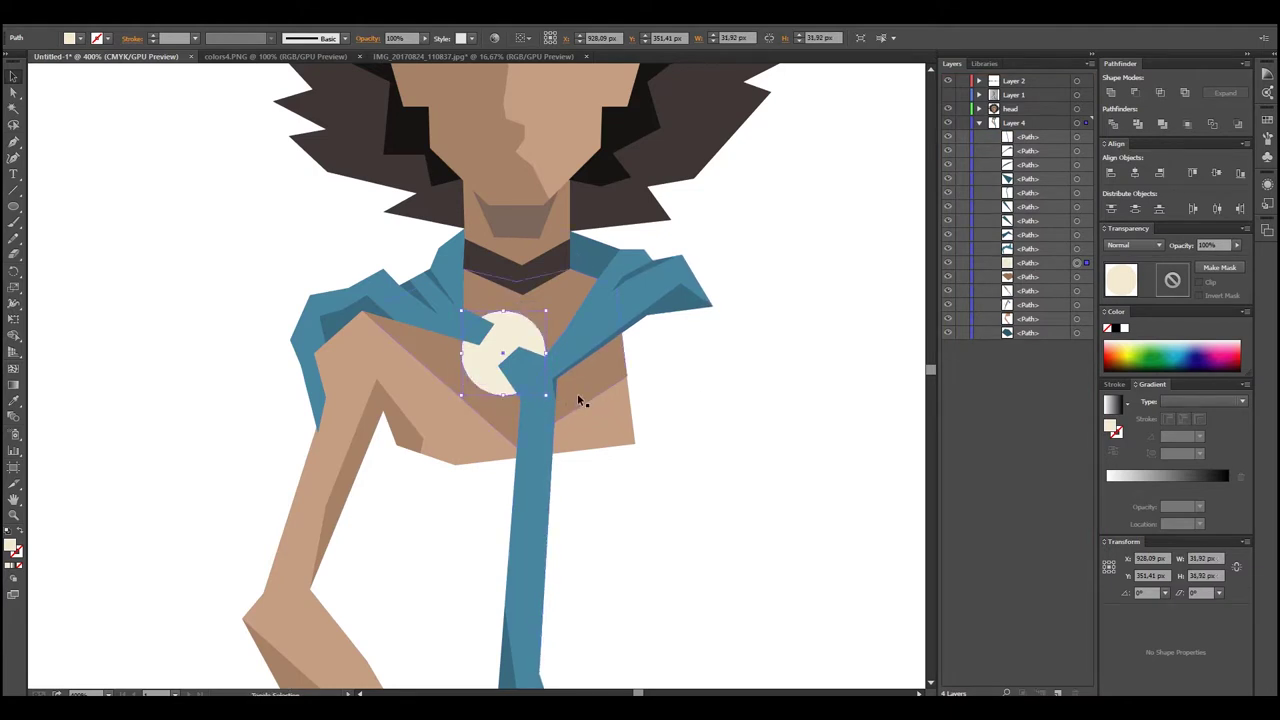
{"action": "left_click_drag", "start_coordinate": [550, 393], "coordinate": [561, 408]}
{"action": "left_click_drag", "start_coordinate": [1045, 476], "coordinate": [1061, 363]}
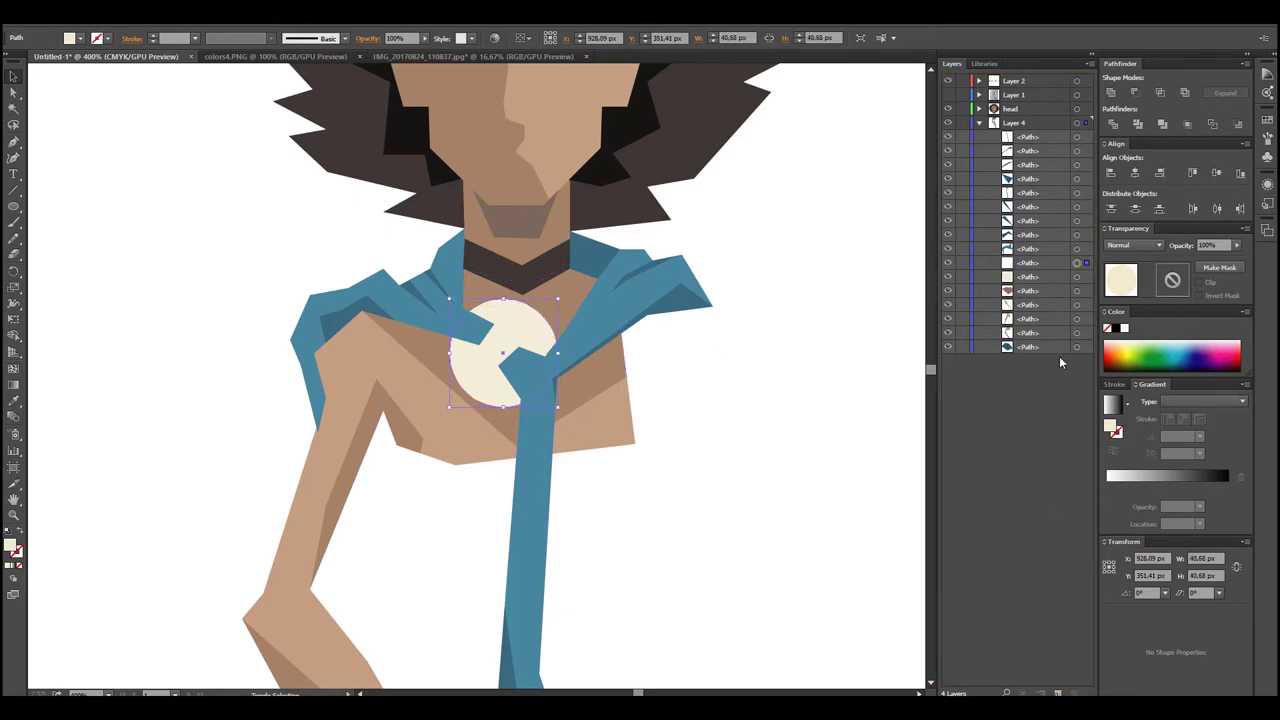
{"action": "left_click_drag", "start_coordinate": [557, 408], "coordinate": [545, 393]}
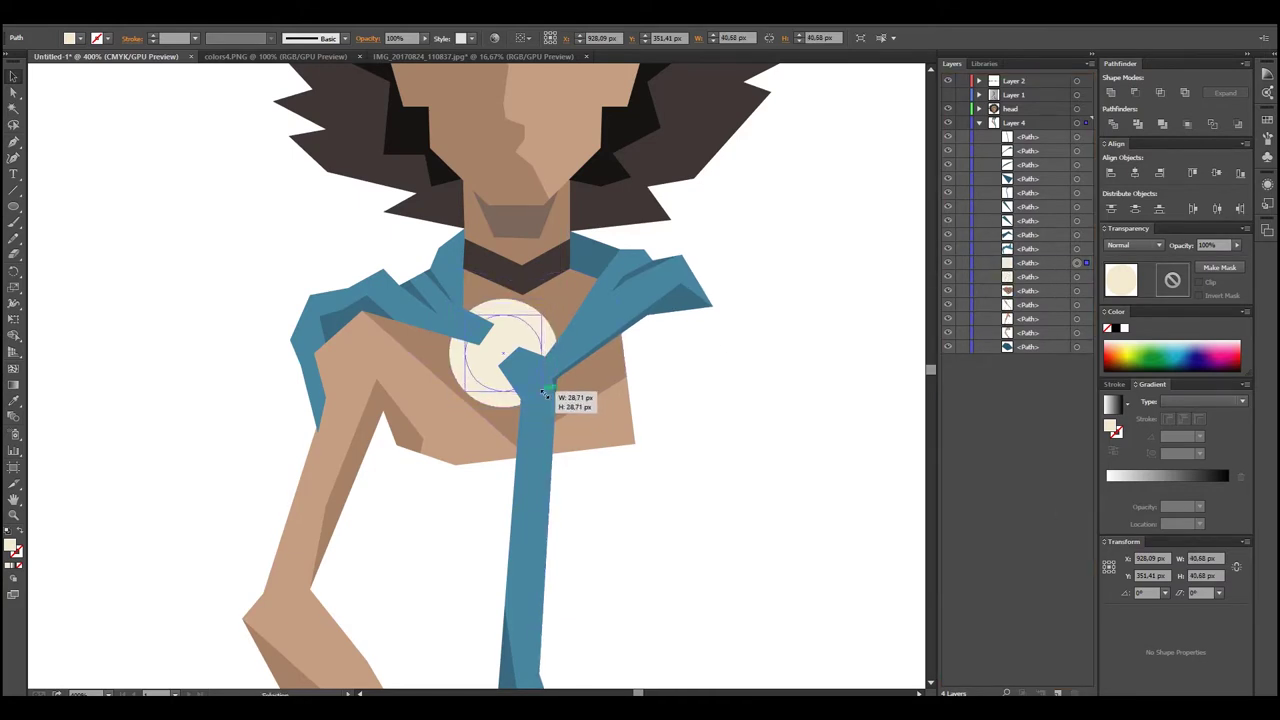
Exclude the inner circle to form a cream ring, then shrink it and nudge it up
{"action": "left_click", "coordinate": [1076, 276], "text": "shift"}
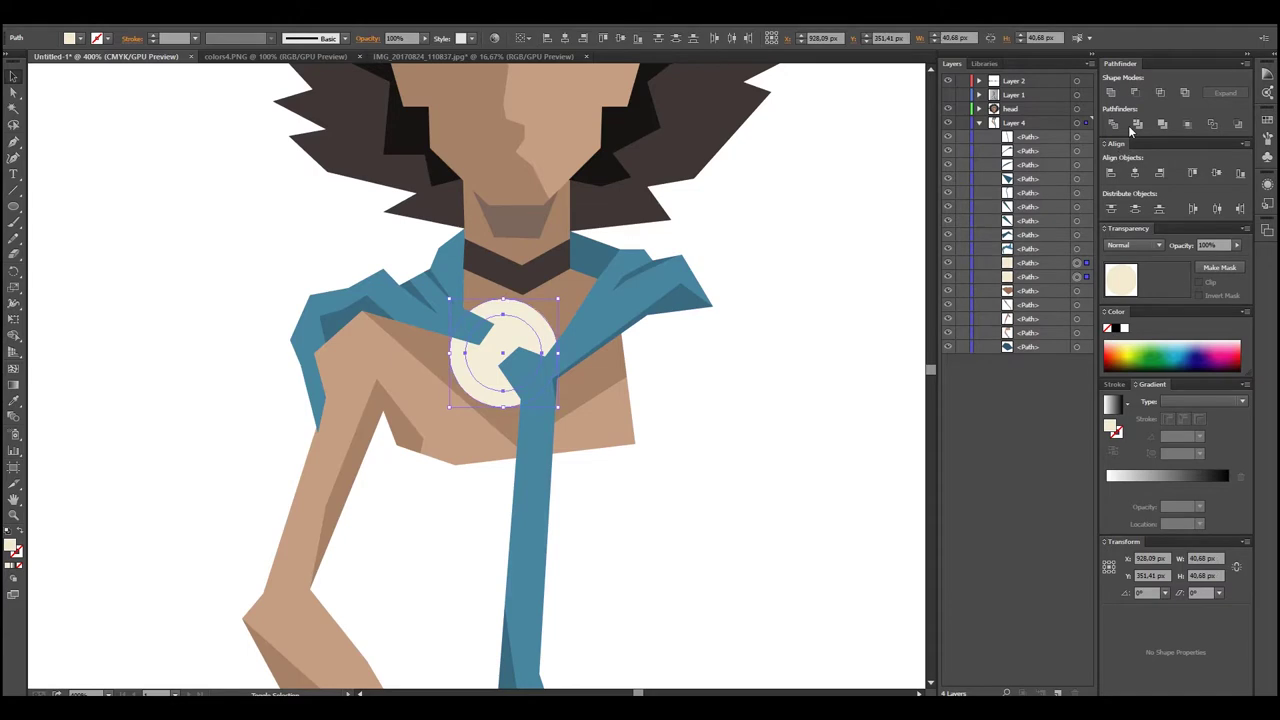
{"action": "key", "text": "ctrl+8"}
{"action": "left_click_drag", "start_coordinate": [557, 408], "coordinate": [547, 400]}
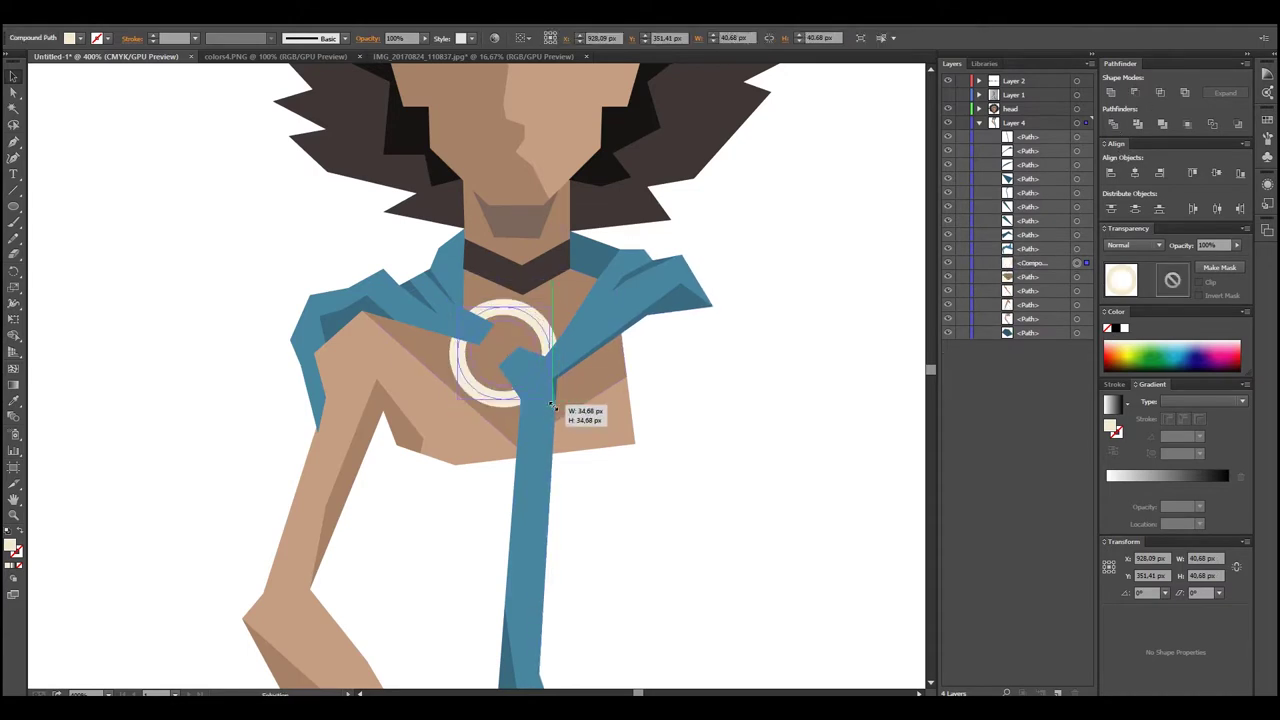
{"action": "key", "text": "Up"}
{"action": "key", "text": "Up"}
Raise the brown chest shape's bottom anchor and sample a beige colour from the palette
{"action": "key", "text": "a"}
{"action": "left_click", "coordinate": [510, 424]}
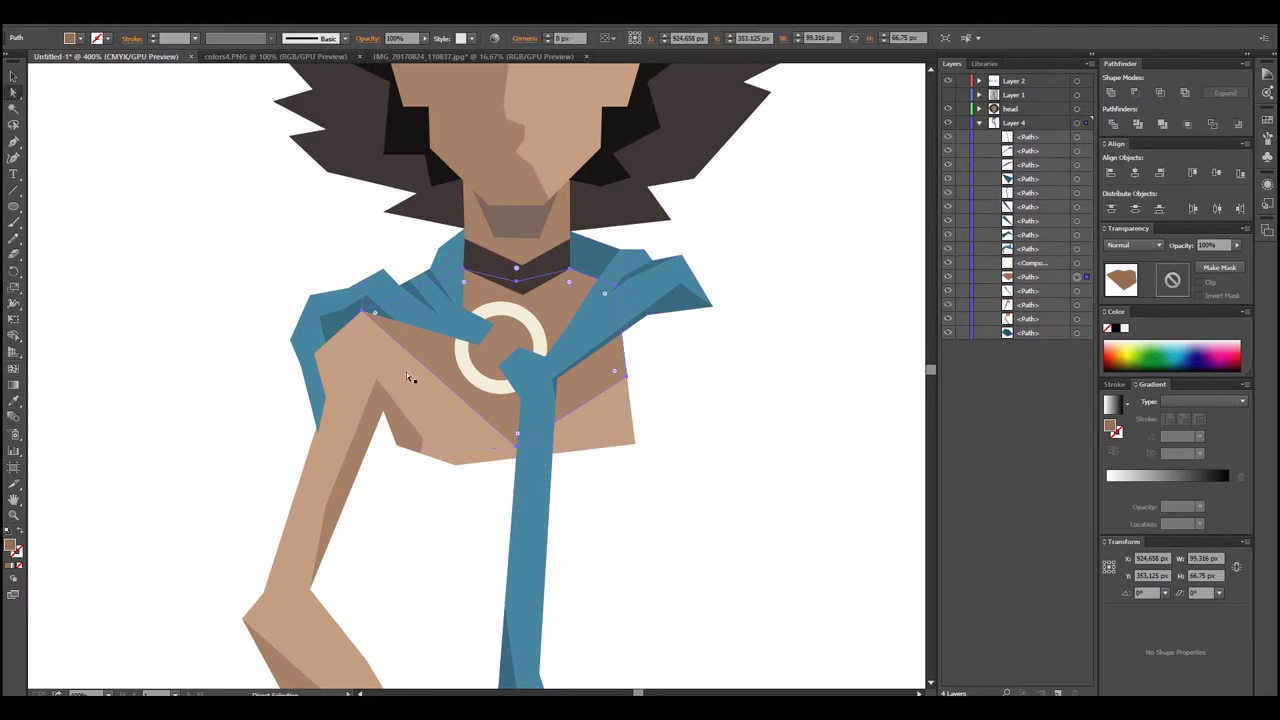
{"action": "left_click_drag", "start_coordinate": [517, 433], "coordinate": [543, 405]}
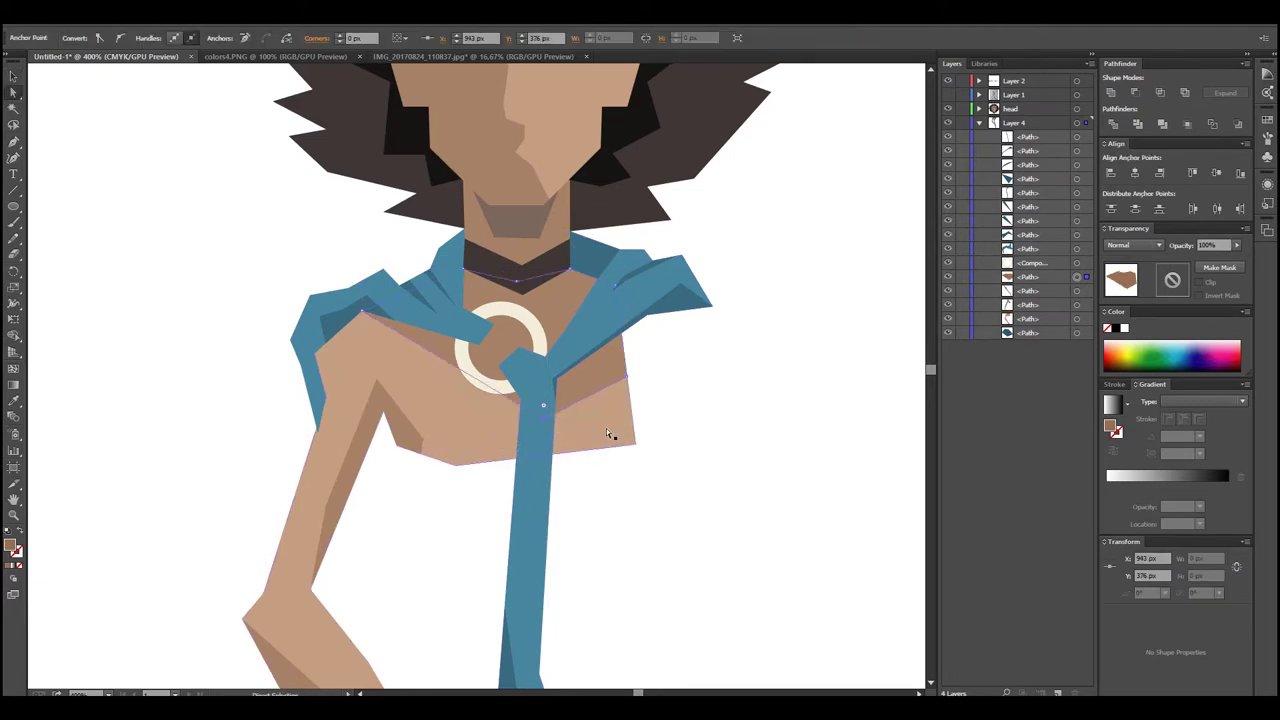
{"action": "scroll", "coordinate": [758, 406], "scroll_direction": "up", "scroll_amount": 3}
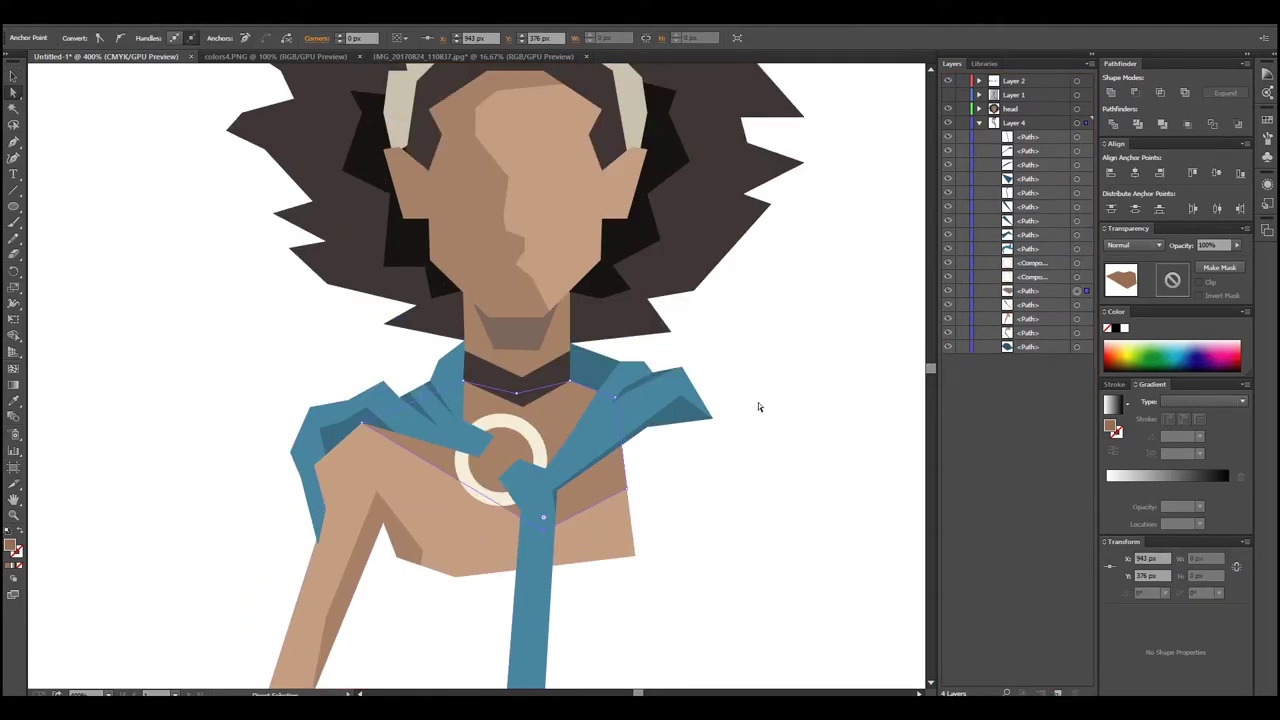
{"action": "scroll", "coordinate": [758, 406], "scroll_direction": "up", "scroll_amount": 5}
{"action": "scroll", "coordinate": [757, 406], "scroll_direction": "down", "scroll_amount": 5}
{"action": "scroll", "coordinate": [728, 408], "scroll_direction": "right", "scroll_amount": 3}
{"action": "key", "text": "i"}
{"action": "left_click", "coordinate": [746, 308]}
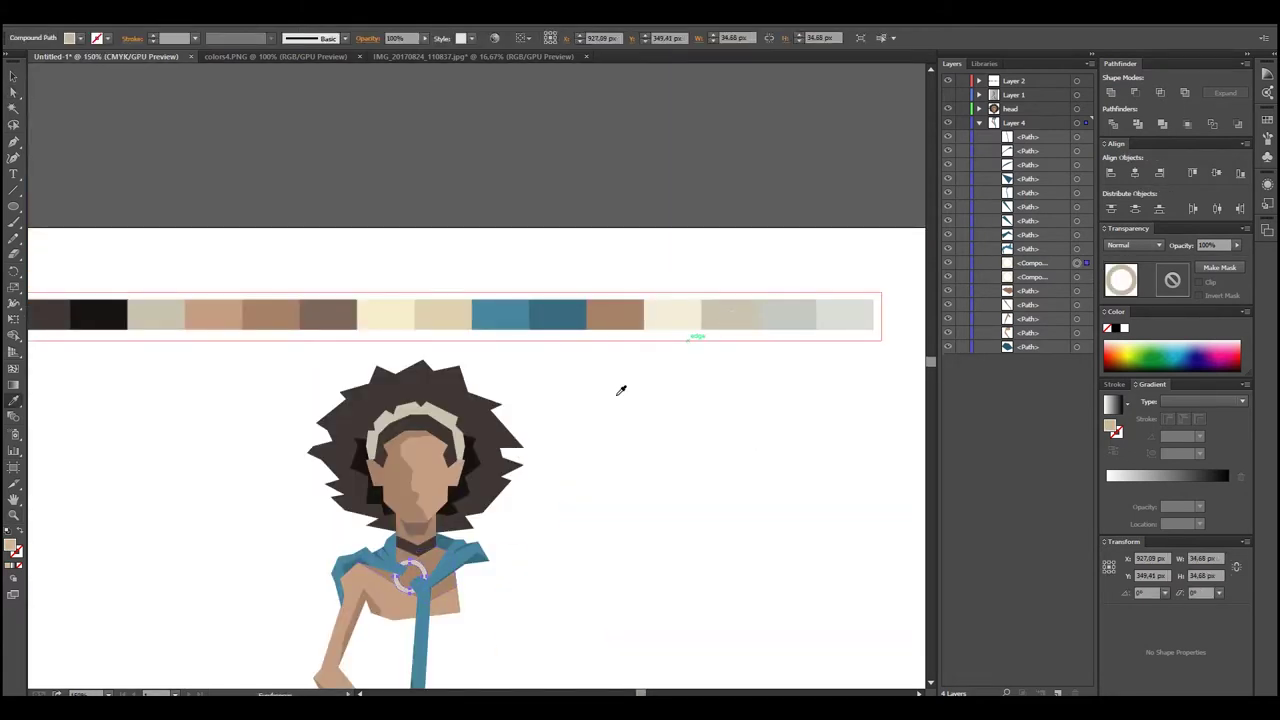
Zoom in and draw a beige polygon over the lower-left part of the ring
{"action": "scroll", "coordinate": [621, 390], "scroll_direction": "down", "scroll_amount": 1}
{"action": "key", "text": "z"}
{"action": "left_click", "coordinate": [479, 377]}
{"action": "left_click", "coordinate": [479, 377]}
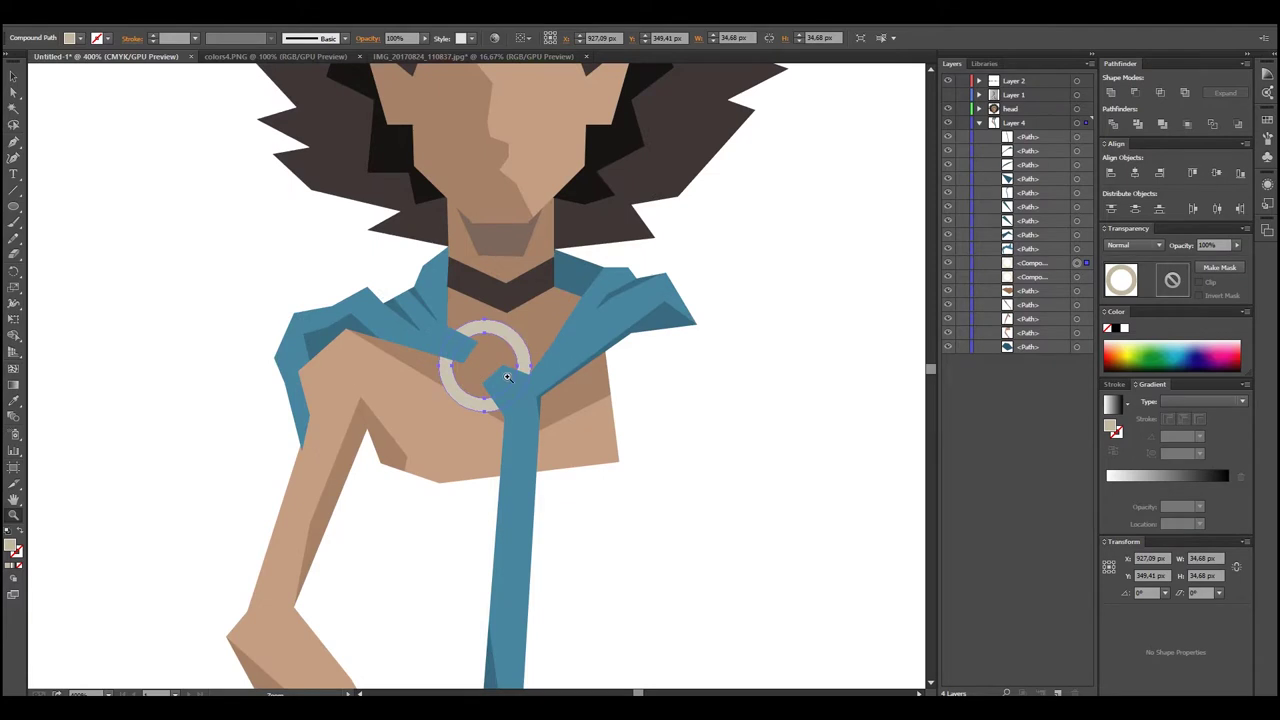
{"action": "left_click", "coordinate": [433, 337]}
{"action": "left_click", "coordinate": [543, 408]}
{"action": "left_click", "coordinate": [481, 515]}
{"action": "left_click", "coordinate": [384, 425]}
{"action": "left_click", "coordinate": [433, 337]}
Divide the ring with the polygon, leaving a darker beige lower-left arc, then deselect
{"action": "left_click", "coordinate": [1089, 285], "text": "shift"}
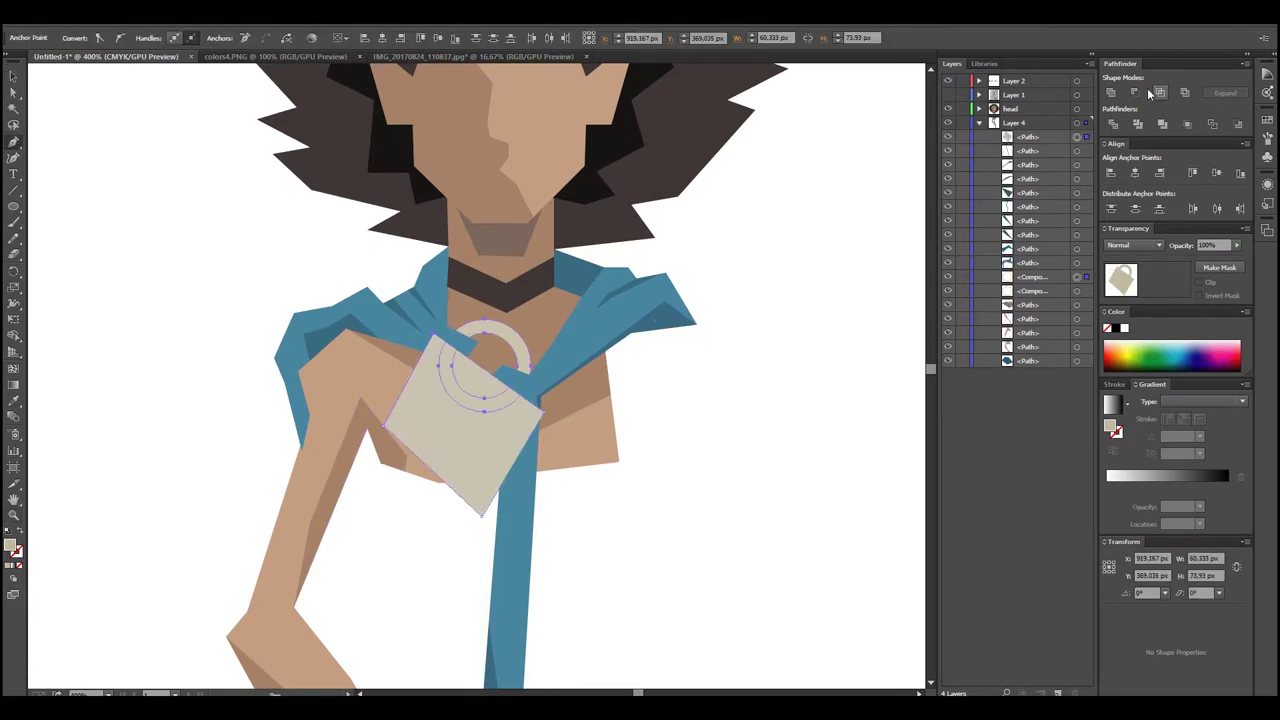
{"action": "left_click", "coordinate": [1160, 92]}
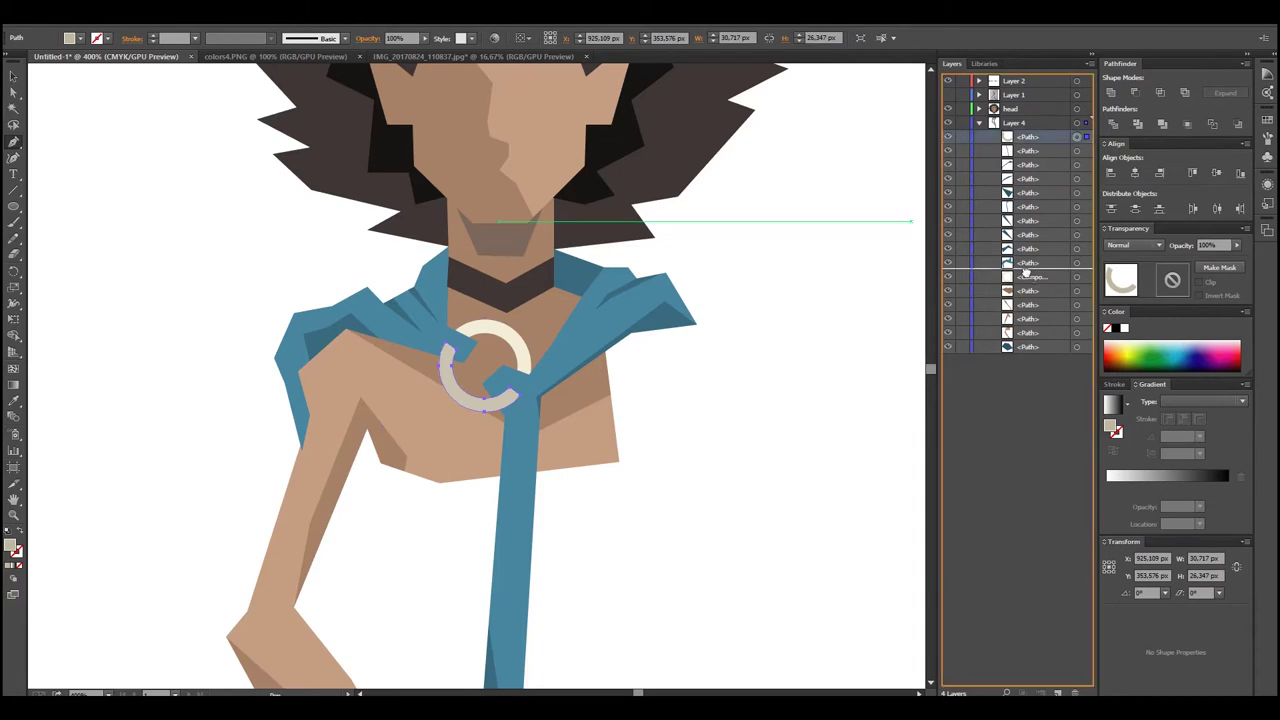
{"action": "left_click", "coordinate": [1075, 260]}
{"action": "key", "text": "ctrl+shift+a"}
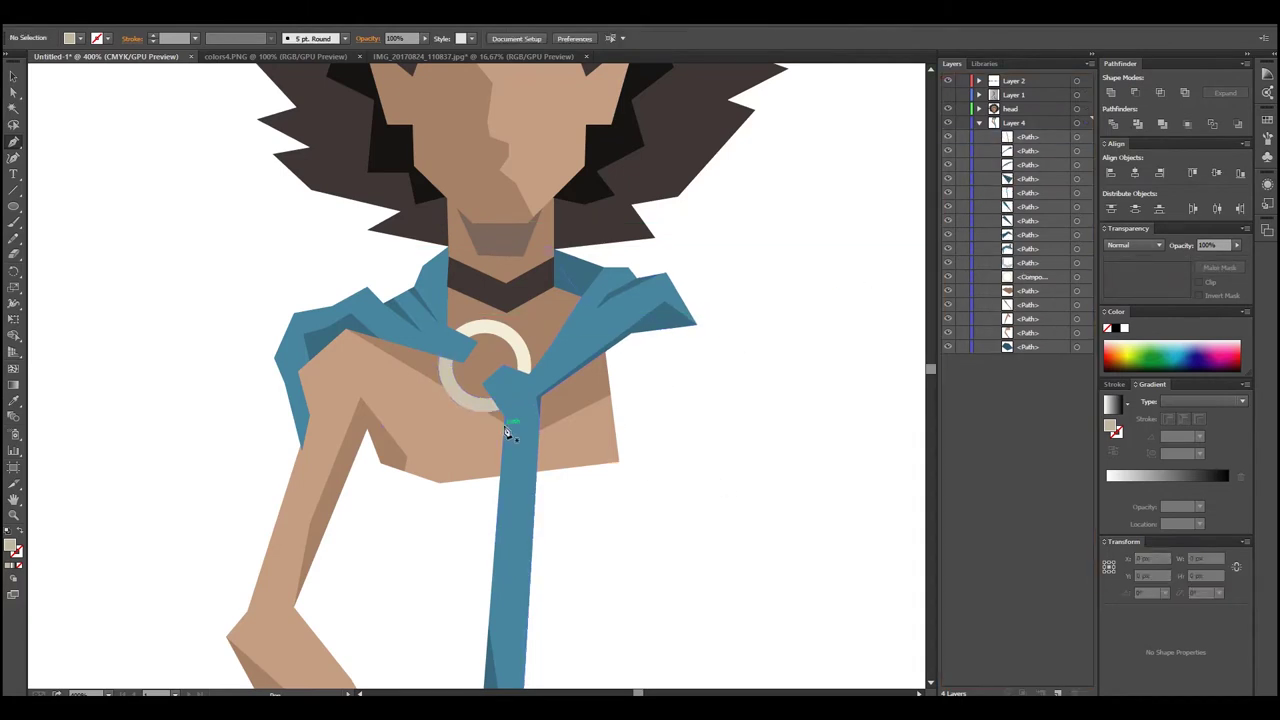
{"action": "scroll", "coordinate": [507, 420], "scroll_direction": "down", "scroll_amount": 3}
{"action": "scroll", "coordinate": [508, 410], "scroll_direction": "down", "scroll_amount": 2}
{"action": "scroll", "coordinate": [509, 400], "scroll_direction": "up", "scroll_amount": 3}
{"action": "scroll", "coordinate": [510, 390], "scroll_direction": "down", "scroll_amount": 3}
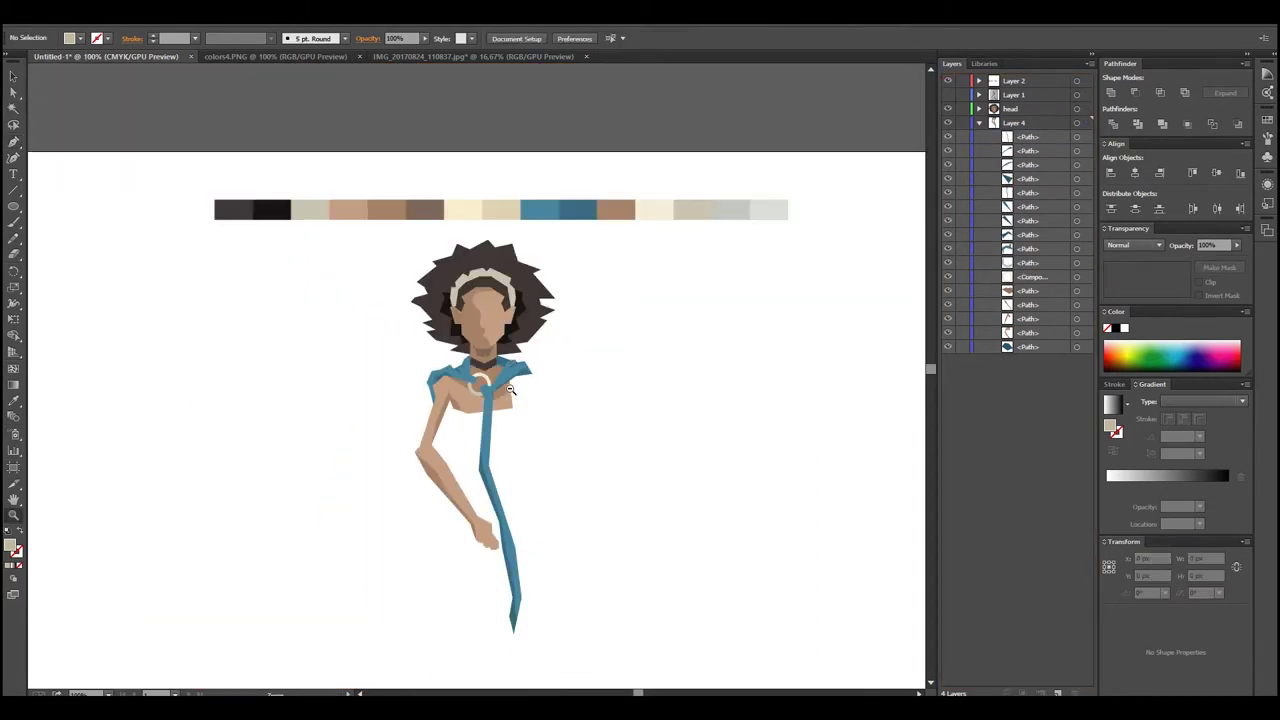
Trace the dress outline from the neck down the right side to the leg
{"action": "mouse_move", "coordinate": [559, 484]}
{"action": "left_mouse_down"}
{"action": "mouse_move", "coordinate": [543, 443]}
{"action": "mouse_move", "coordinate": [549, 354]}
{"action": "left_mouse_up"}
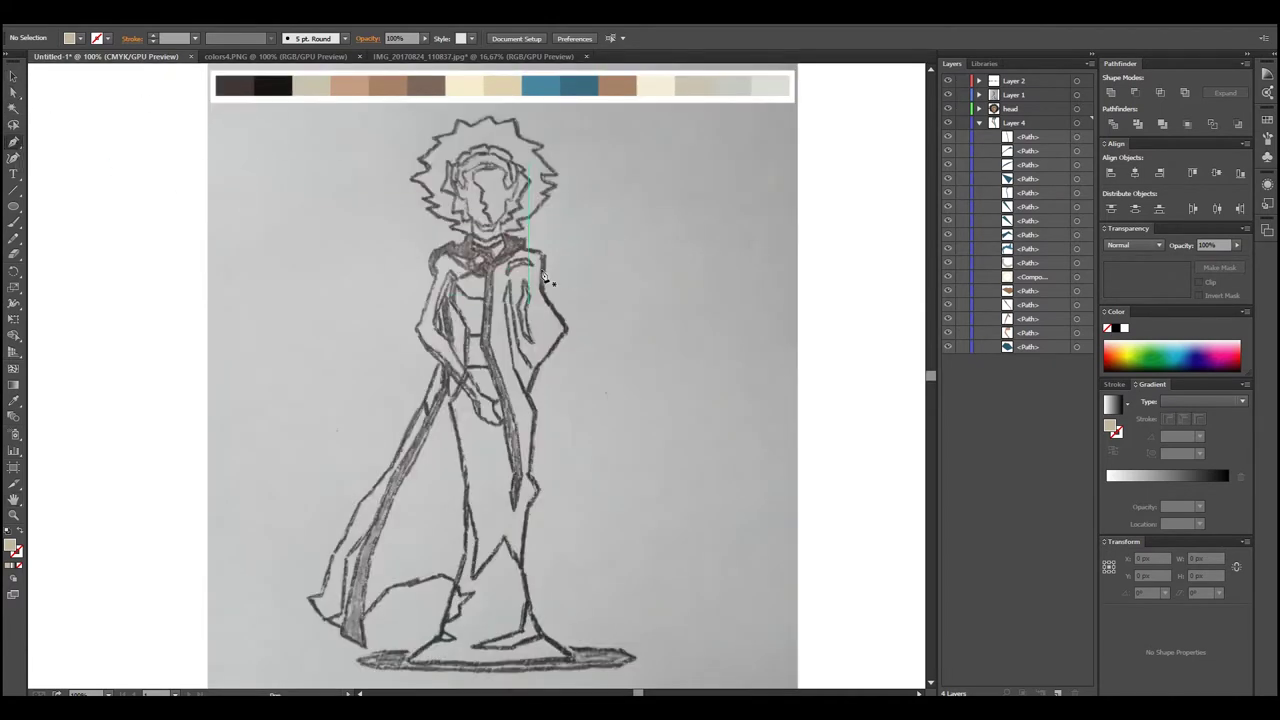
{"action": "left_click", "coordinate": [518, 250]}
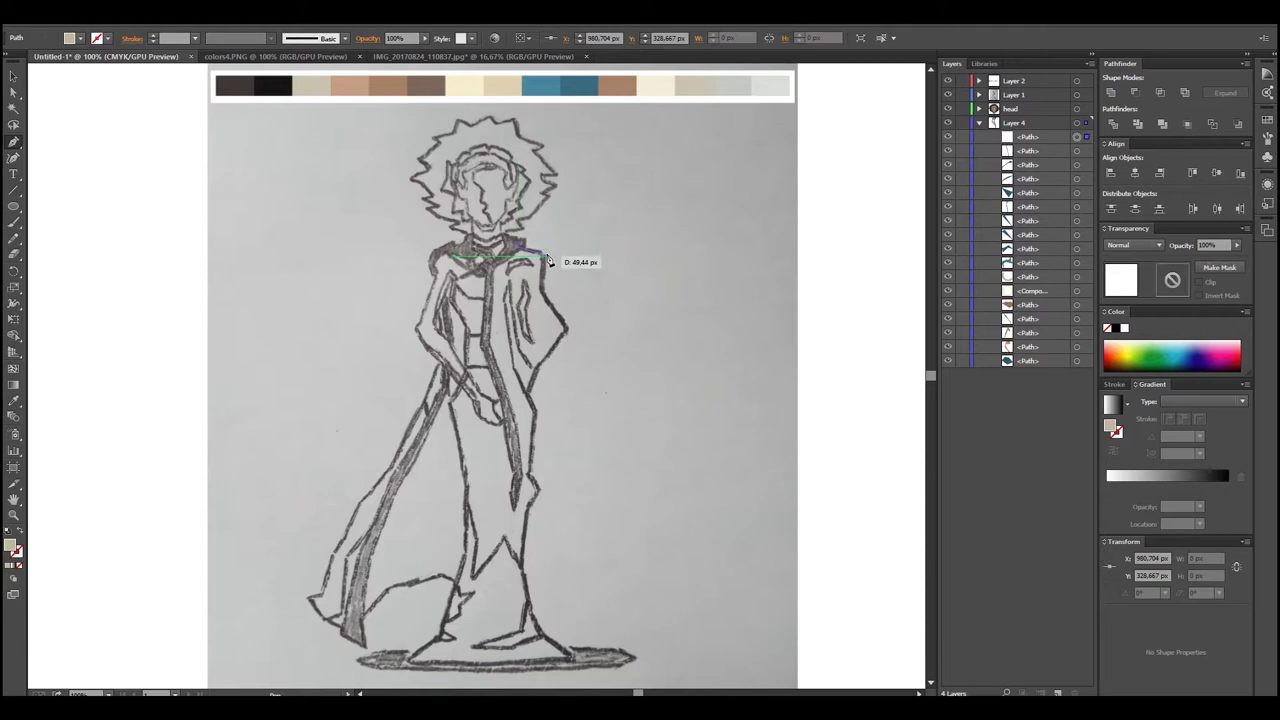
{"action": "left_click", "coordinate": [541, 290]}
{"action": "left_click", "coordinate": [567, 328]}
{"action": "left_click", "coordinate": [541, 367]}
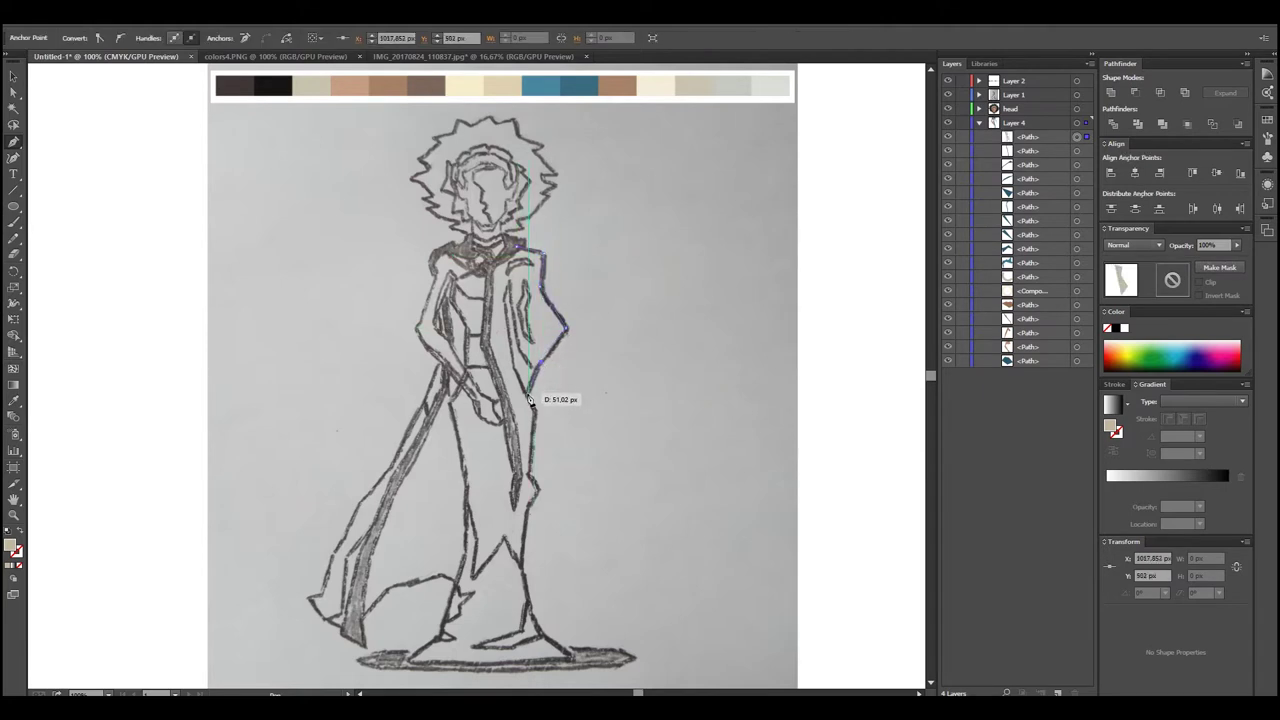
{"action": "left_click", "coordinate": [537, 412]}
{"action": "left_click", "coordinate": [540, 492]}
{"action": "left_click", "coordinate": [528, 511]}
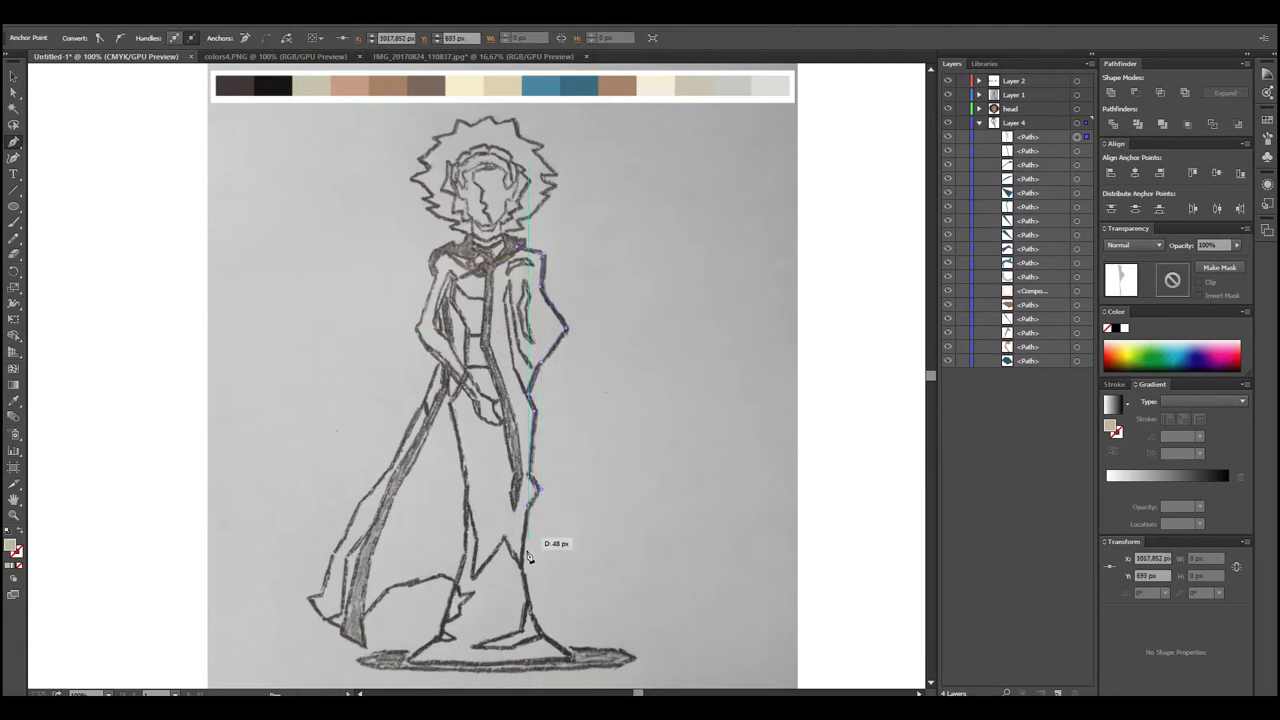
{"action": "left_click", "coordinate": [526, 603]}
Trace the dress hem and left side, closing the outline at the neck
{"action": "left_click", "coordinate": [575, 659]}
{"action": "left_click", "coordinate": [410, 661]}
{"action": "left_click", "coordinate": [439, 630]}
{"action": "left_click", "coordinate": [468, 571]}
{"action": "left_click", "coordinate": [467, 490]}
{"action": "left_click", "coordinate": [452, 403]}
{"action": "left_click", "coordinate": [467, 335]}
{"action": "left_click", "coordinate": [522, 248]}
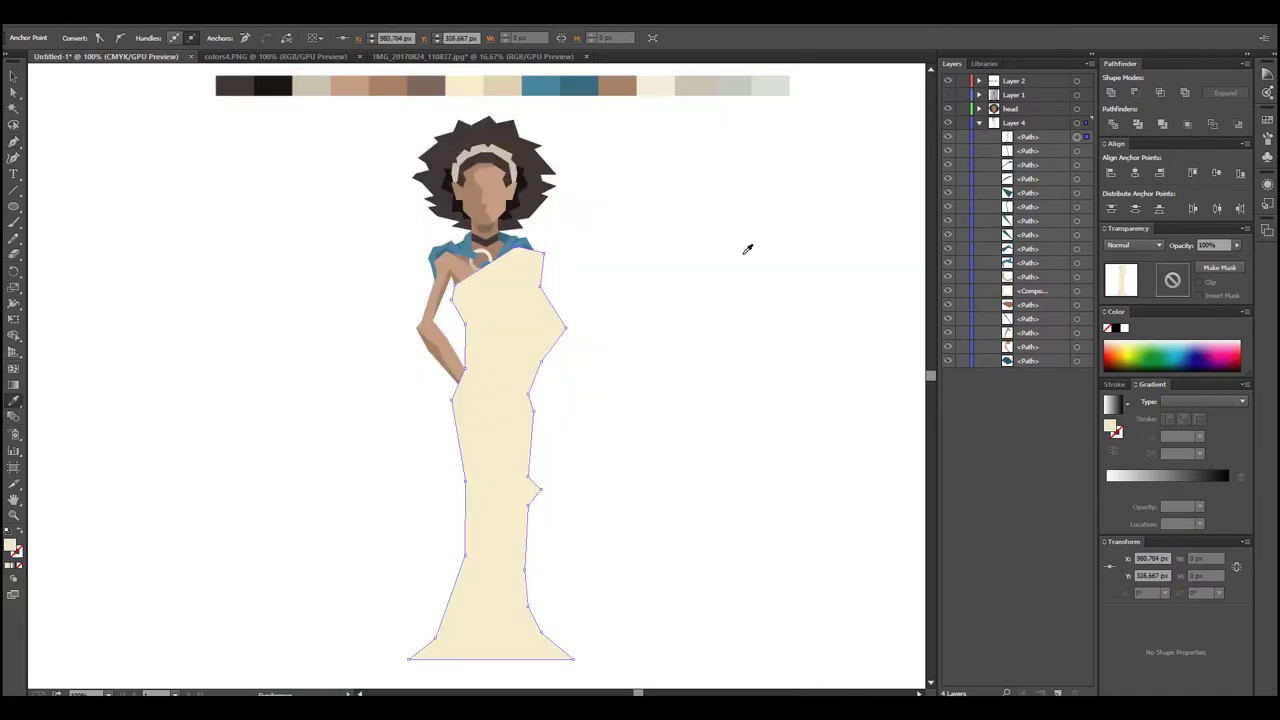
Move the dress layer, Layer 5, beneath Layer 4
{"action": "left_click", "coordinate": [979, 123]}
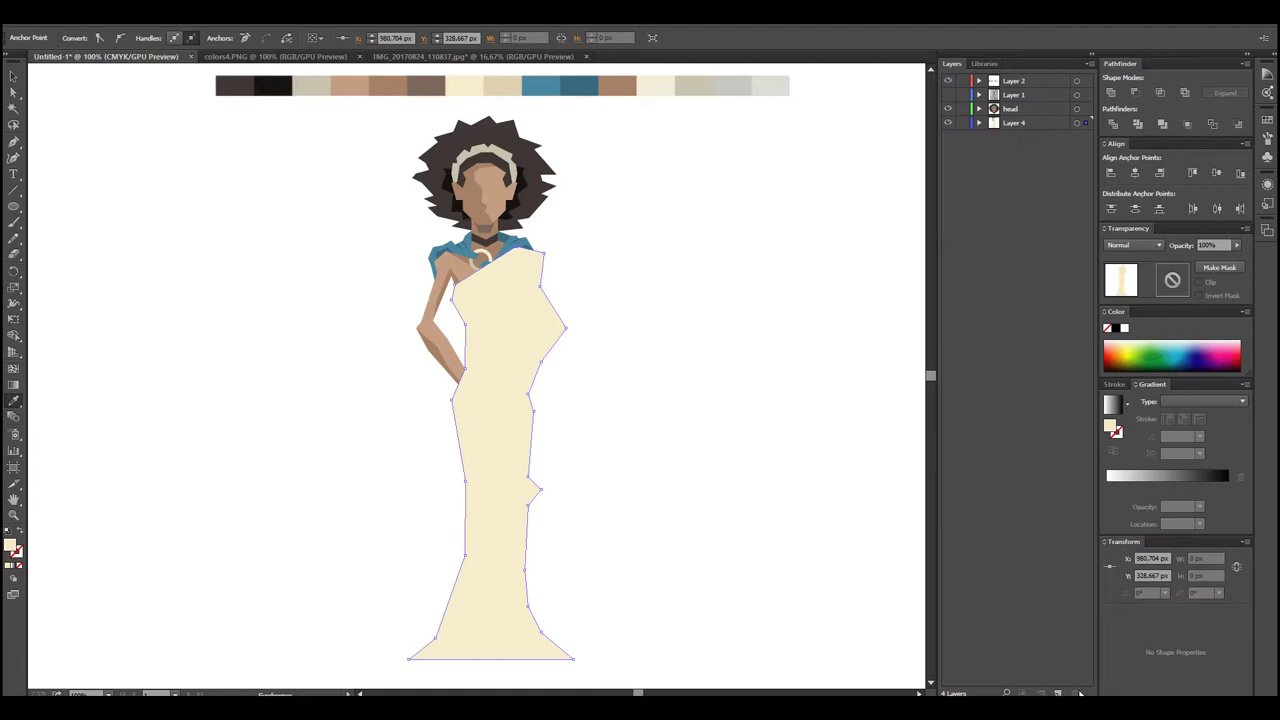
{"action": "mouse_move", "coordinate": [1037, 125]}
{"action": "left_mouse_down"}
{"action": "mouse_move", "coordinate": [1020, 140]}
{"action": "mouse_move", "coordinate": [1010, 370]}
{"action": "left_mouse_up"}
{"action": "left_click", "coordinate": [979, 122]}
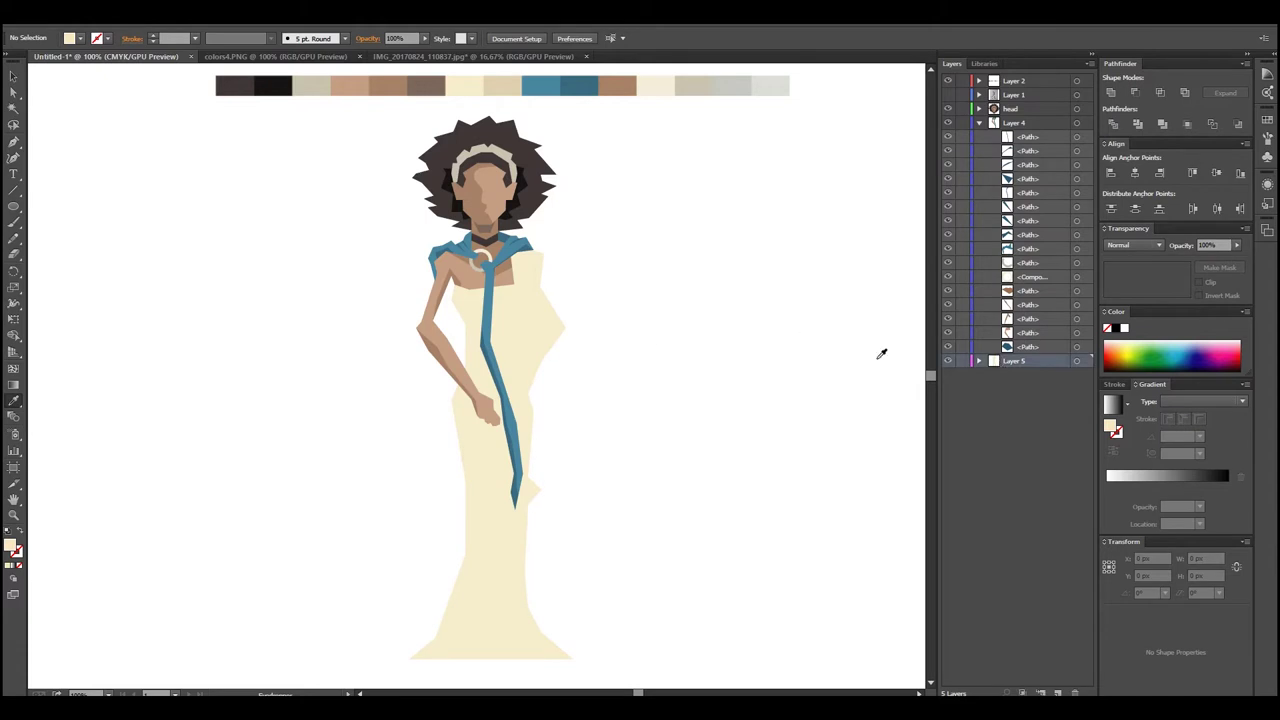
Create Layer 6 and draw a cream shoulder panel over the upper chest
{"action": "left_click", "coordinate": [1040, 125]}
{"action": "left_click", "coordinate": [1058, 692]}
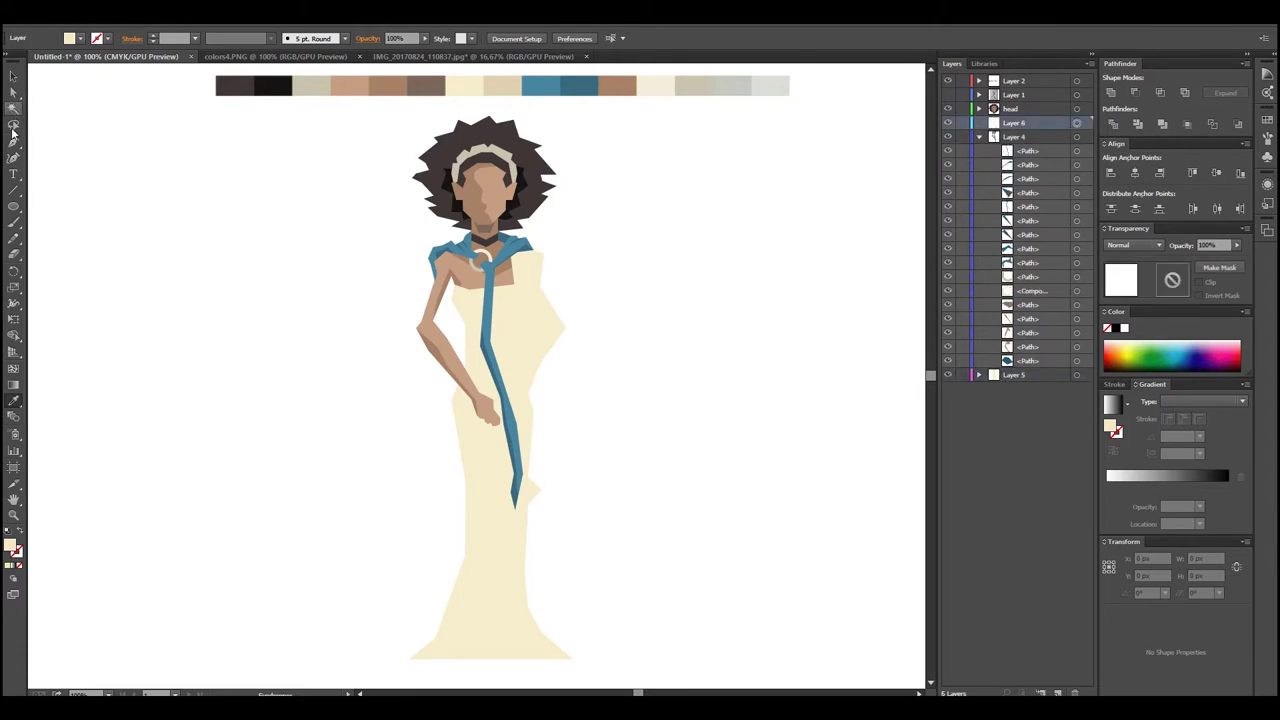
{"action": "left_click", "coordinate": [484, 253]}
{"action": "left_click", "coordinate": [528, 258]}
{"action": "left_click", "coordinate": [530, 304]}
{"action": "left_click", "coordinate": [456, 283]}
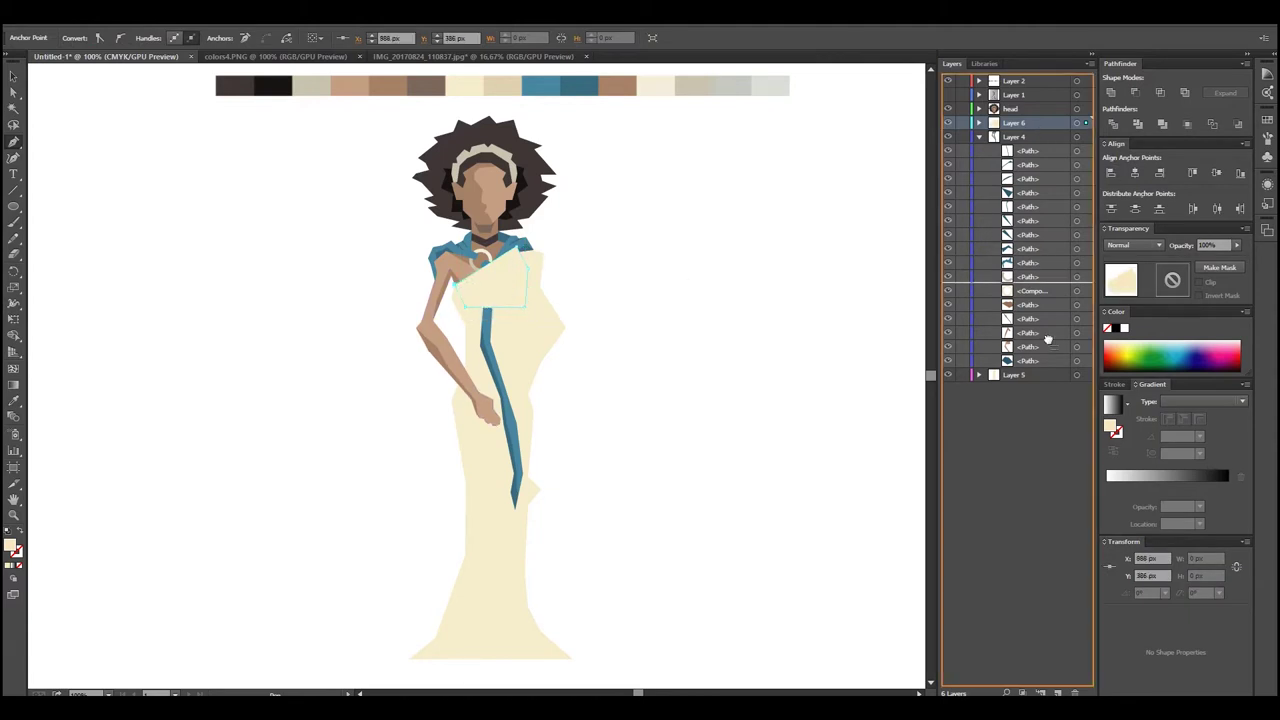
Nest Layer 6 inside Layer 4, fit the figure in view, and show the sketch with the dress selected
{"action": "left_click_drag", "start_coordinate": [1043, 287], "coordinate": [1043, 288]}
{"action": "key", "text": "z"}
{"action": "left_click", "coordinate": [490, 262]}
{"action": "left_click", "coordinate": [1086, 81]}
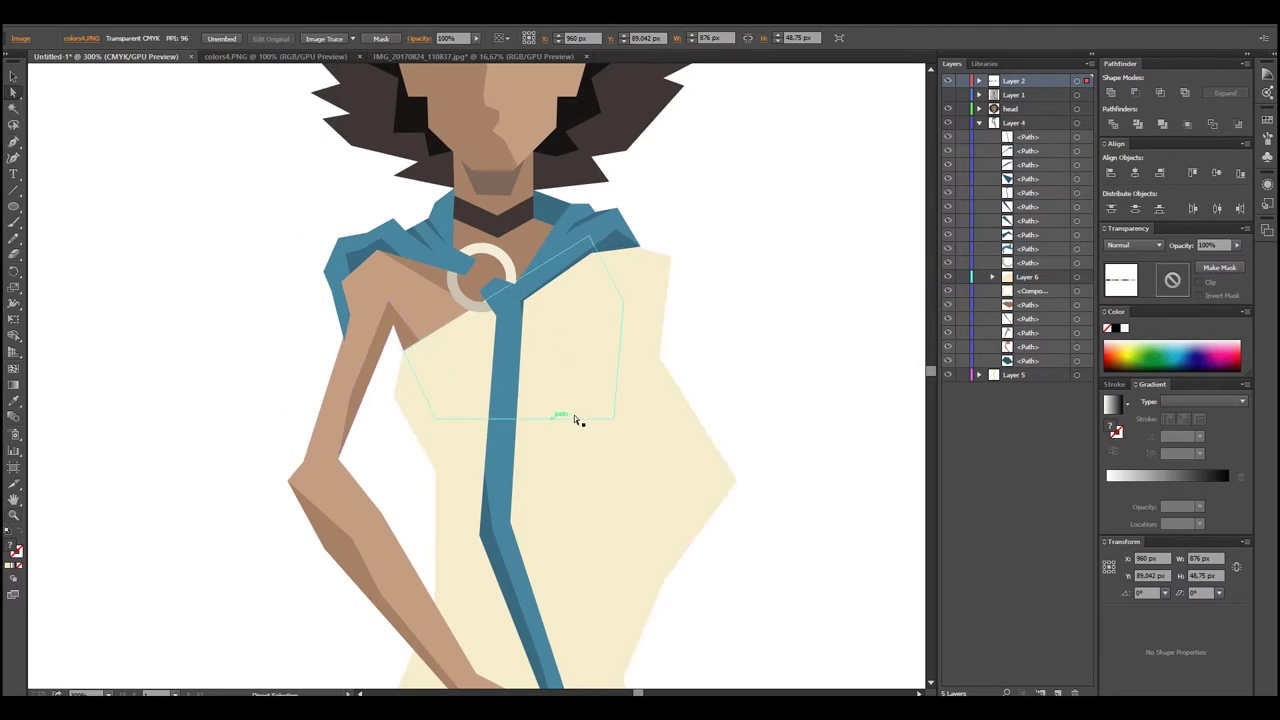
{"action": "scroll", "coordinate": [555, 422], "scroll_direction": "down", "scroll_amount": 5}
{"action": "key", "text": "ctrl+1"}
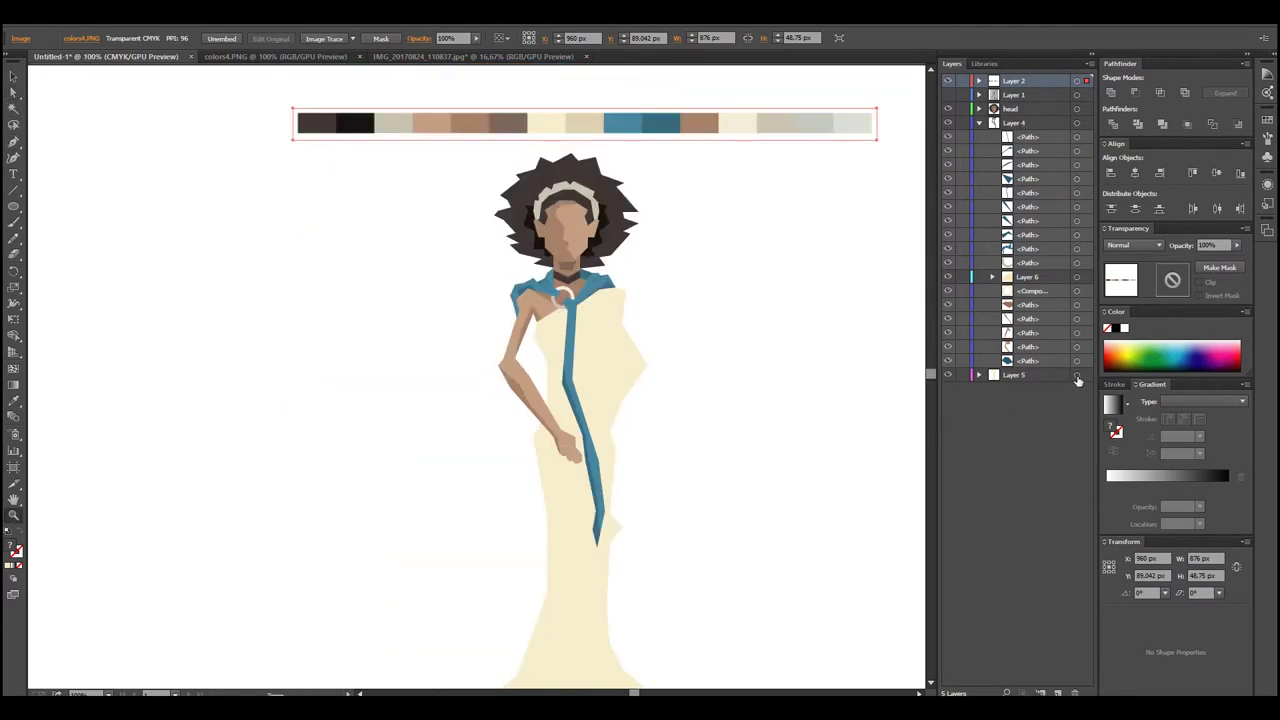
{"action": "left_click", "coordinate": [1077, 376]}
{"action": "scroll", "coordinate": [568, 316], "scroll_direction": "down", "scroll_amount": 2}
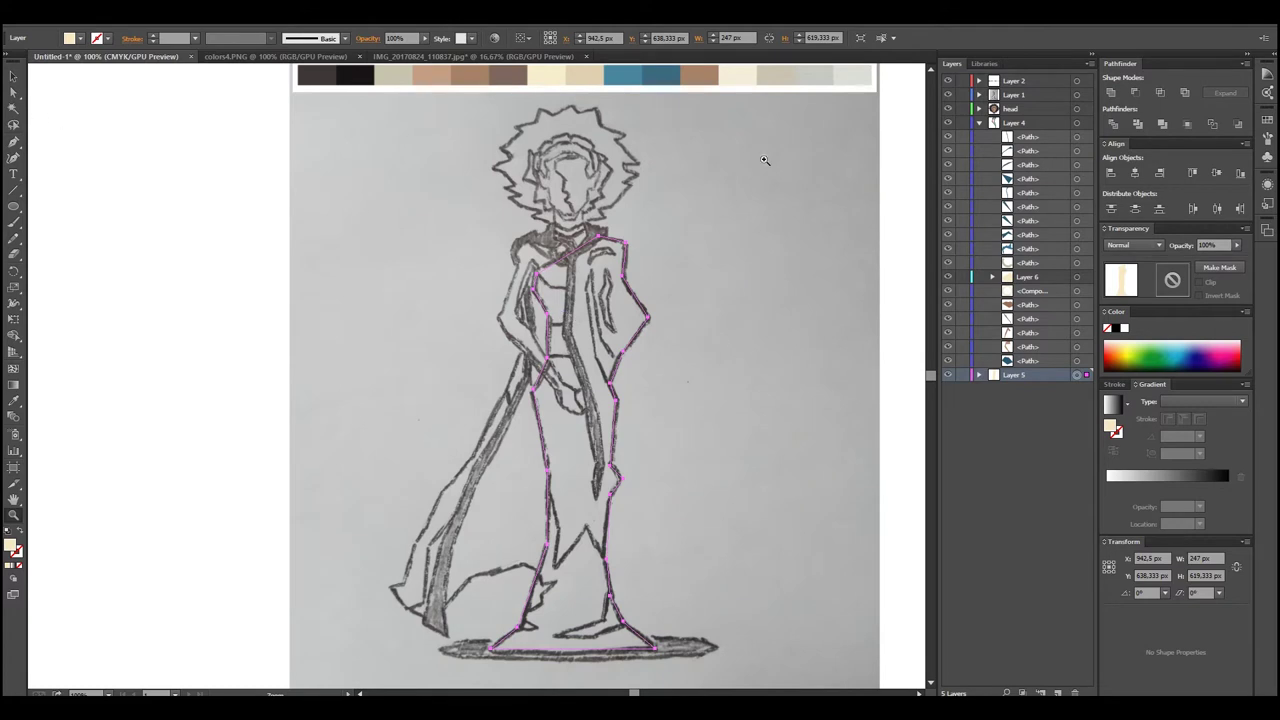
Trace a darker beige curved fold panel down the dress's left side on Layer 5
{"action": "left_click", "coordinate": [1086, 94]}
{"action": "left_click", "coordinate": [1048, 378]}
{"action": "left_click", "coordinate": [566, 284]}
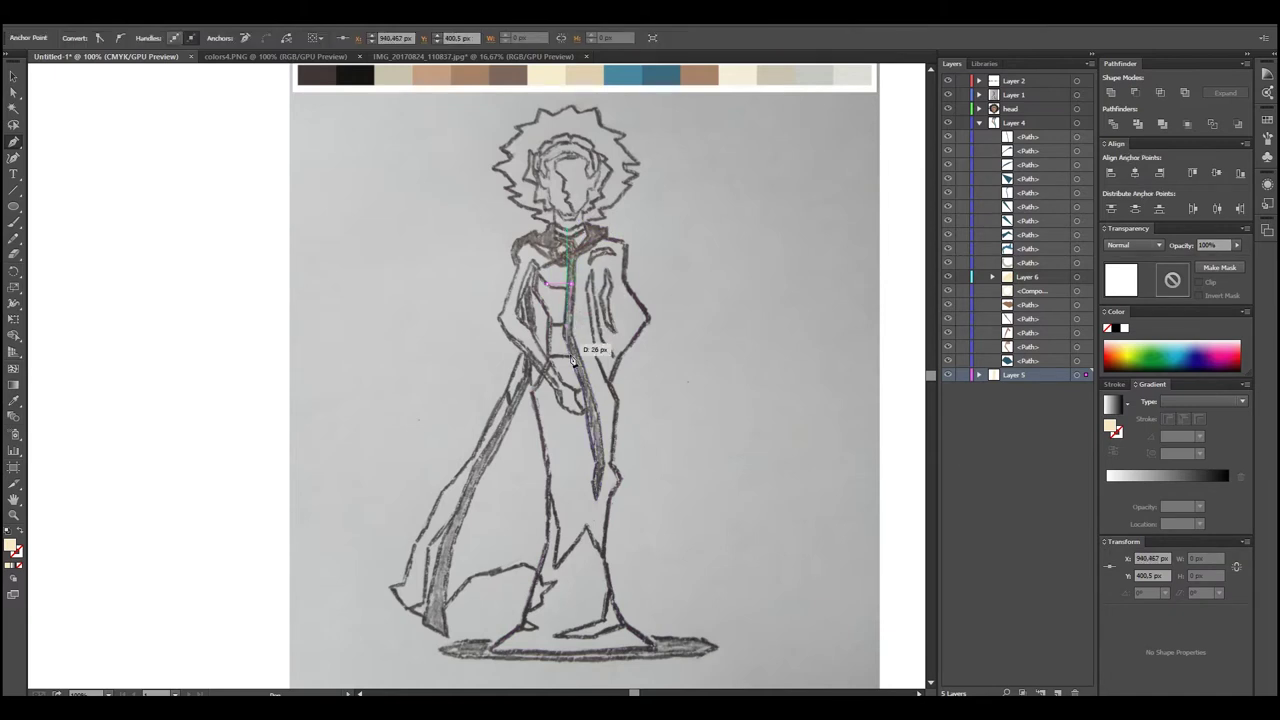
{"action": "left_click", "coordinate": [597, 436]}
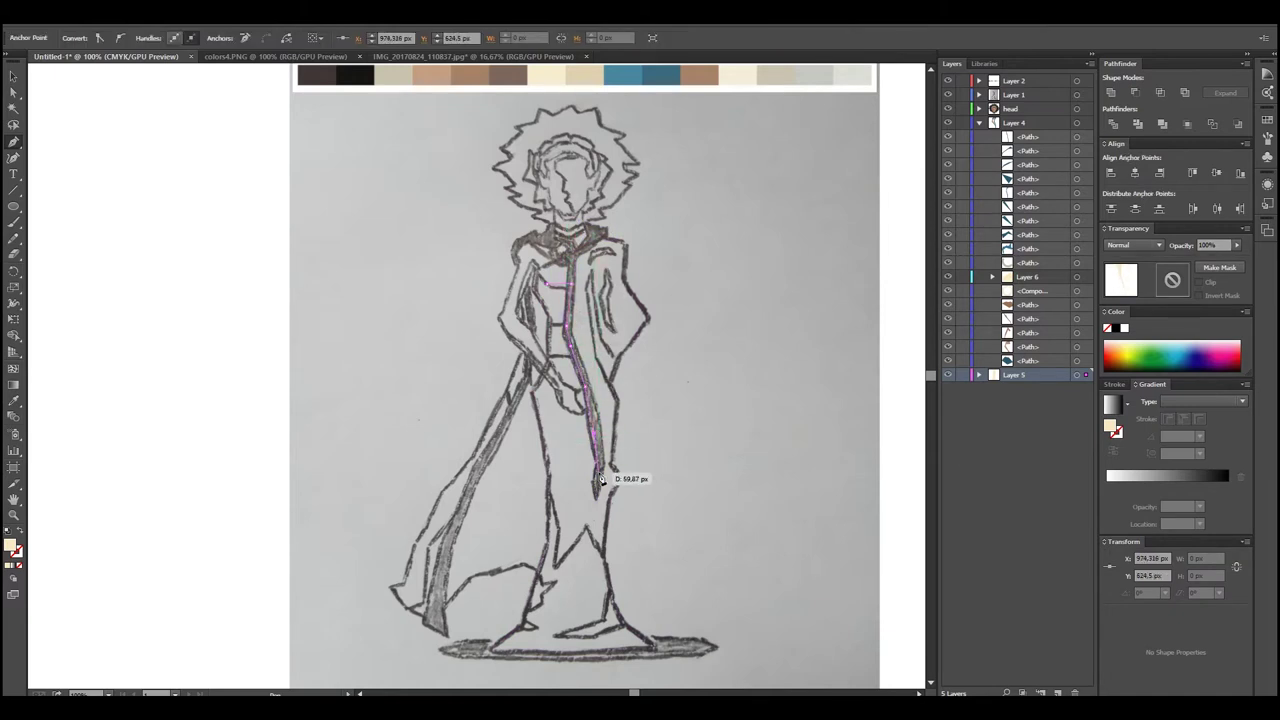
{"action": "left_click_drag", "start_coordinate": [600, 512], "coordinate": [611, 571]}
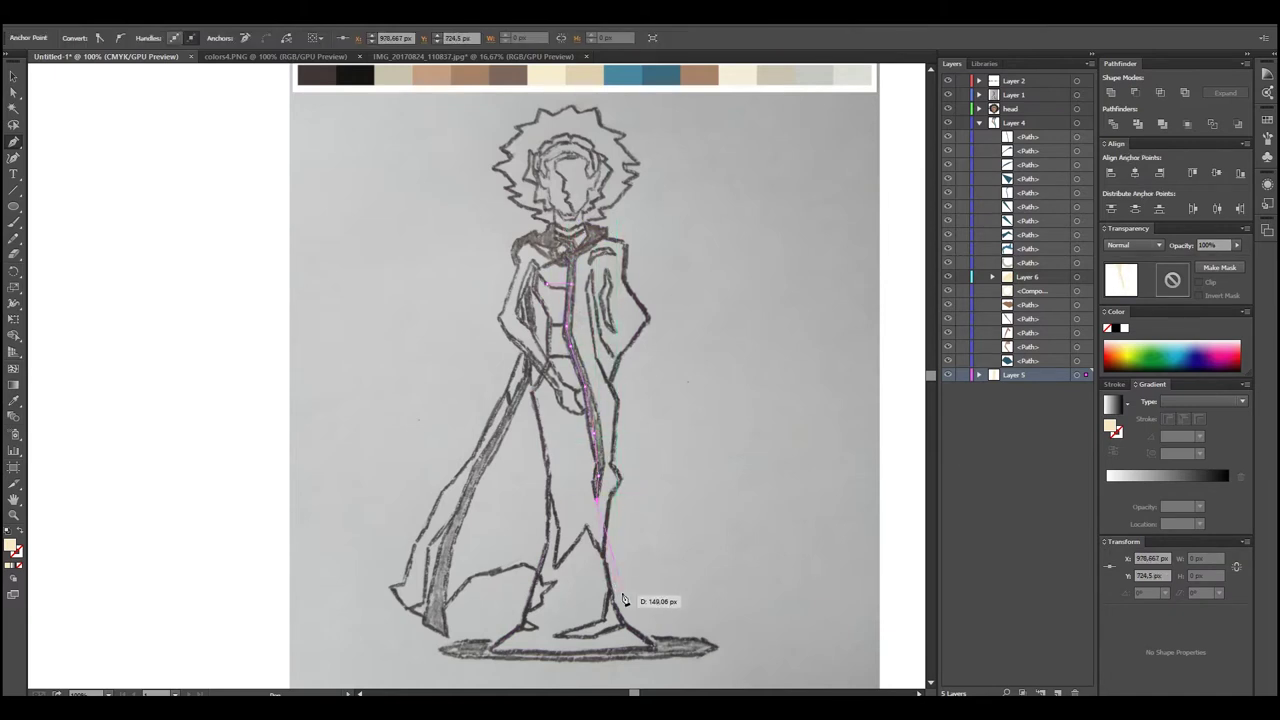
{"action": "left_click_drag", "start_coordinate": [613, 596], "coordinate": [553, 508]}
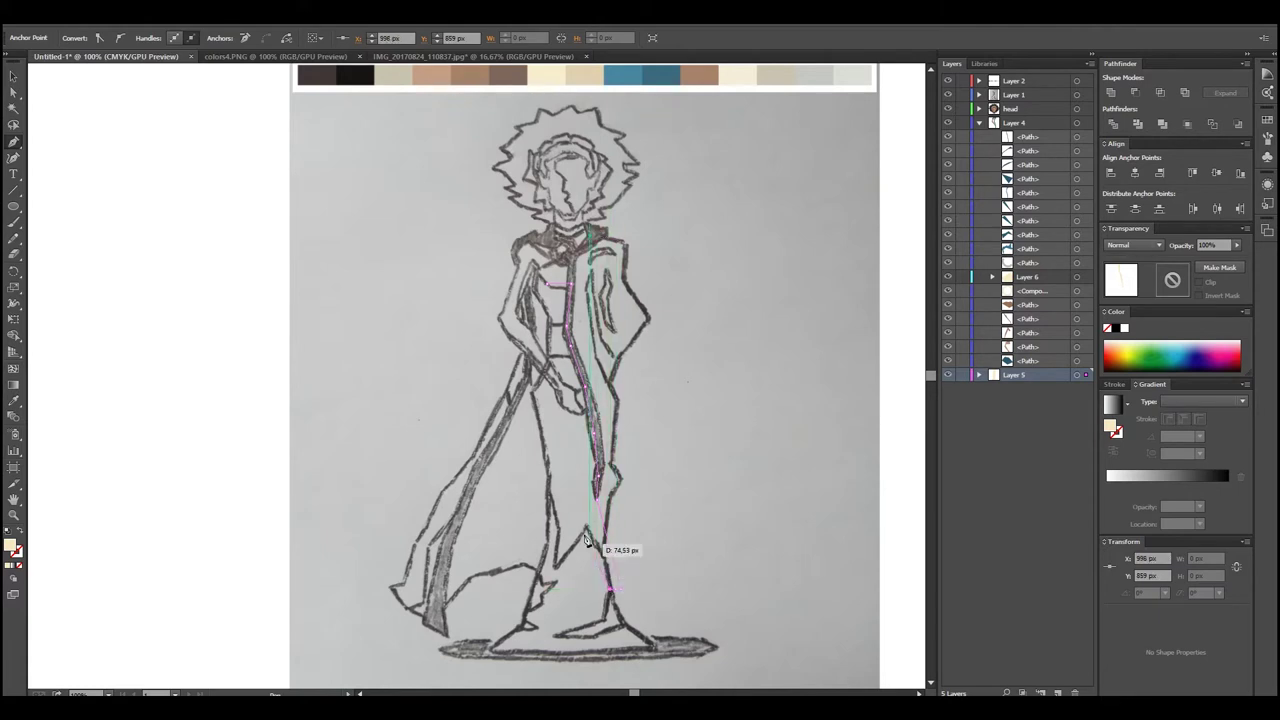
{"action": "left_click", "coordinate": [533, 455]}
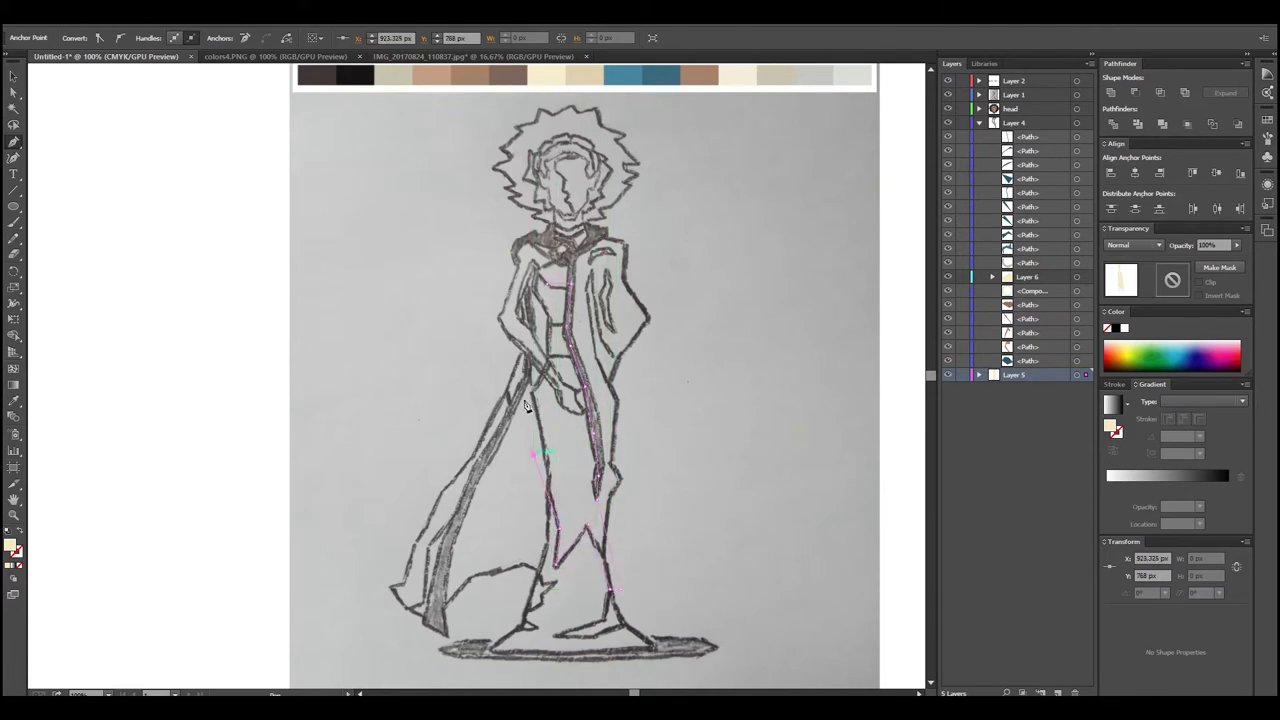
{"action": "left_click_drag", "start_coordinate": [502, 347], "coordinate": [505, 318]}
{"action": "left_click_drag", "start_coordinate": [528, 264], "coordinate": [550, 289]}
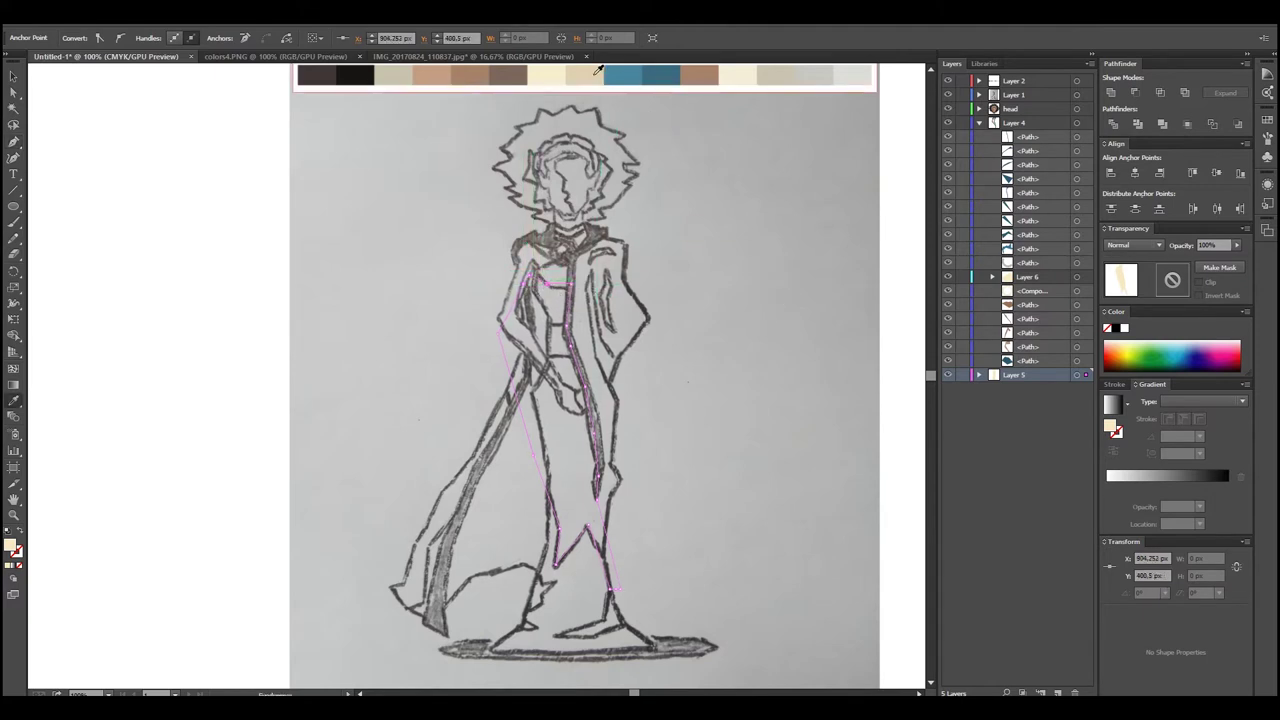
Expand Layer 5, hide the sketch overlay, and pick the Direct Selection tool
{"action": "left_click", "coordinate": [979, 374]}
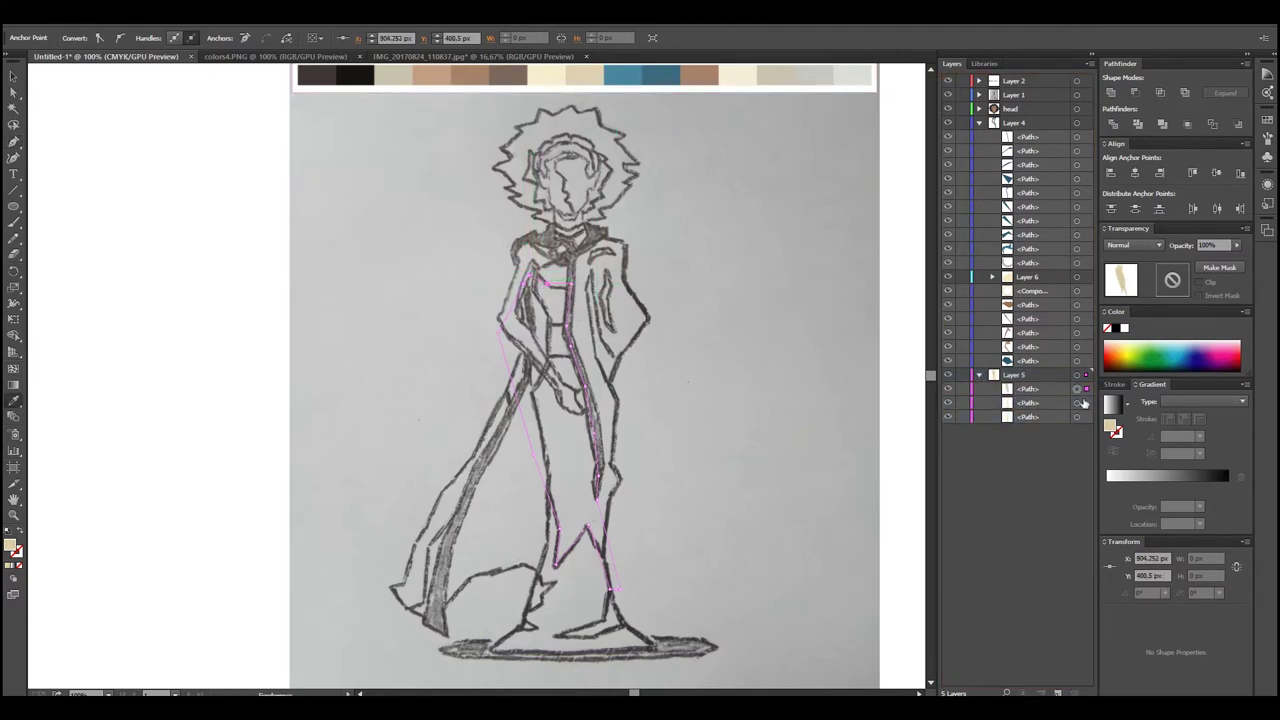
{"action": "left_click", "coordinate": [948, 94]}
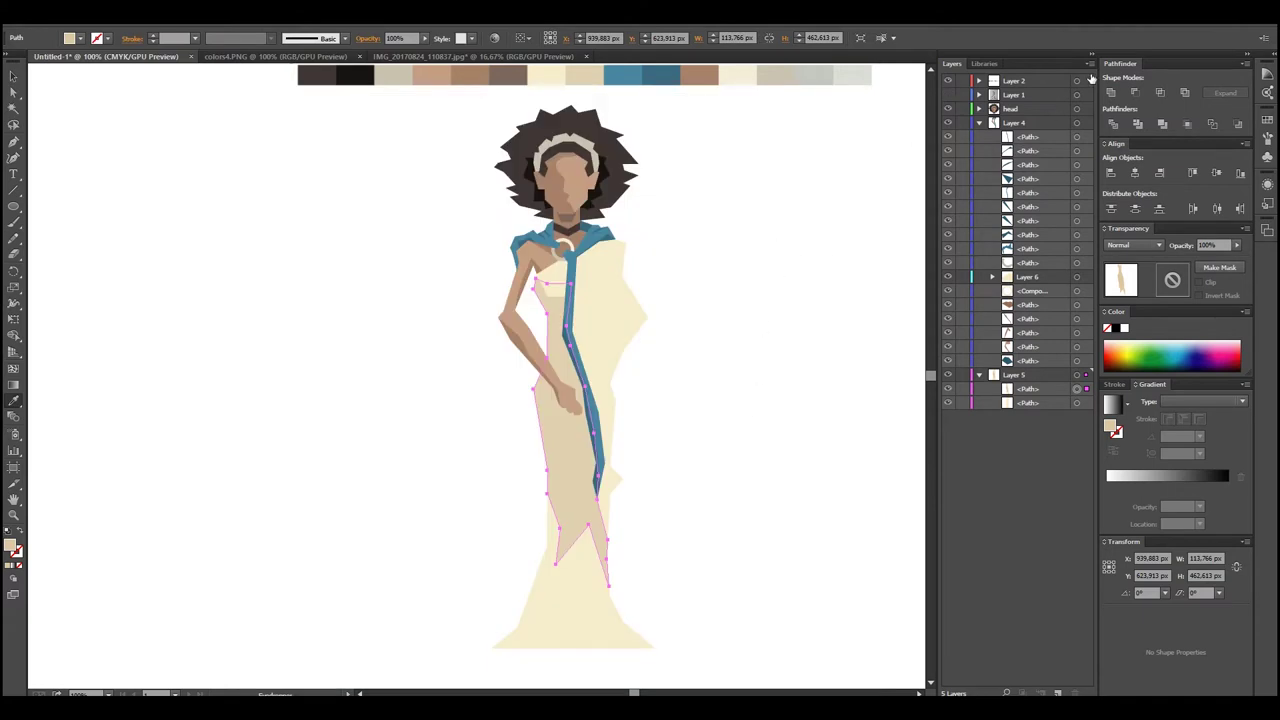
{"action": "left_click", "coordinate": [1088, 80]}
{"action": "left_click", "coordinate": [14, 92]}
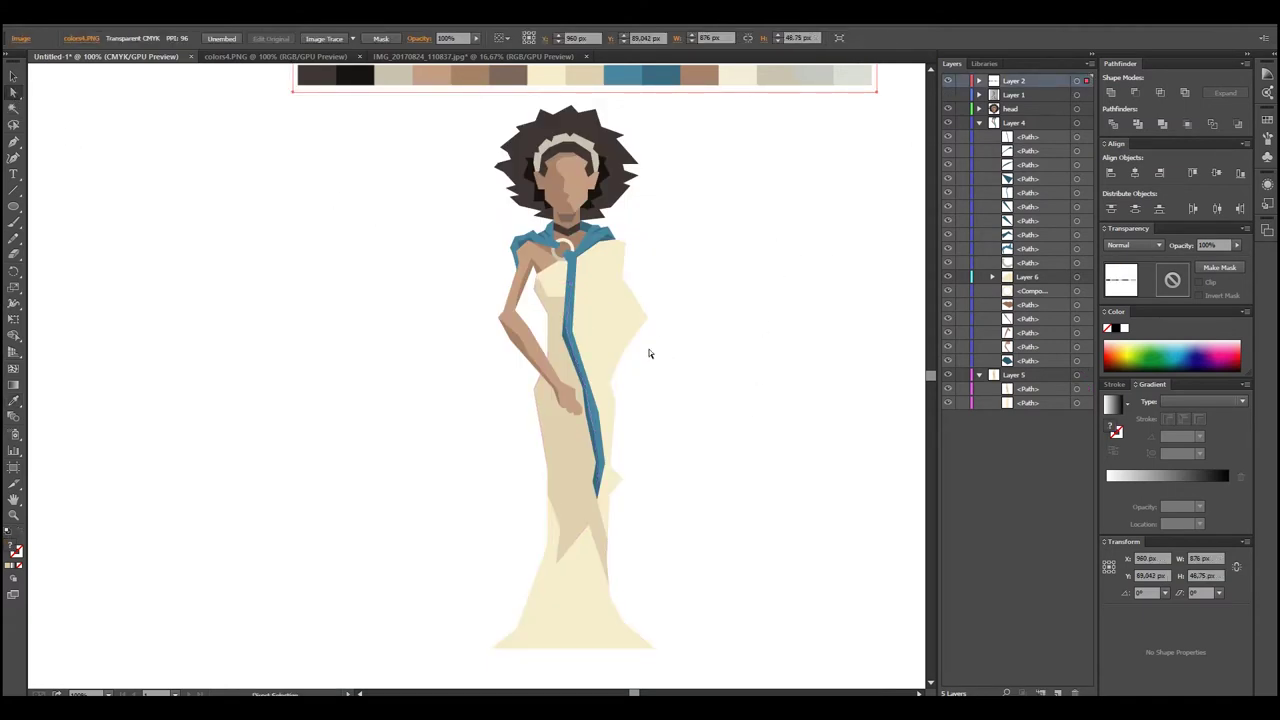
Trace a band polygon across the chest and cut it out of the cream shoulder panel
{"action": "left_click", "coordinate": [538, 287]}
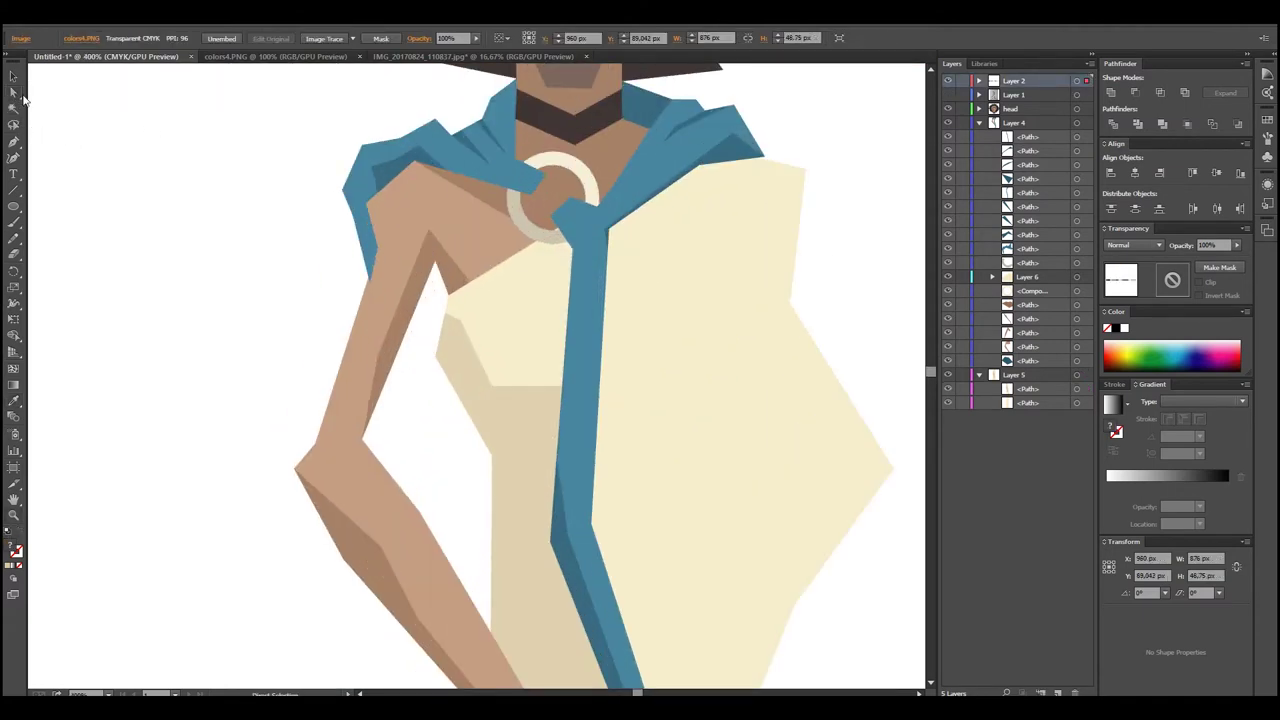
{"action": "left_click", "coordinate": [455, 326]}
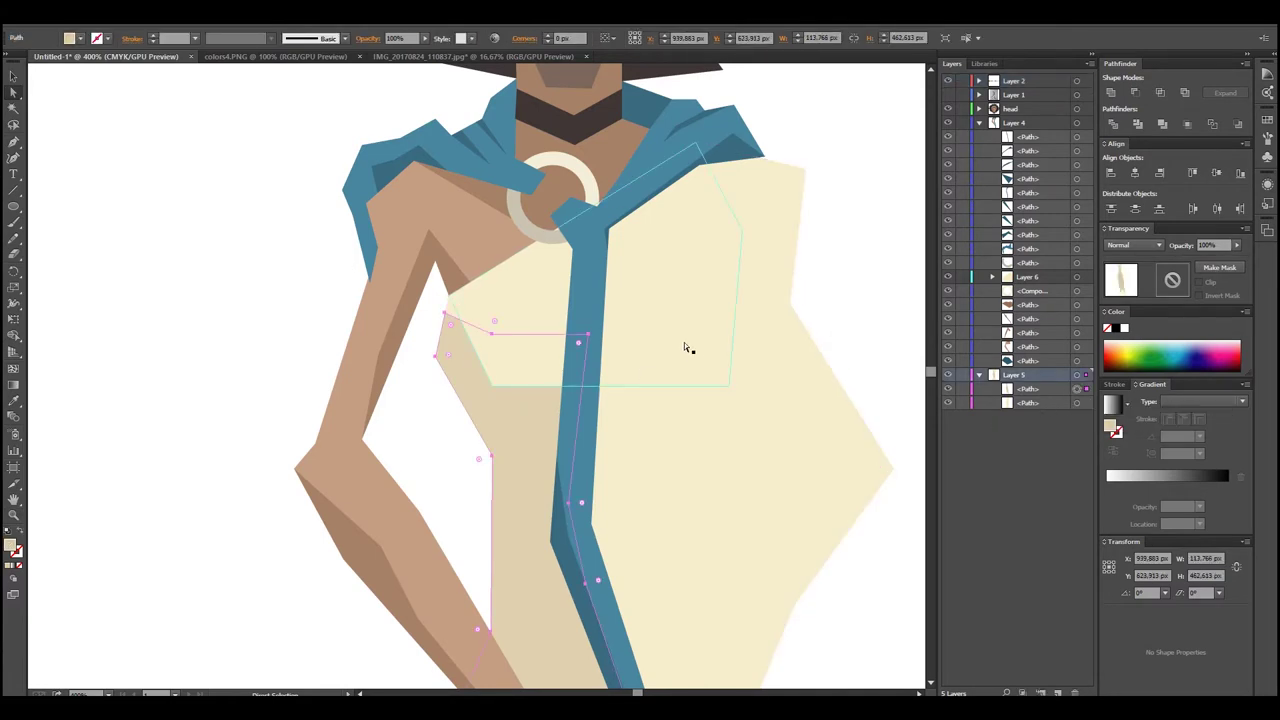
{"action": "key", "text": "p"}
{"action": "left_click_drag", "start_coordinate": [430, 301], "coordinate": [505, 318]}
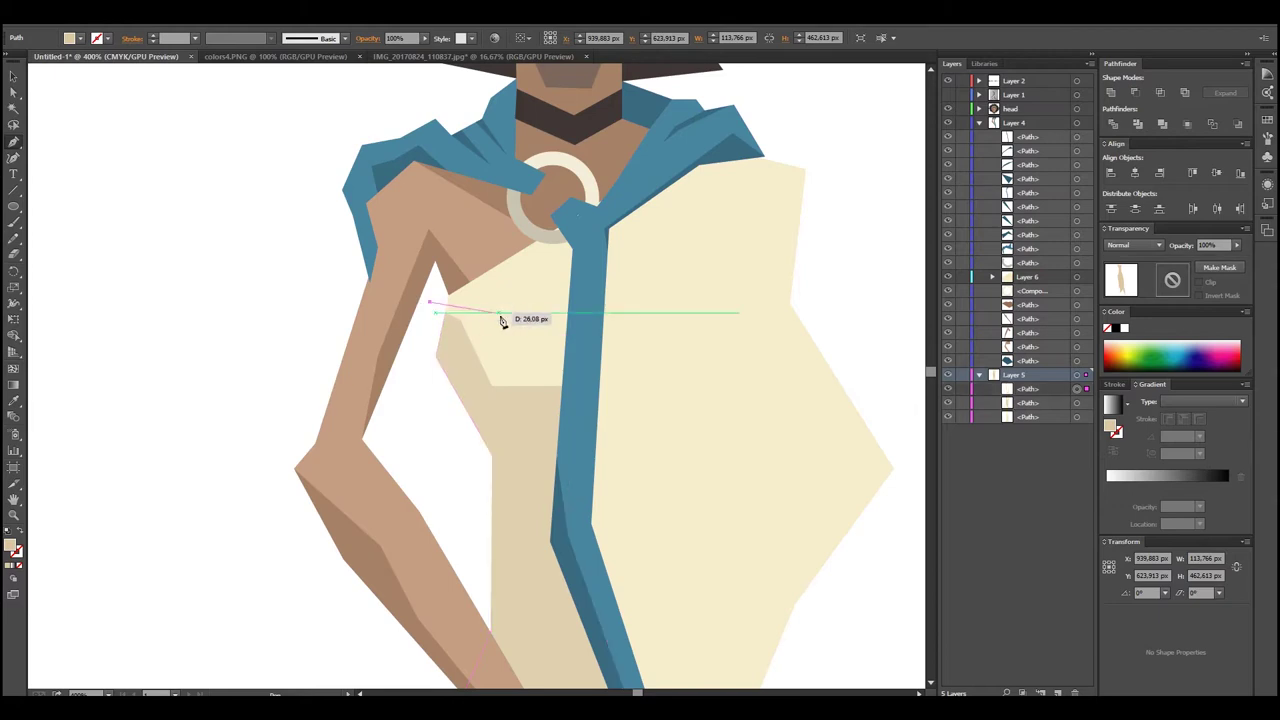
{"action": "left_click", "coordinate": [672, 312]}
{"action": "left_click", "coordinate": [768, 333]}
{"action": "left_click", "coordinate": [745, 432]}
{"action": "left_click", "coordinate": [490, 480]}
{"action": "left_click", "coordinate": [393, 402]}
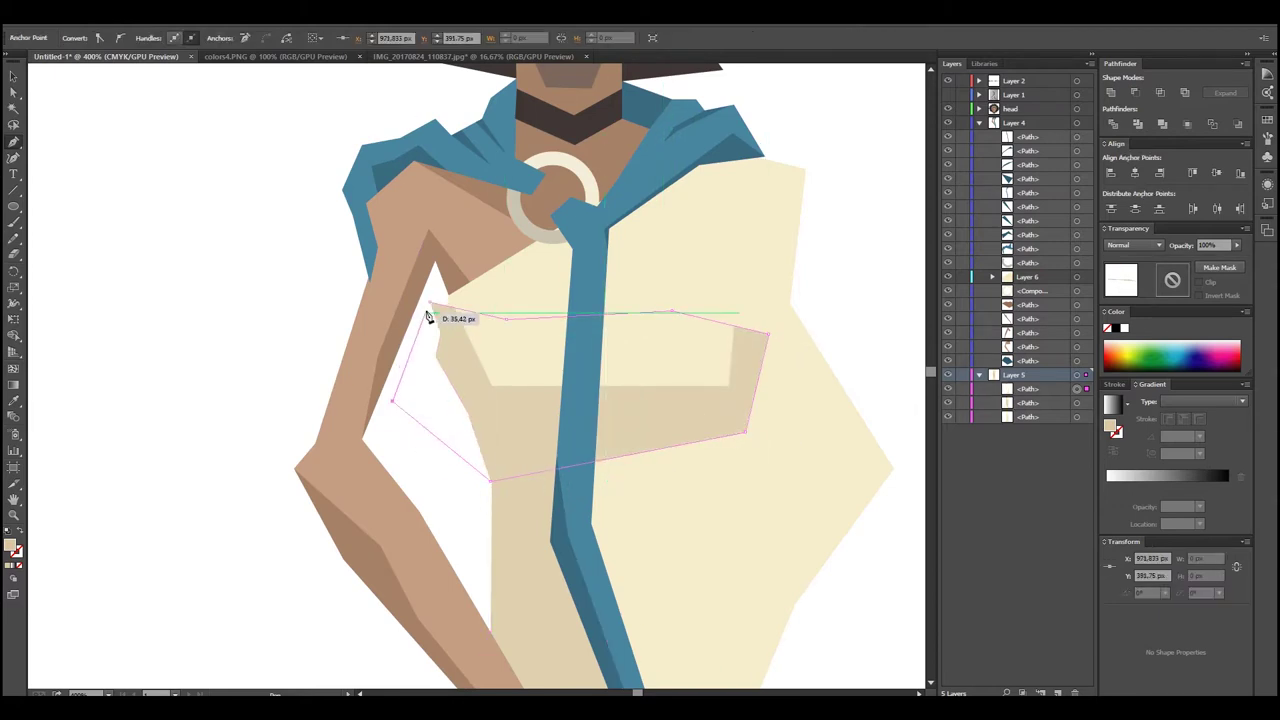
{"action": "left_click", "coordinate": [430, 301]}
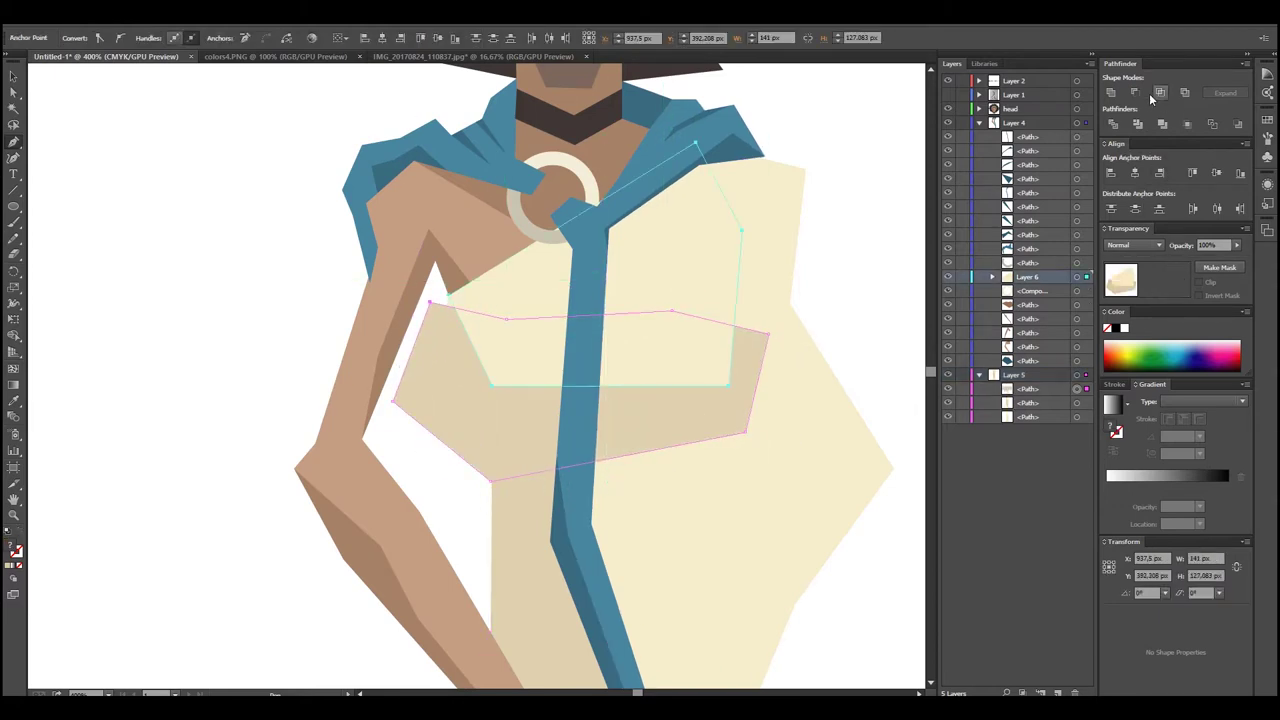
{"action": "left_click", "coordinate": [1076, 290], "text": "shift"}
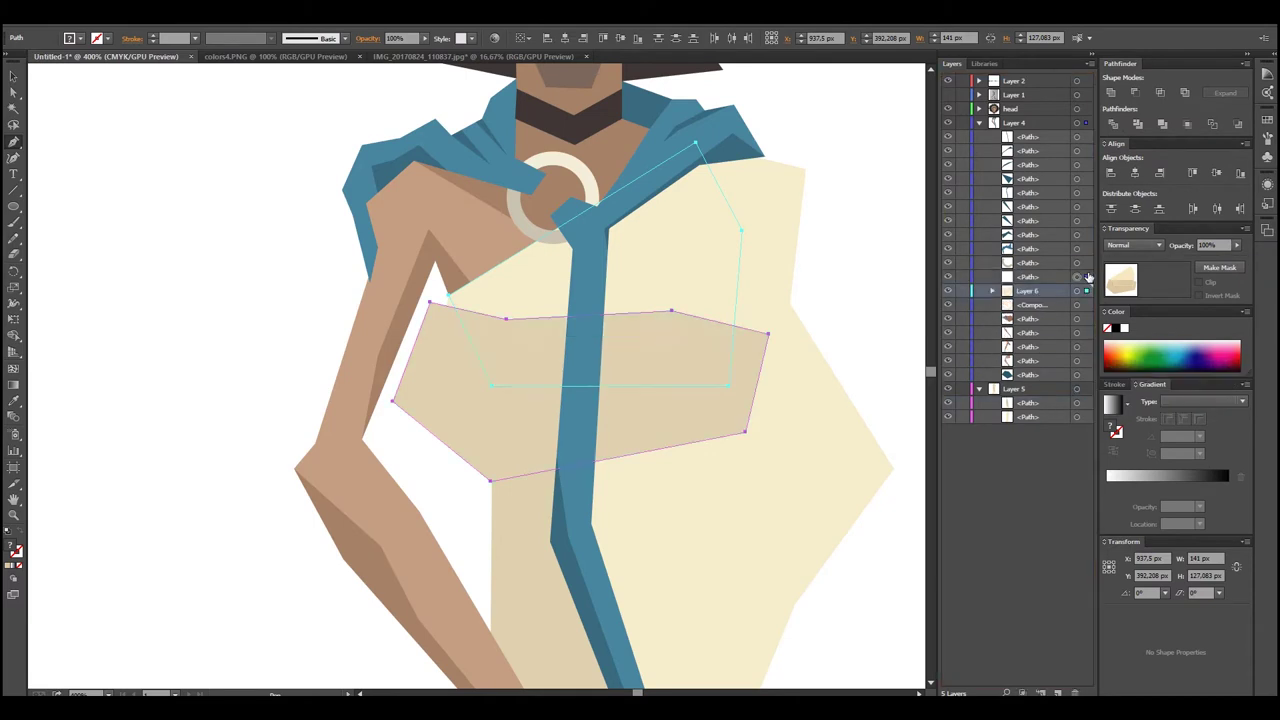
{"action": "left_click", "coordinate": [1135, 92]}
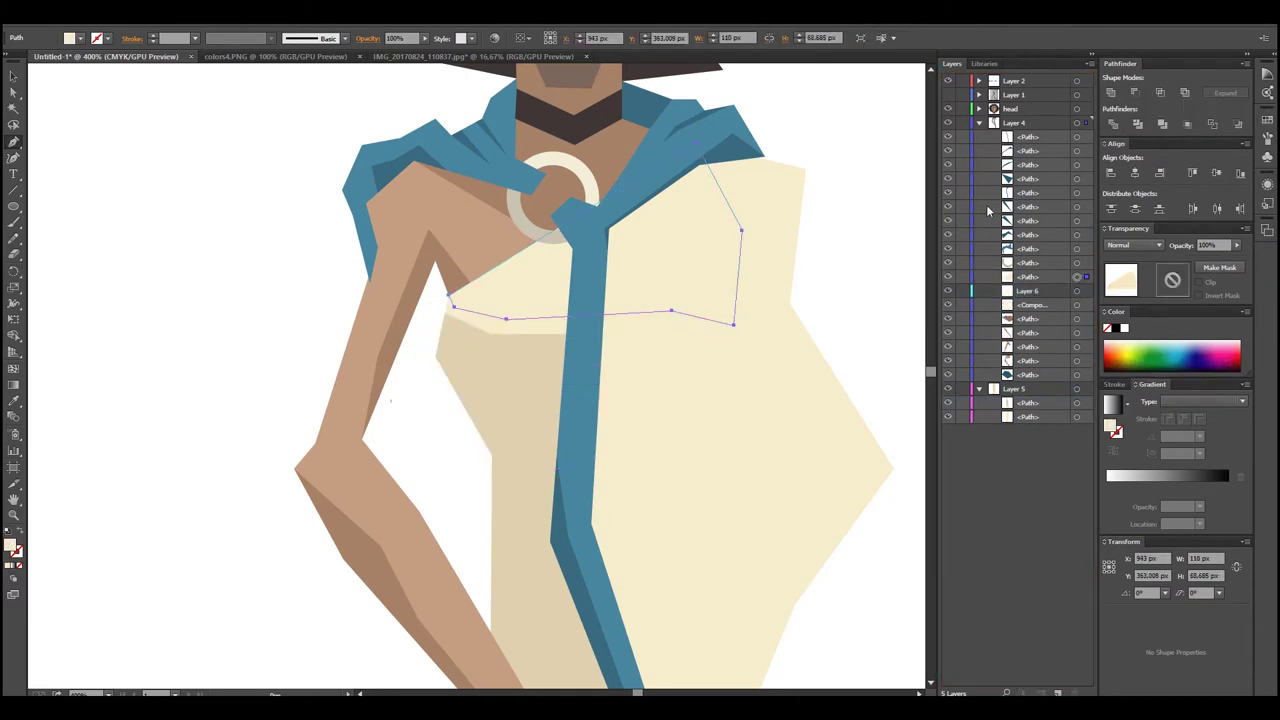
Lower the beige shading panel's top edge by about 15 px
{"action": "left_click", "coordinate": [1086, 80]}
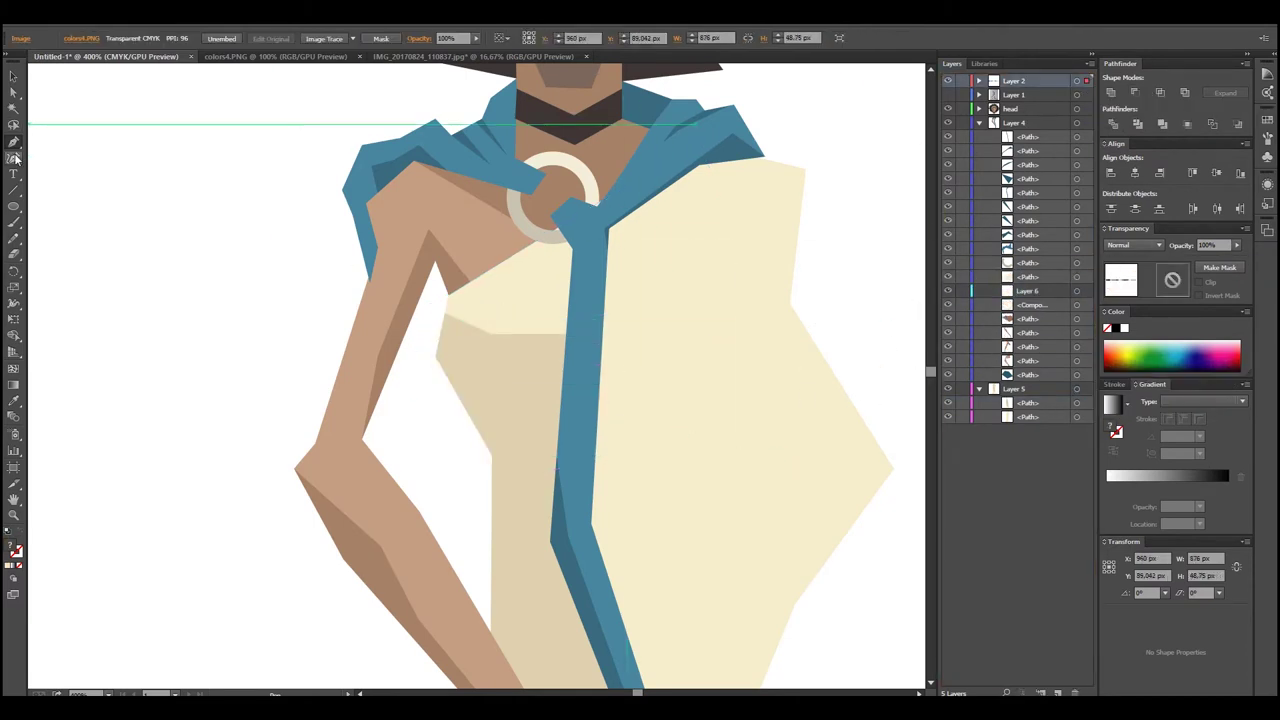
{"action": "left_click", "coordinate": [493, 336]}
{"action": "left_click", "coordinate": [447, 308]}
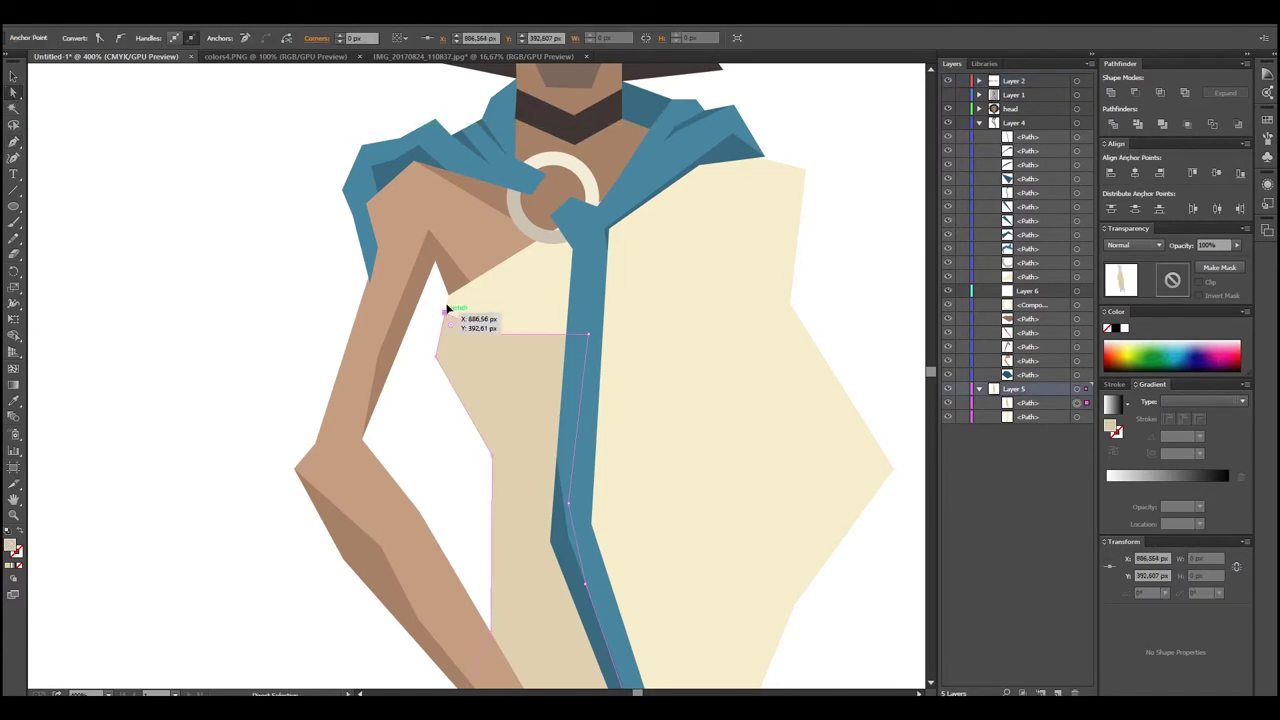
{"action": "left_click_drag", "start_coordinate": [589, 337], "coordinate": [582, 354]}
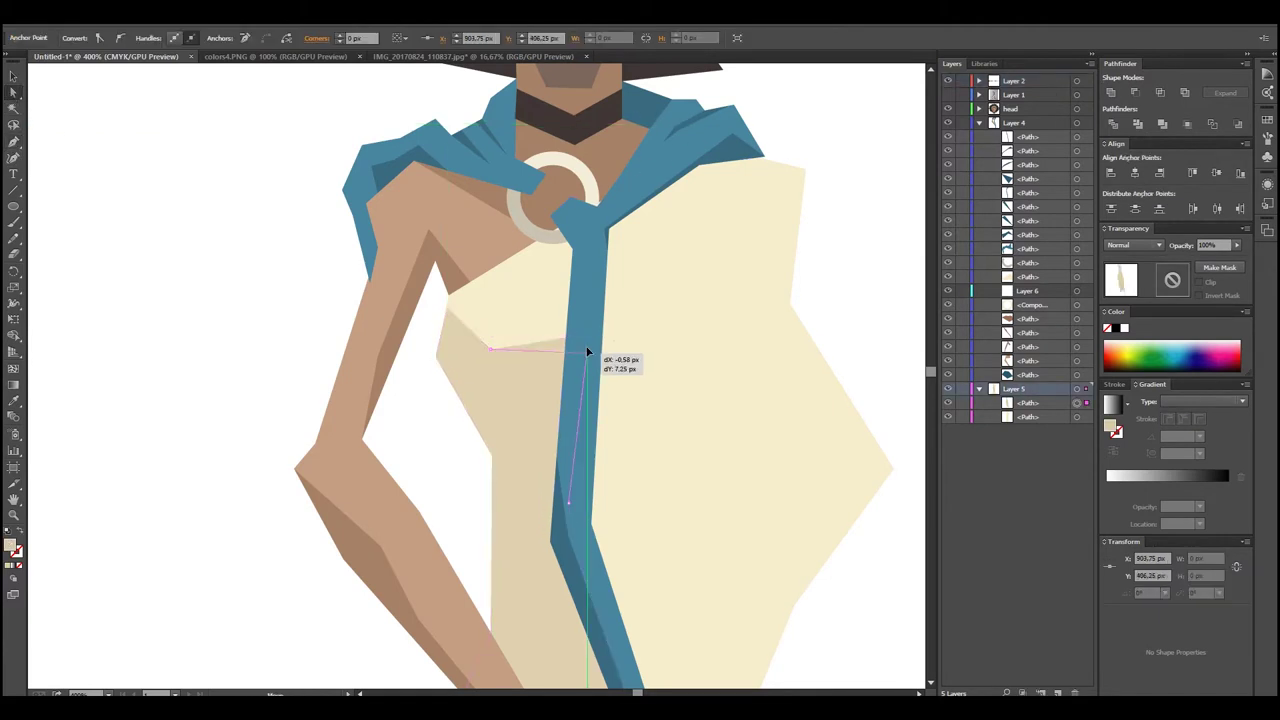
{"action": "scroll", "coordinate": [793, 385], "scroll_direction": "down", "scroll_amount": 3}
{"action": "scroll", "coordinate": [760, 409], "scroll_direction": "down", "scroll_amount": 1}
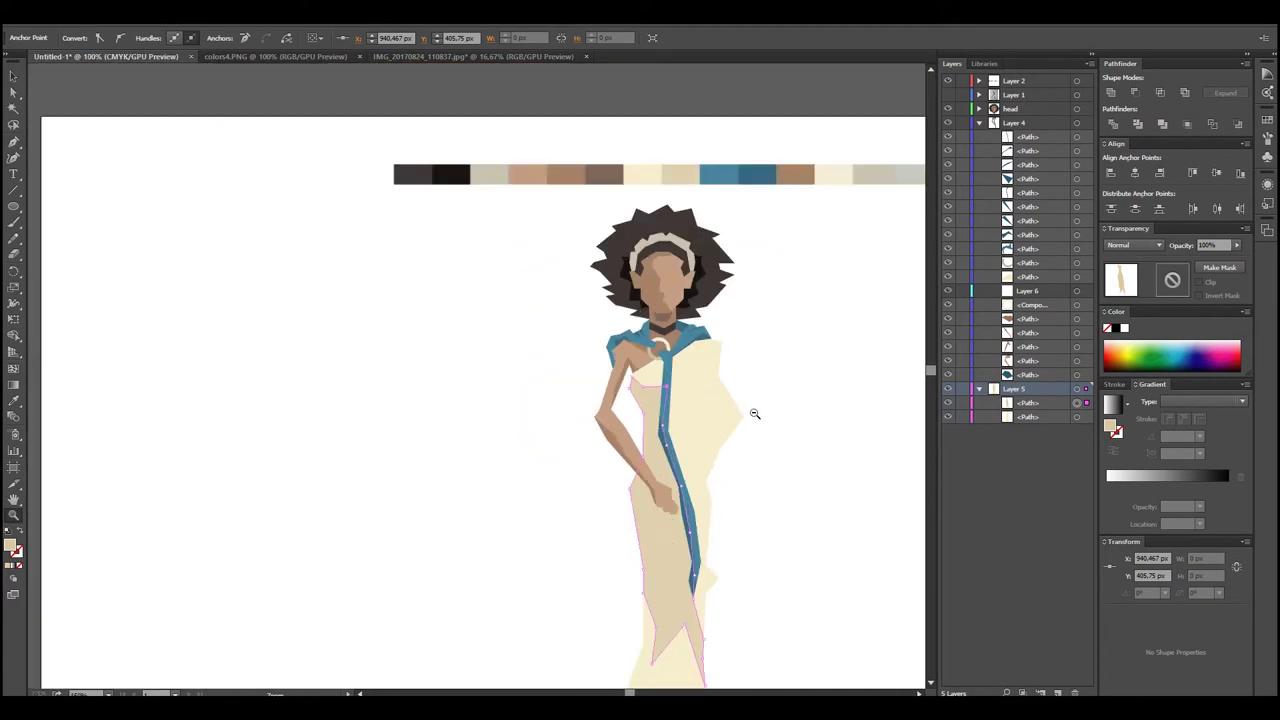
{"action": "left_click", "coordinate": [1078, 82]}
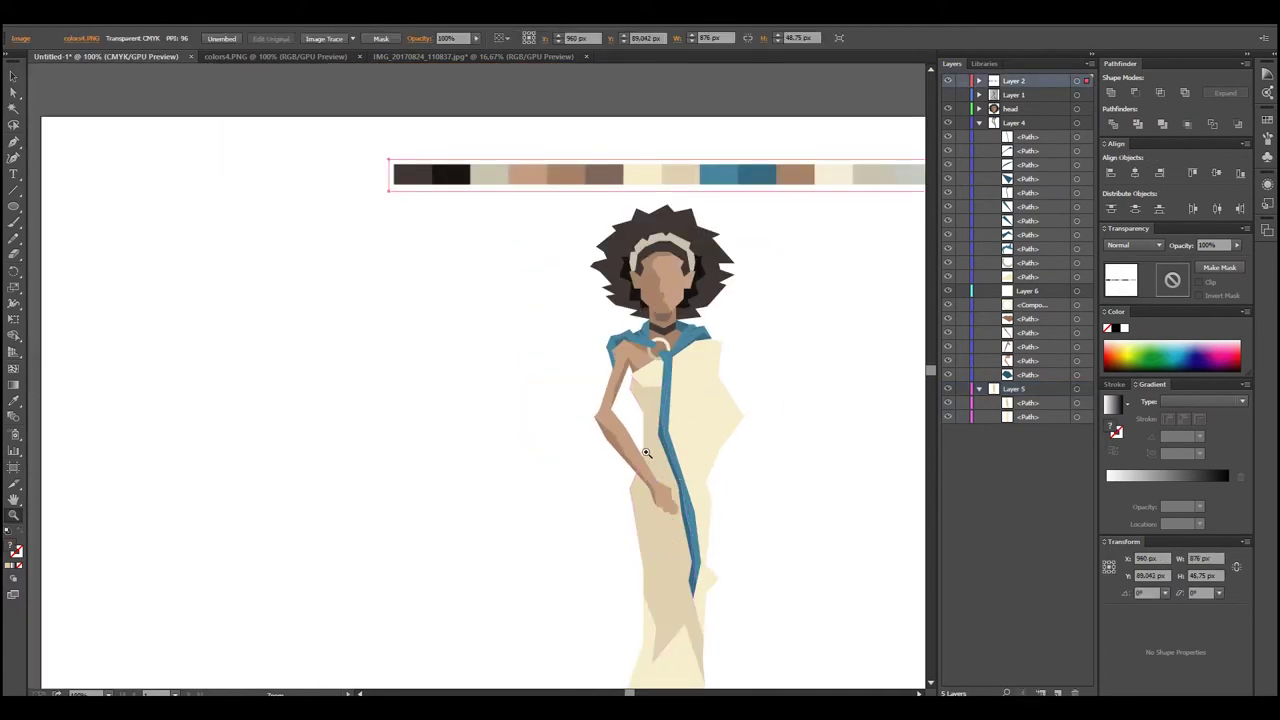
{"action": "scroll", "coordinate": [646, 452], "scroll_direction": "up", "scroll_amount": 2}
{"action": "scroll", "coordinate": [646, 452], "scroll_direction": "up", "scroll_amount": 1}
Trace a four-corner waistband rectangle over the sketch at the waist
{"action": "left_click", "coordinate": [1077, 402]}
{"action": "left_click", "coordinate": [947, 94]}
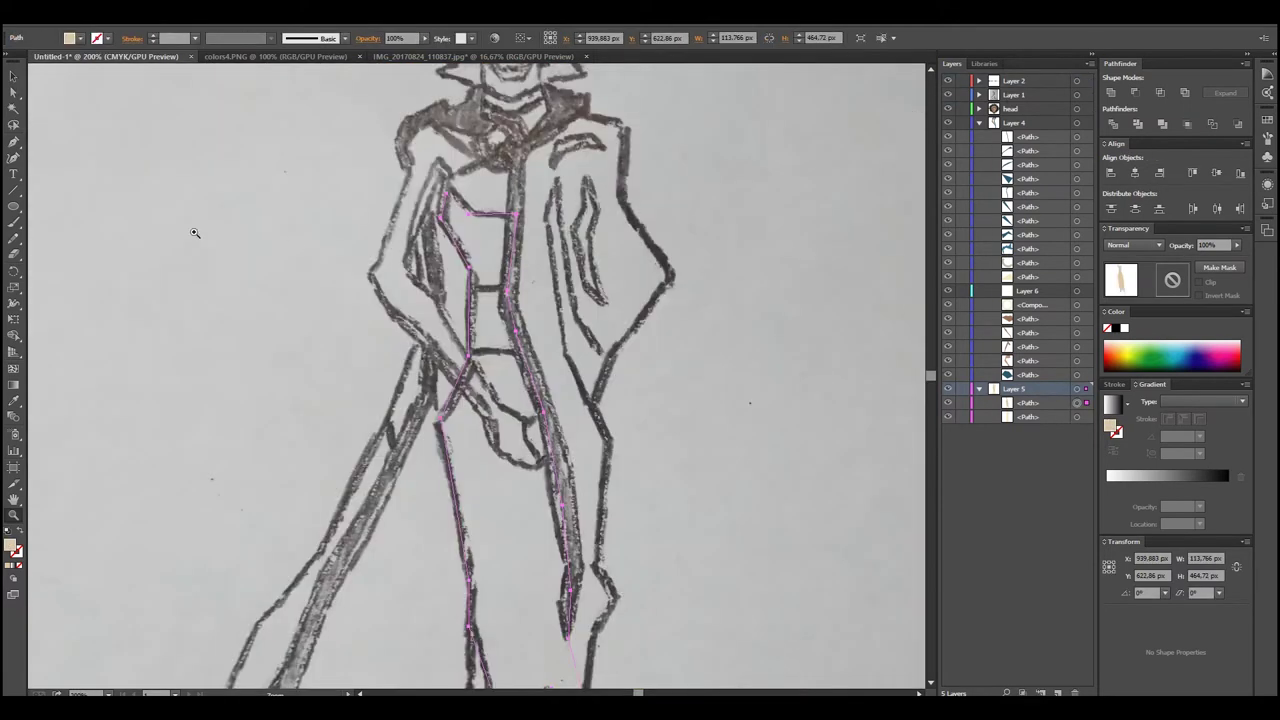
{"action": "left_click", "coordinate": [513, 292]}
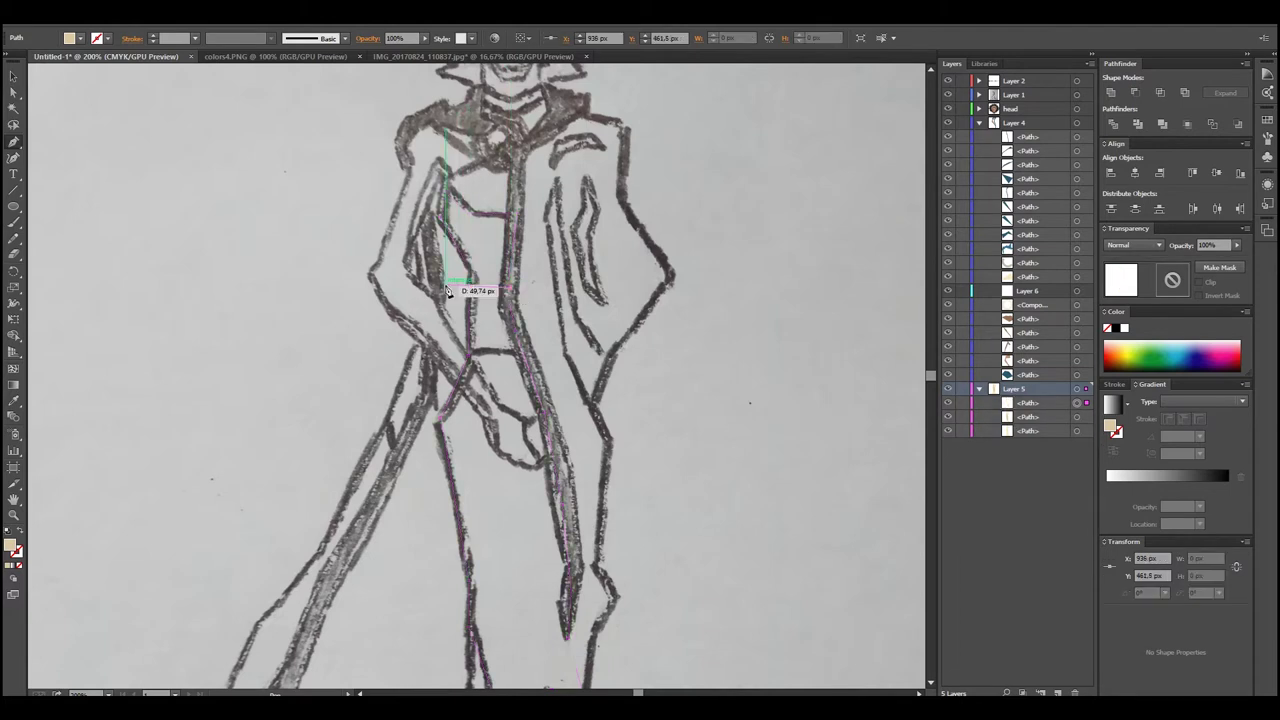
{"action": "left_click", "coordinate": [447, 291]}
{"action": "left_click", "coordinate": [467, 350]}
{"action": "left_click", "coordinate": [520, 350]}
{"action": "left_click", "coordinate": [512, 294]}
Fill the waistband with the cloak's blue and Intersect it with the dress
{"action": "left_click", "coordinate": [947, 94]}
{"action": "key", "text": "i"}
{"action": "left_click", "coordinate": [551, 432]}
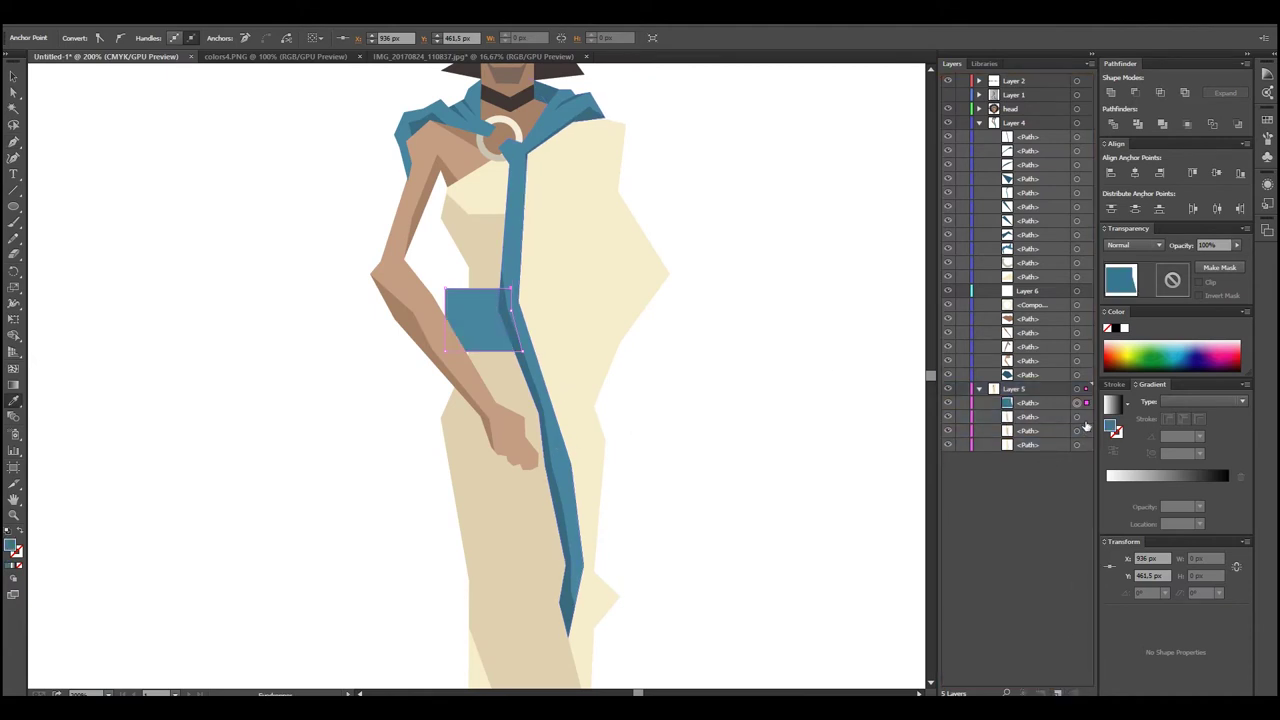
{"action": "left_click", "coordinate": [1077, 416], "text": "shift"}
{"action": "left_click", "coordinate": [1160, 92]}
Begin tracing a fold outline on the cloak over the sketch
{"action": "left_click", "coordinate": [947, 94]}
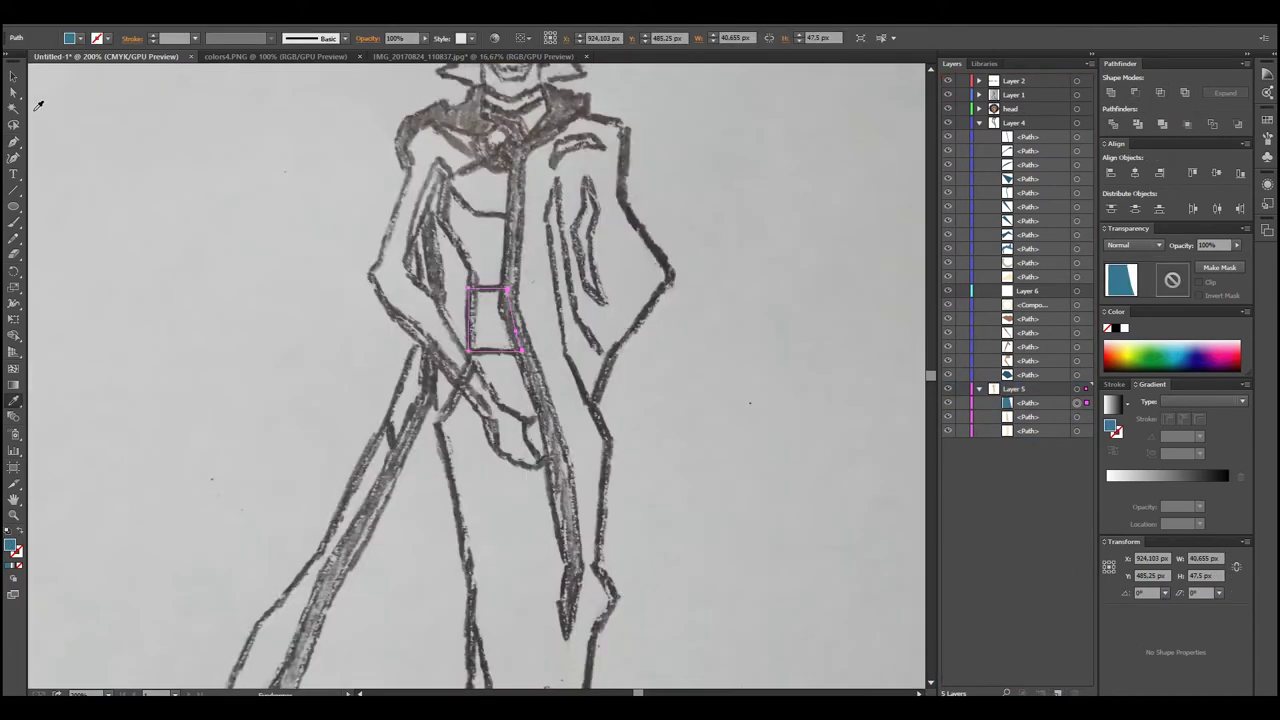
{"action": "left_click", "coordinate": [594, 405]}
{"action": "left_click", "coordinate": [563, 352]}
{"action": "left_click", "coordinate": [546, 215]}
Close the fold shape, fill it darker beige and clip it to the cloak
{"action": "left_click", "coordinate": [557, 181]}
{"action": "left_click", "coordinate": [580, 288]}
{"action": "left_click", "coordinate": [601, 354]}
{"action": "left_click", "coordinate": [594, 405]}
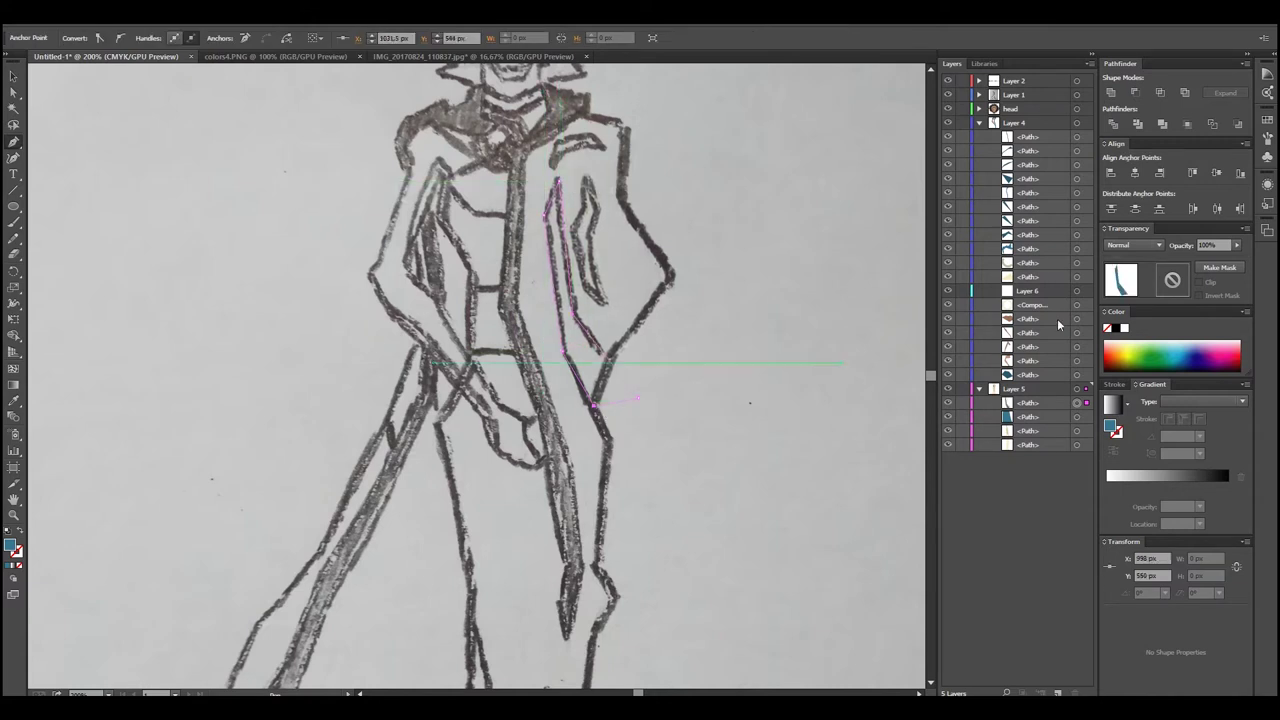
{"action": "left_click", "coordinate": [947, 94]}
{"action": "key", "text": "i"}
{"action": "left_click", "coordinate": [486, 503]}
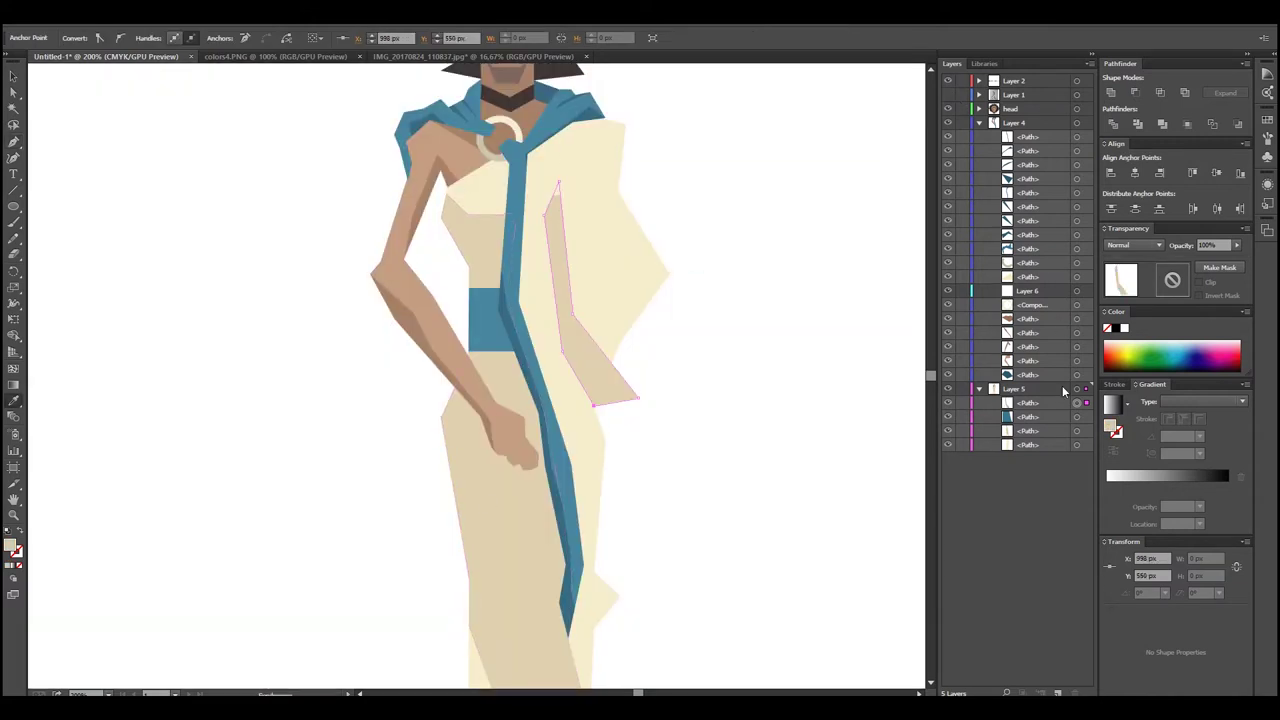
{"action": "left_click", "coordinate": [650, 260], "text": "shift"}
{"action": "left_click", "coordinate": [1160, 92]}
Reshape the shoulder shading point and move the fold path into Layer 4
{"action": "left_click", "coordinate": [15, 95]}
{"action": "left_click", "coordinate": [600, 208]}
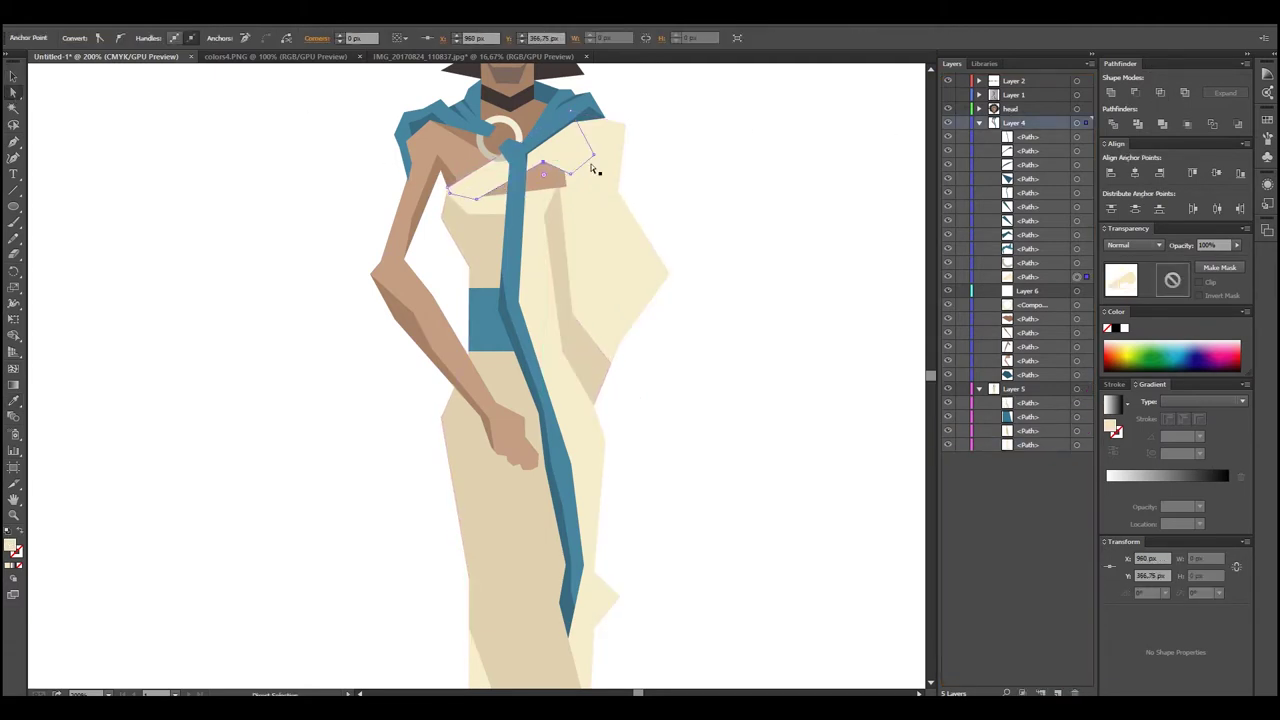
{"action": "left_click_drag", "start_coordinate": [542, 167], "coordinate": [571, 189]}
{"action": "left_click_drag", "start_coordinate": [1037, 266], "coordinate": [1037, 263]}
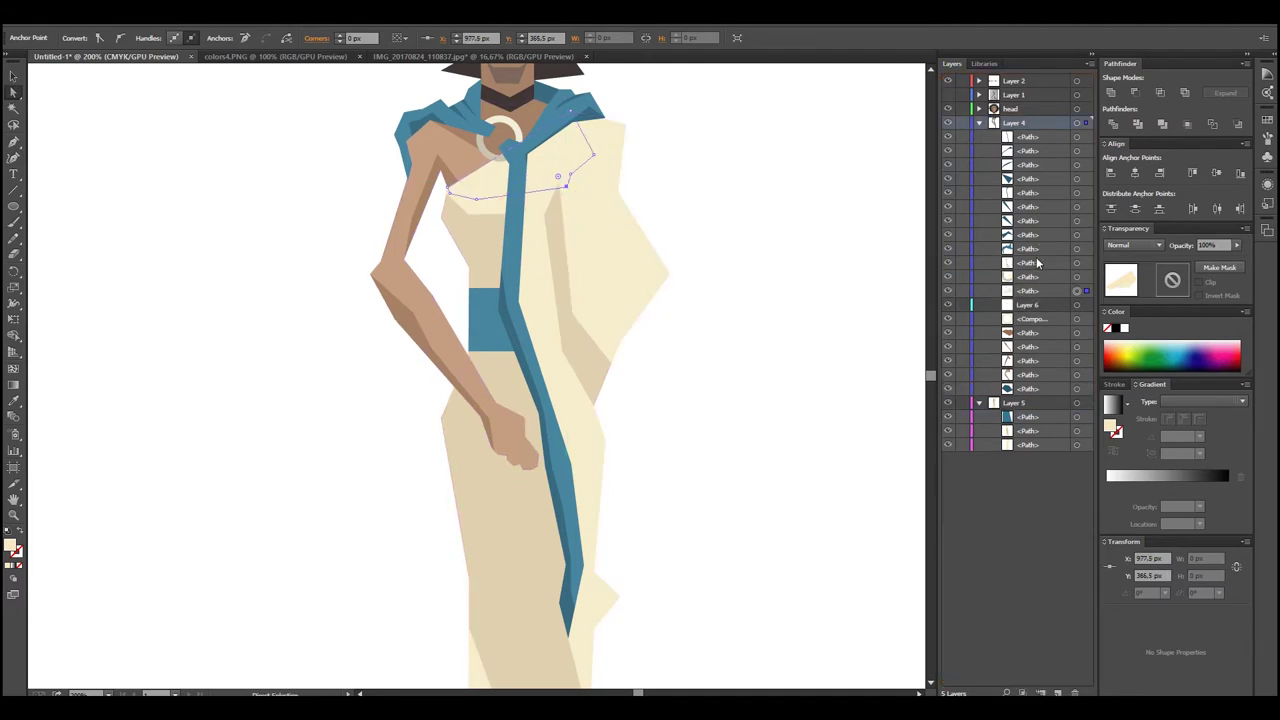
Add a second darker beige fold and pull its top point up toward the shoulder
{"action": "key", "text": "p"}
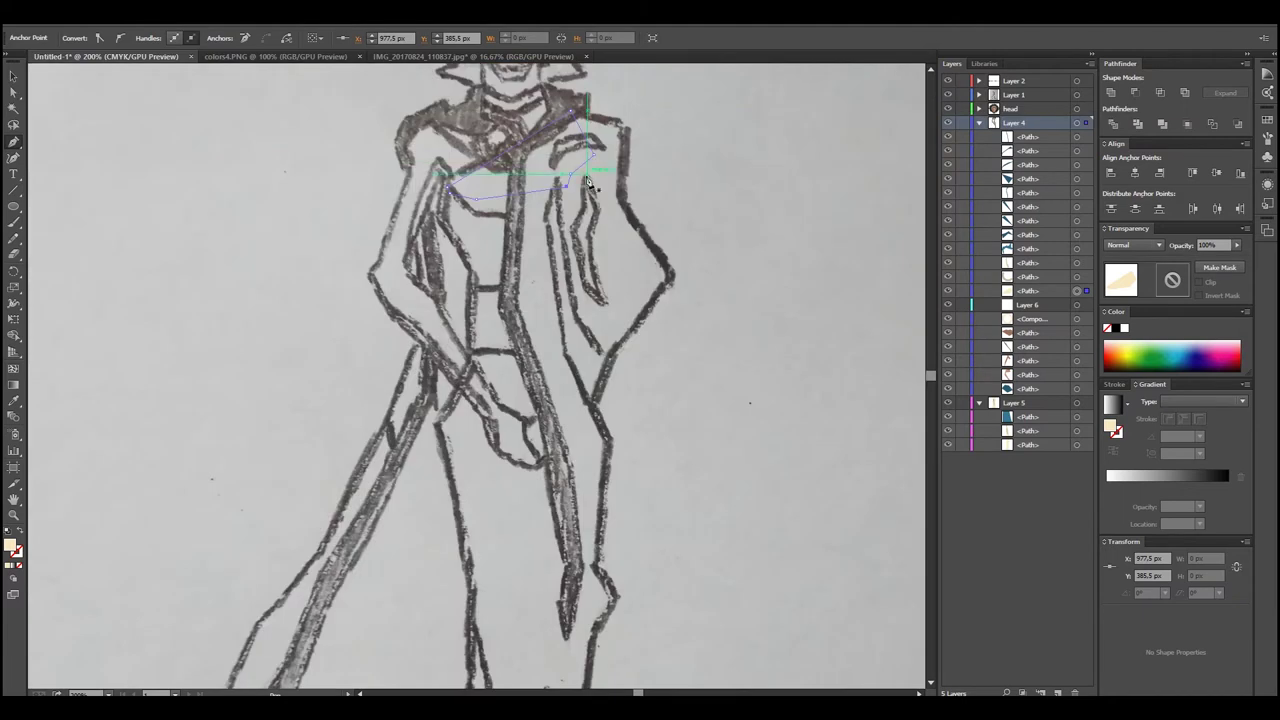
{"action": "left_click", "coordinate": [590, 291]}
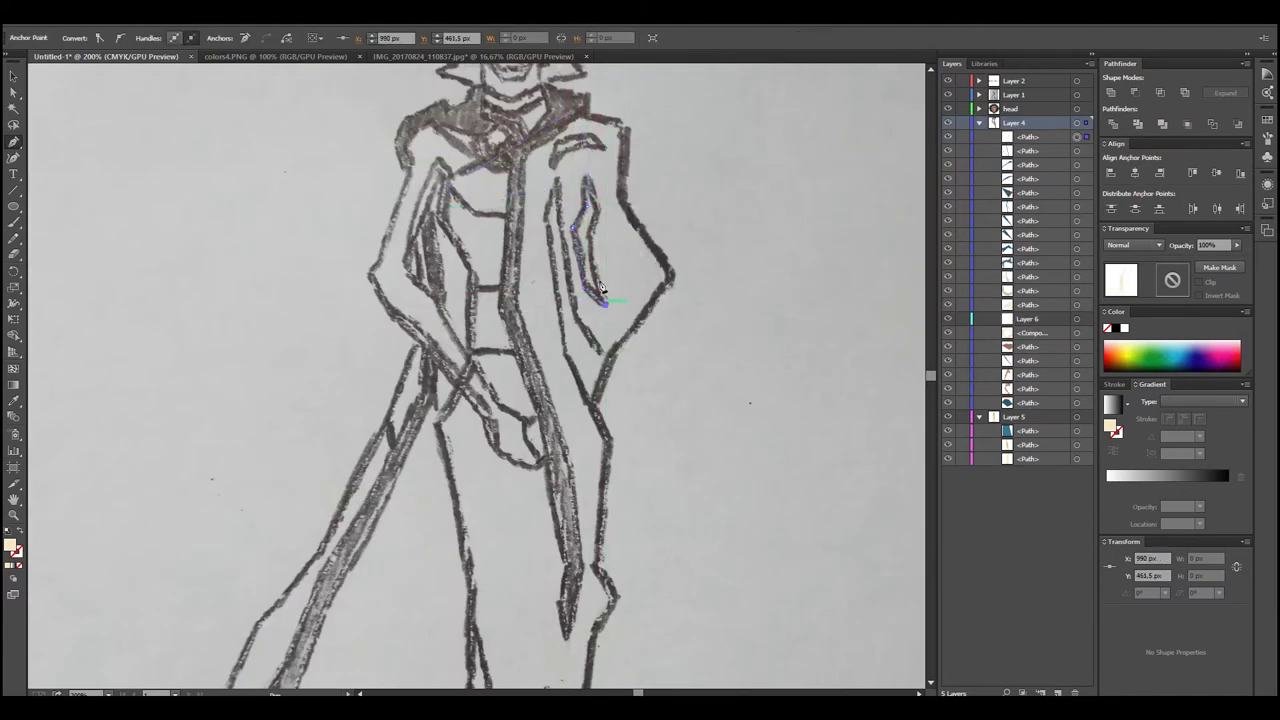
{"action": "left_click", "coordinate": [588, 176]}
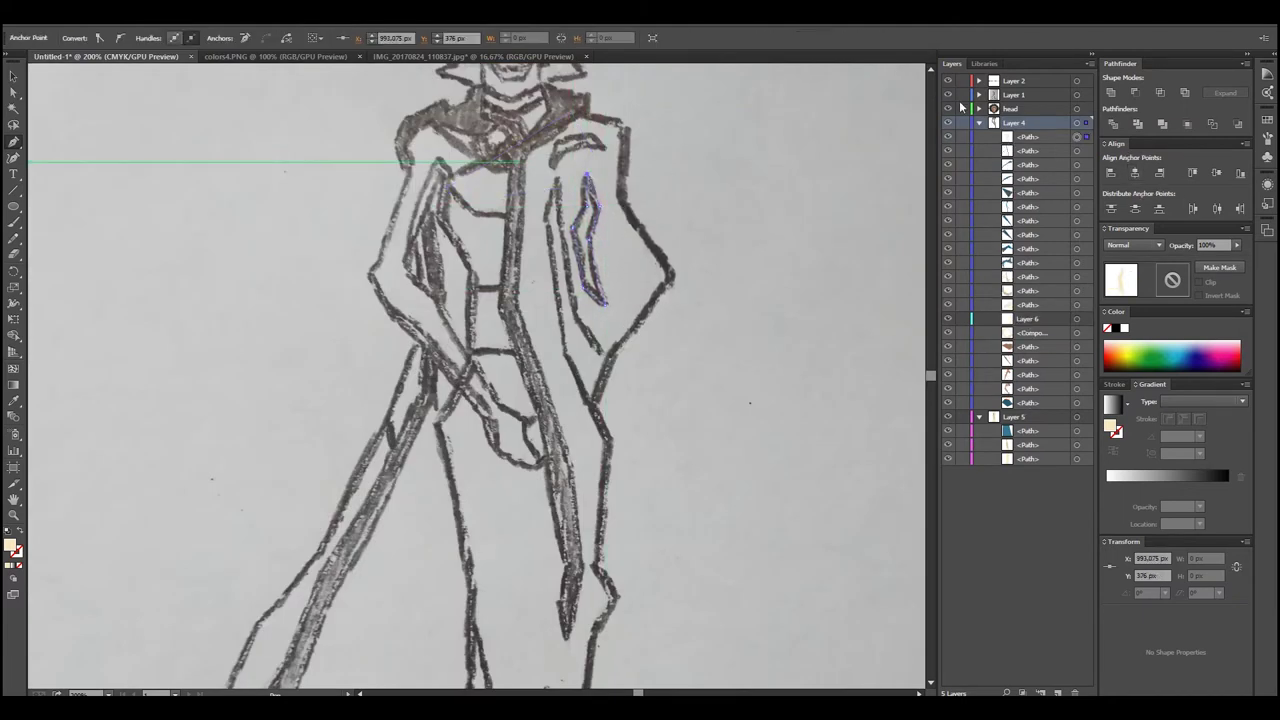
{"action": "left_click", "coordinate": [948, 94]}
{"action": "key", "text": "i"}
{"action": "left_click", "coordinate": [561, 168]}
{"action": "key", "text": "a"}
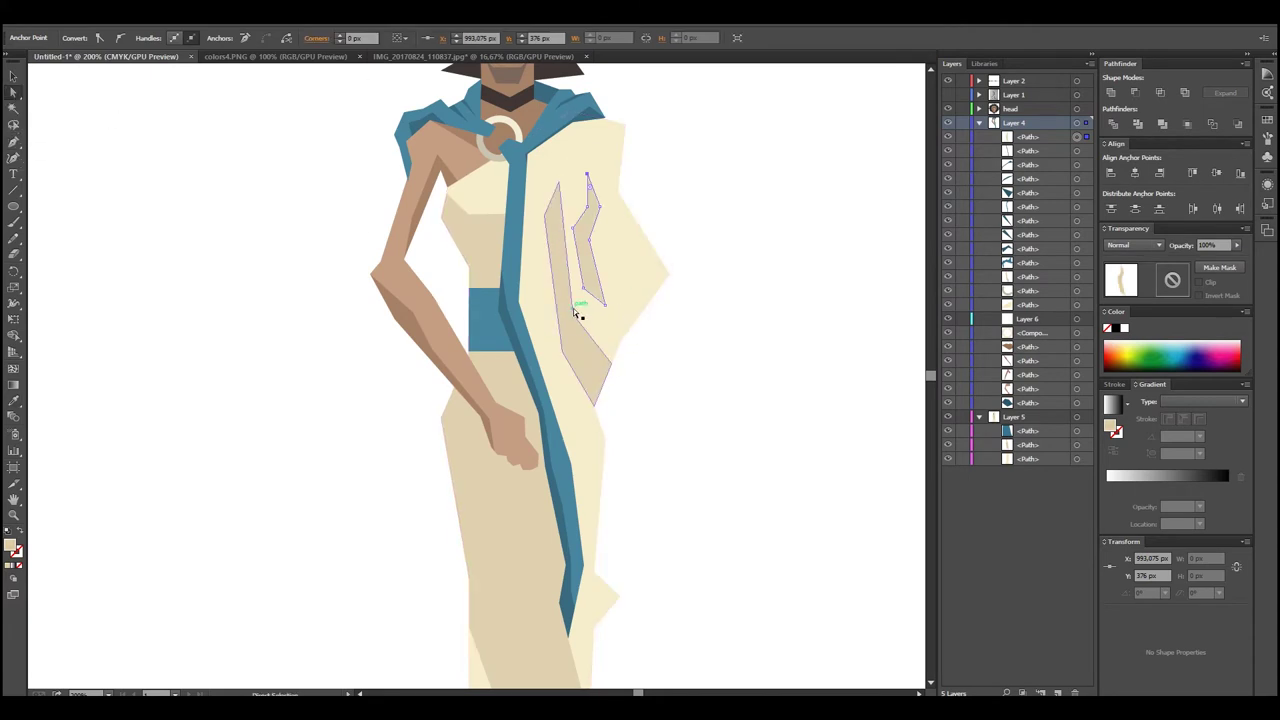
{"action": "left_click", "coordinate": [560, 184]}
{"action": "left_click_drag", "start_coordinate": [560, 184], "coordinate": [546, 183]}
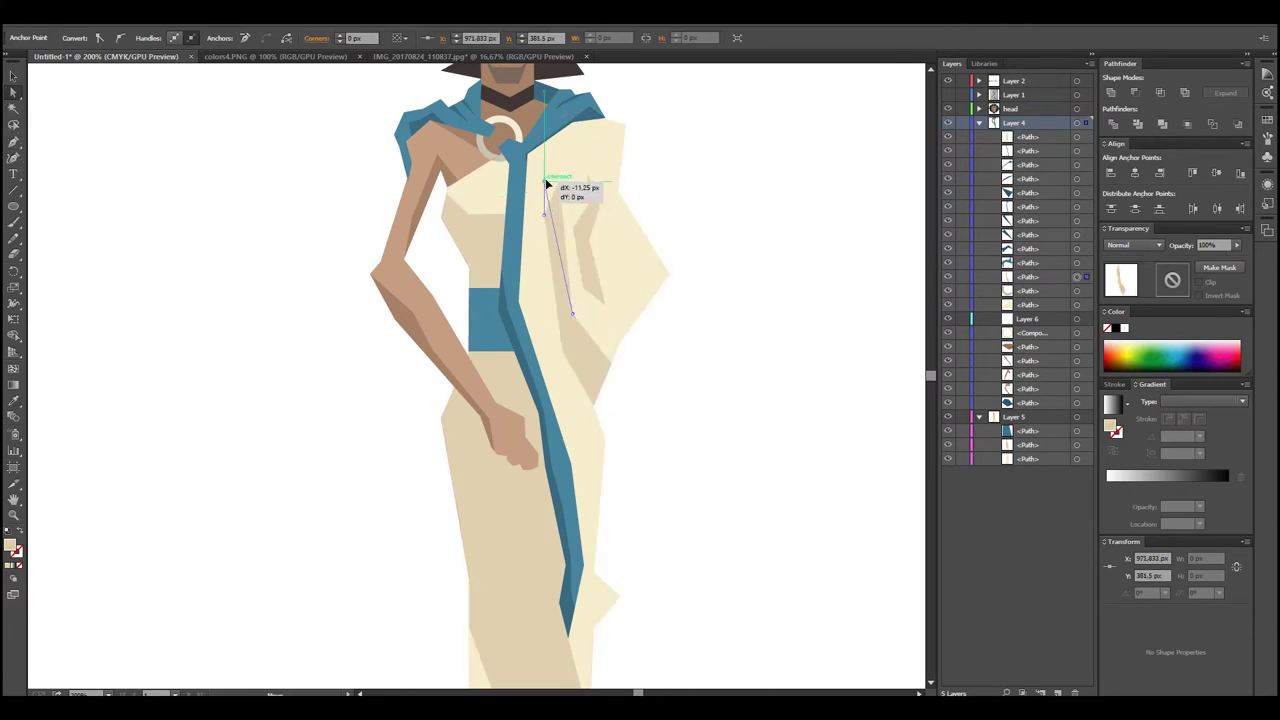
{"action": "left_click_drag", "start_coordinate": [545, 182], "coordinate": [551, 175]}
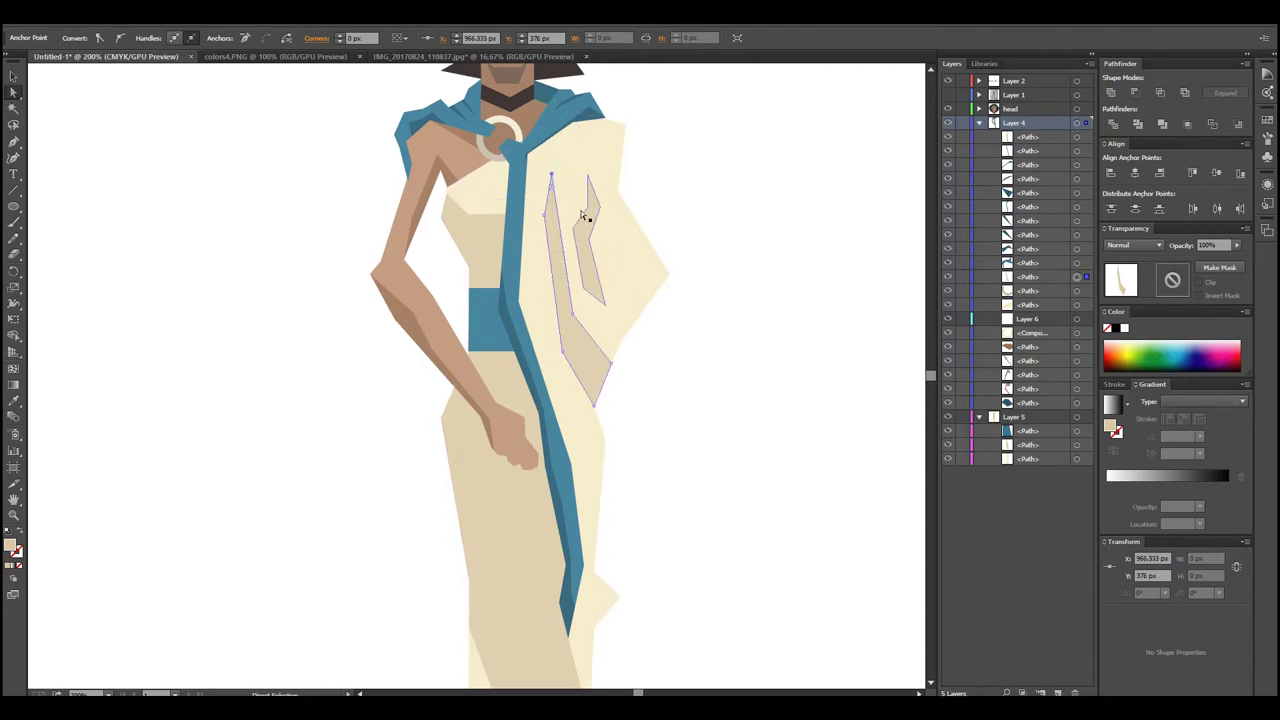
Draw a curved shading shape along the shoulder, then deselect
{"action": "key", "text": "p"}
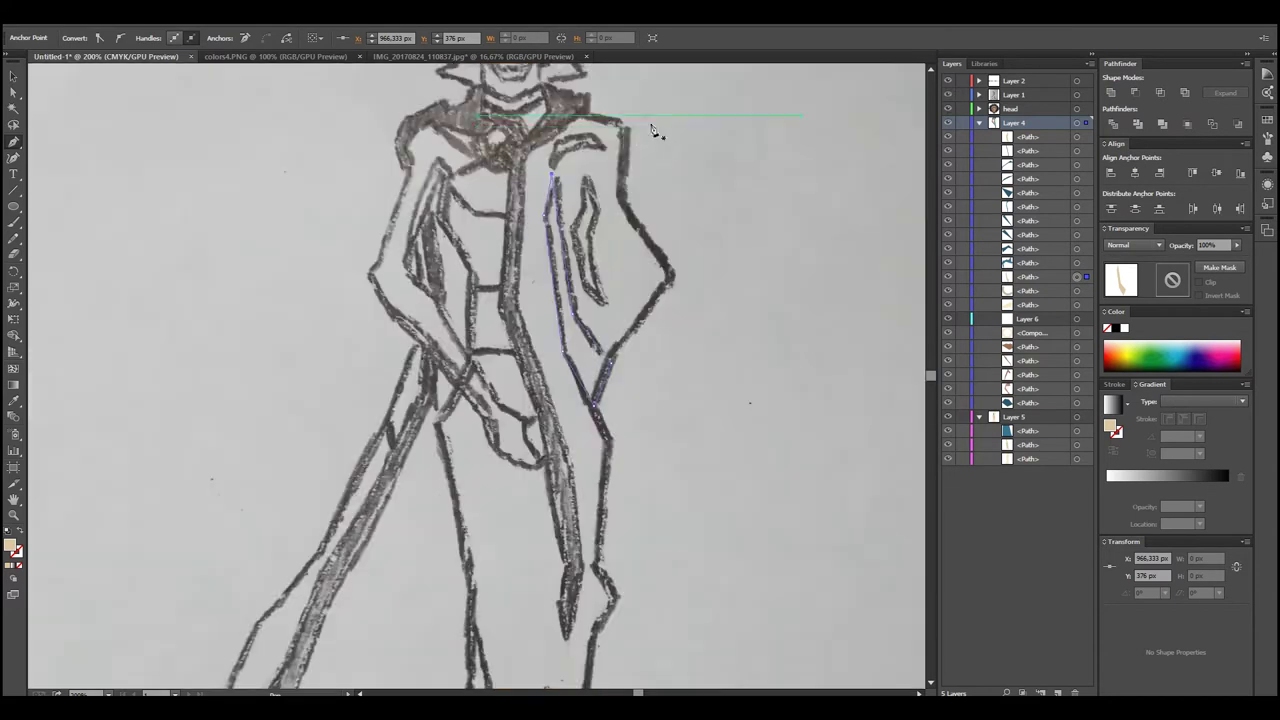
{"action": "left_click", "coordinate": [551, 152]}
{"action": "left_click_drag", "start_coordinate": [596, 137], "coordinate": [606, 148]}
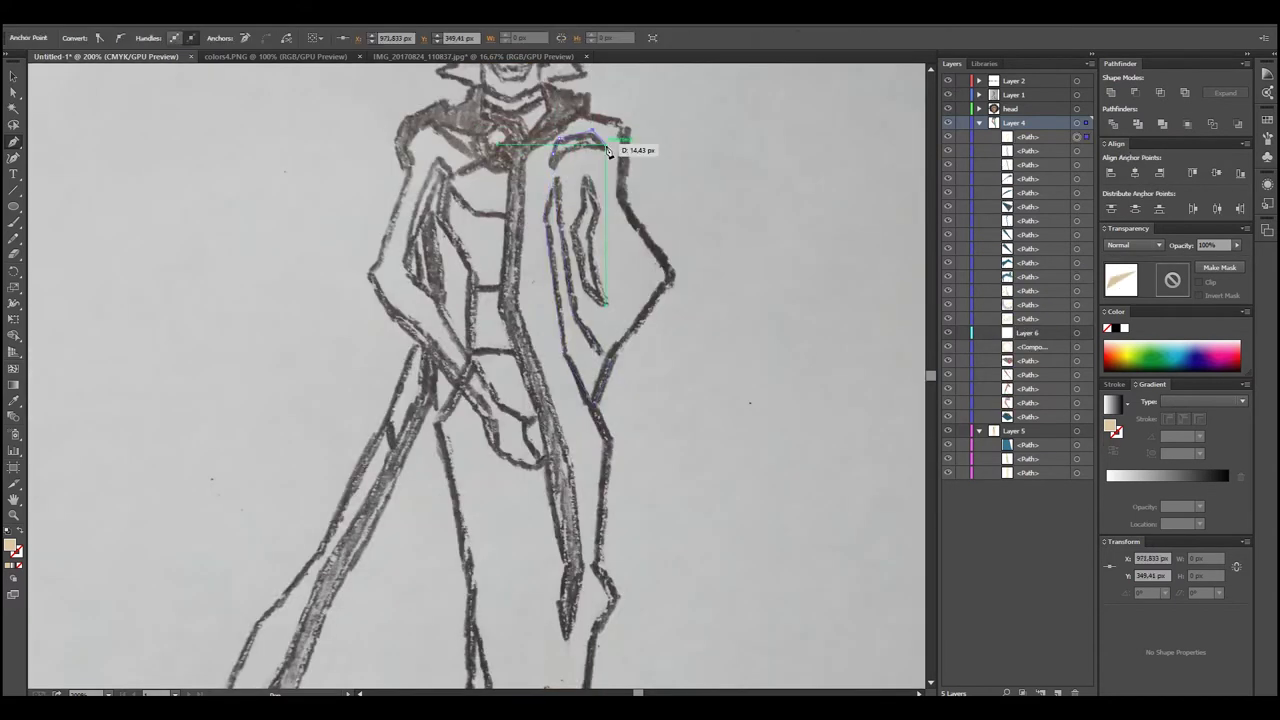
{"action": "left_click", "coordinate": [553, 153]}
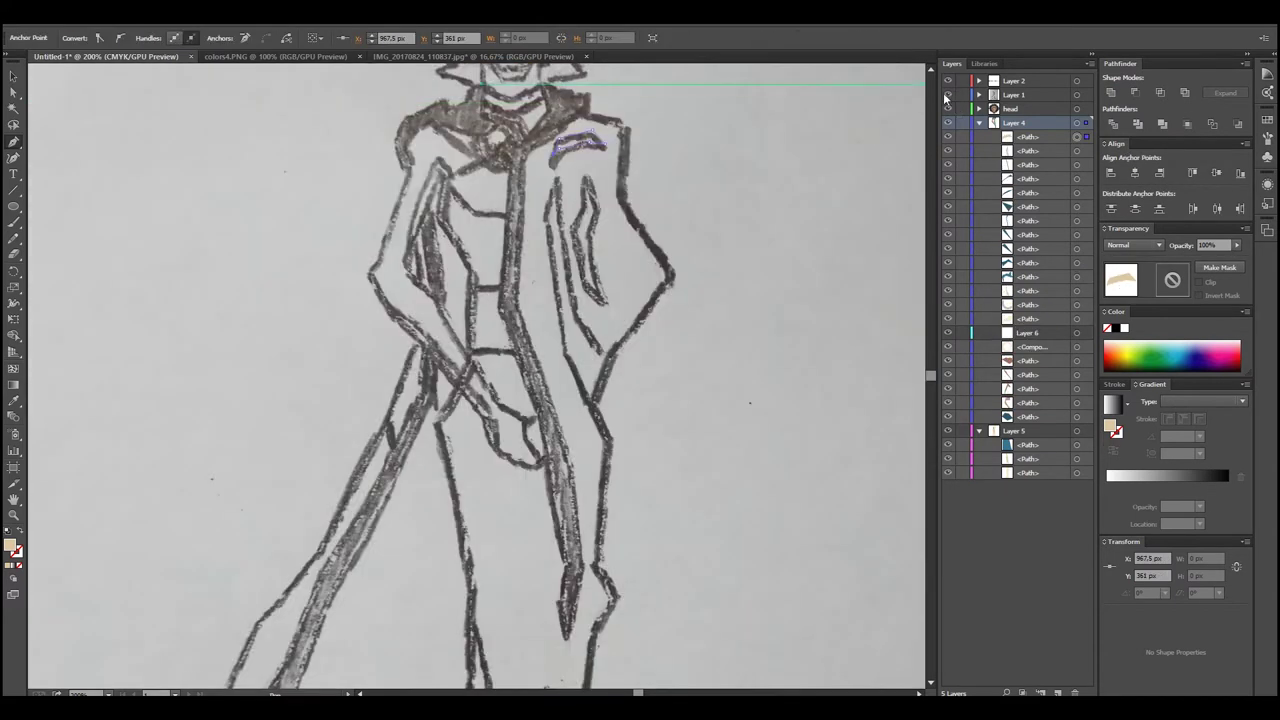
{"action": "key", "text": "ctrl+shift+w"}
{"action": "left_click_drag", "start_coordinate": [555, 162], "coordinate": [583, 162]}
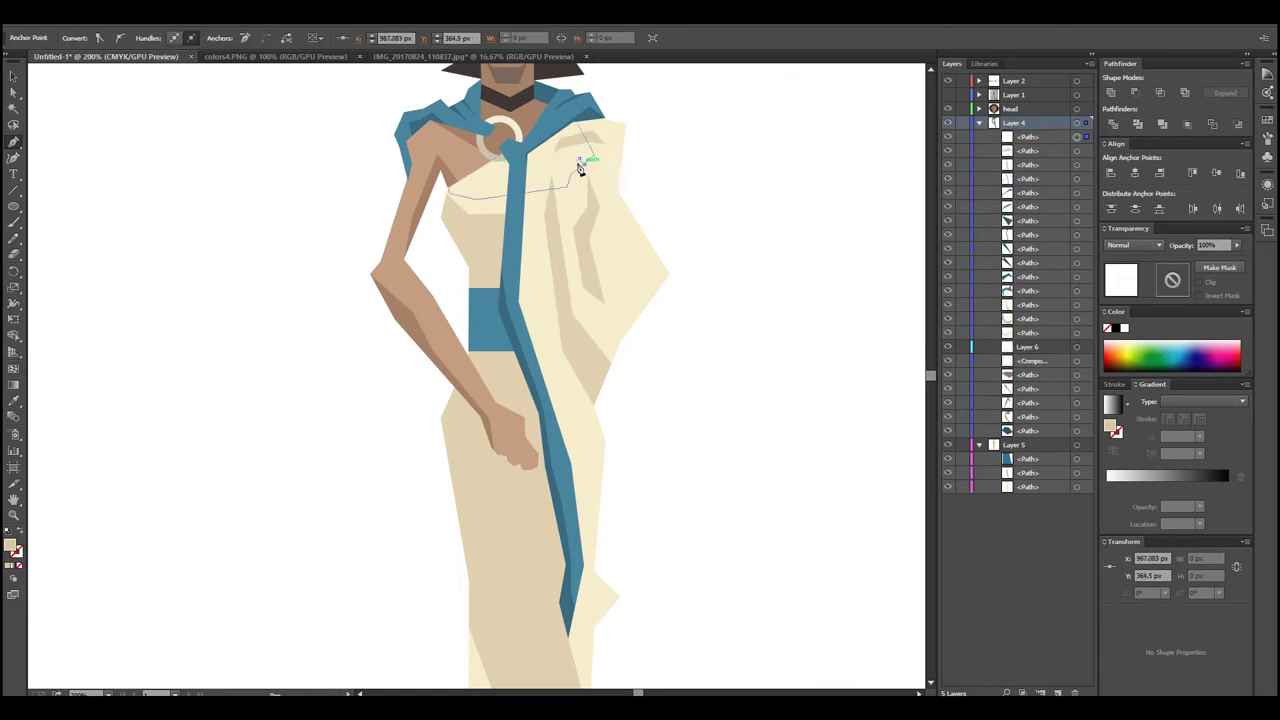
{"action": "left_click", "coordinate": [760, 317], "text": "ctrl"}
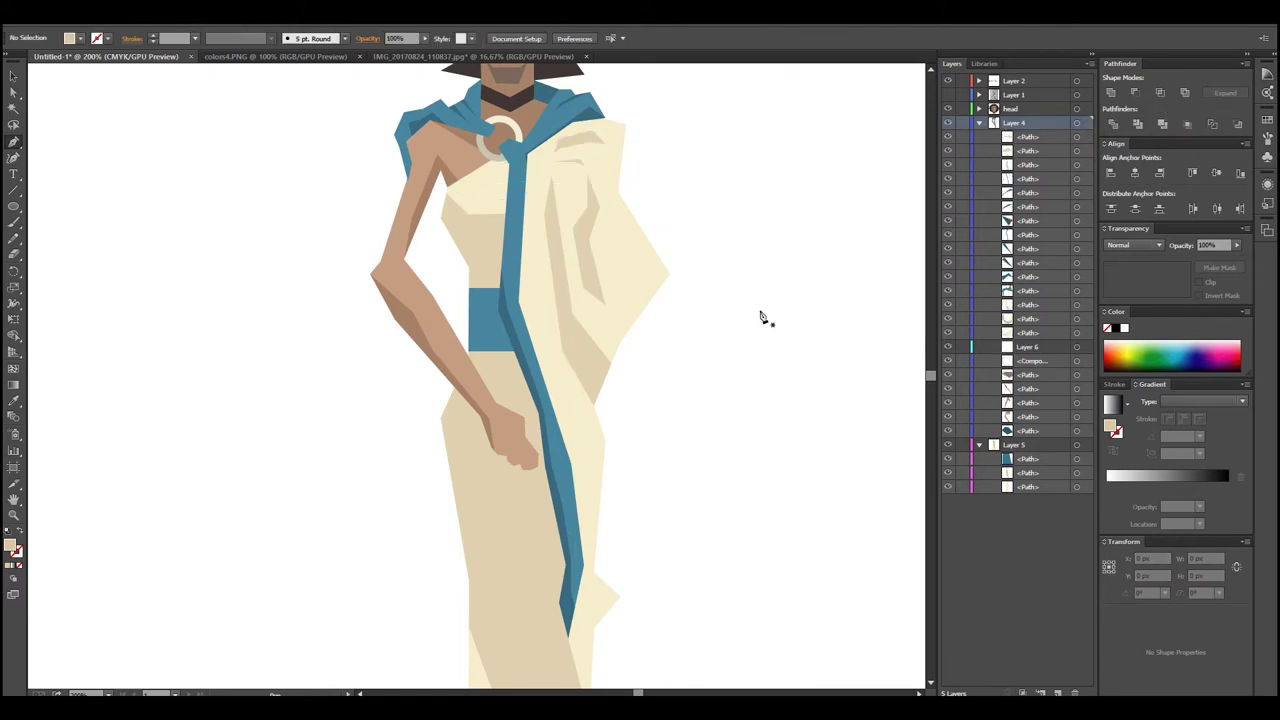
Trace a shading shape at the foot, move it to Layer 5 and trim it to the dress
{"action": "scroll", "coordinate": [694, 357], "scroll_direction": "down", "scroll_amount": 2}
{"action": "scroll", "coordinate": [694, 357], "scroll_direction": "down", "scroll_amount": 5}
{"action": "scroll", "coordinate": [694, 357], "scroll_direction": "down", "scroll_amount": 1}
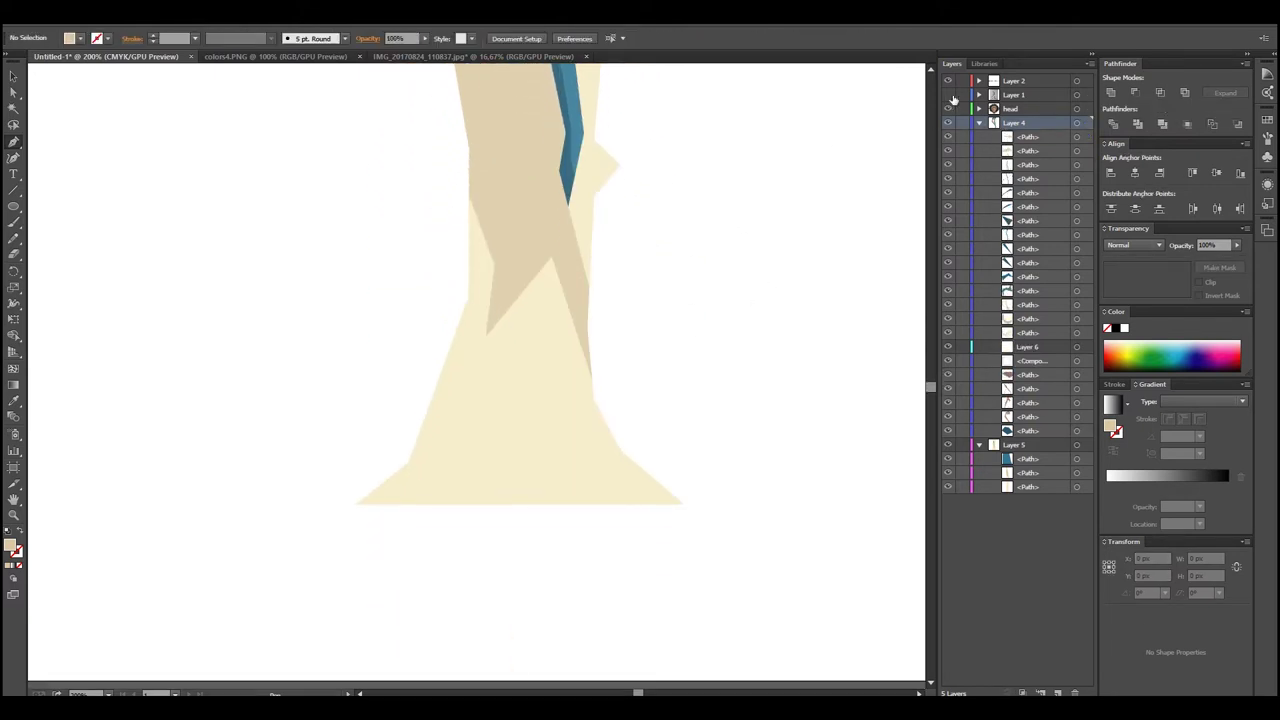
{"action": "key", "text": "ctrl+shift+w"}
{"action": "left_click_drag", "start_coordinate": [598, 388], "coordinate": [630, 461]}
{"action": "left_click", "coordinate": [583, 447]}
{"action": "left_click", "coordinate": [481, 478]}
{"action": "left_click", "coordinate": [716, 378]}
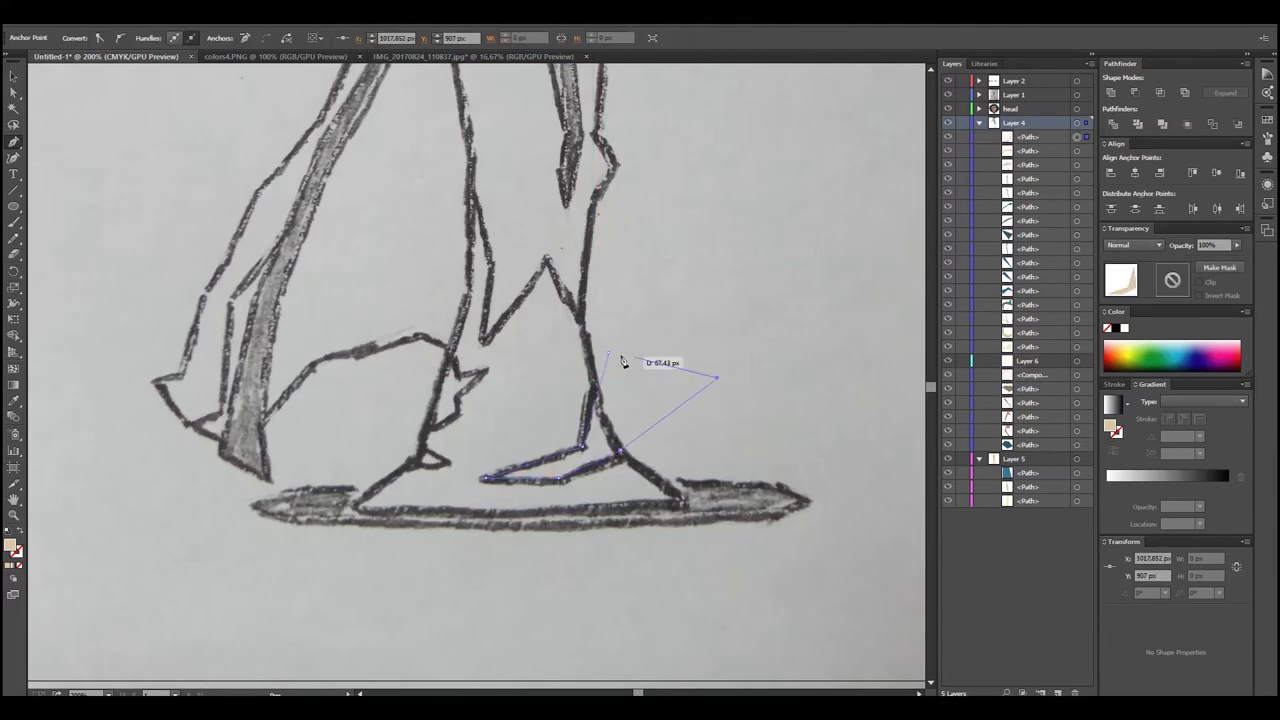
{"action": "left_click", "coordinate": [608, 353]}
{"action": "left_click_drag", "start_coordinate": [1052, 168], "coordinate": [1030, 466]}
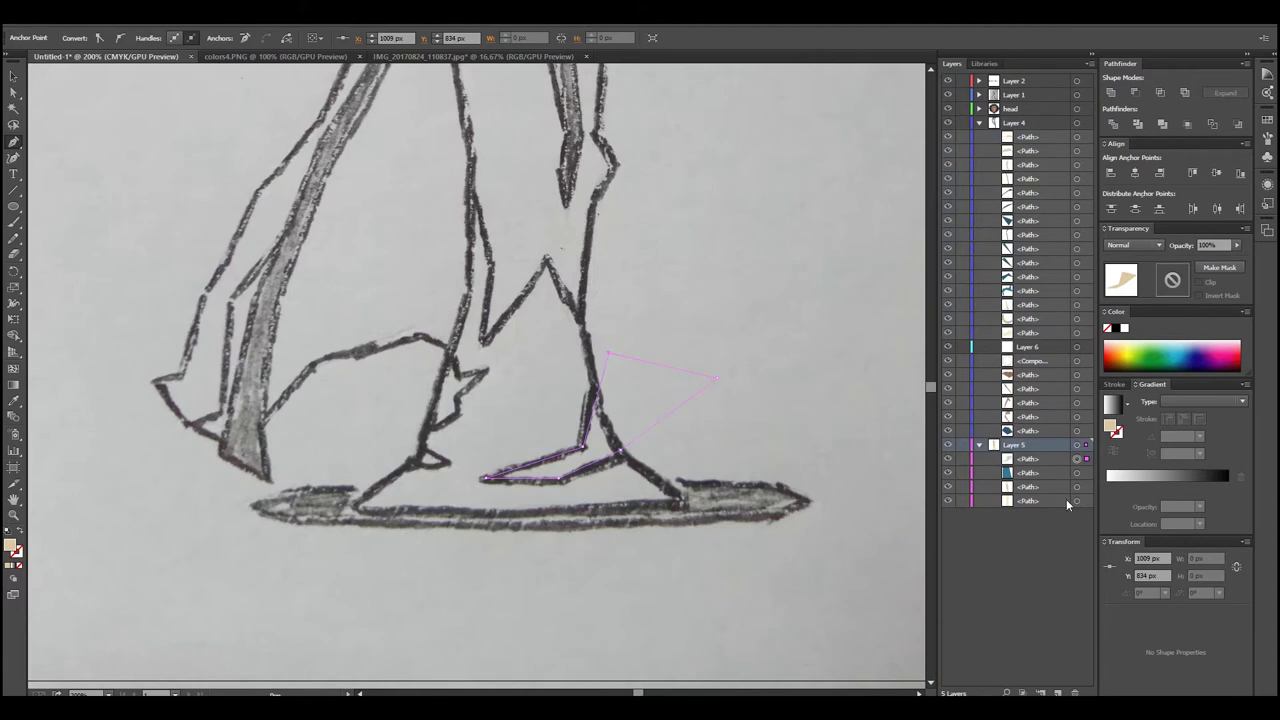
{"action": "left_click", "coordinate": [1078, 514], "text": "shift"}
{"action": "left_click", "coordinate": [1157, 92]}
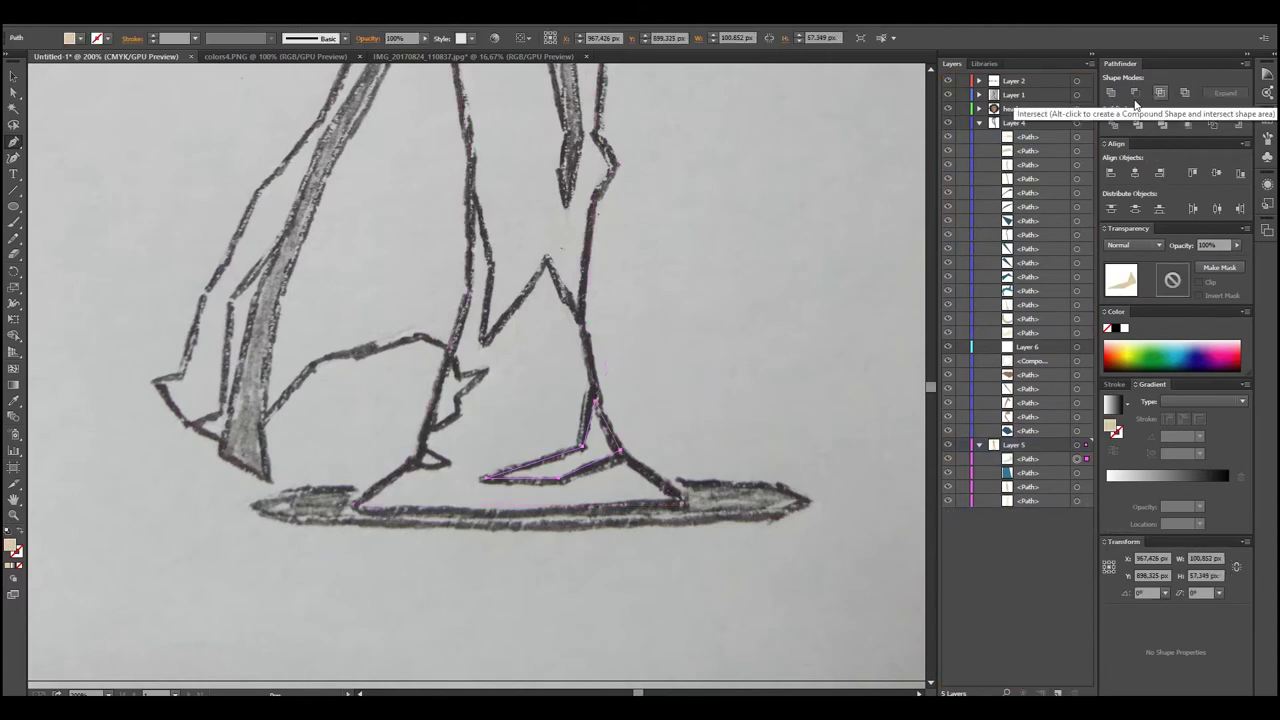
Add another hem shading shape trimmed to the dress, then fit the whole artboard
{"action": "left_click", "coordinate": [457, 376]}
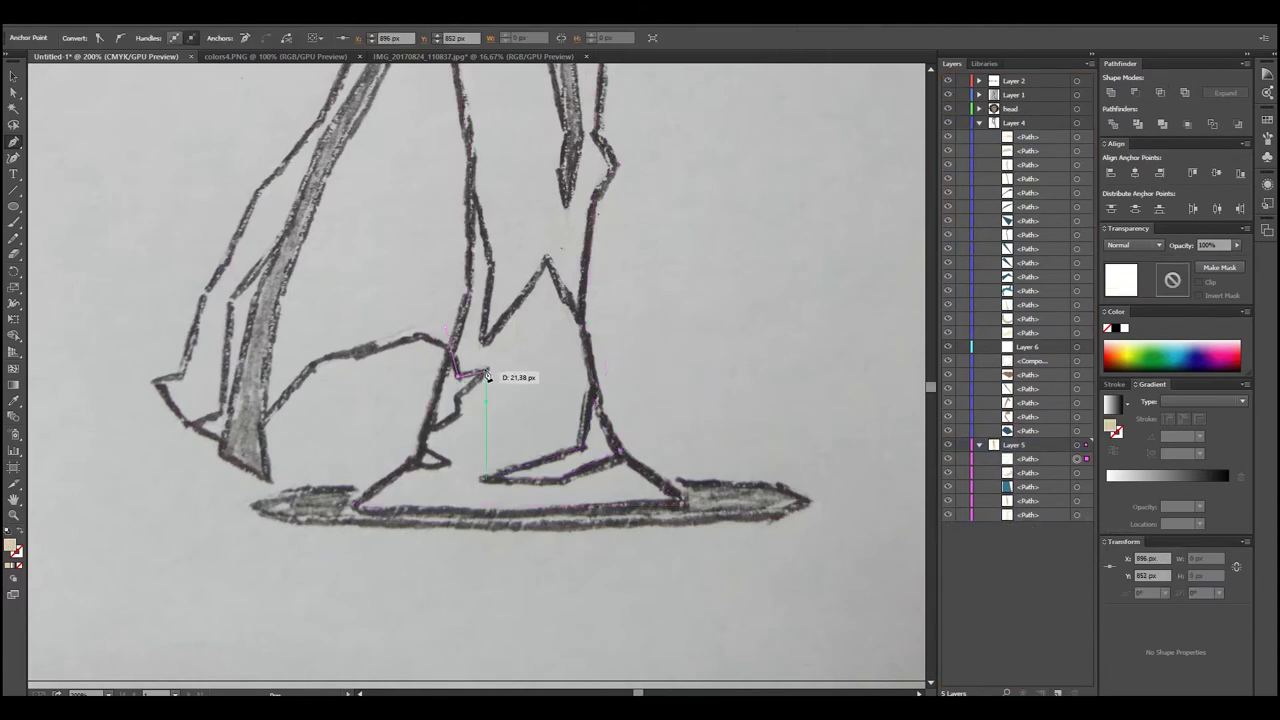
{"action": "left_click", "coordinate": [458, 405]}
{"action": "left_click", "coordinate": [393, 450]}
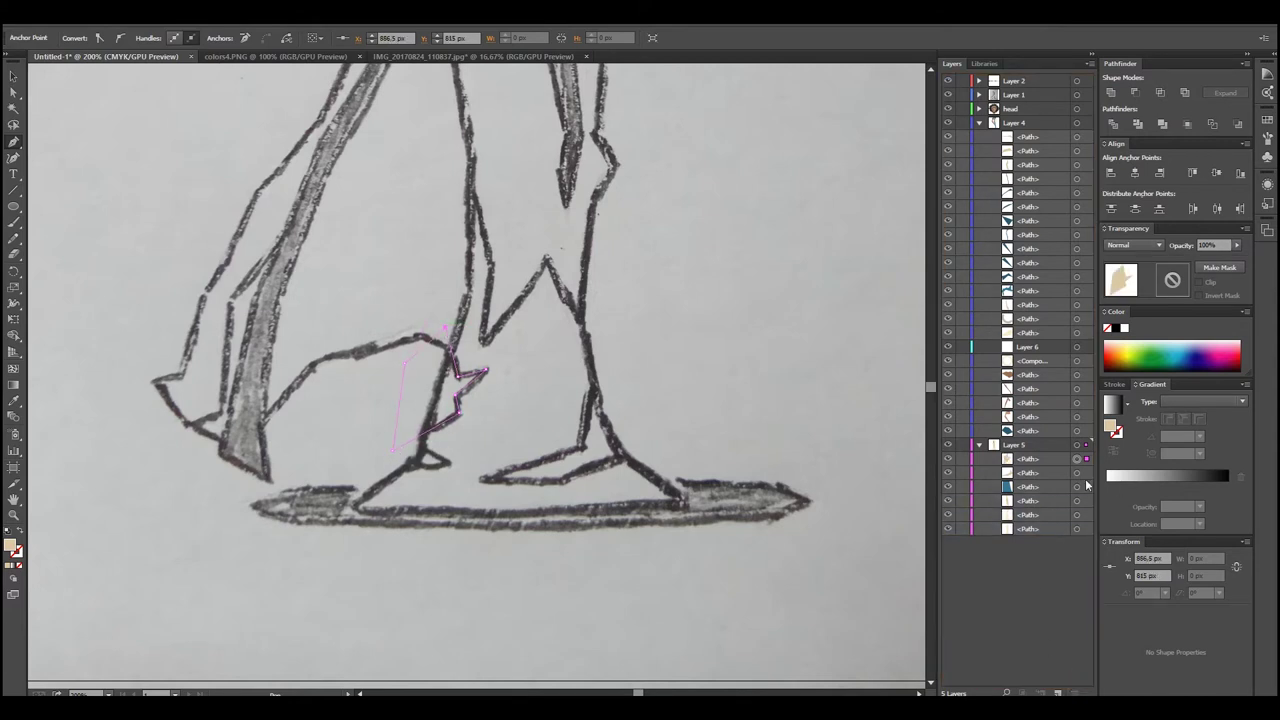
{"action": "key", "text": "ctrl+z"}
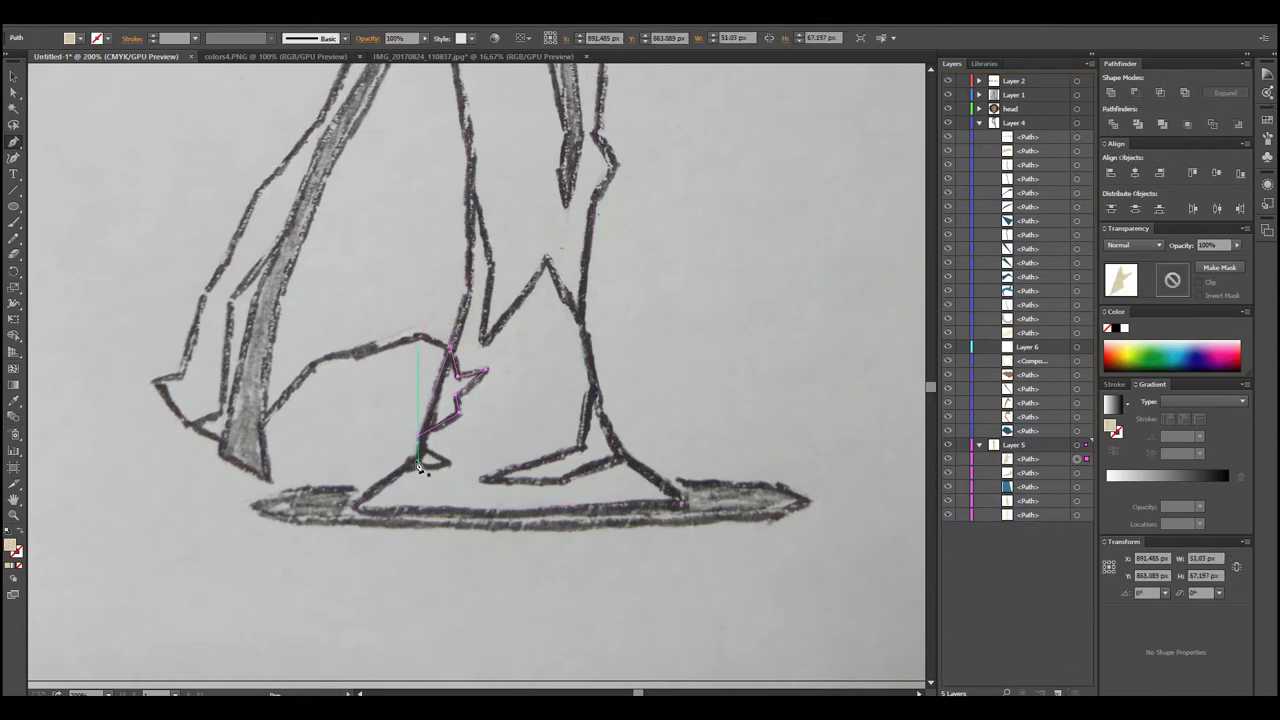
{"action": "left_click_drag", "start_coordinate": [402, 440], "coordinate": [411, 461]}
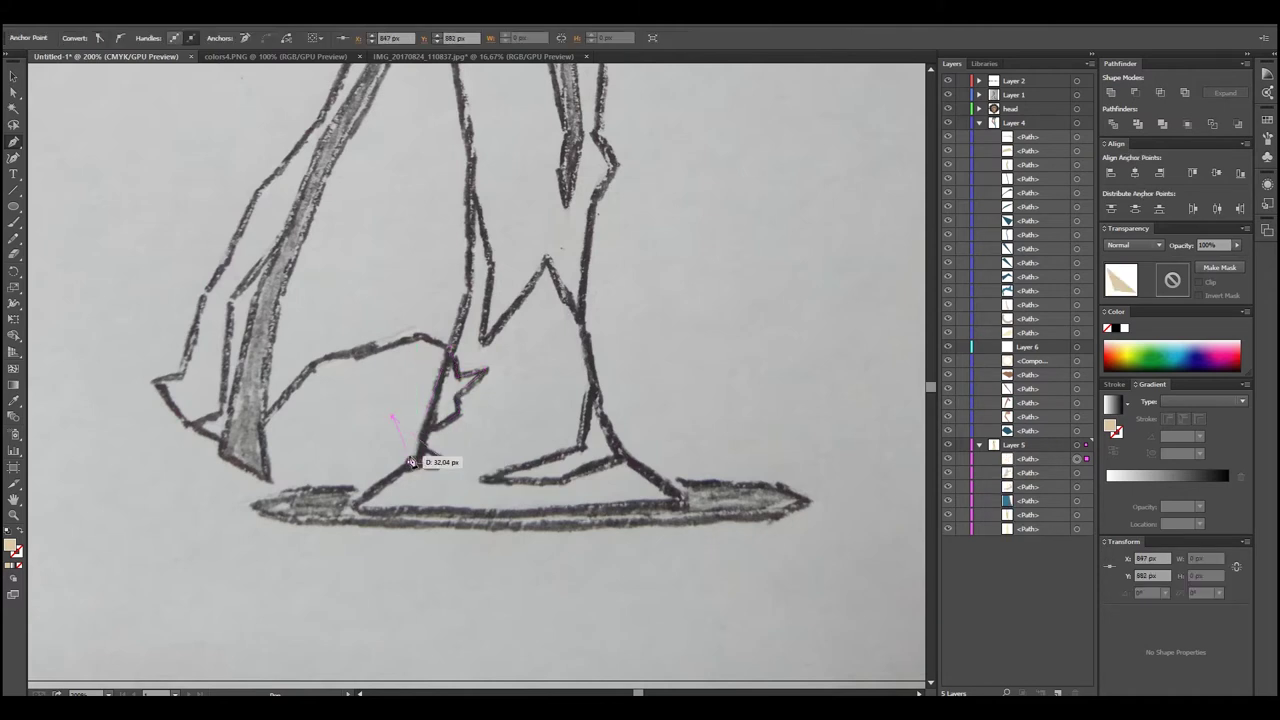
{"action": "left_click", "coordinate": [1076, 472]}
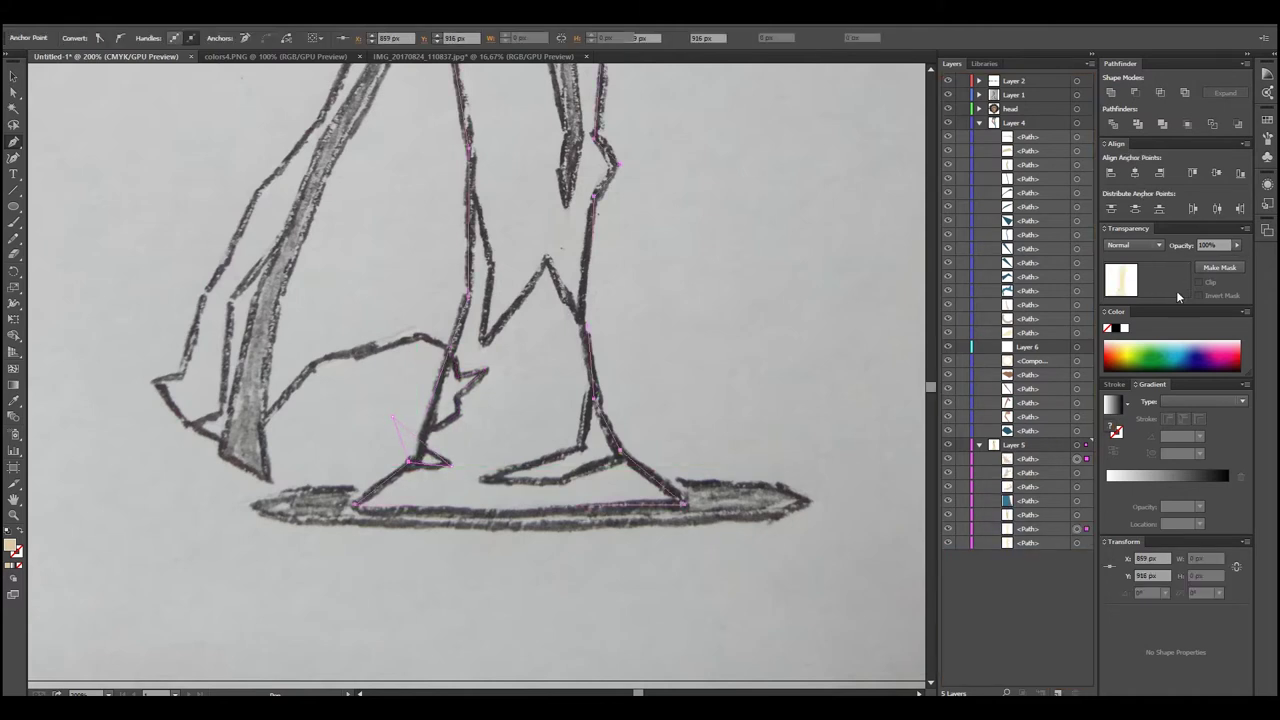
{"action": "left_click", "coordinate": [1158, 95]}
{"action": "key", "text": "ctrl+0"}
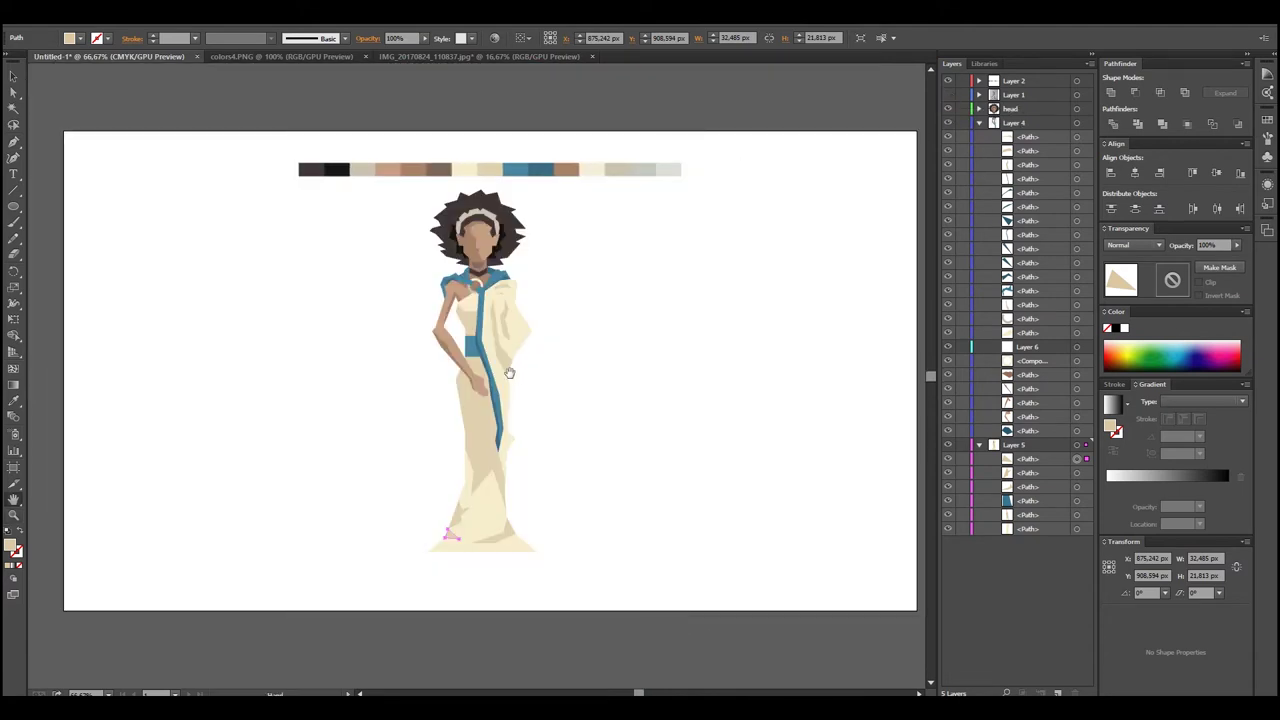
Trace a closed four-point hand shape over the clasped hand at the waist
{"action": "left_click", "coordinate": [509, 372], "text": "ctrl"}
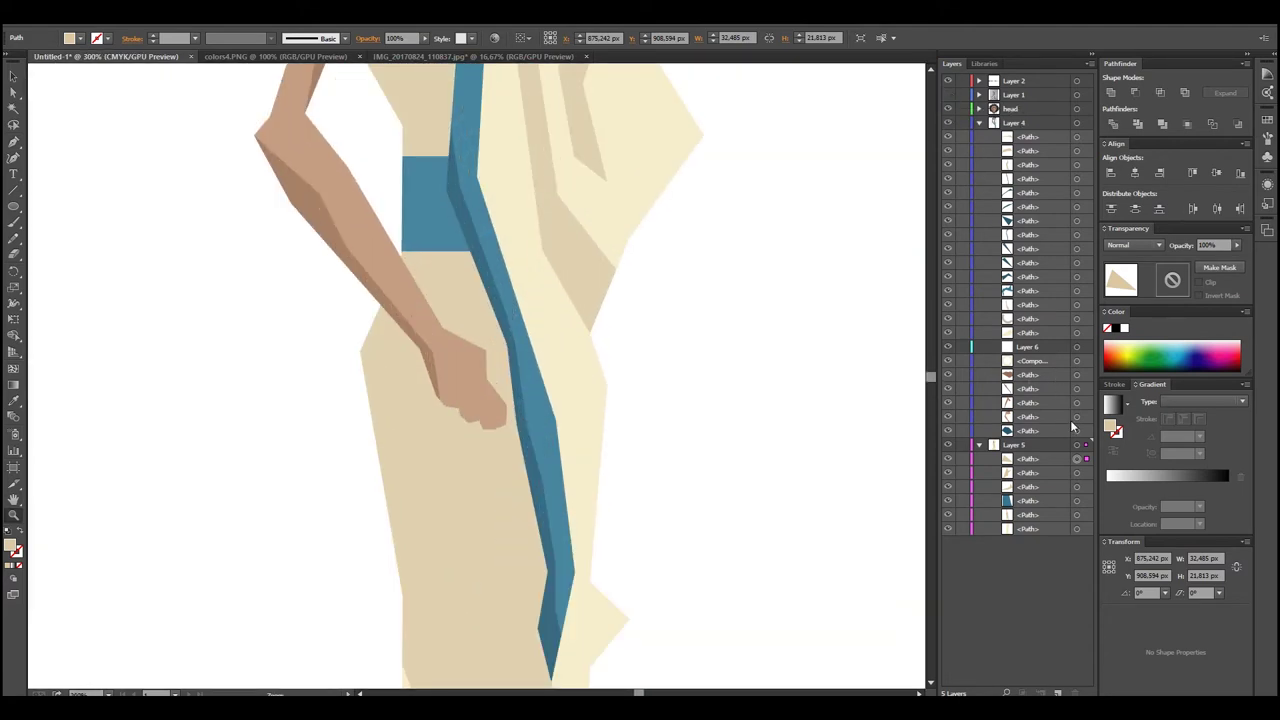
{"action": "left_click", "coordinate": [1077, 417]}
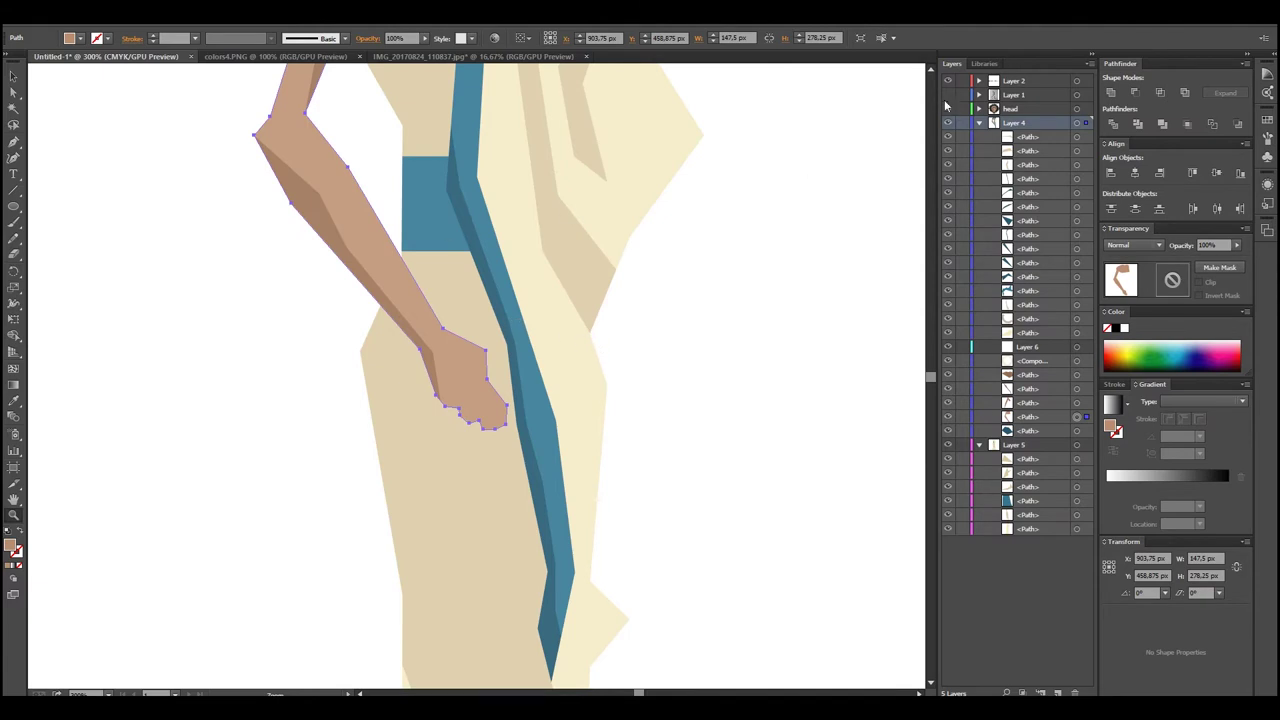
{"action": "left_click", "coordinate": [947, 101]}
{"action": "left_click", "coordinate": [486, 353]}
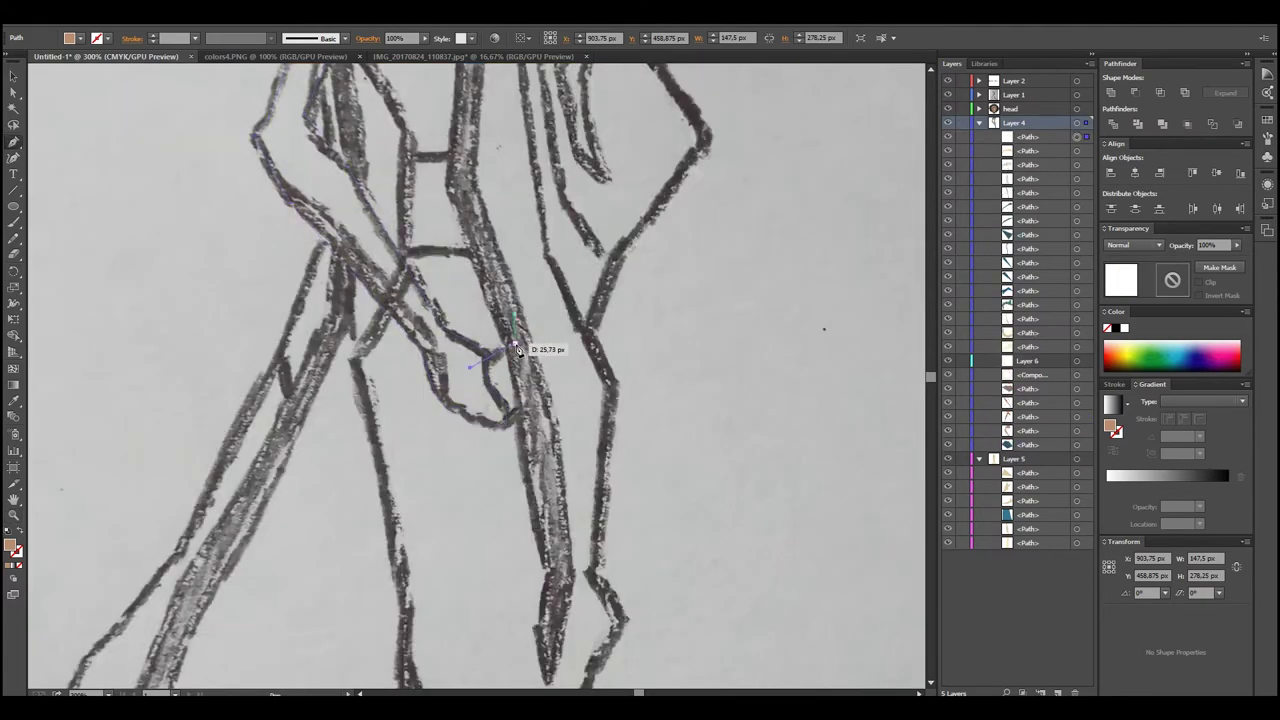
{"action": "left_click", "coordinate": [557, 400]}
{"action": "left_click", "coordinate": [499, 420]}
{"action": "left_click", "coordinate": [470, 368]}
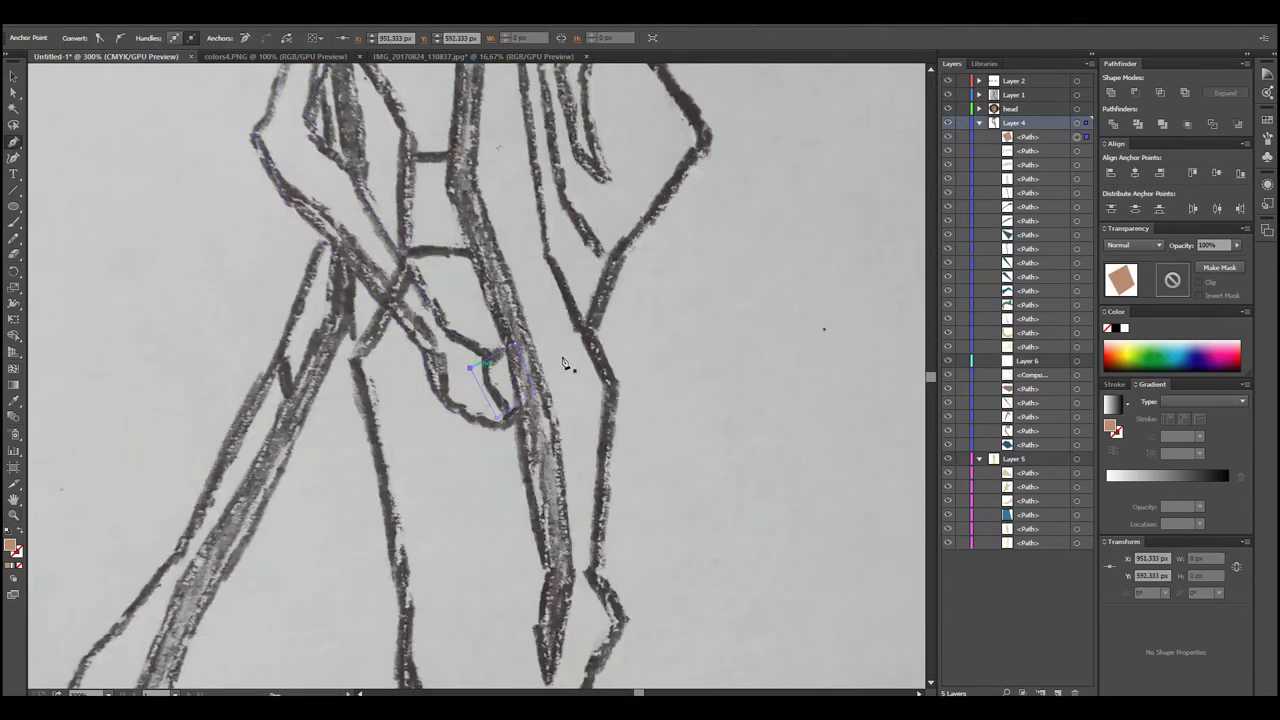
Move the hand shape into Layer 6 with the sketch hidden and clear the selection
{"action": "key", "text": "ctrl+0"}
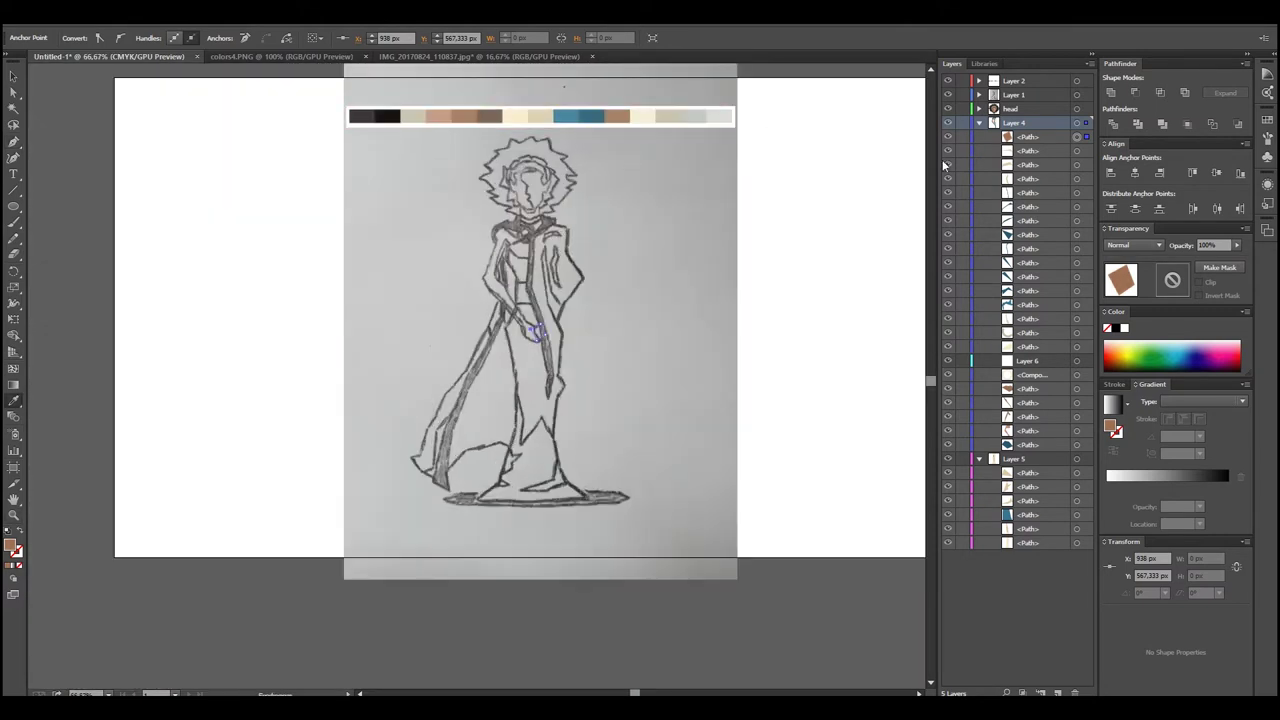
{"action": "left_click", "coordinate": [948, 104]}
{"action": "left_click_drag", "start_coordinate": [1040, 148], "coordinate": [1040, 432]}
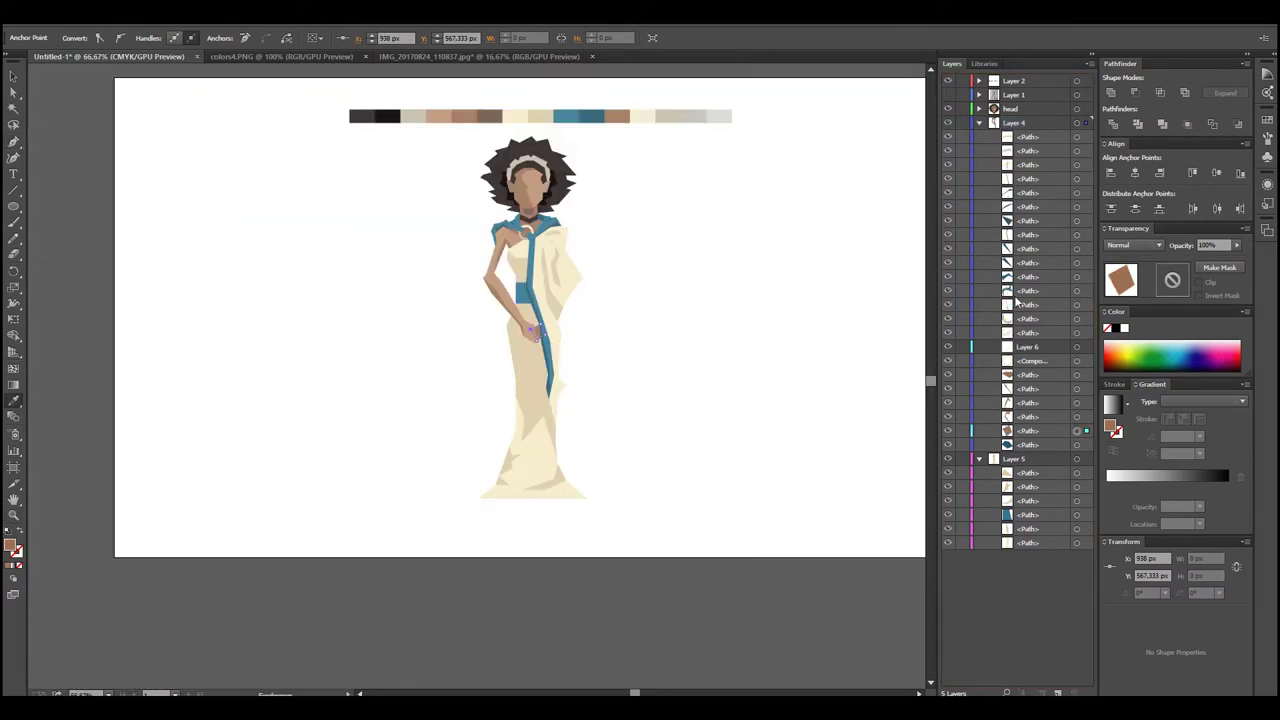
{"action": "key", "text": "ctrl+shift+a"}
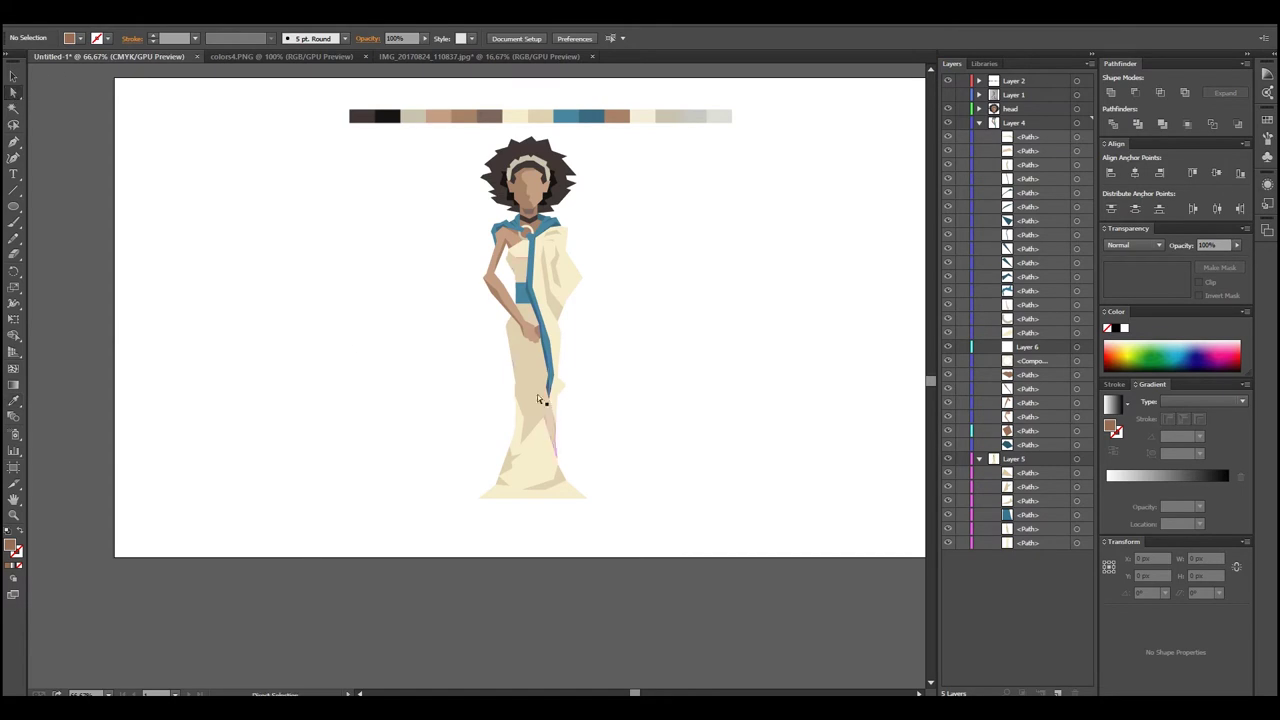
Trace a new cape outline over the sketch, from the collar down the left edge to the hem
{"action": "left_click", "coordinate": [567, 389]}
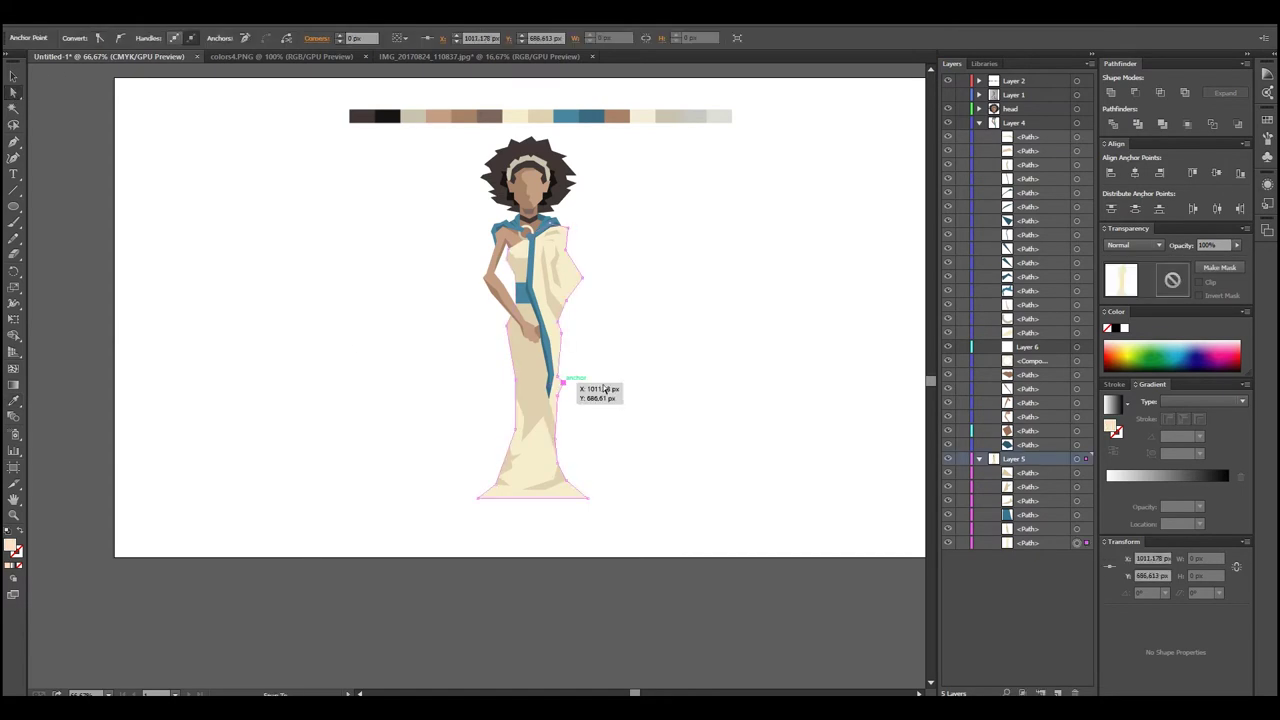
{"action": "key", "text": "ctrl+plus"}
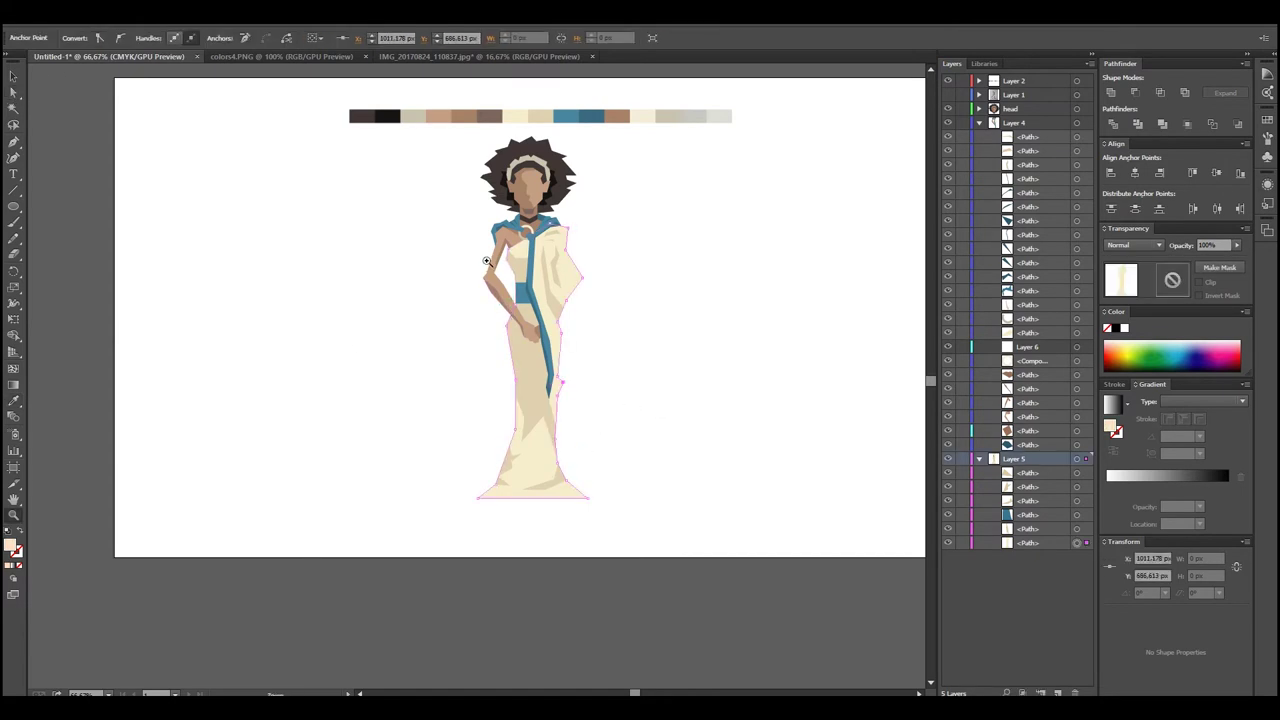
{"action": "left_click", "coordinate": [948, 95]}
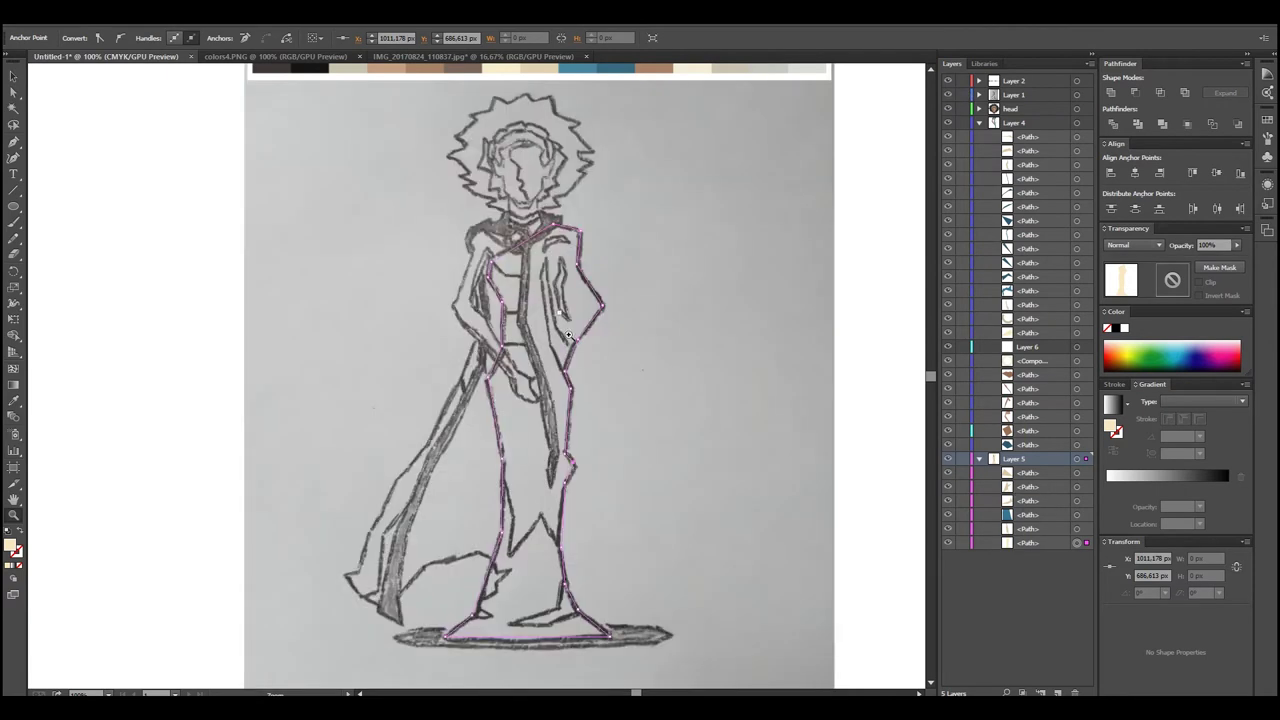
{"action": "mouse_move", "coordinate": [475, 262]}
{"action": "left_mouse_down"}
{"action": "mouse_move", "coordinate": [442, 426]}
{"action": "mouse_move", "coordinate": [408, 461]}
{"action": "left_mouse_up"}
{"action": "left_click_drag", "start_coordinate": [369, 537], "coordinate": [369, 540]}
{"action": "left_click", "coordinate": [346, 576]}
{"action": "left_click_drag", "start_coordinate": [363, 592], "coordinate": [372, 600]}
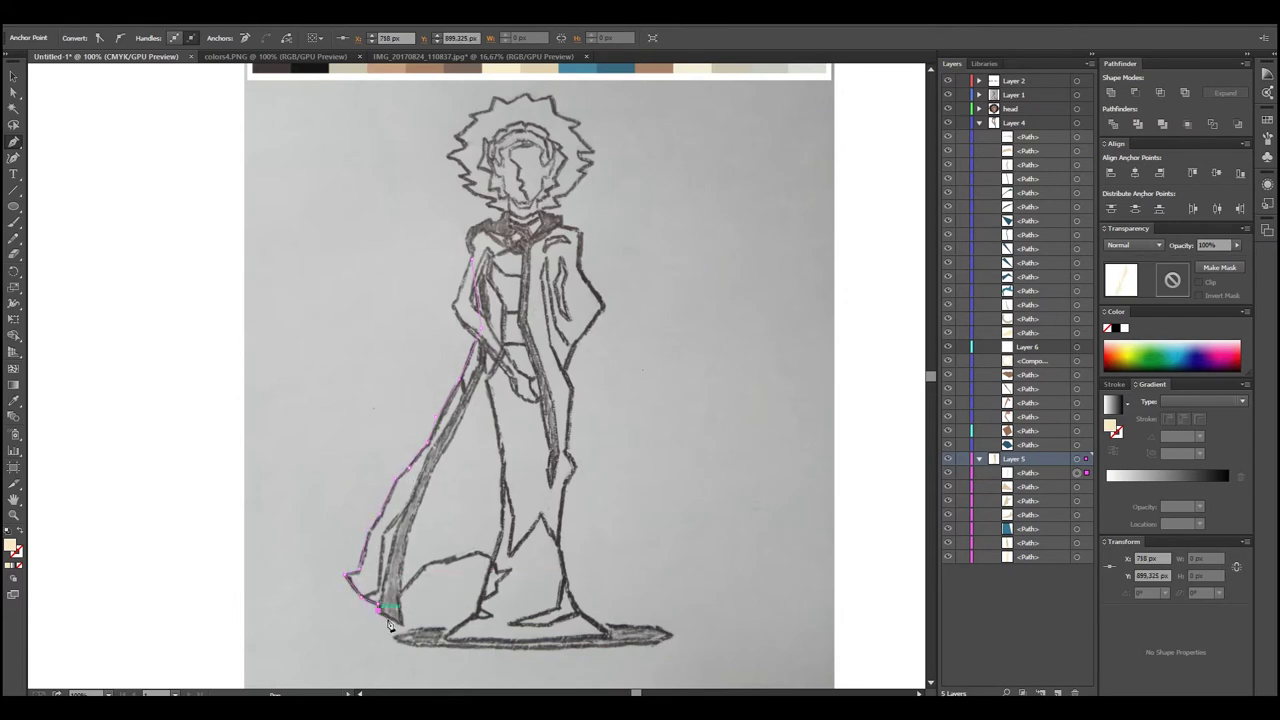
{"action": "left_click", "coordinate": [405, 620]}
{"action": "left_click", "coordinate": [424, 567]}
{"action": "left_click", "coordinate": [490, 556]}
{"action": "left_click_drag", "start_coordinate": [490, 247], "coordinate": [474, 265]}
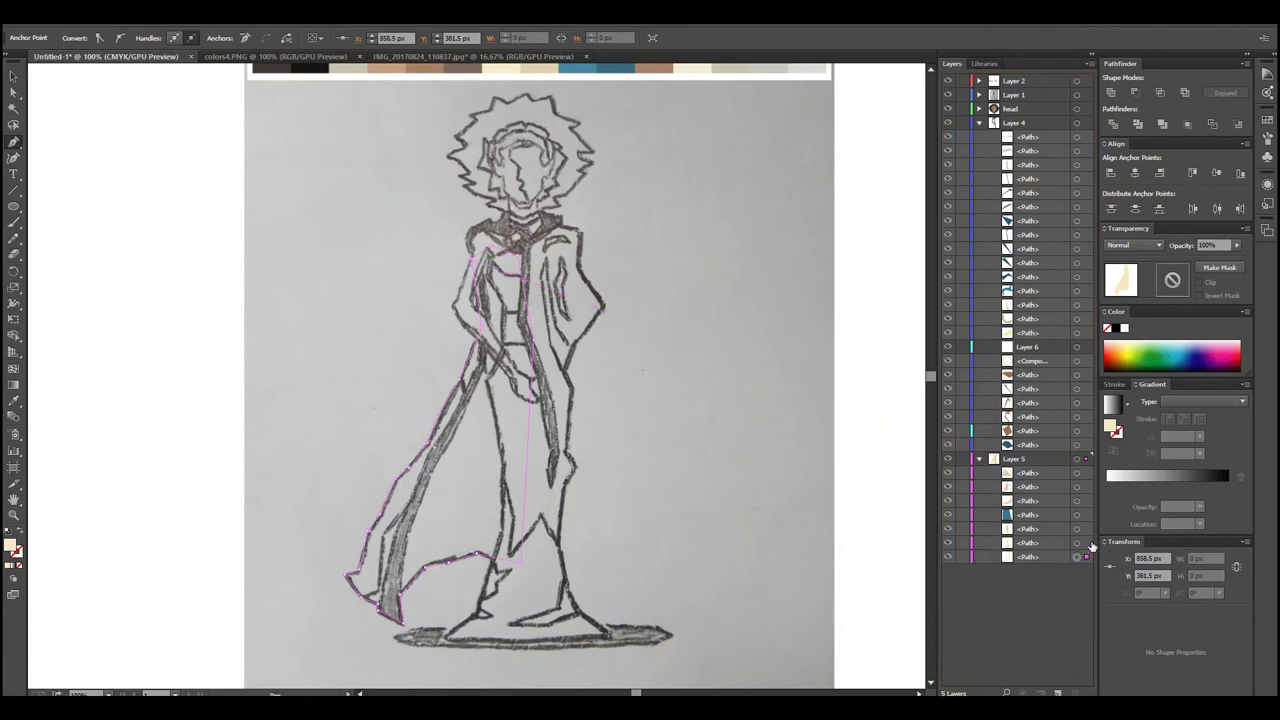
{"action": "scroll", "coordinate": [630, 420], "scroll_direction": "up", "scroll_amount": 1}
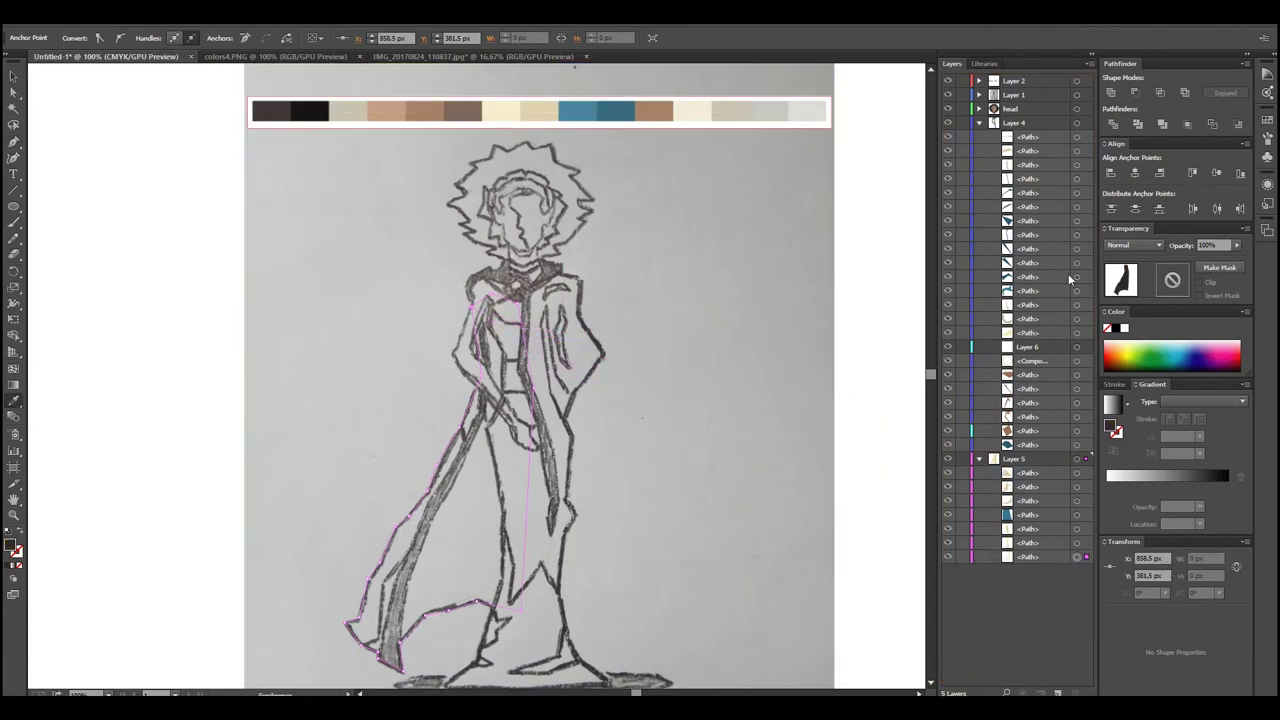
{"action": "left_click", "coordinate": [948, 94]}
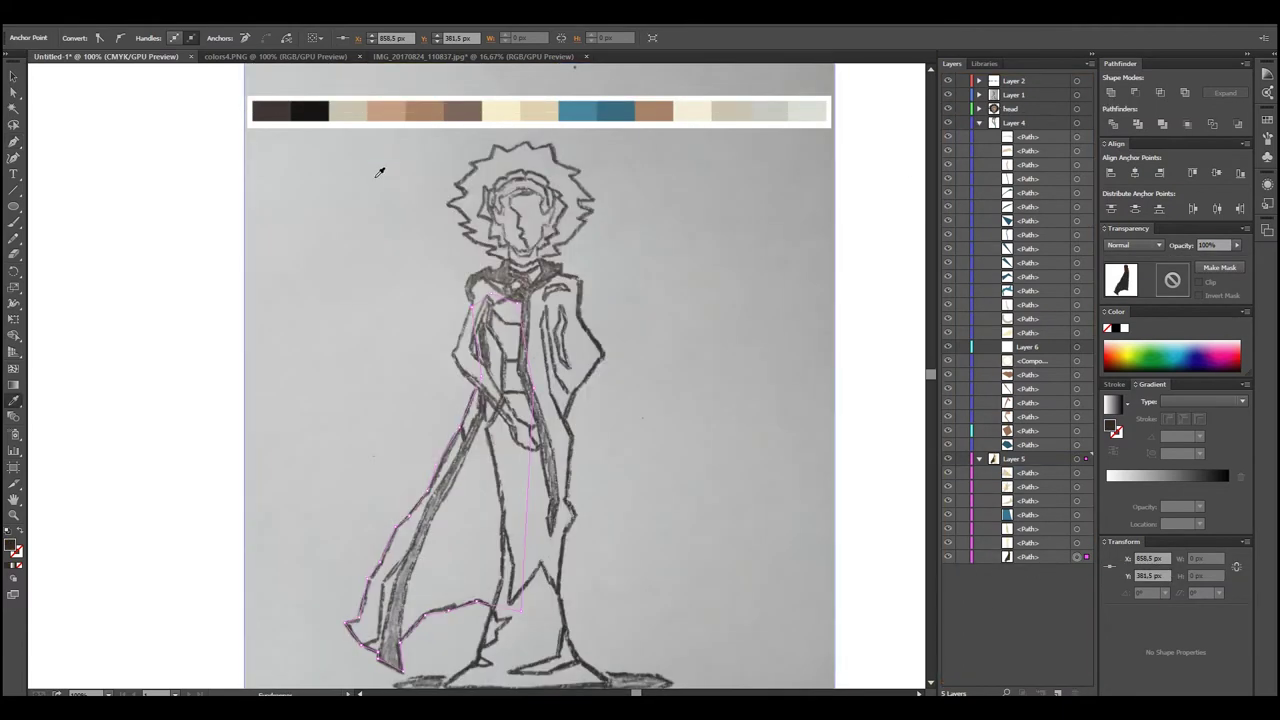
{"action": "left_click", "coordinate": [947, 97]}
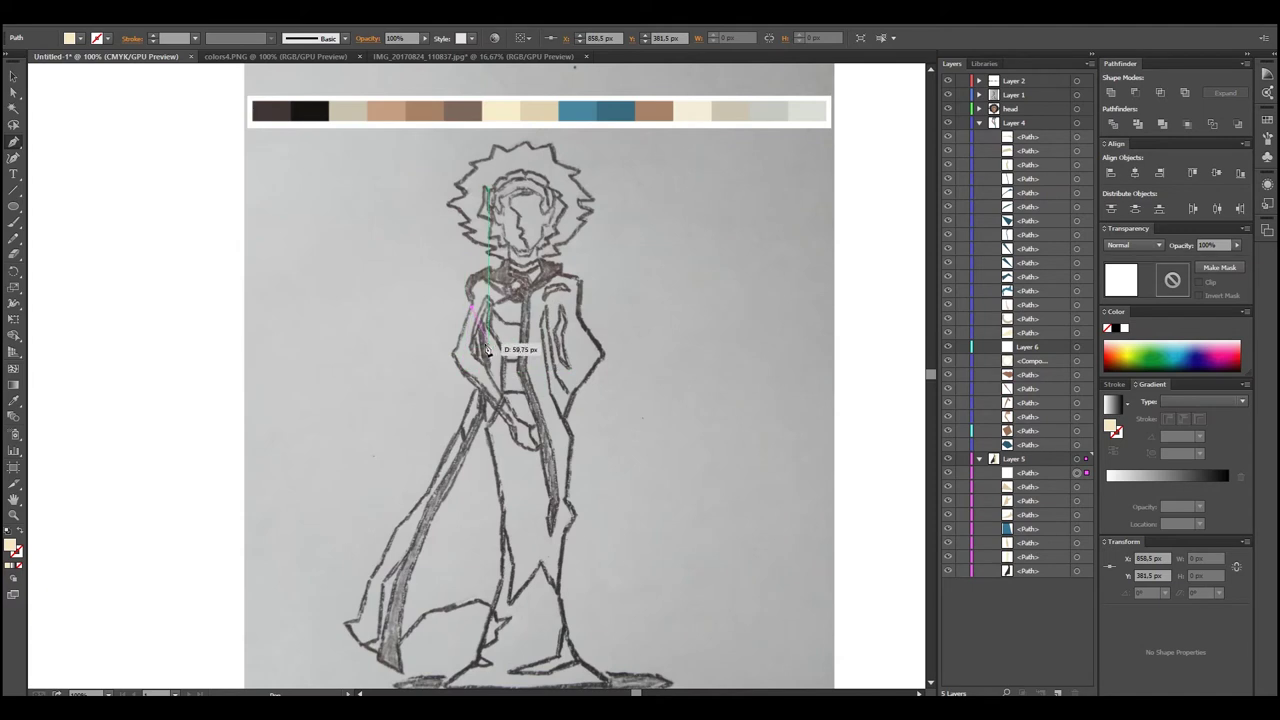
Trace a strip down the arm and robe to the hem and fill it teal blue
{"action": "left_click", "coordinate": [489, 370]}
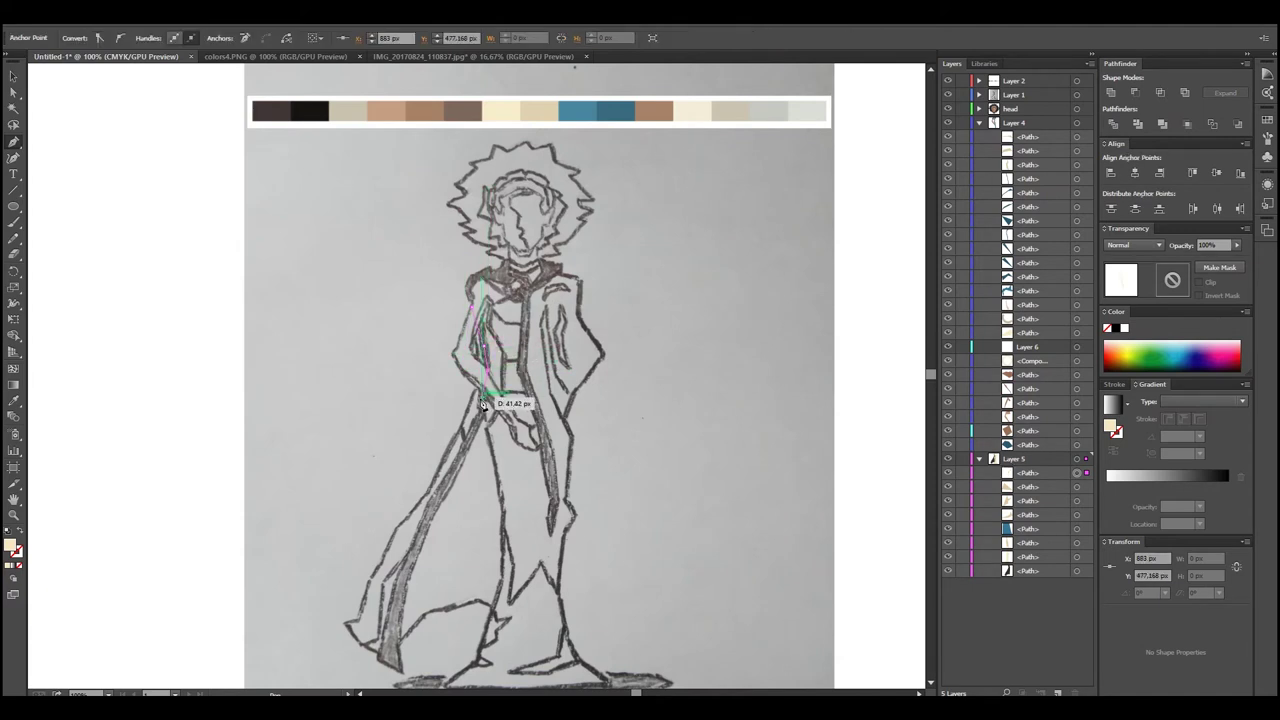
{"action": "left_click", "coordinate": [464, 434]}
{"action": "left_click", "coordinate": [436, 494]}
{"action": "left_click", "coordinate": [419, 537]}
{"action": "left_click", "coordinate": [389, 618]}
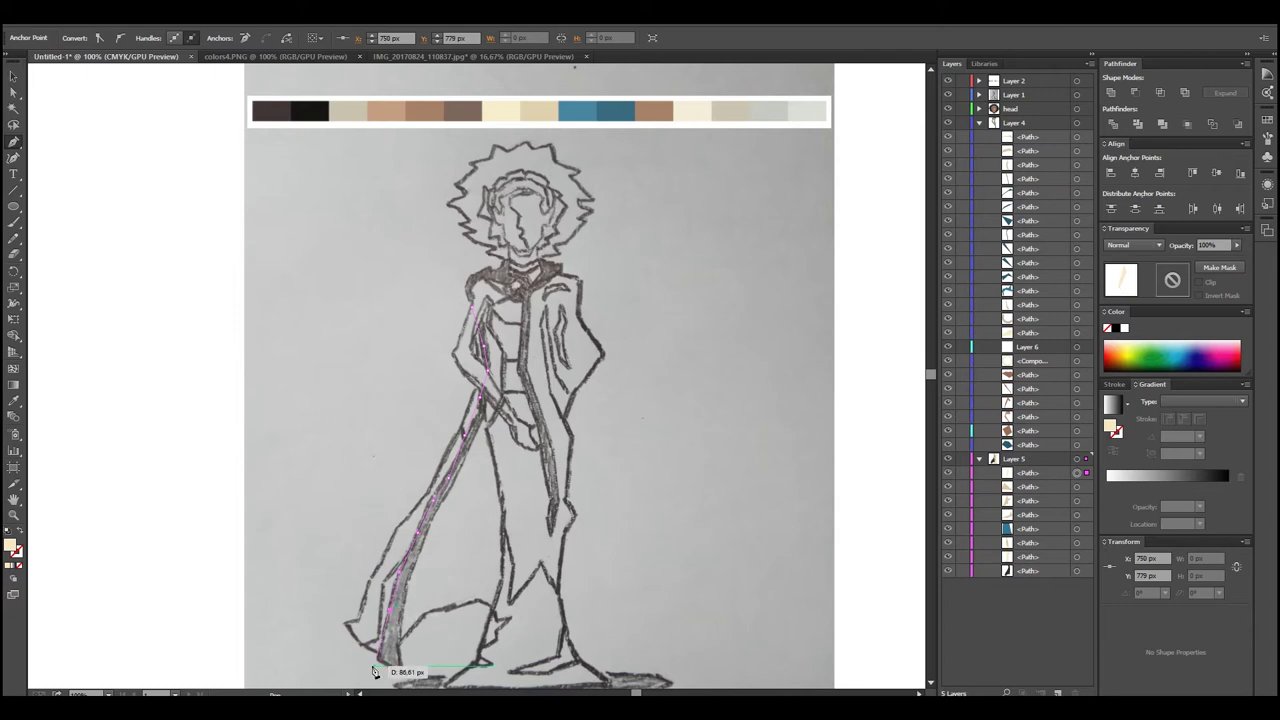
{"action": "left_click_drag", "start_coordinate": [403, 680], "coordinate": [379, 667]}
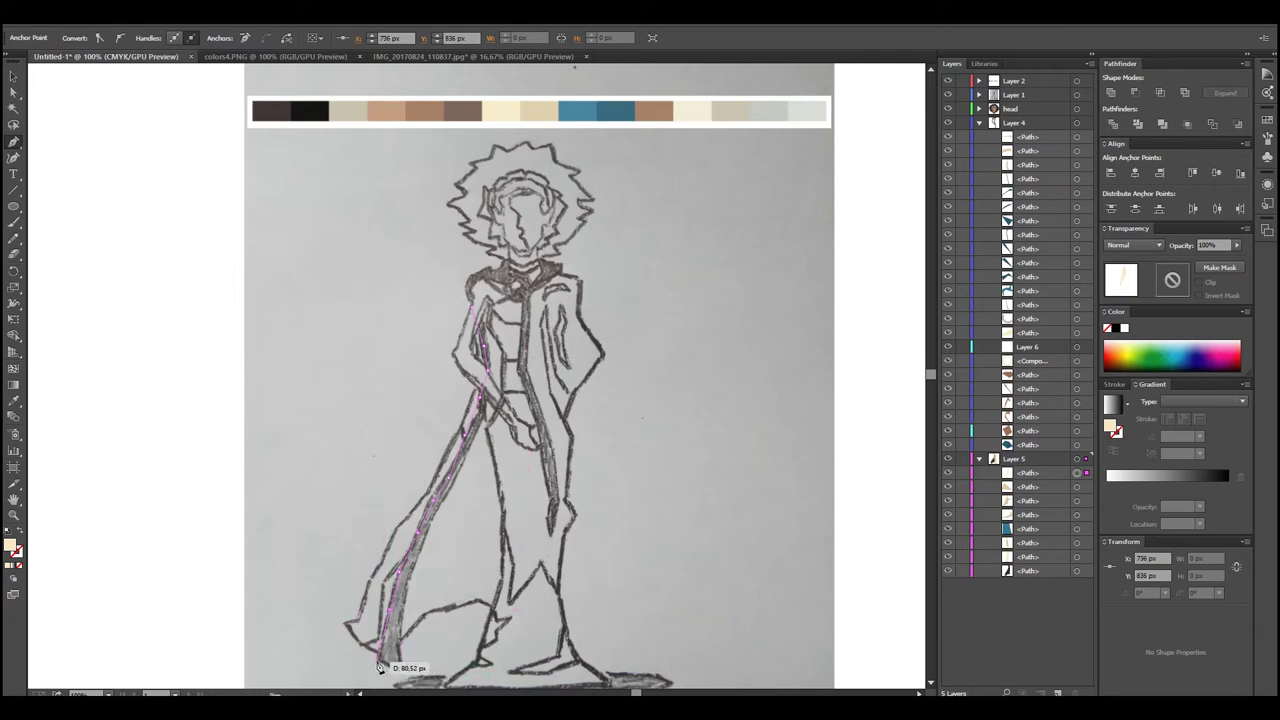
{"action": "left_click", "coordinate": [400, 641]}
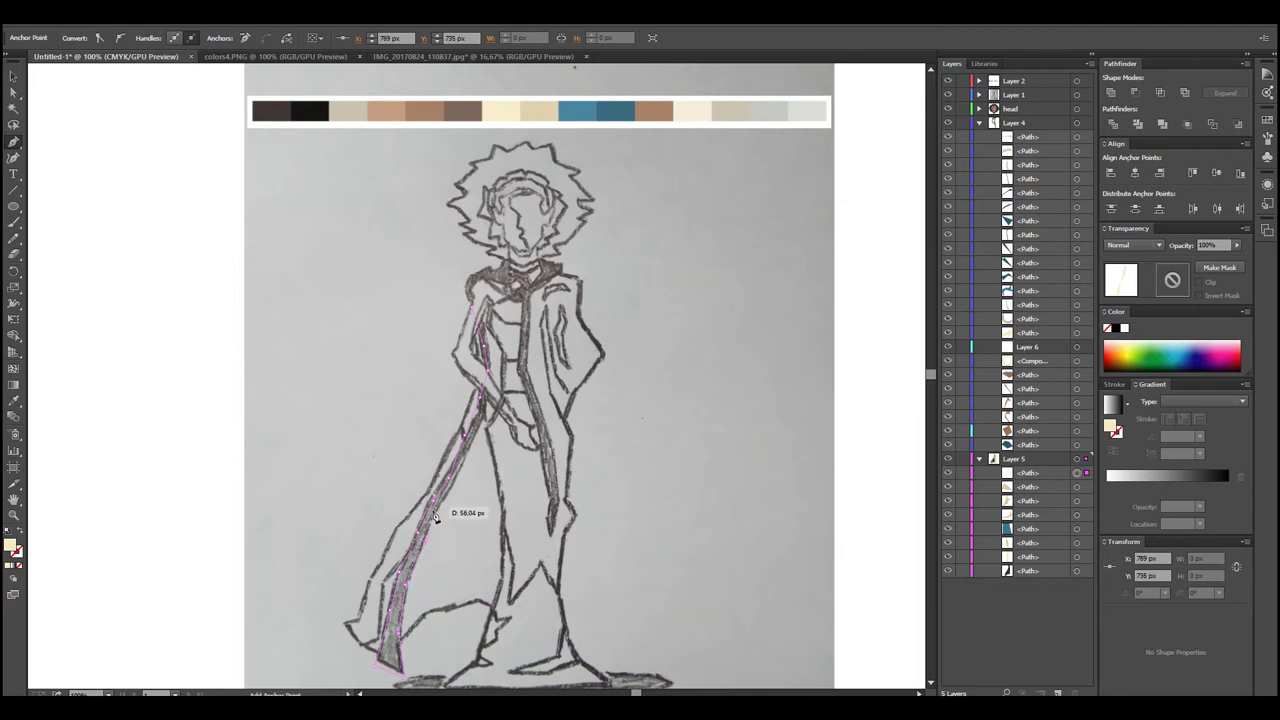
{"action": "left_click", "coordinate": [474, 440]}
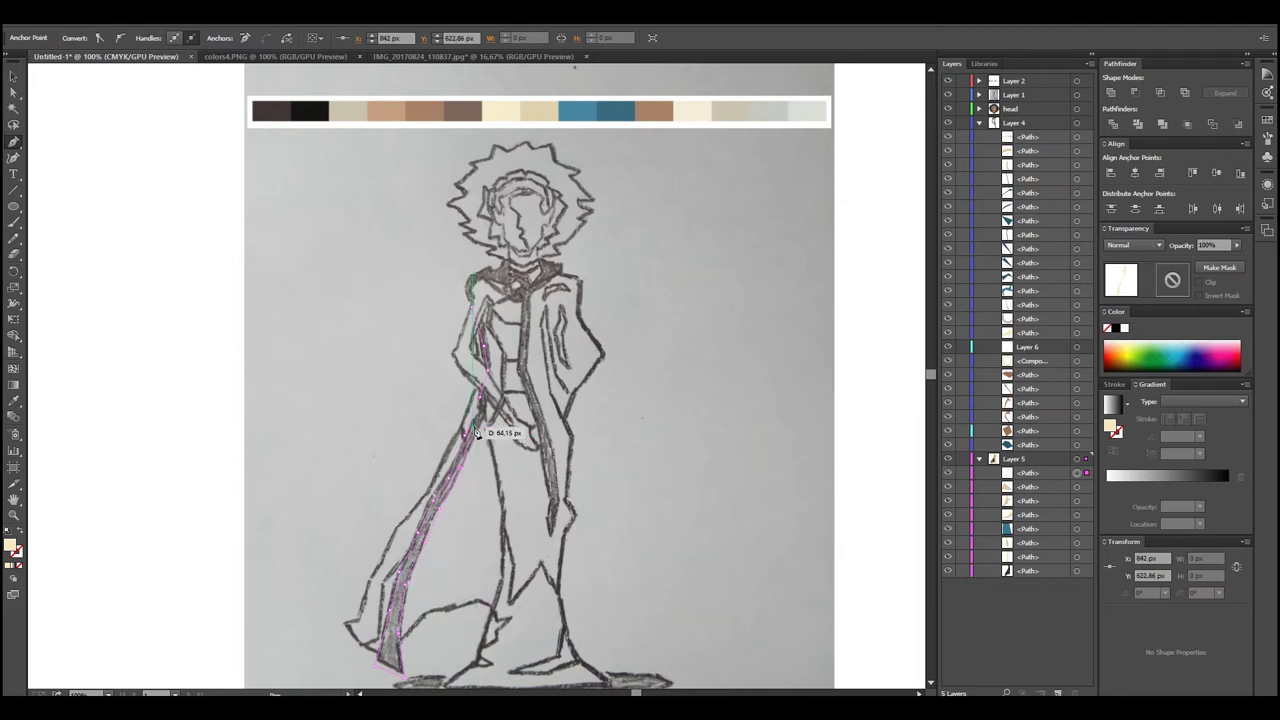
{"action": "left_click", "coordinate": [489, 362]}
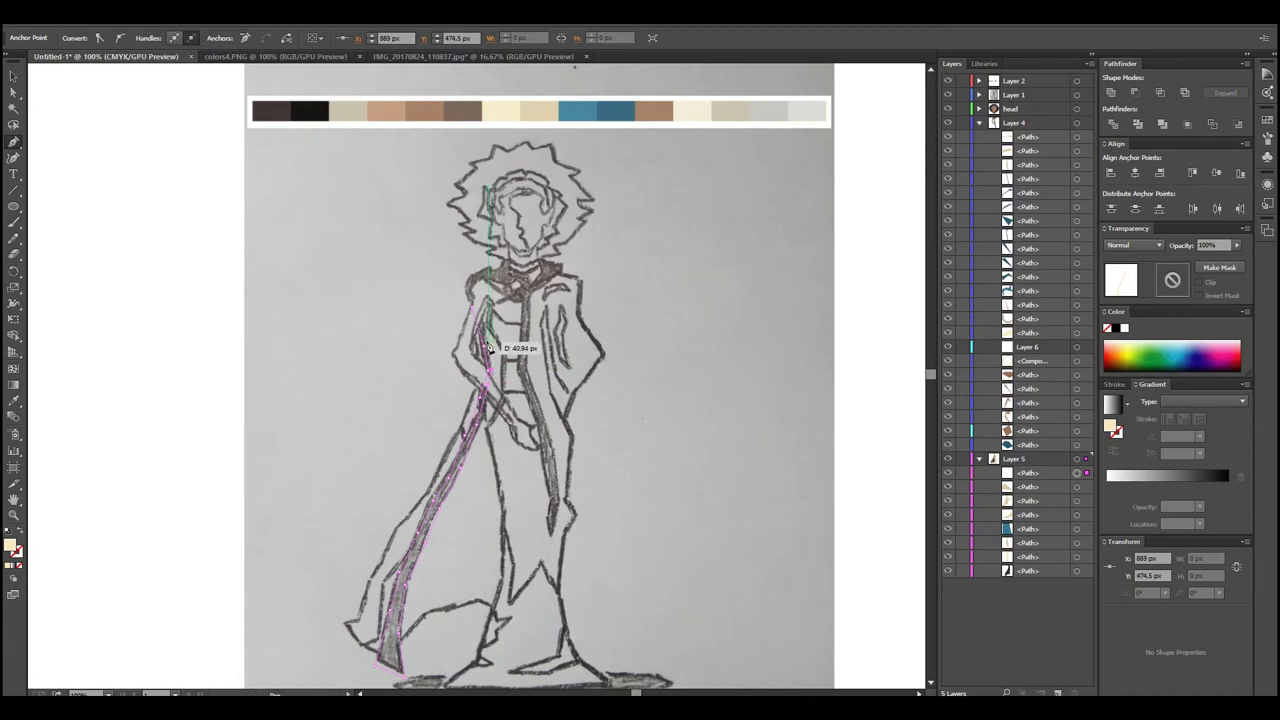
{"action": "left_click", "coordinate": [475, 309]}
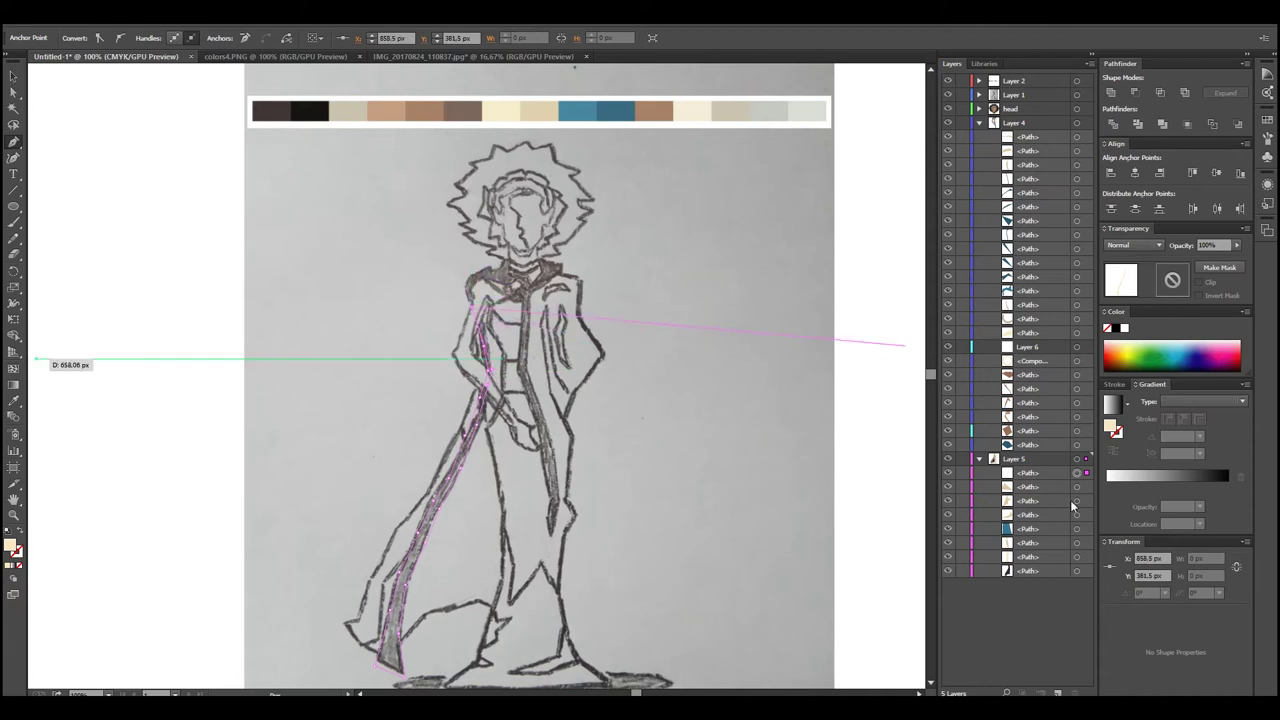
{"action": "left_click", "coordinate": [948, 95]}
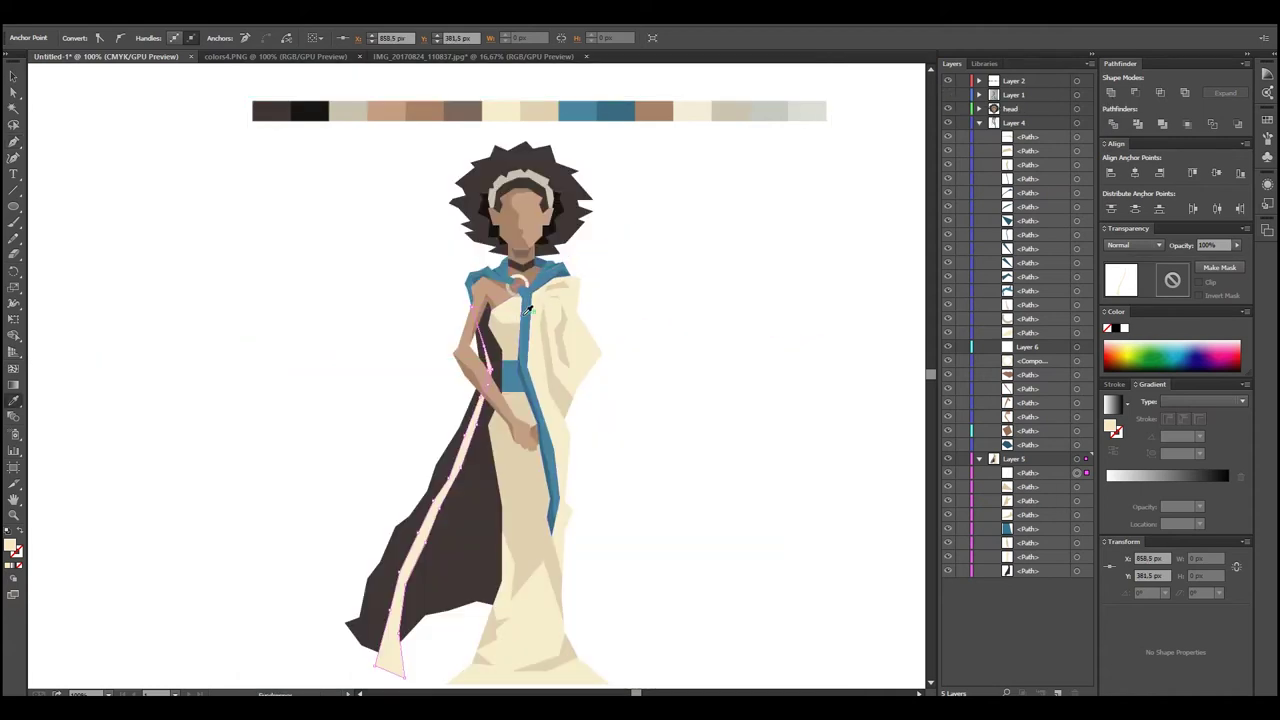
{"action": "left_click", "coordinate": [530, 263]}
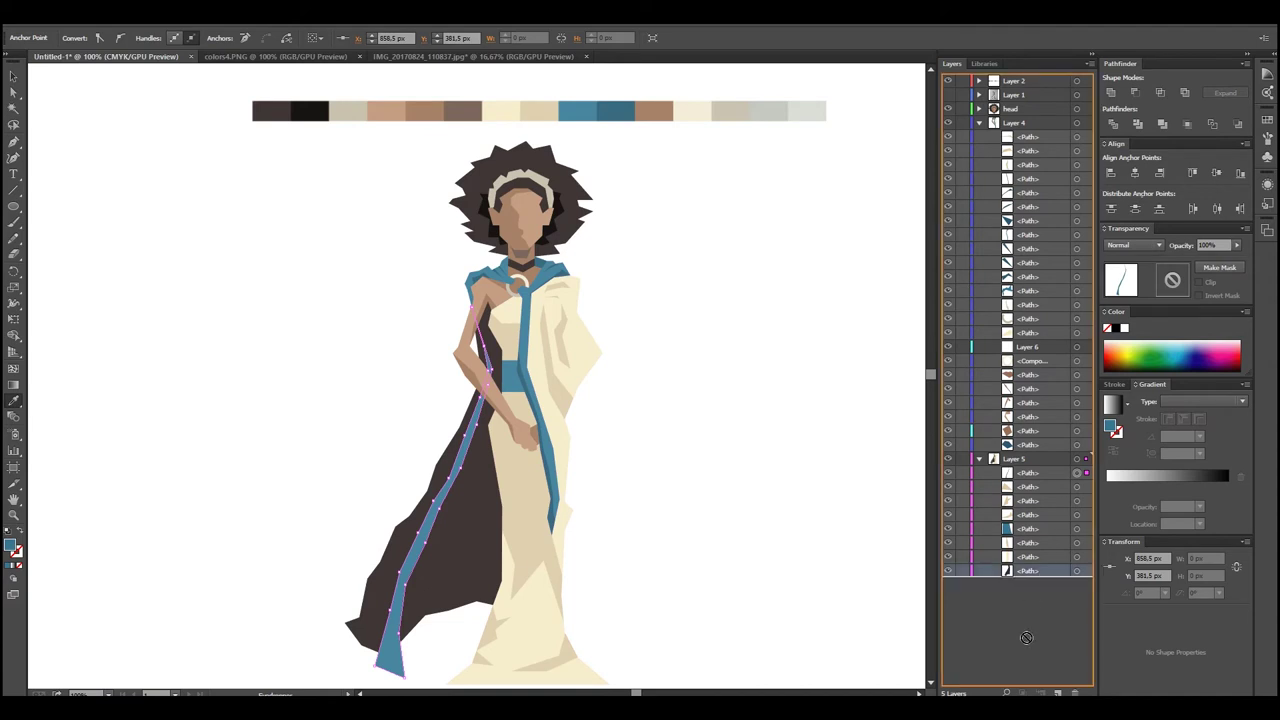
Recolour the dark cape shape cream to match the dress
{"action": "left_click", "coordinate": [534, 608], "text": "shift"}
{"action": "left_click", "coordinate": [430, 560], "text": "ctrl"}
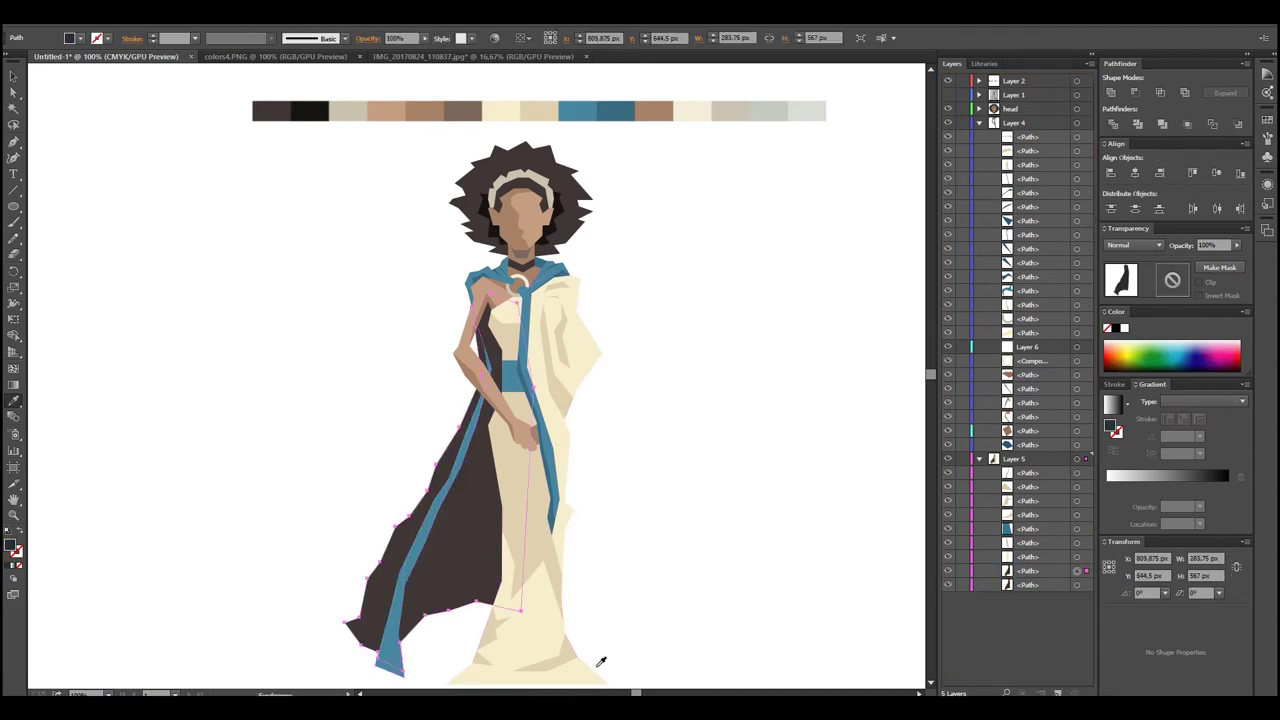
{"action": "left_click", "coordinate": [546, 509]}
Start the cream cloak panel outline, tracing up along the blue strip
{"action": "left_click", "coordinate": [14, 143]}
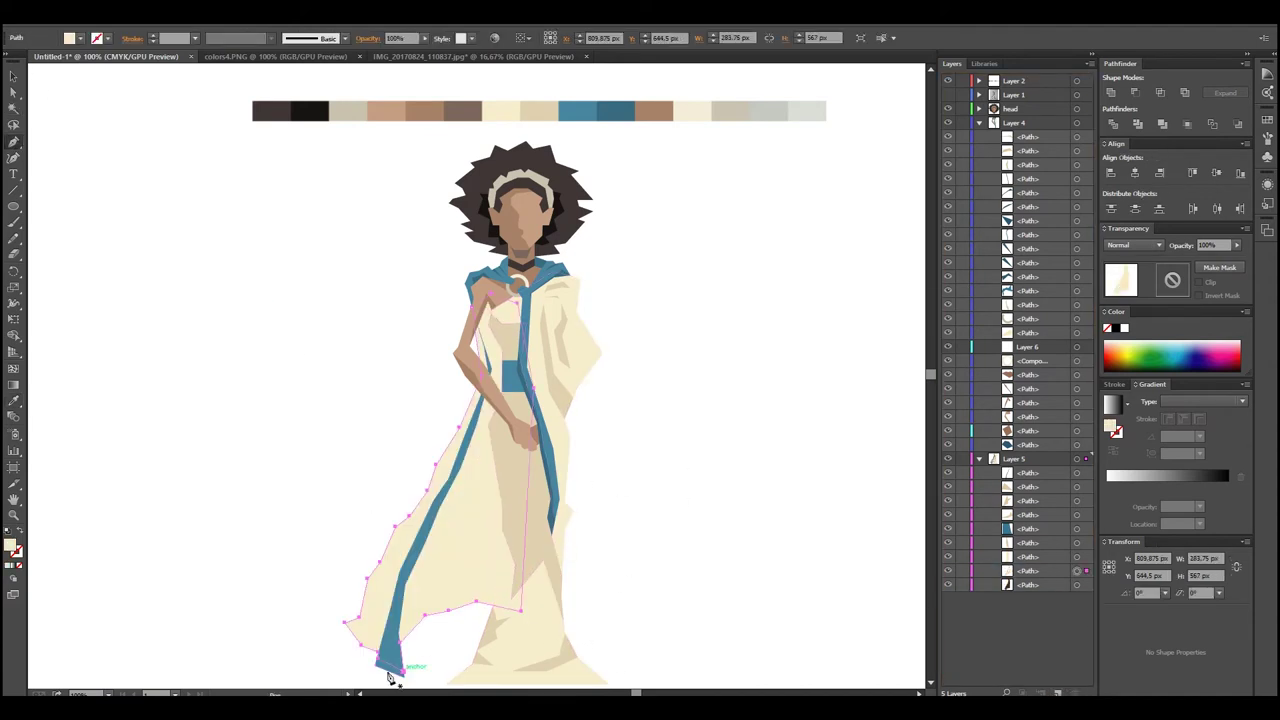
{"action": "left_click", "coordinate": [383, 676]}
{"action": "left_click", "coordinate": [400, 603]}
{"action": "left_click", "coordinate": [417, 543]}
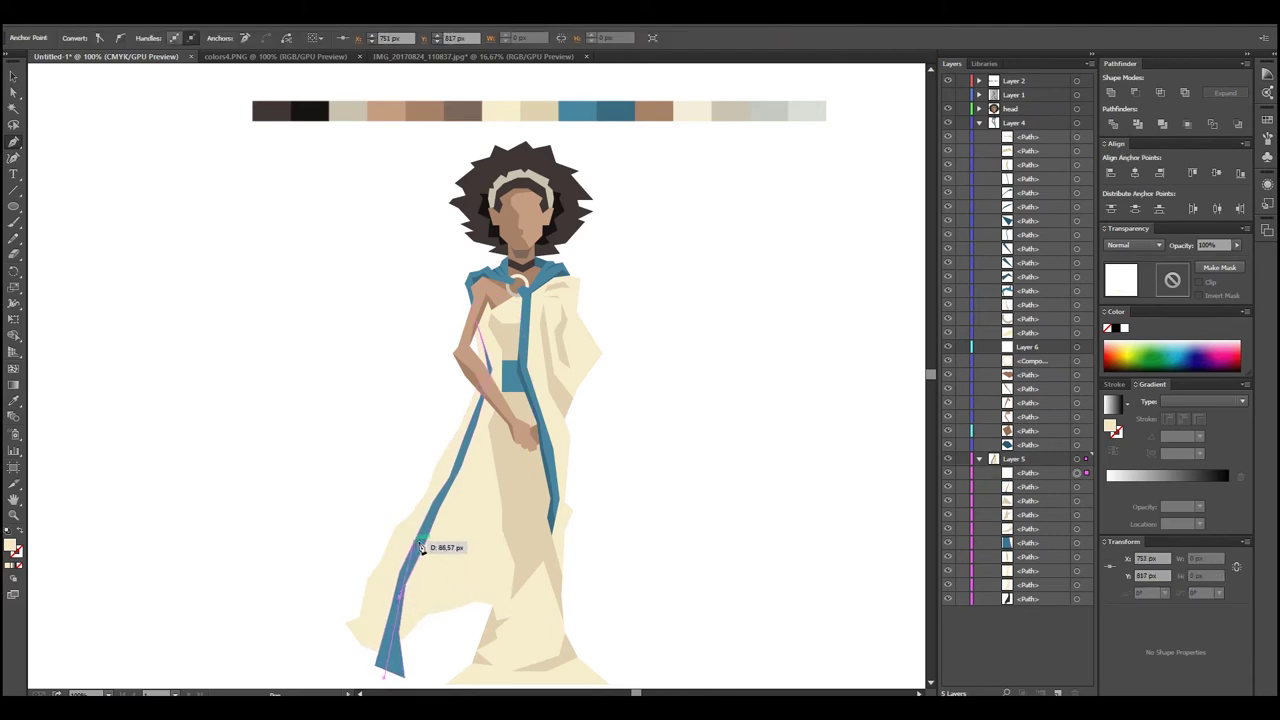
{"action": "left_click", "coordinate": [442, 538], "text": "ctrl"}
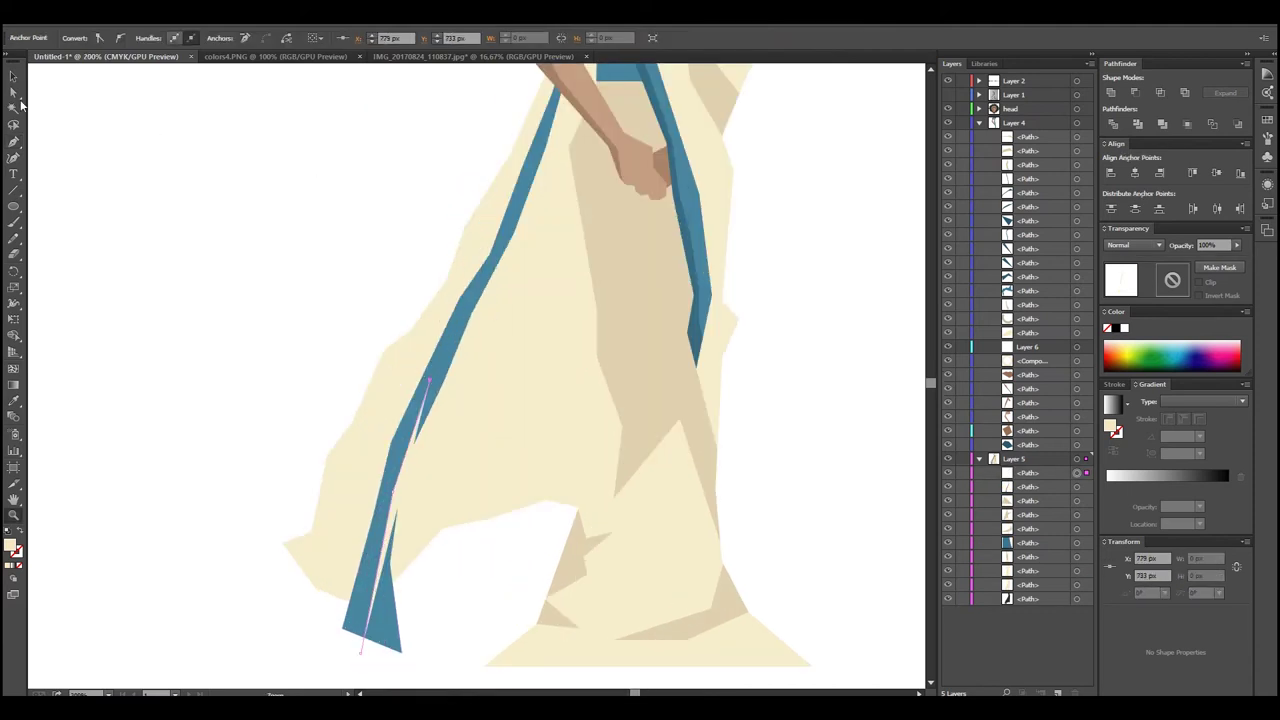
{"action": "left_click", "coordinate": [430, 380]}
{"action": "left_click", "coordinate": [496, 252]}
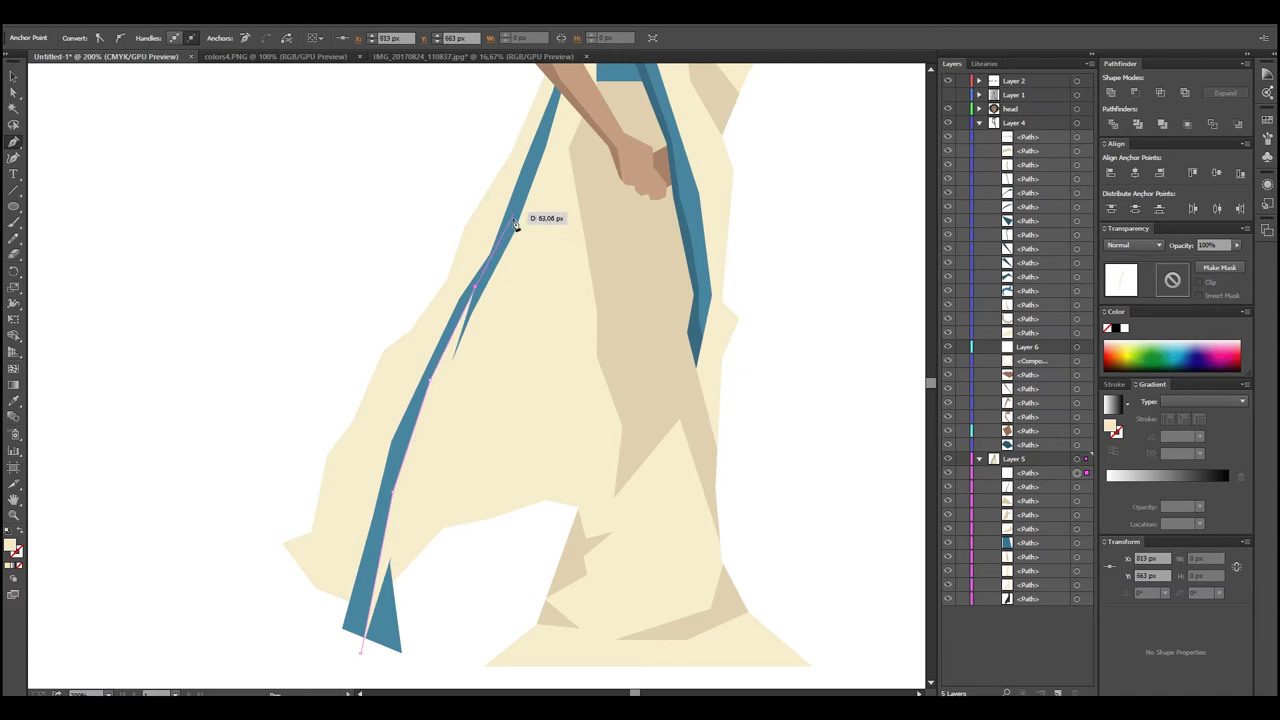
{"action": "scroll", "coordinate": [530, 240], "scroll_direction": "up", "scroll_amount": 2}
{"action": "scroll", "coordinate": [560, 260], "scroll_direction": "up", "scroll_amount": 2}
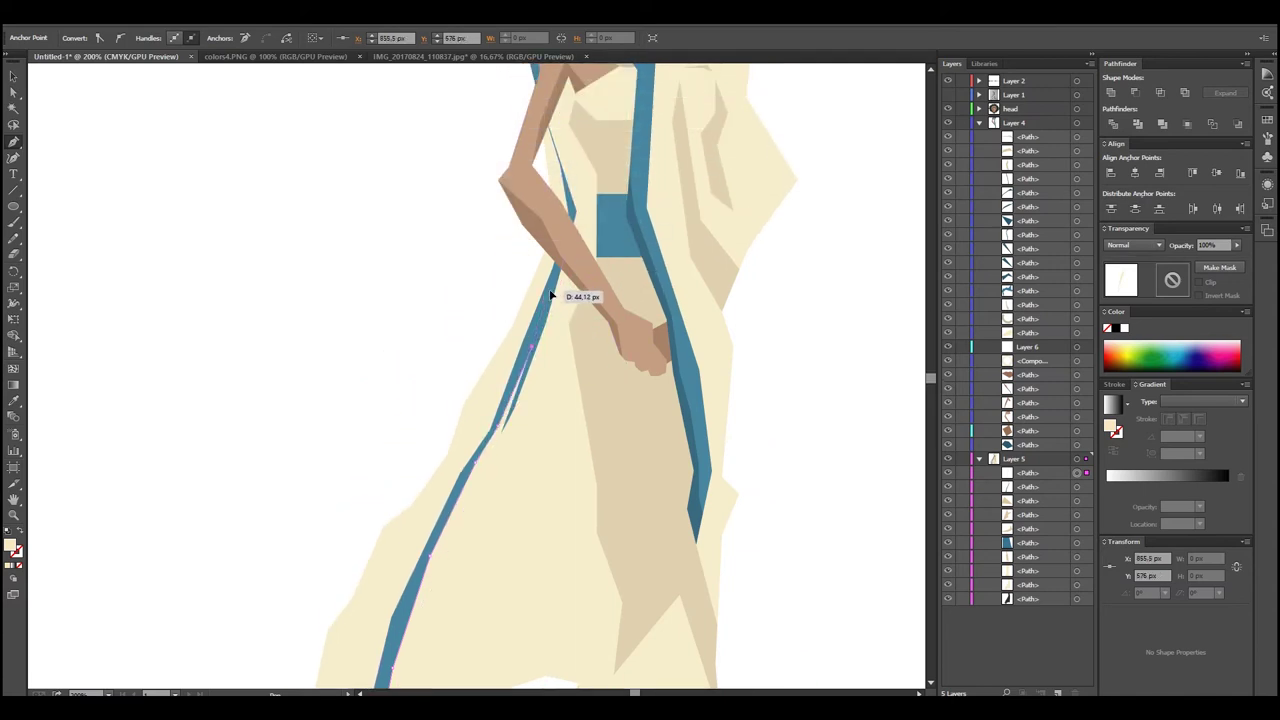
{"action": "scroll", "coordinate": [590, 290], "scroll_direction": "up", "scroll_amount": 2}
Close the panel around waist, shoulder, neck and right edge; select it with a second cream piece
{"action": "left_click", "coordinate": [568, 303]}
{"action": "left_click", "coordinate": [543, 200]}
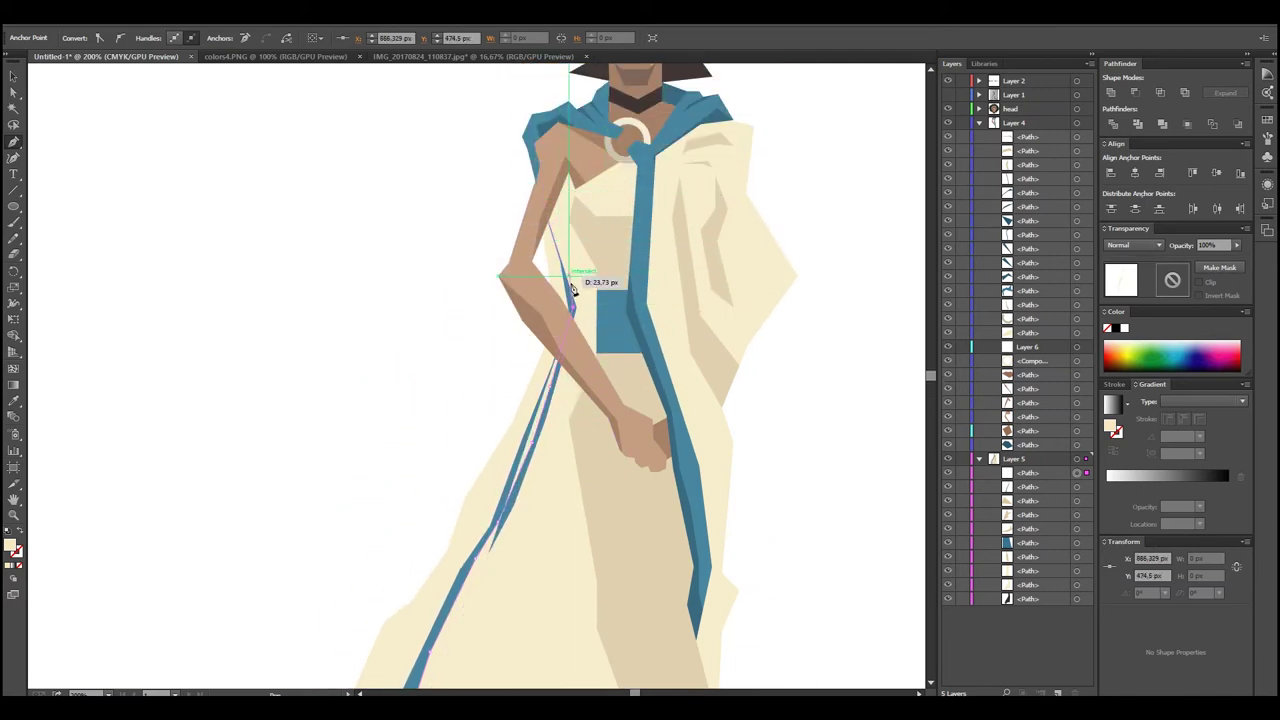
{"action": "left_click", "coordinate": [563, 167]}
{"action": "left_click", "coordinate": [634, 163]}
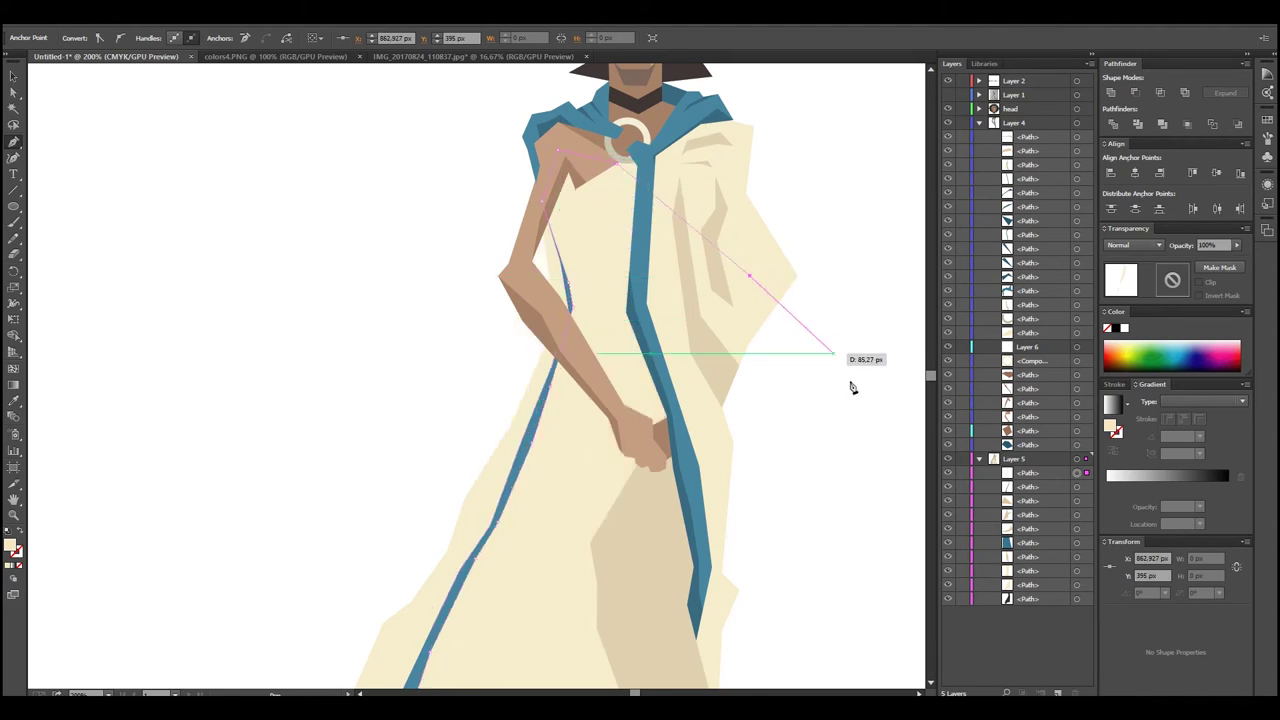
{"action": "left_click", "coordinate": [849, 383]}
{"action": "scroll", "coordinate": [849, 420], "scroll_direction": "down", "scroll_amount": 1}
{"action": "scroll", "coordinate": [847, 466], "scroll_direction": "down", "scroll_amount": 5}
{"action": "scroll", "coordinate": [845, 470], "scroll_direction": "down", "scroll_amount": 1}
{"action": "left_click", "coordinate": [703, 538]}
{"action": "left_click", "coordinate": [430, 518]}
{"action": "left_click", "coordinate": [358, 444]}
{"action": "left_click", "coordinate": [1050, 588]}
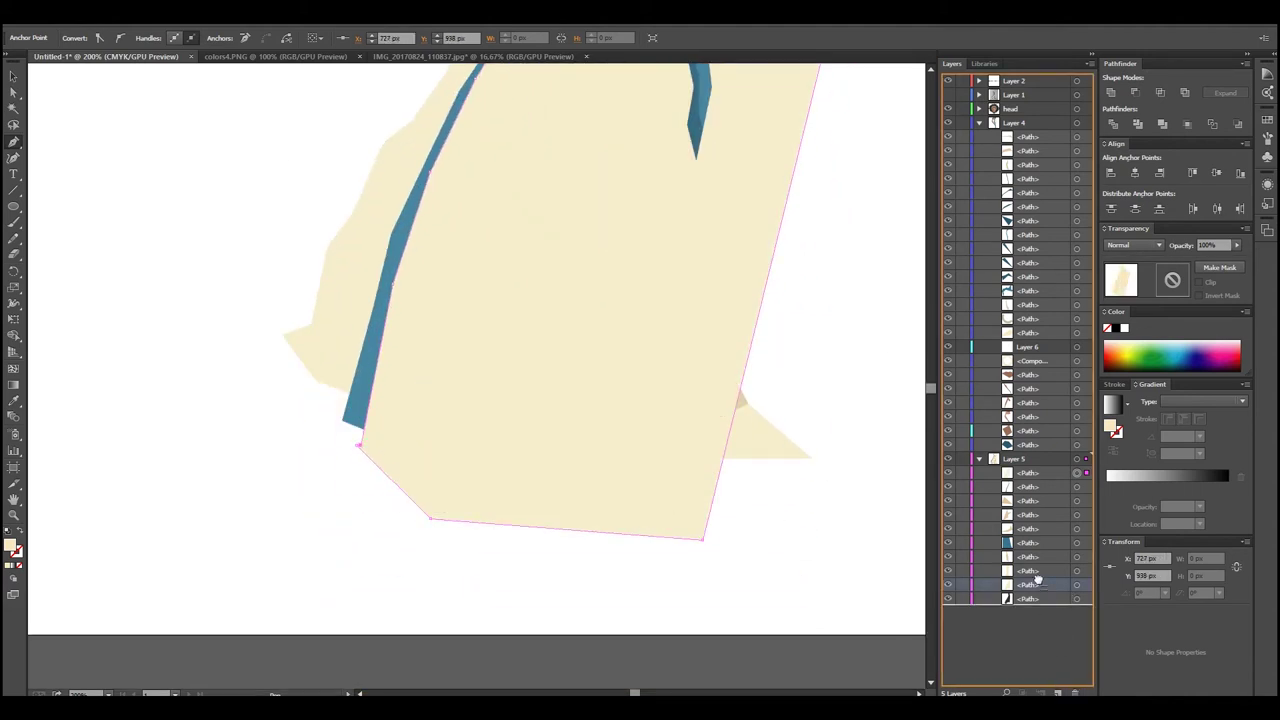
{"action": "left_click", "coordinate": [1076, 584], "text": "shift"}
Unite the two cream pieces into one shape with Pathfinder
{"action": "left_click", "coordinate": [1160, 92]}
{"action": "key", "text": "ctrl+z"}
{"action": "key", "text": "ctrl+shift+z"}
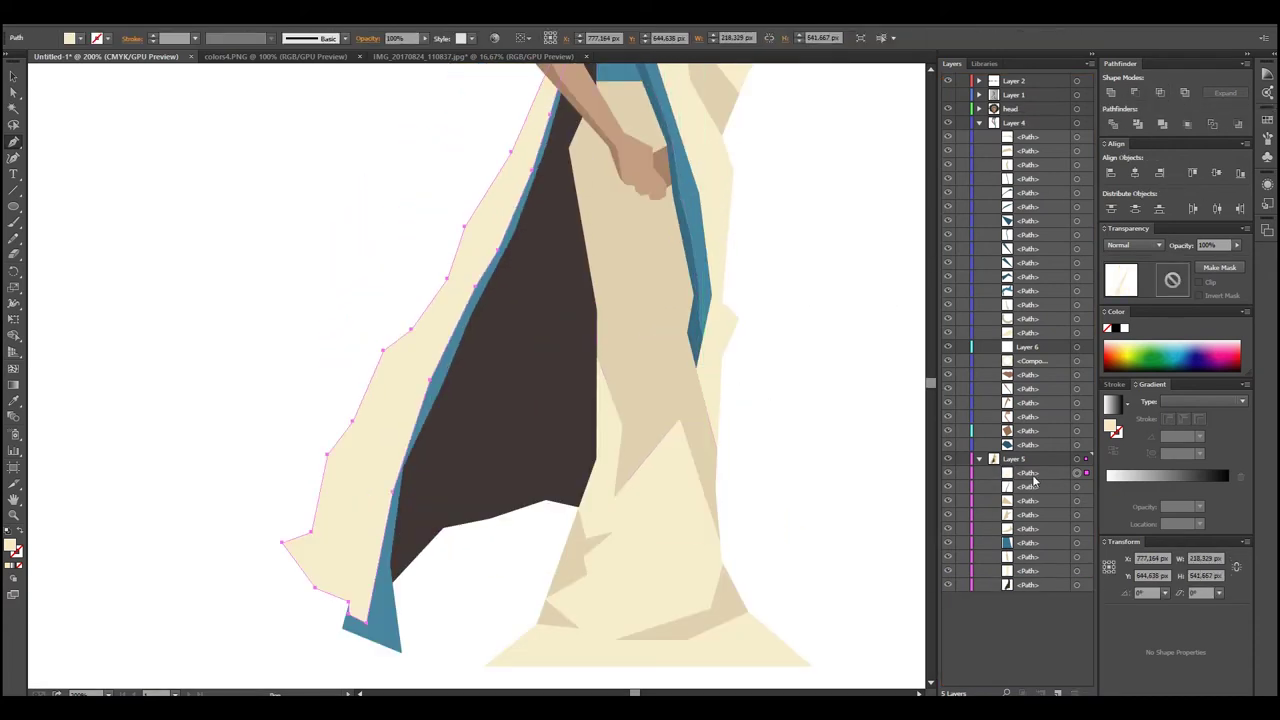
Pull the blue trim's arm-edge anchor up and left, then zoom back out to 200%
{"action": "key", "text": "a"}
{"action": "scroll", "coordinate": [737, 491], "scroll_direction": "up", "scroll_amount": 5}
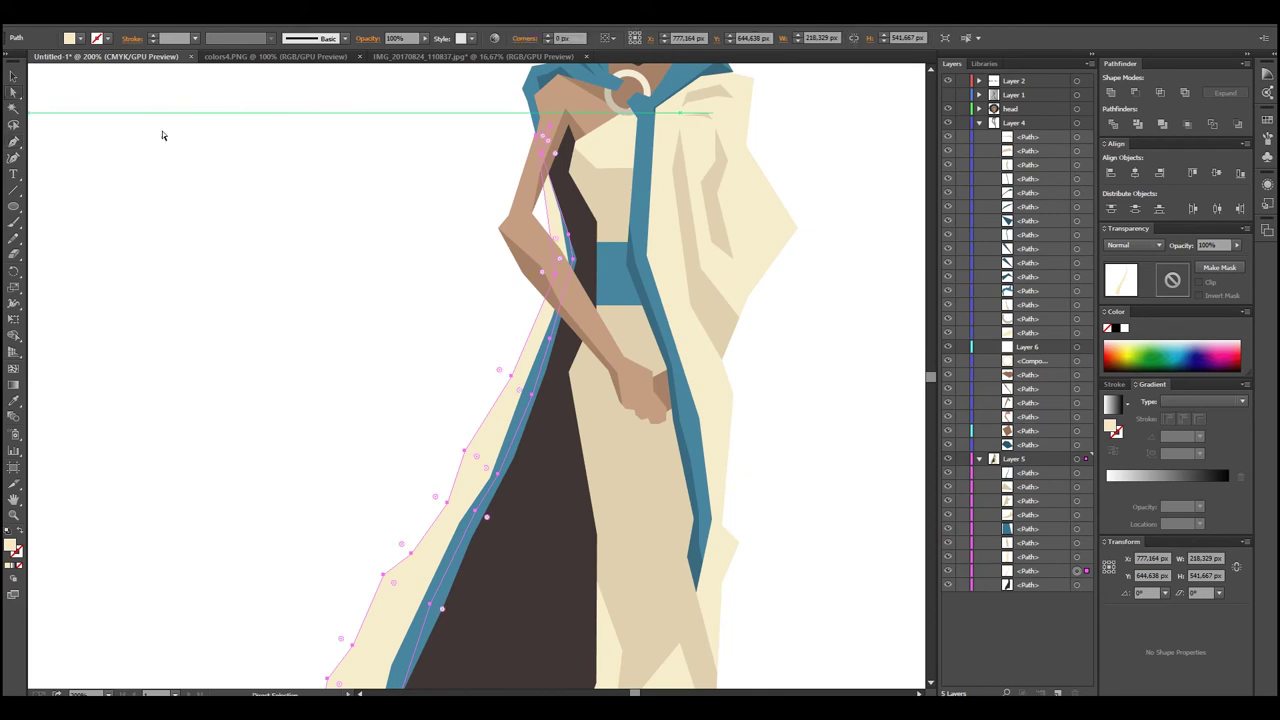
{"action": "left_click", "coordinate": [565, 260]}
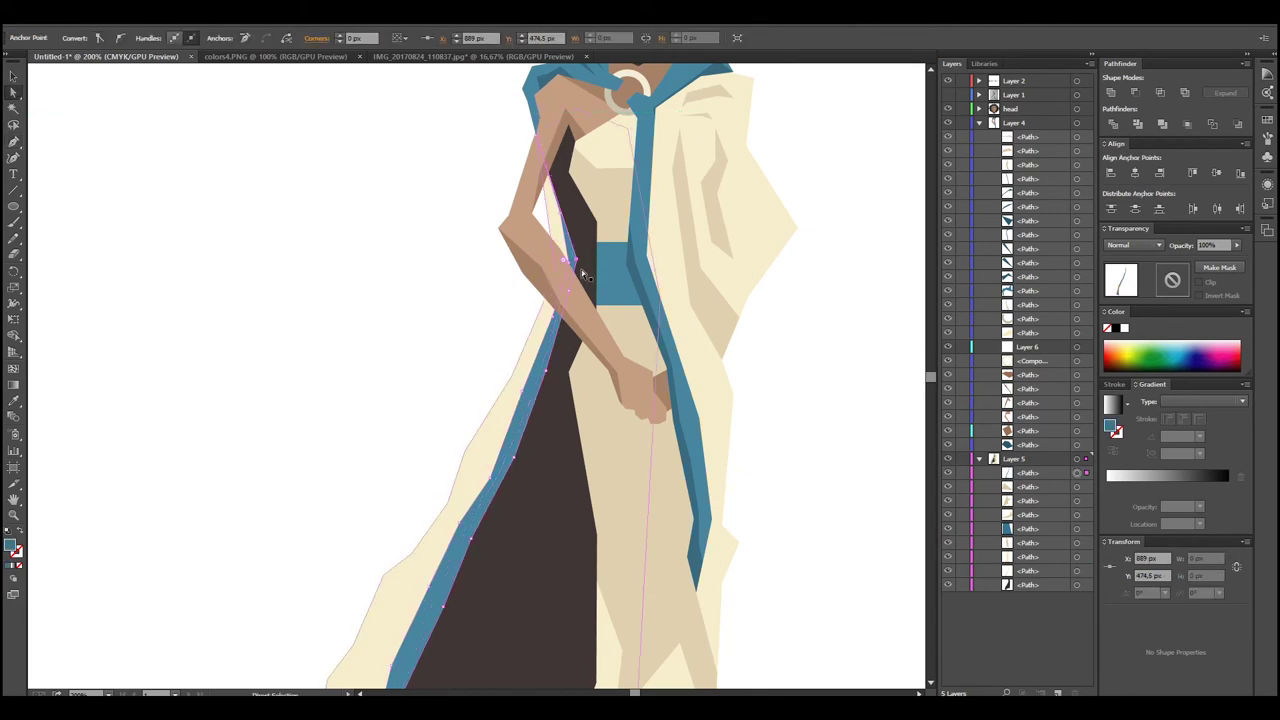
{"action": "scroll", "coordinate": [581, 274], "scroll_direction": "up", "scroll_amount": 3}
{"action": "scroll", "coordinate": [477, 356], "scroll_direction": "up", "scroll_amount": 3}
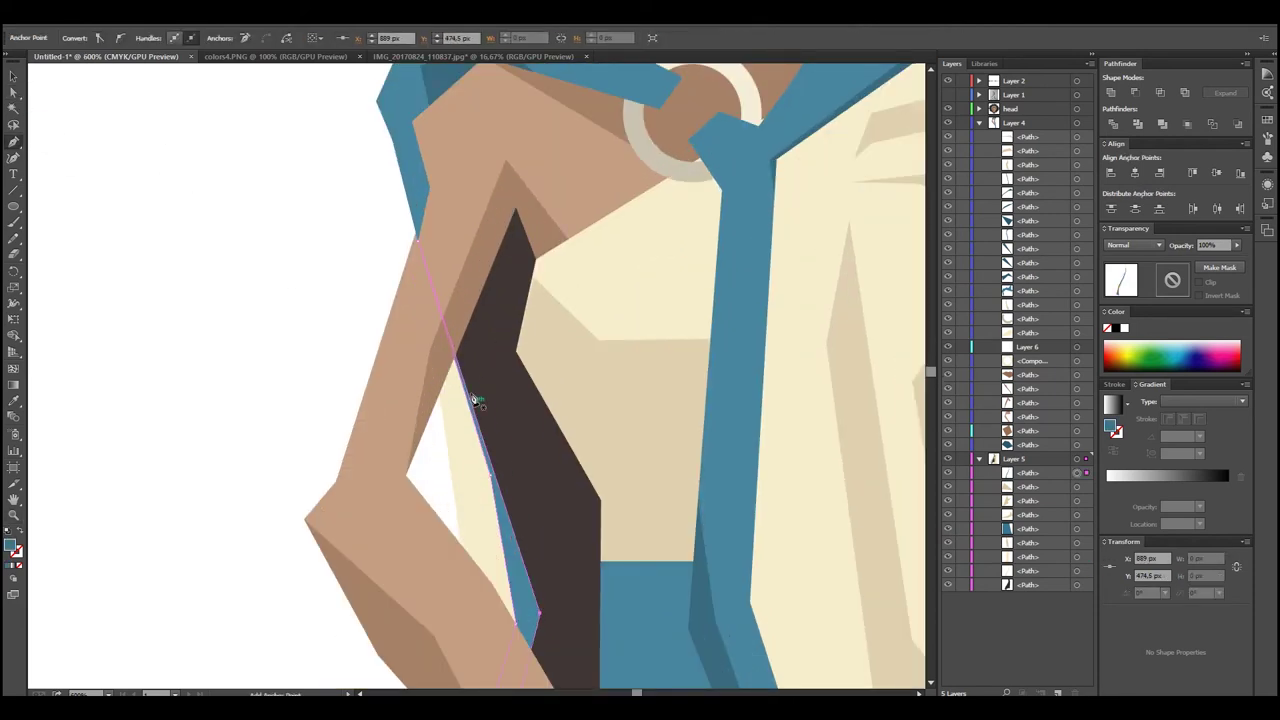
{"action": "mouse_move", "coordinate": [462, 381]}
{"action": "left_mouse_down"}
{"action": "mouse_move", "coordinate": [424, 230]}
{"action": "mouse_move", "coordinate": [428, 246]}
{"action": "left_mouse_up"}
{"action": "left_click", "coordinate": [419, 238]}
{"action": "scroll", "coordinate": [549, 343], "scroll_direction": "down", "scroll_amount": 5}
{"action": "left_click", "coordinate": [242, 153]}
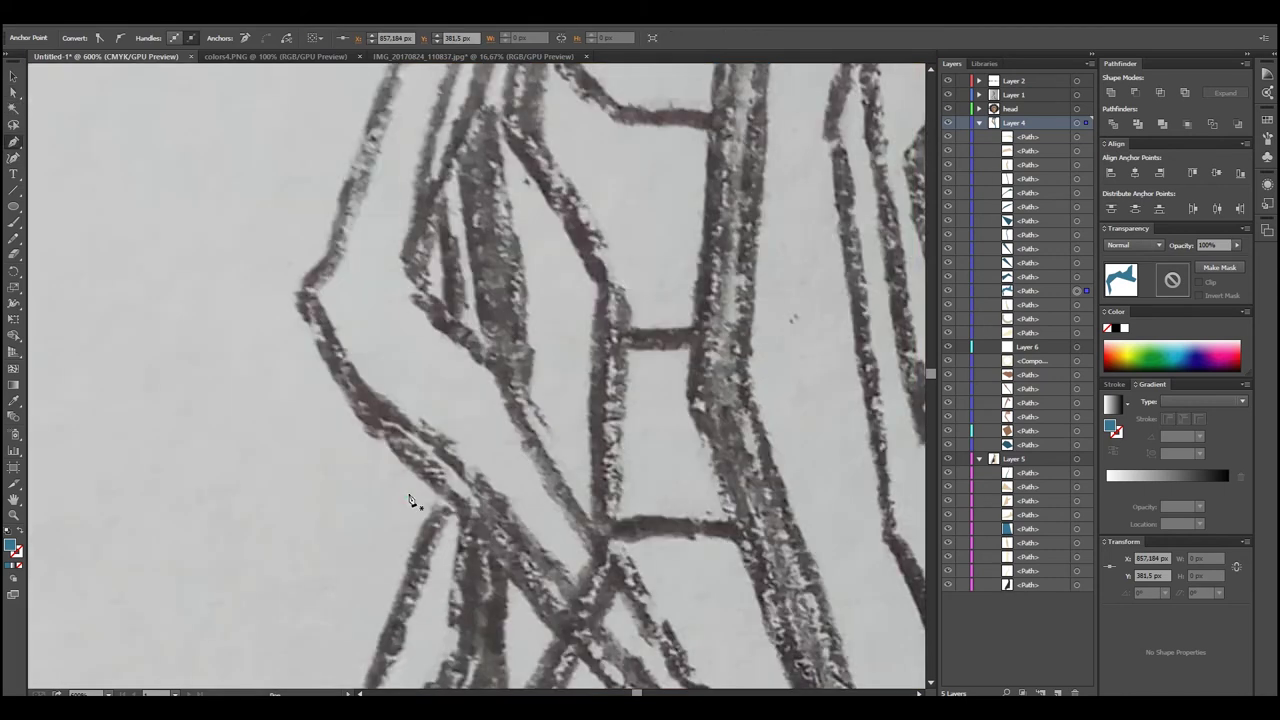
{"action": "key", "text": "z"}
Trace a sleeve shape along the left arm over the sketch and move it into Layer 5
{"action": "left_click", "coordinate": [395, 528], "text": "alt"}
{"action": "left_click", "coordinate": [14, 142]}
{"action": "left_click", "coordinate": [371, 529]}
{"action": "left_click", "coordinate": [412, 615]}
{"action": "left_click", "coordinate": [515, 455]}
{"action": "left_click", "coordinate": [482, 290]}
{"action": "left_click", "coordinate": [359, 274]}
{"action": "left_click", "coordinate": [365, 533]}
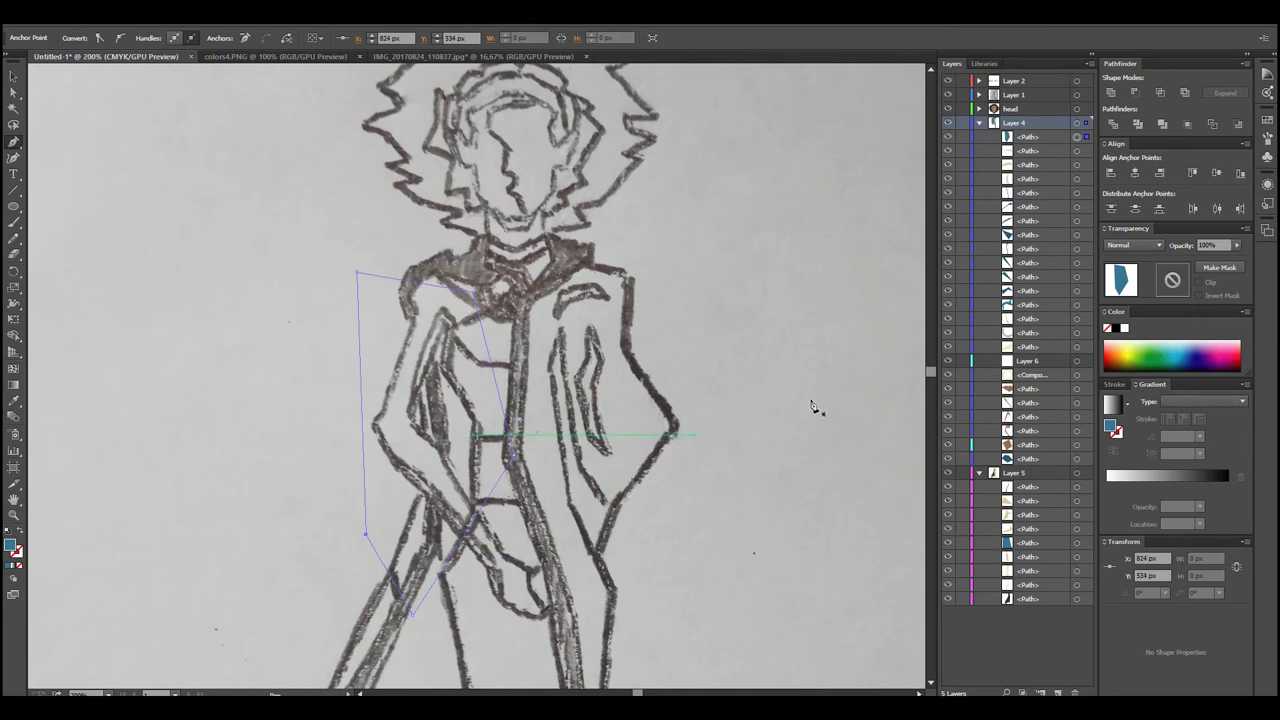
{"action": "left_click_drag", "start_coordinate": [1033, 275], "coordinate": [1035, 478]}
Colour the sleeve shape beige and intersect it with the cloak, leaving a thin strip
{"action": "left_click", "coordinate": [947, 109]}
{"action": "key", "text": "i"}
{"action": "left_click", "coordinate": [590, 514]}
{"action": "left_click", "coordinate": [1076, 584], "text": "shift"}
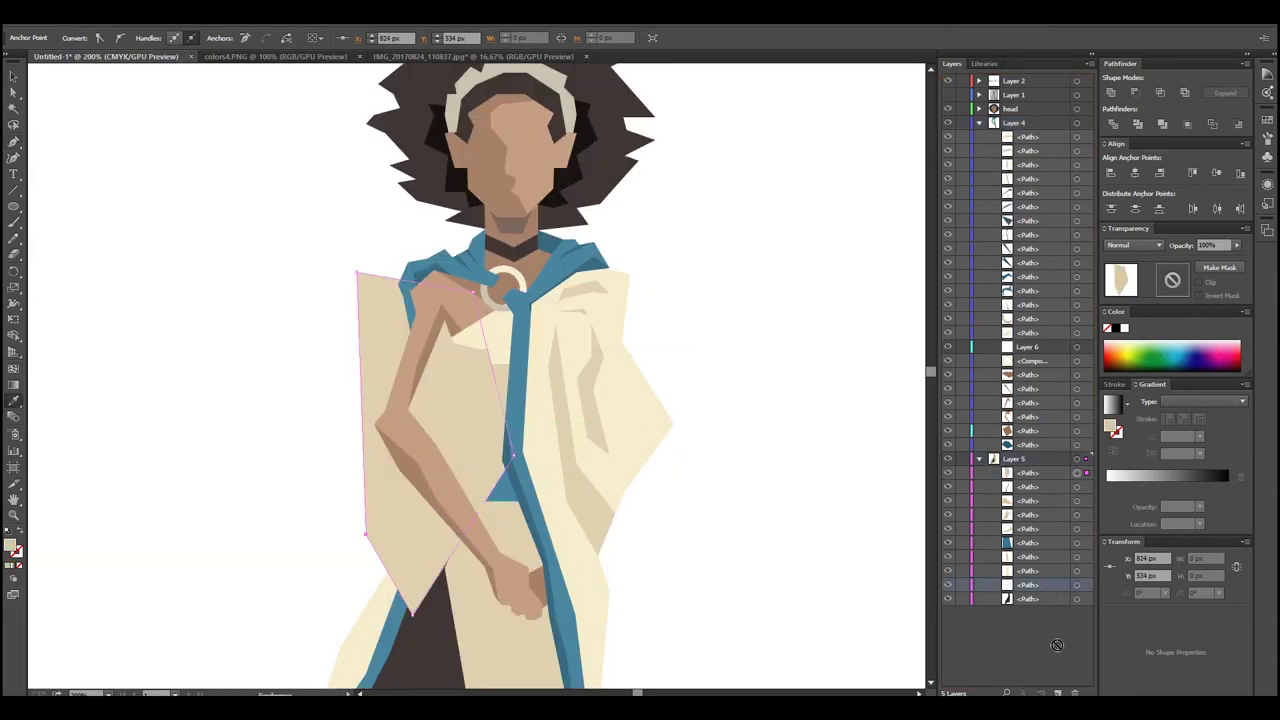
{"action": "left_click", "coordinate": [1160, 93]}
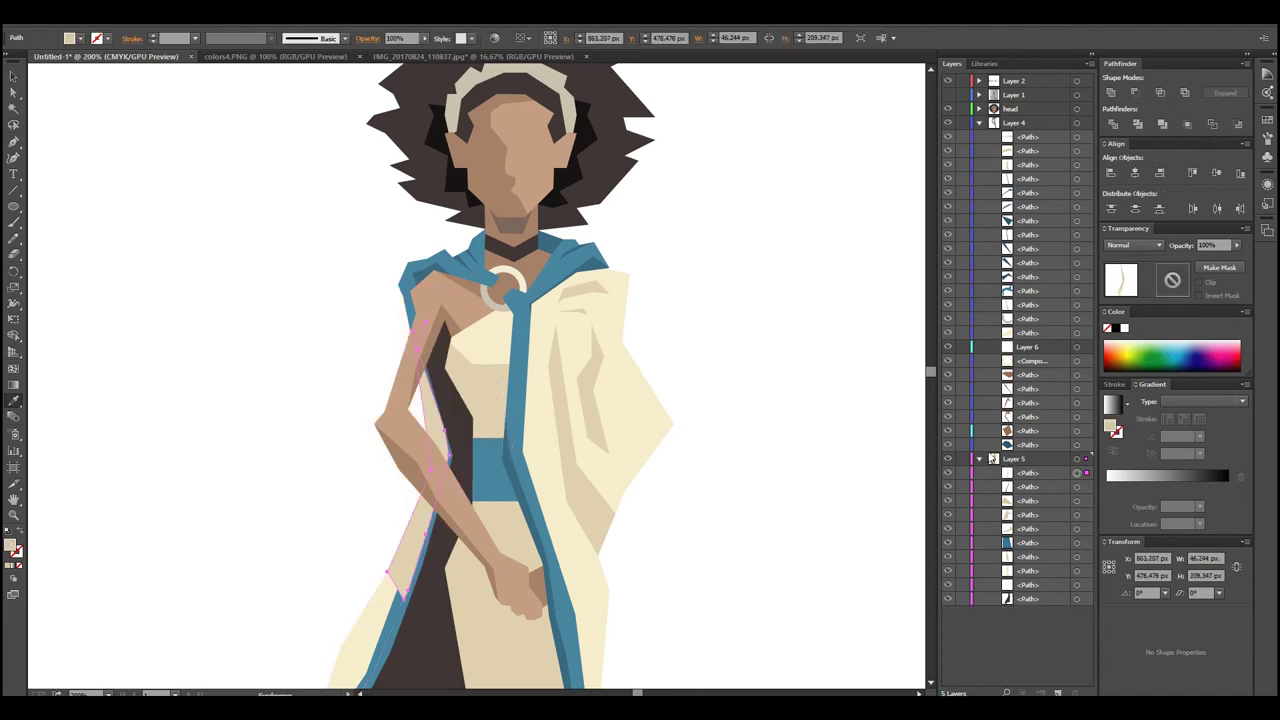
Trace a fold shape at the lower-left robe hem over the sketch
{"action": "scroll", "coordinate": [742, 535], "scroll_direction": "down", "scroll_amount": 5}
{"action": "scroll", "coordinate": [742, 535], "scroll_direction": "down", "scroll_amount": 3}
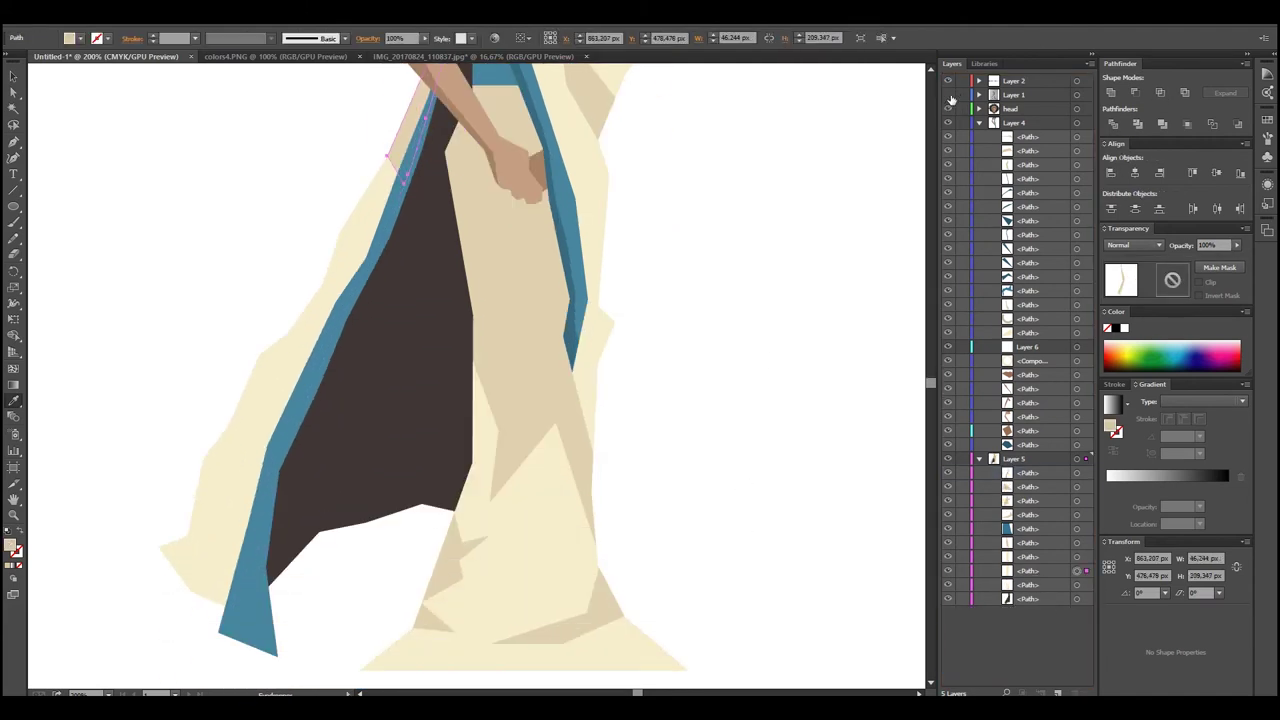
{"action": "left_click", "coordinate": [948, 94]}
{"action": "left_click", "coordinate": [300, 400]}
{"action": "left_click", "coordinate": [233, 463]}
{"action": "left_click", "coordinate": [222, 578]}
{"action": "left_click", "coordinate": [152, 609]}
{"action": "left_click", "coordinate": [232, 666]}
{"action": "left_click", "coordinate": [305, 402]}
Intersect the fold with the cloak edge, move it behind the blue trim, and zoom out
{"action": "left_click", "coordinate": [948, 94]}
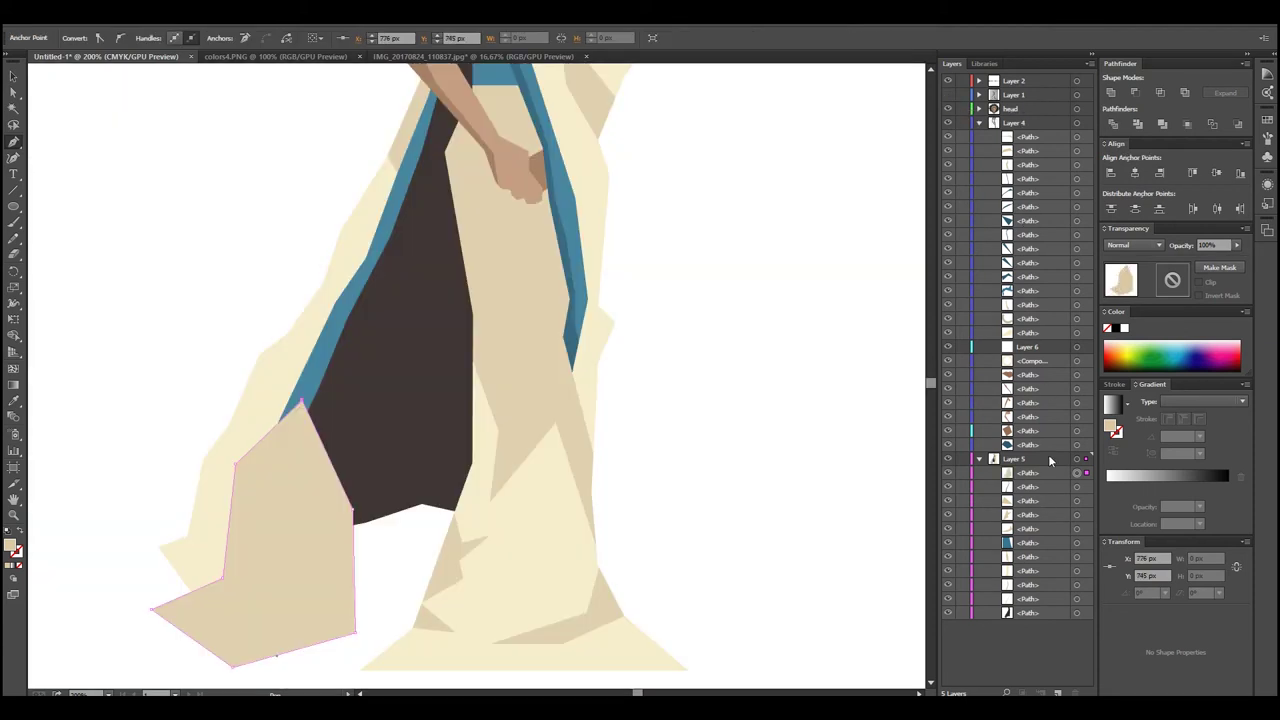
{"action": "left_click", "coordinate": [1085, 598]}
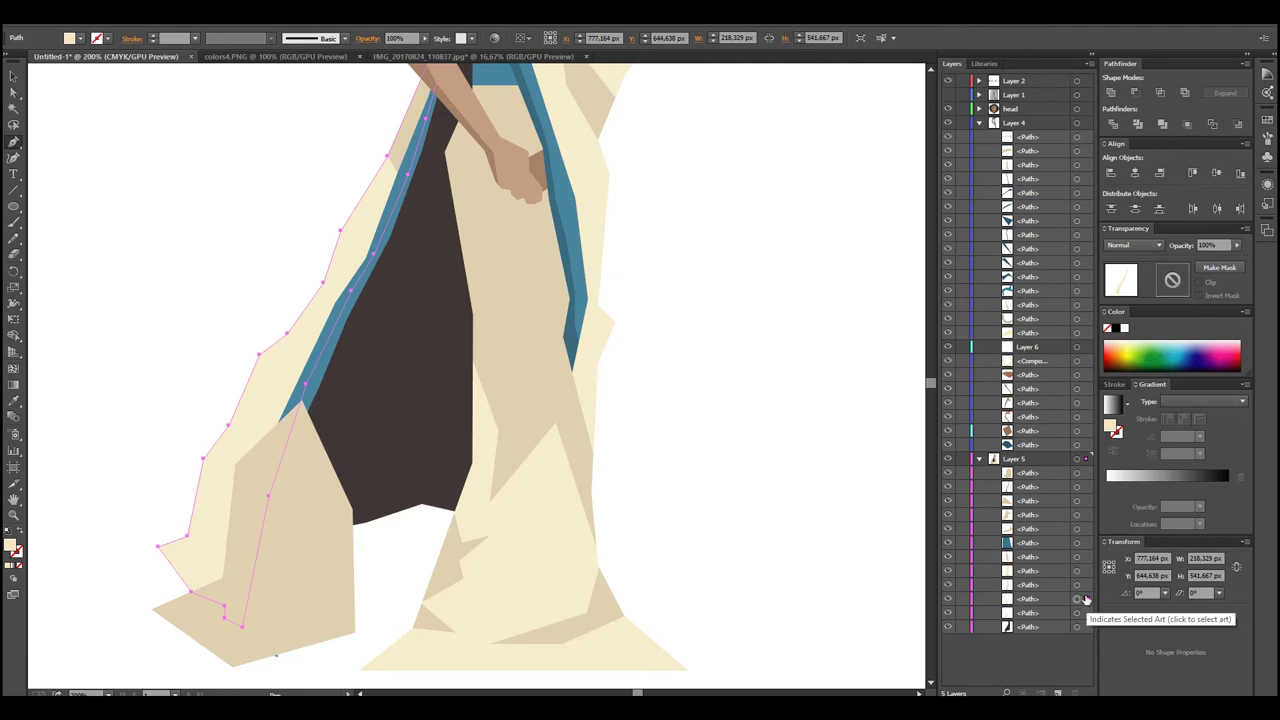
{"action": "left_click", "coordinate": [1137, 93]}
{"action": "left_click", "coordinate": [1160, 93]}
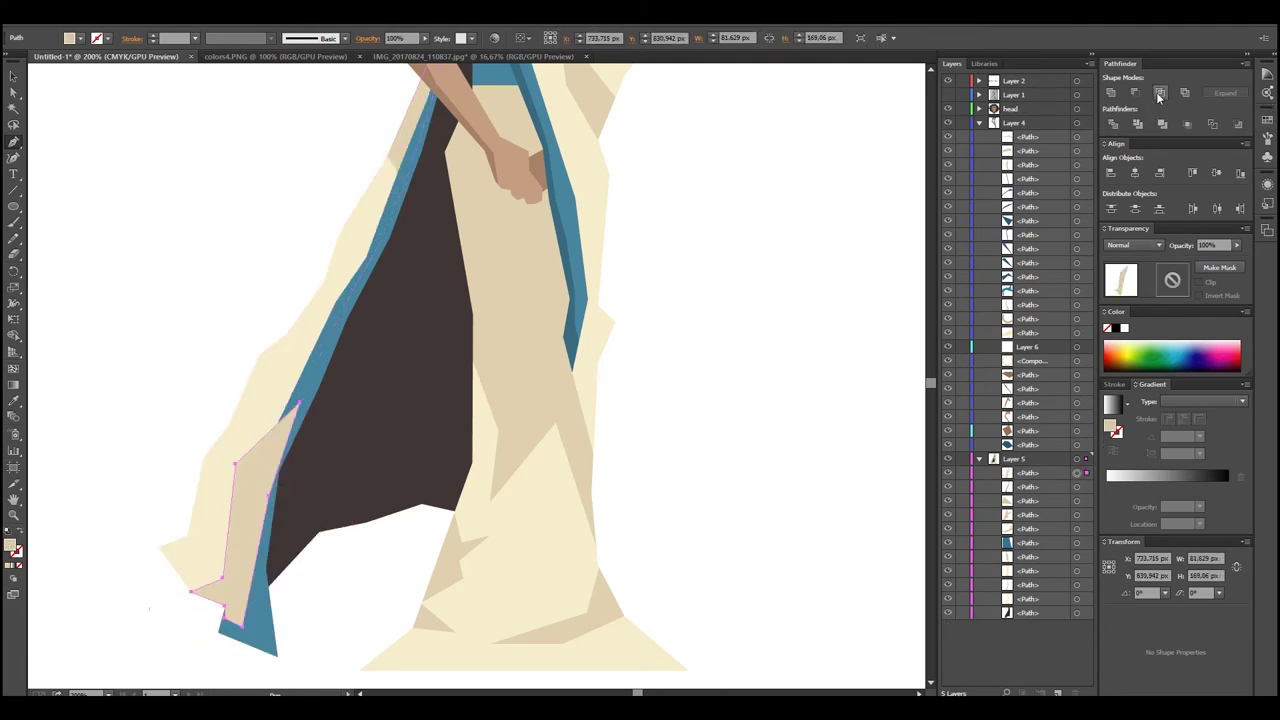
{"action": "left_click_drag", "start_coordinate": [1044, 476], "coordinate": [1040, 590]}
{"action": "left_click", "coordinate": [418, 290], "text": "ctrl+alt"}
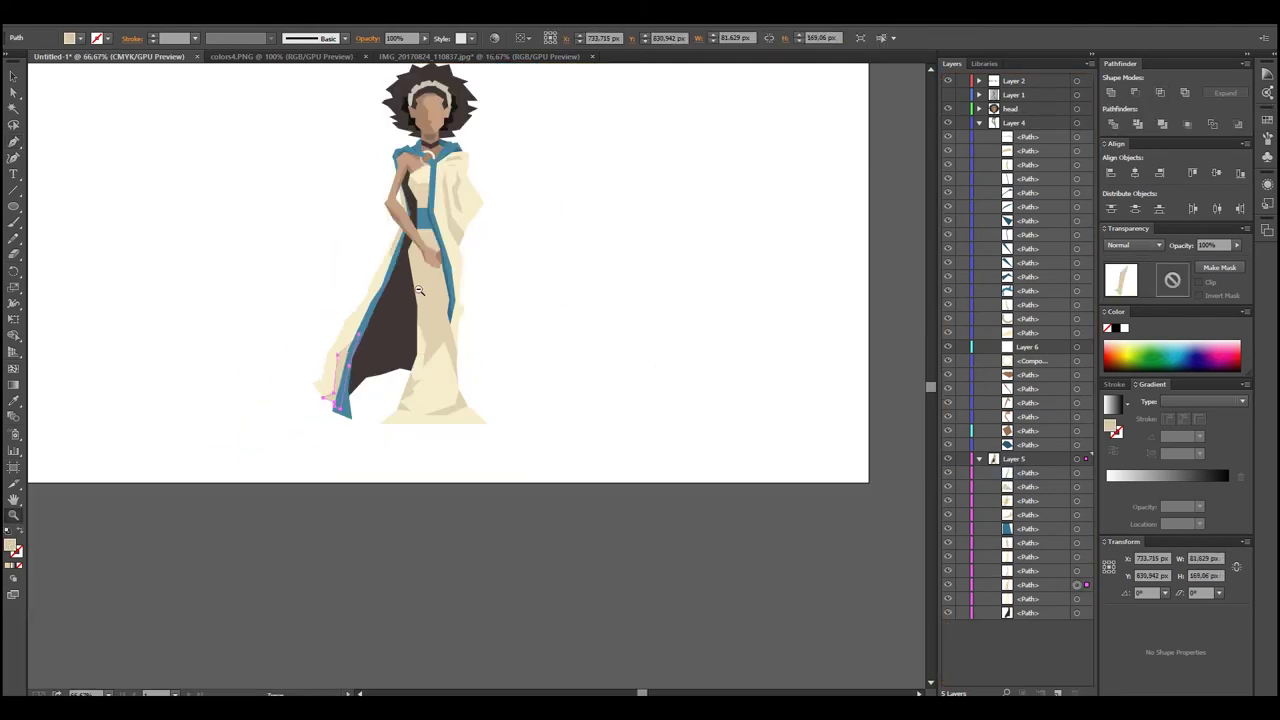
{"action": "left_click_drag", "start_coordinate": [378, 285], "coordinate": [418, 403]}
{"action": "left_click", "coordinate": [980, 123]}
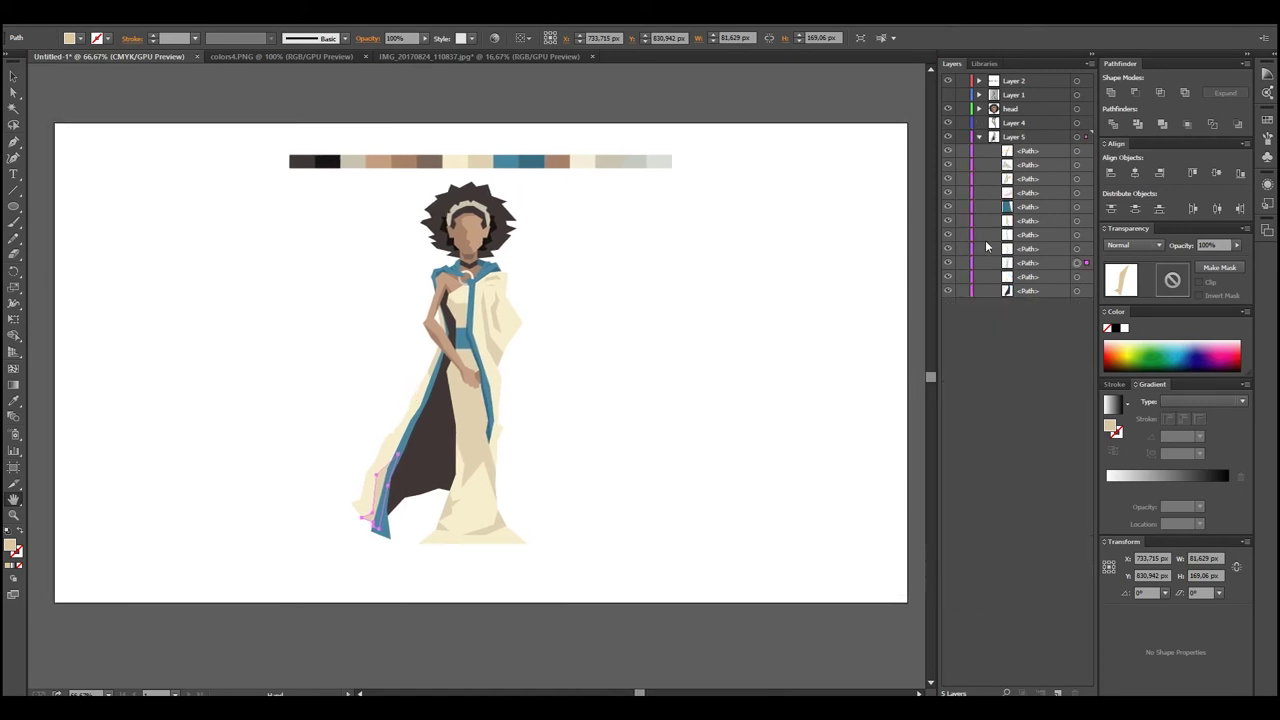
Rename Layer 4 and Layer 5 to 1_body and 2_body
{"action": "left_click", "coordinate": [979, 136]}
{"action": "double_click", "coordinate": [1014, 122]}
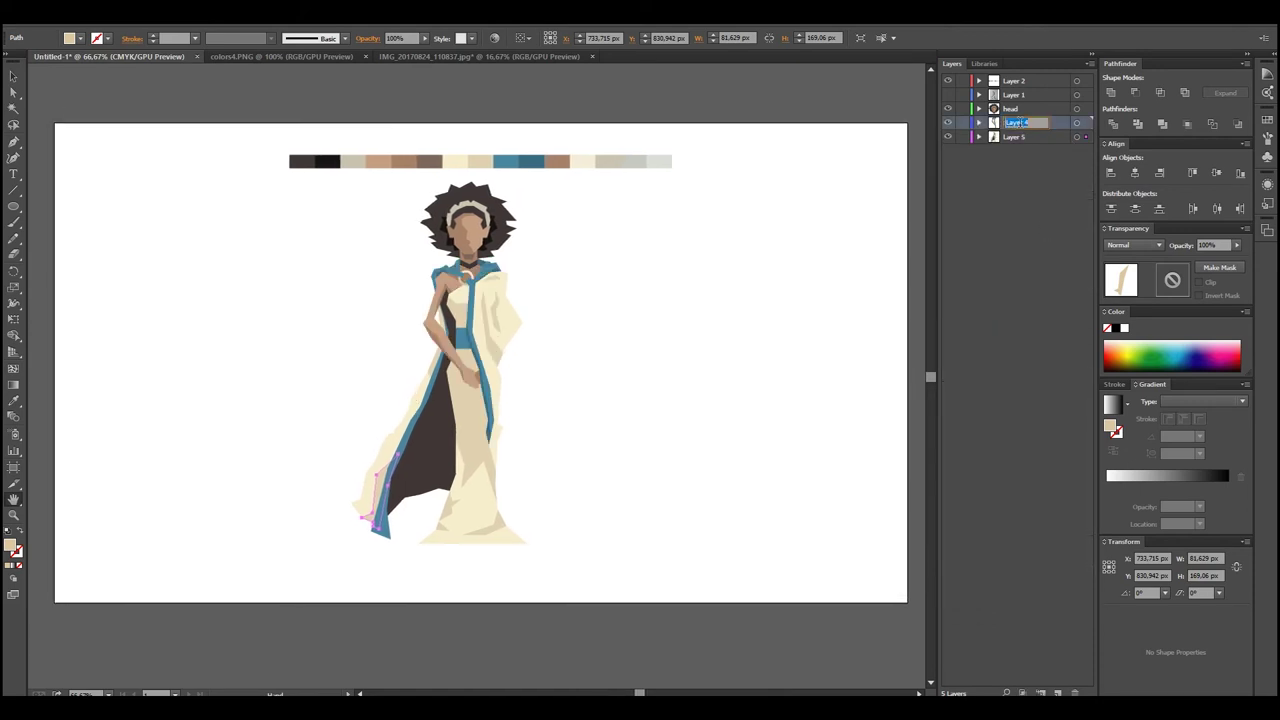
{"action": "type", "text": "l_body"}
{"action": "double_click", "coordinate": [1019, 138]}
{"action": "type", "text": "2_body"}
{"action": "key", "text": "Return"}
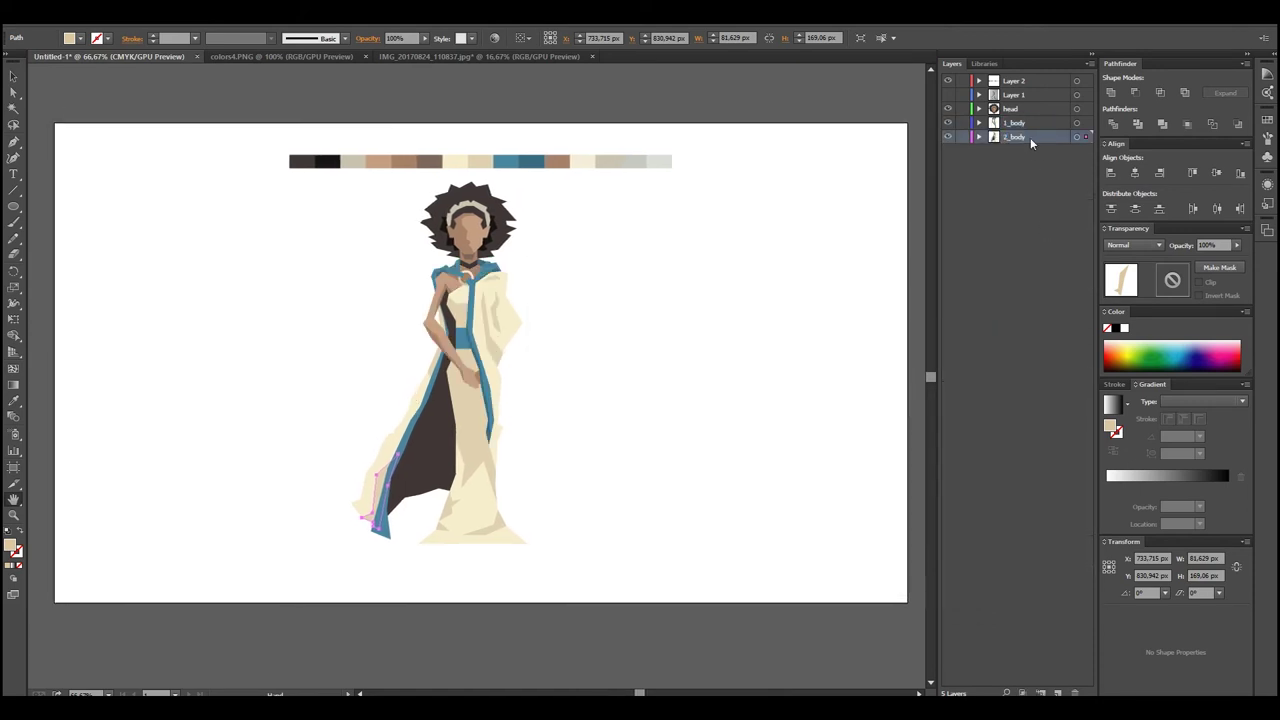
Draw a ground shadow shape under the feet and adjust its left and right ends
{"action": "left_click", "coordinate": [948, 95]}
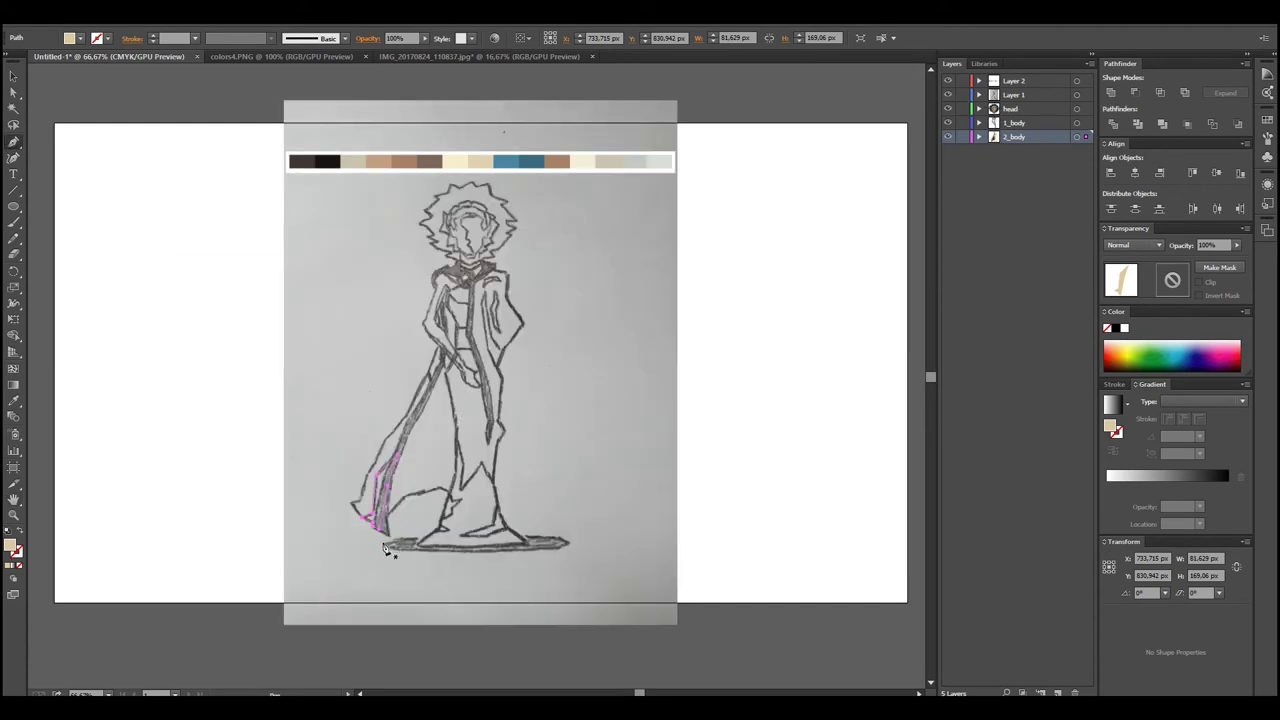
{"action": "left_click", "coordinate": [387, 549]}
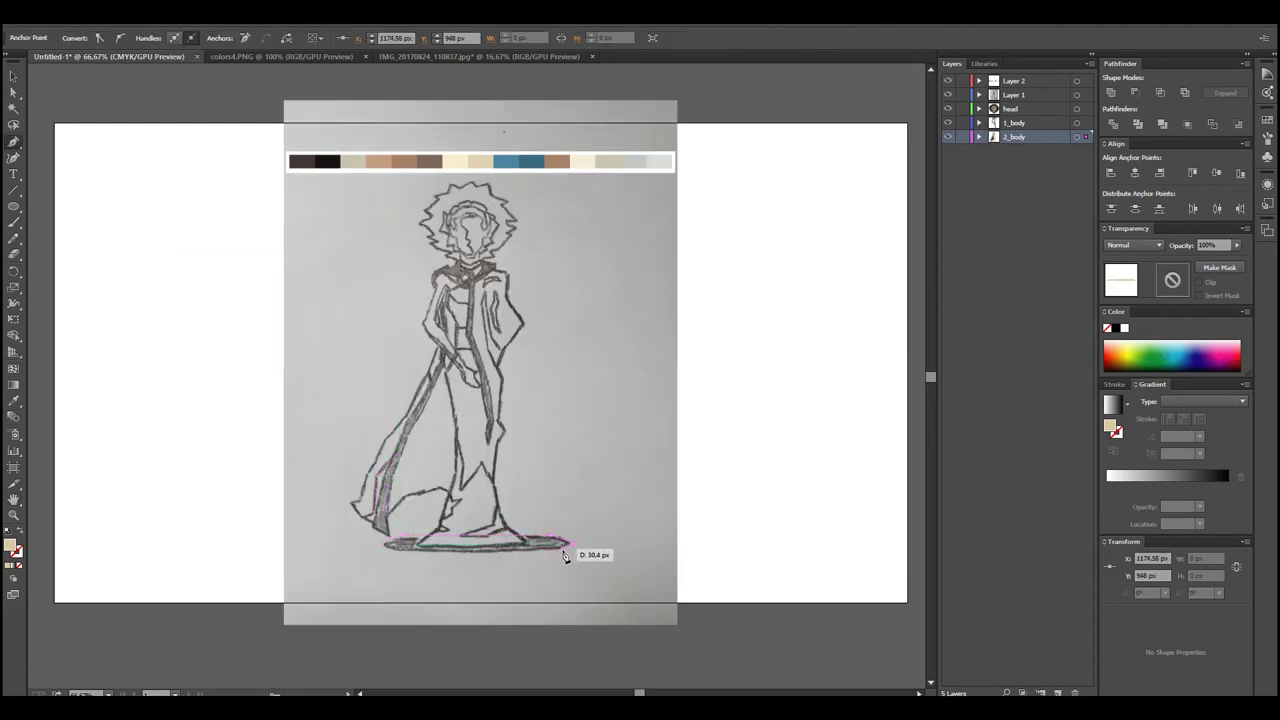
{"action": "left_click", "coordinate": [407, 552]}
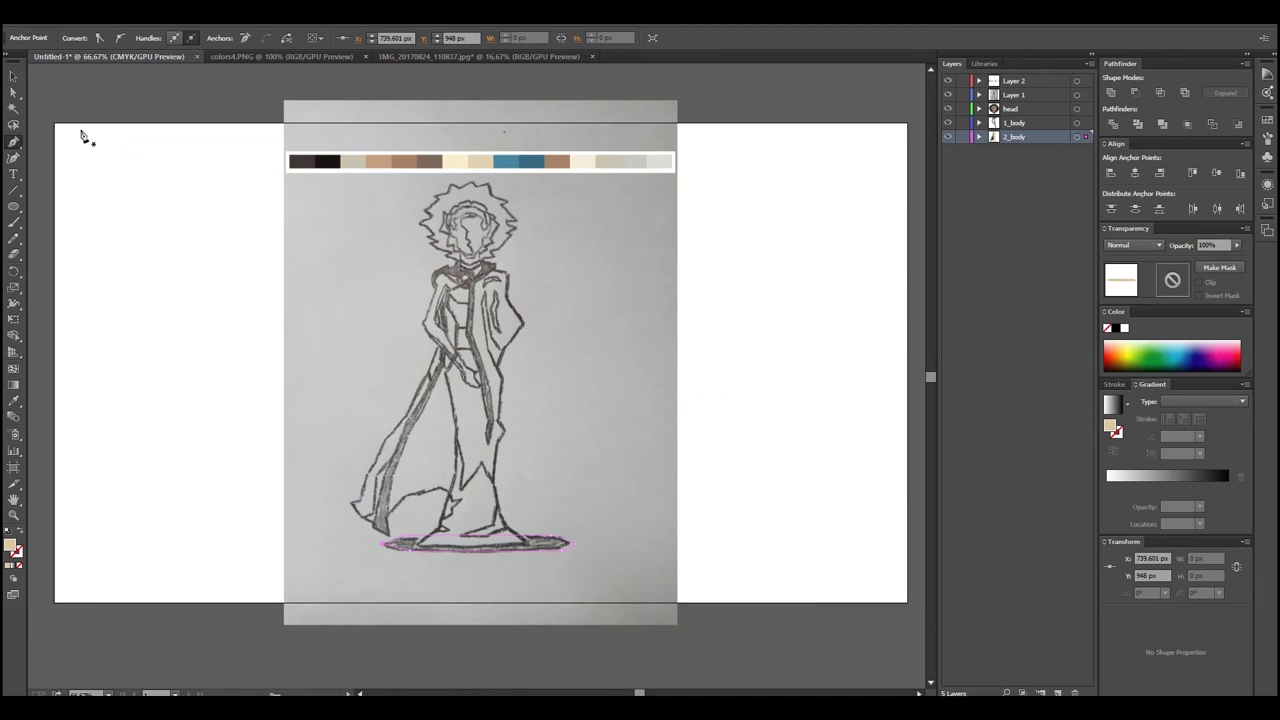
{"action": "left_click", "coordinate": [14, 93]}
{"action": "left_click_drag", "start_coordinate": [368, 547], "coordinate": [358, 543]}
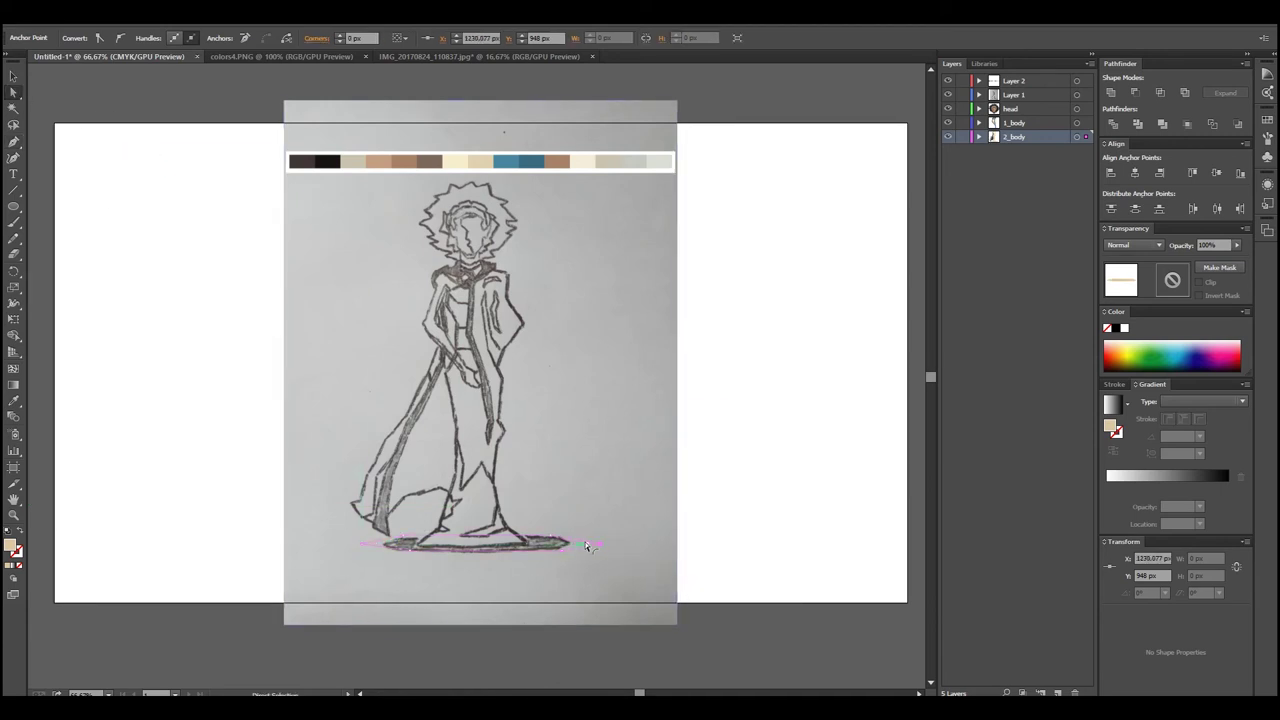
{"action": "left_click_drag", "start_coordinate": [602, 546], "coordinate": [552, 554]}
{"action": "key", "text": "i"}
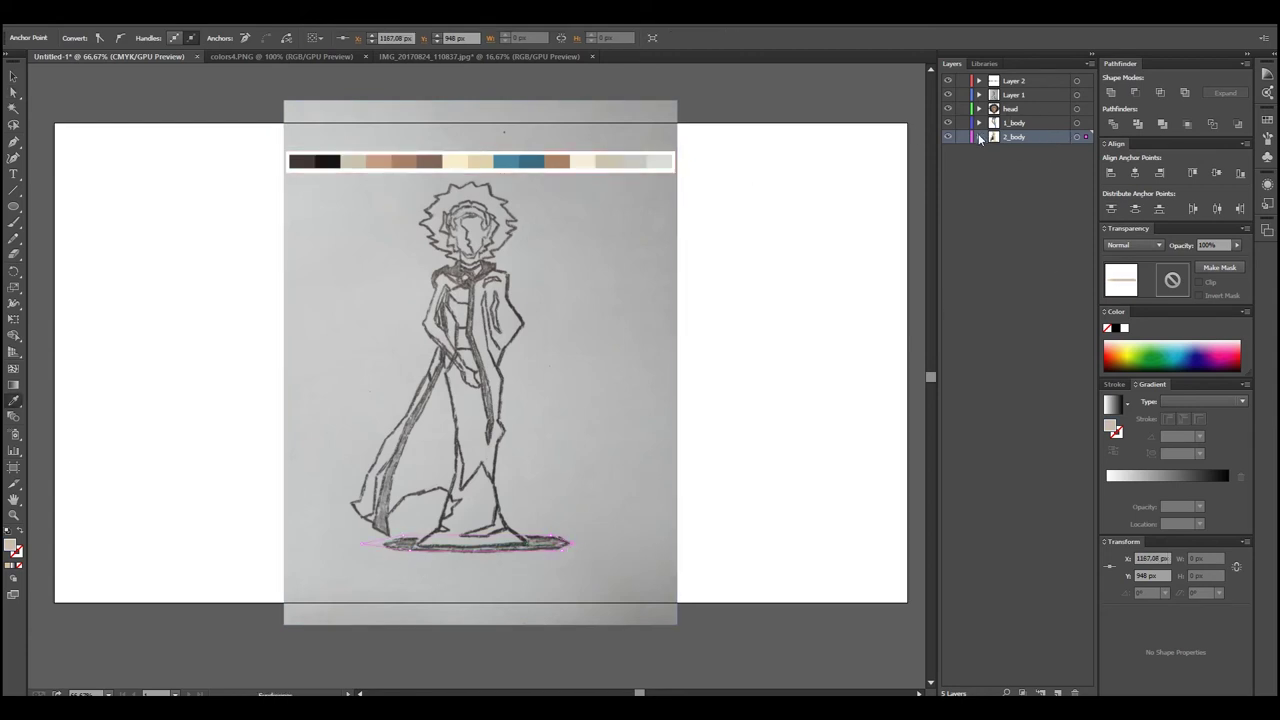
{"action": "left_click", "coordinate": [980, 136]}
{"action": "left_click", "coordinate": [1058, 692]}
Move the shadow shape into the new layer and name it 'shadow'
{"action": "left_click_drag", "start_coordinate": [1035, 165], "coordinate": [1033, 320]}
{"action": "left_click", "coordinate": [980, 136]}
{"action": "double_click", "coordinate": [1045, 150]}
{"action": "type", "text": "shadow"}
{"action": "key", "text": "Return"}
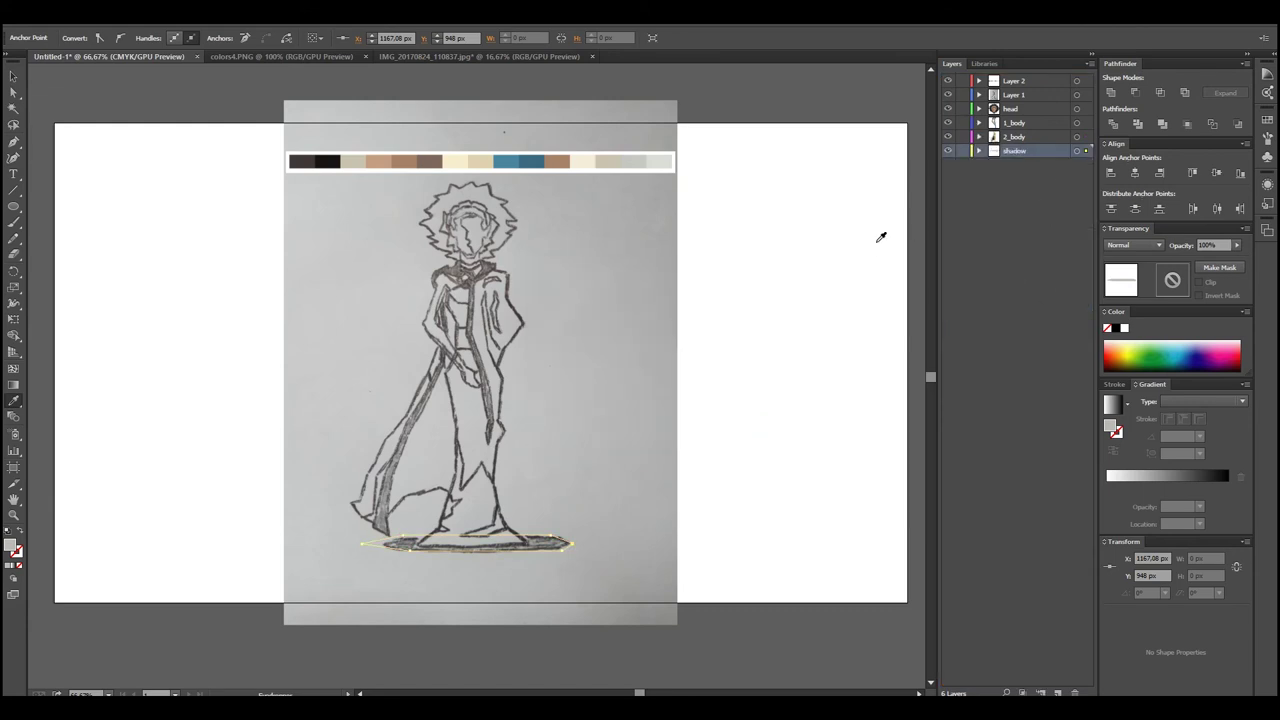
Add another layer named 'bg' below the shadow layer
{"action": "left_click", "coordinate": [1058, 692]}
{"action": "left_click_drag", "start_coordinate": [1046, 150], "coordinate": [1033, 173]}
{"action": "double_click", "coordinate": [1033, 165]}
{"action": "type", "text": "bg"}
{"action": "key", "text": "Return"}
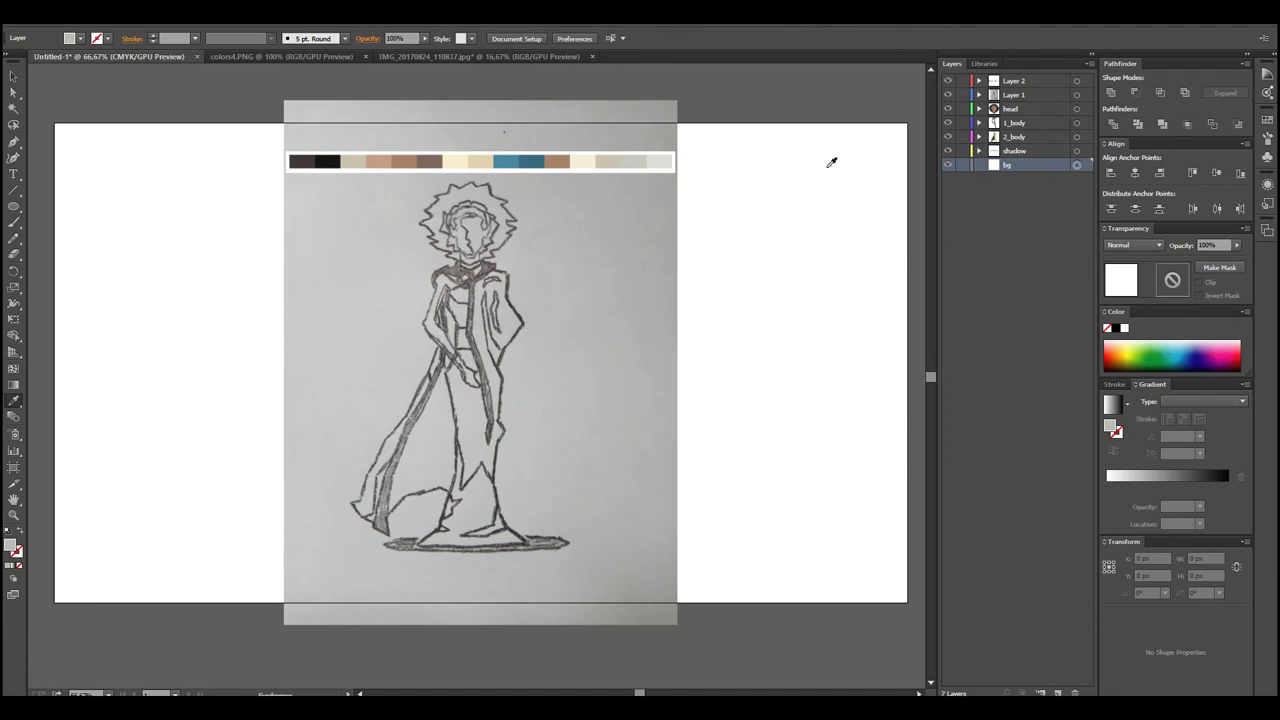
Draw an artboard-size pale grey background rectangle, then hide the palette and sketch
{"action": "left_click", "coordinate": [13, 206]}
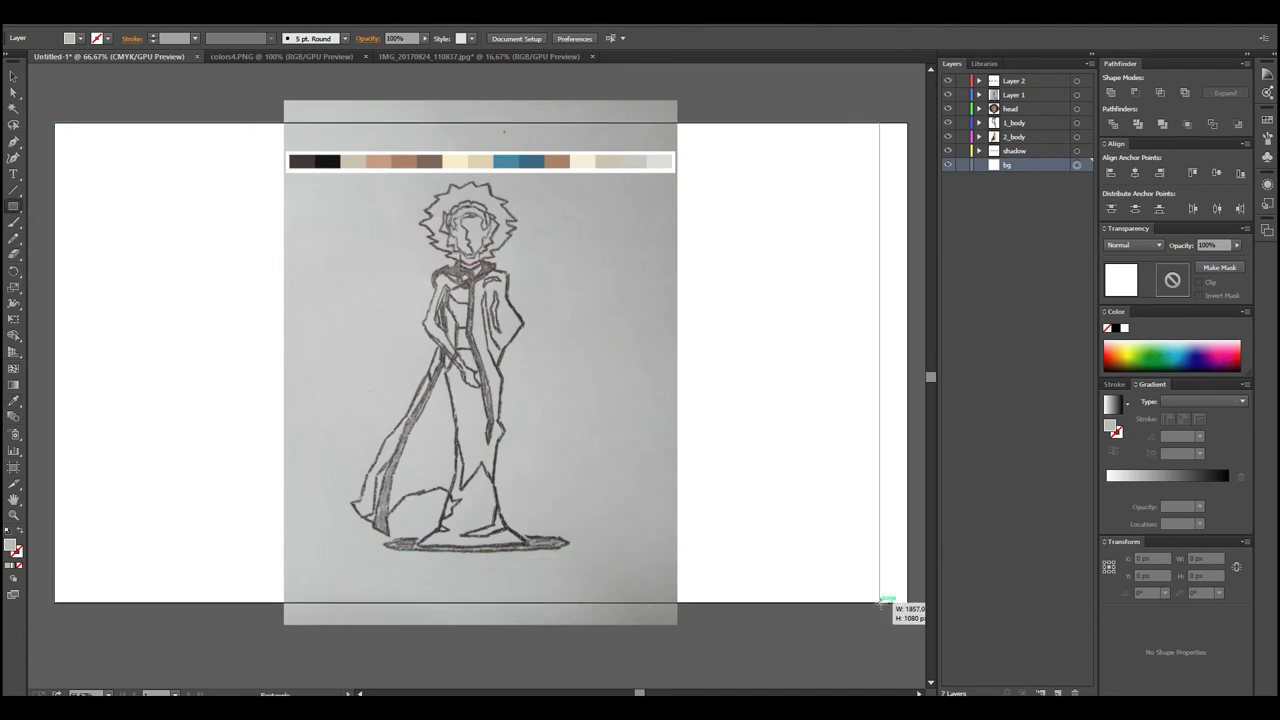
{"action": "left_click_drag", "start_coordinate": [58, 120], "coordinate": [907, 603]}
{"action": "key", "text": "i"}
{"action": "left_click", "coordinate": [663, 161]}
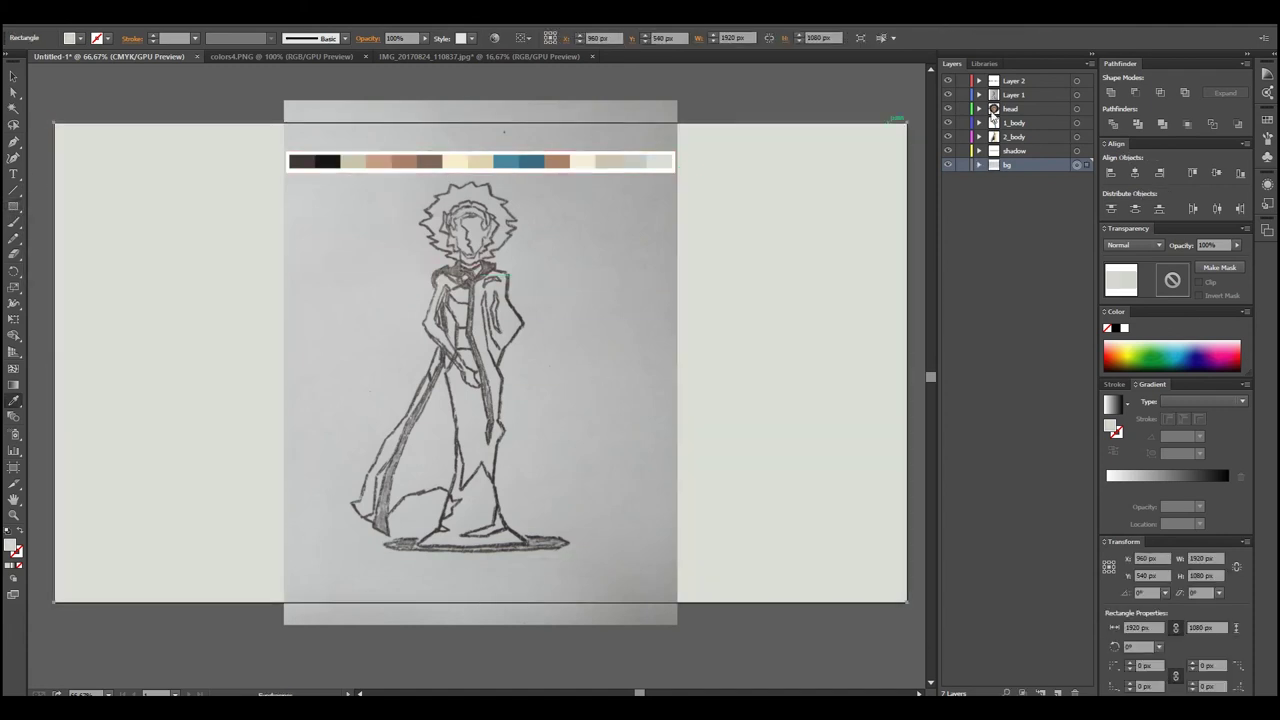
{"action": "left_click", "coordinate": [948, 80]}
{"action": "left_click", "coordinate": [948, 94]}
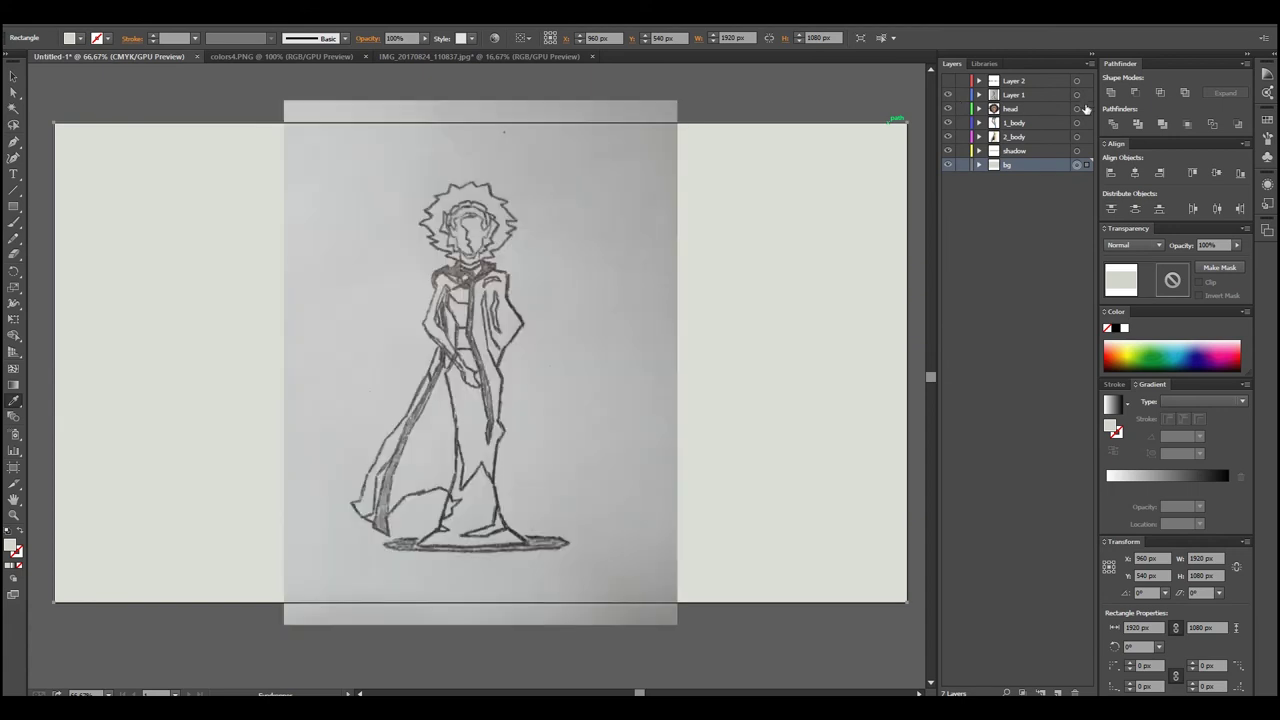
Move the finished figure to the left and the sketch photo to its right
{"action": "left_click", "coordinate": [948, 164]}
{"action": "key", "text": "ctrl+a"}
{"action": "key", "text": "v"}
{"action": "left_click_drag", "start_coordinate": [521, 334], "coordinate": [300, 338]}
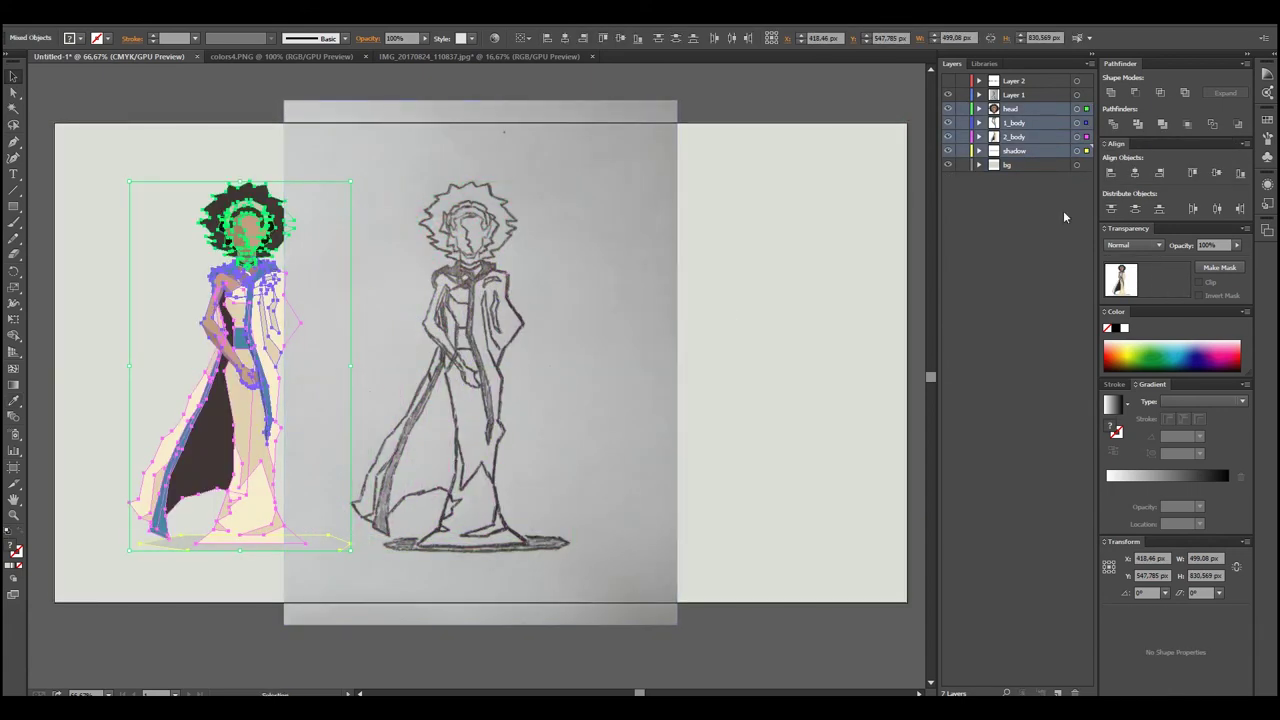
{"action": "left_click", "coordinate": [766, 200]}
{"action": "left_click_drag", "start_coordinate": [514, 336], "coordinate": [628, 336]}
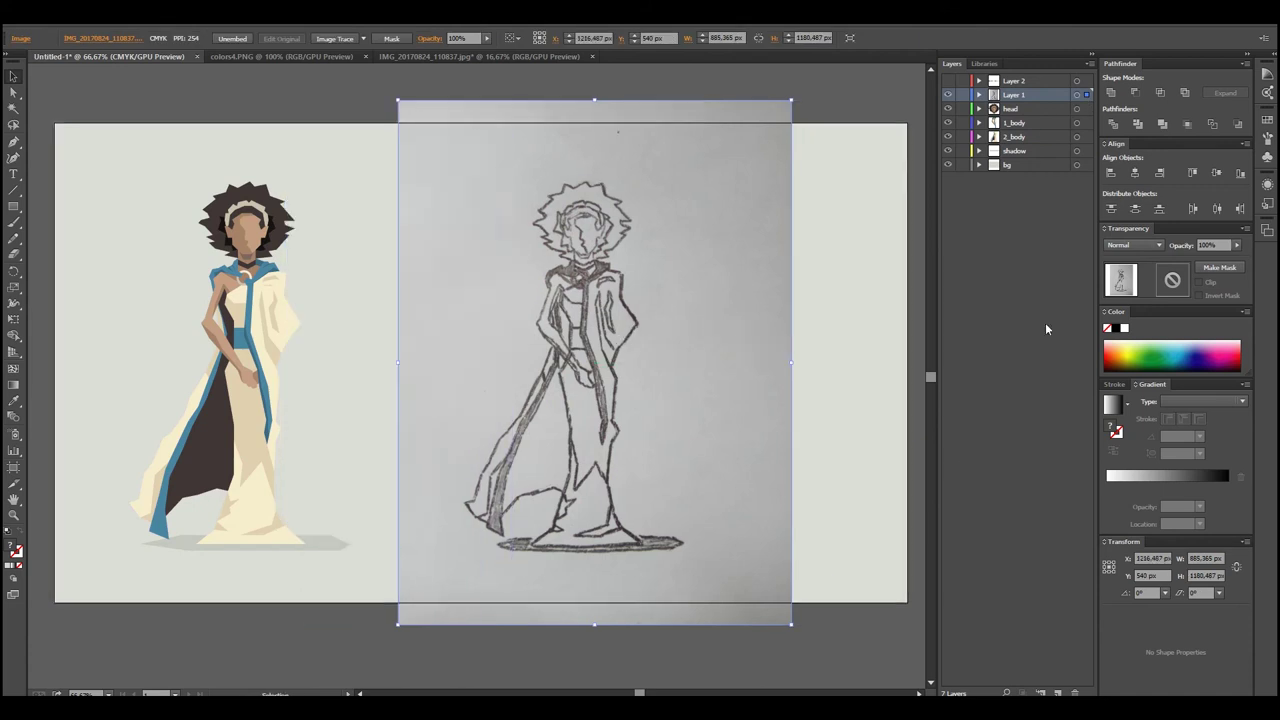
{"action": "left_click", "coordinate": [1045, 325]}
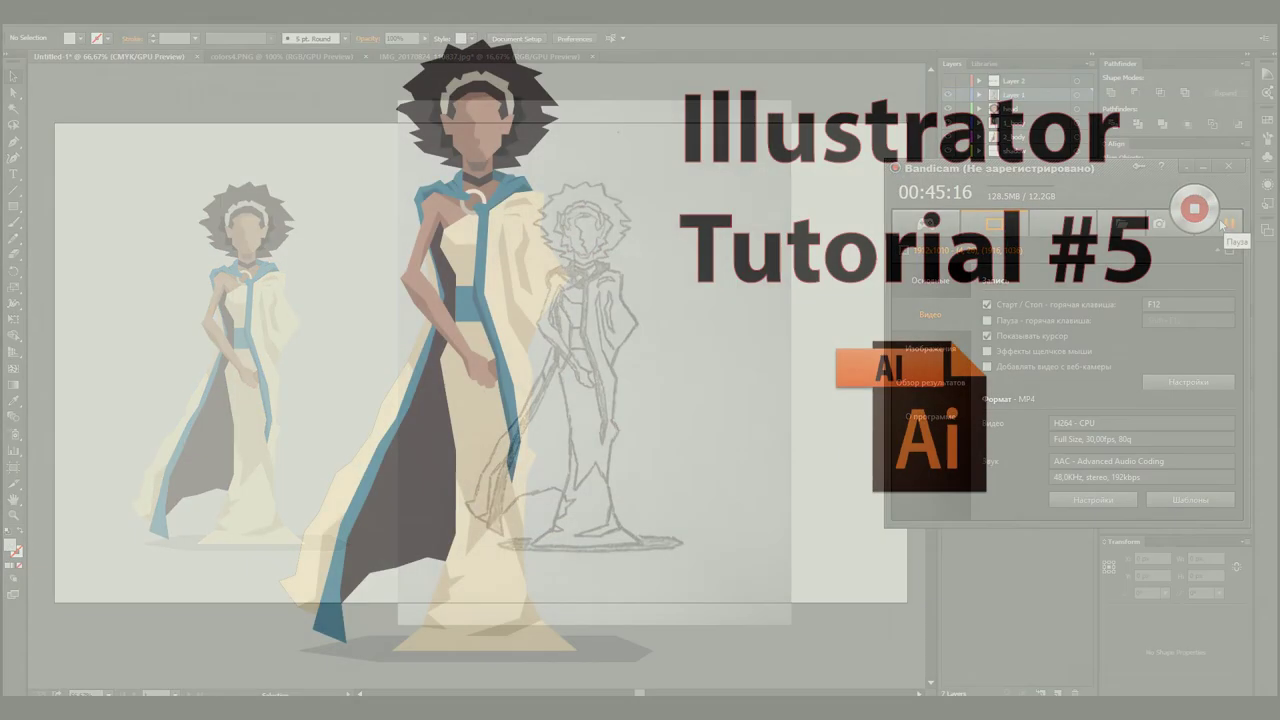